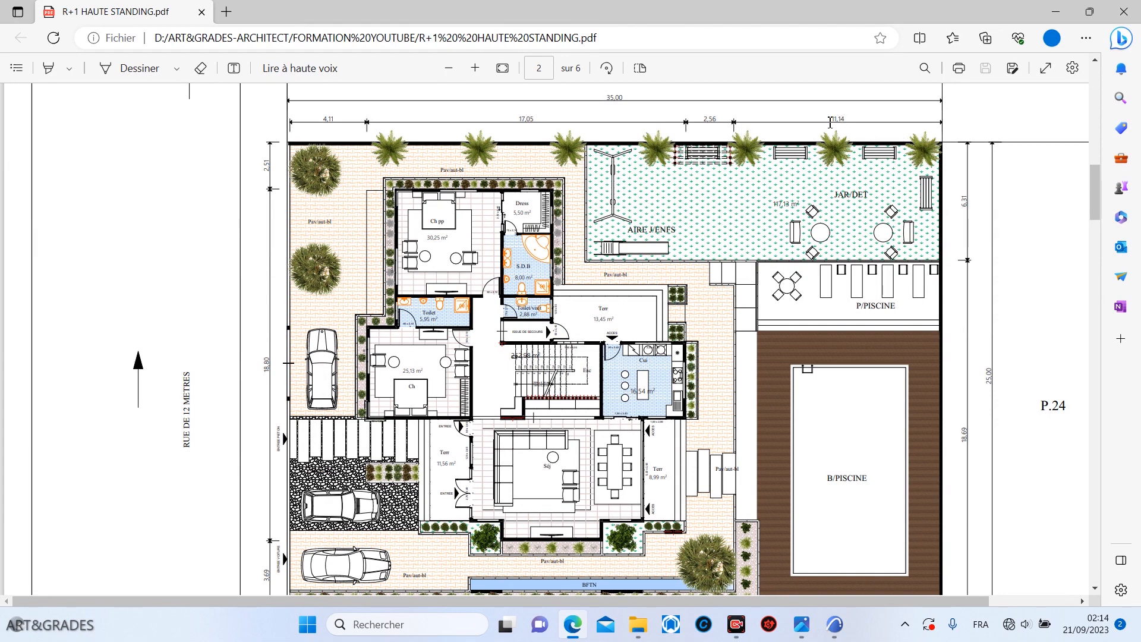
Step: Consult the ground-floor plan on page 3 of the R+1 HAUTE STANDING PDF and return to ARCHICAD
{"action": "left_click_drag", "start_coordinate": [1096, 209], "coordinate": [1097, 260]}
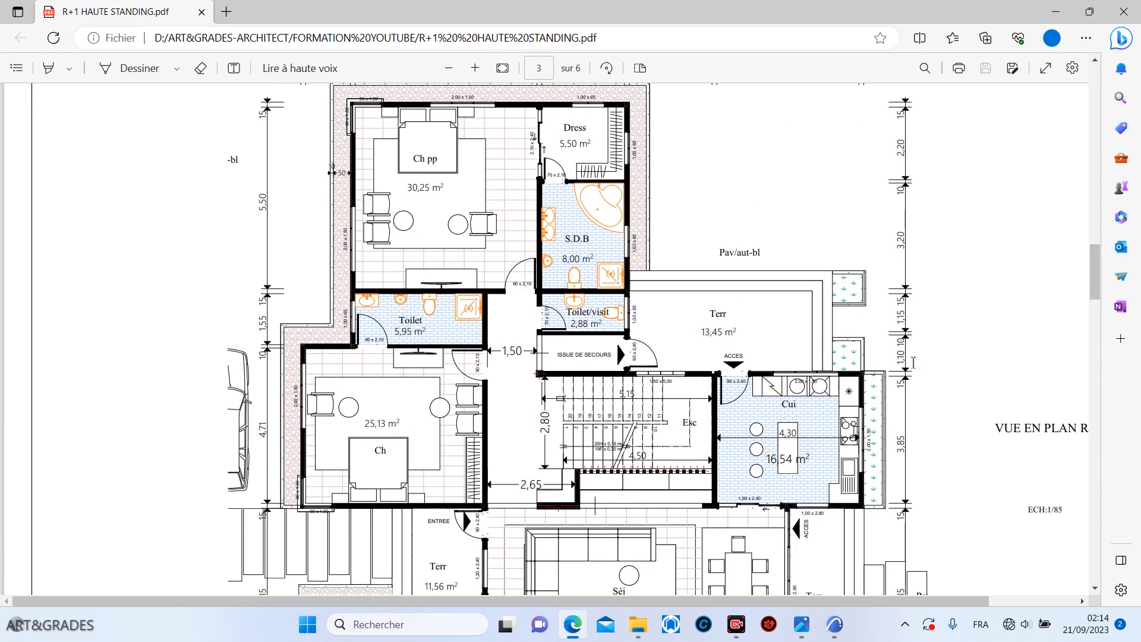
{"action": "left_click", "coordinate": [835, 624]}
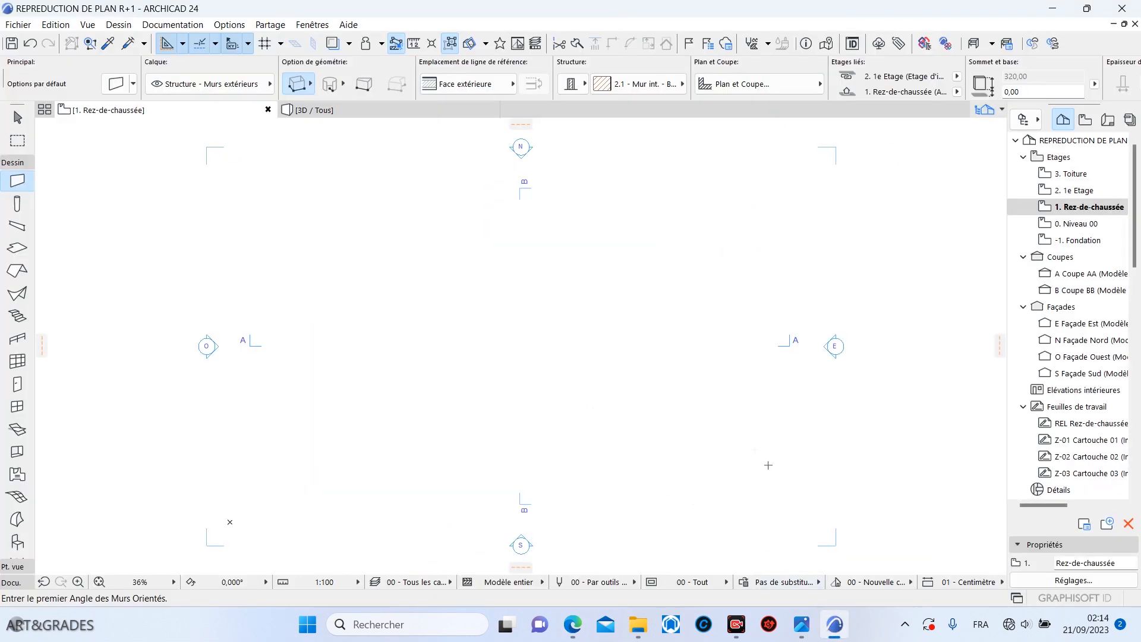
{"action": "left_click", "coordinate": [573, 624]}
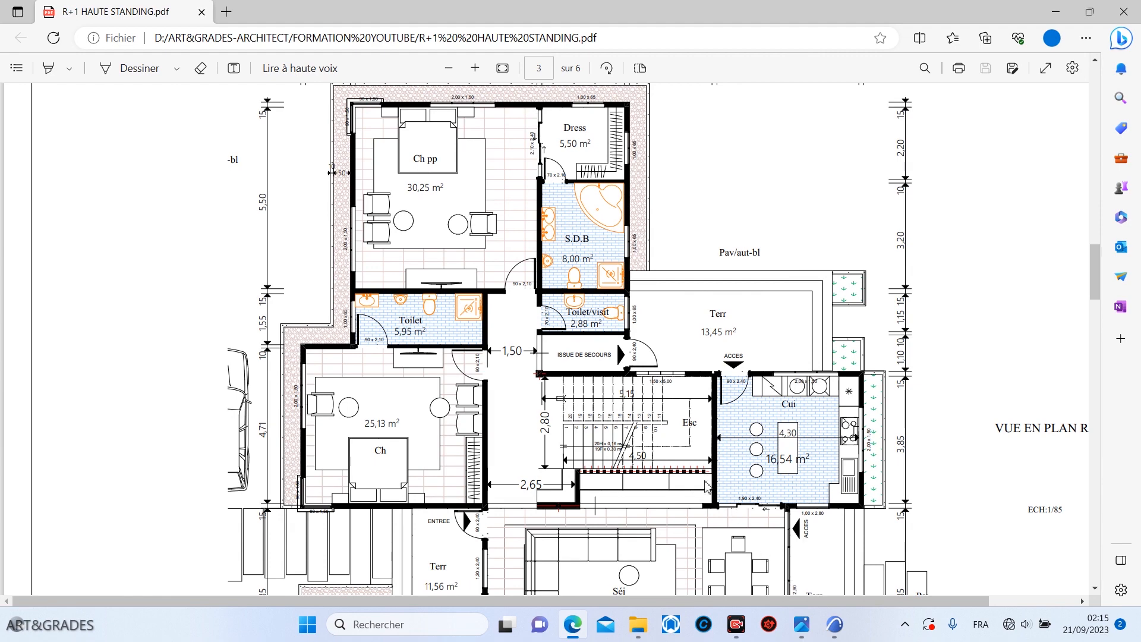
{"action": "left_click", "coordinate": [837, 624]}
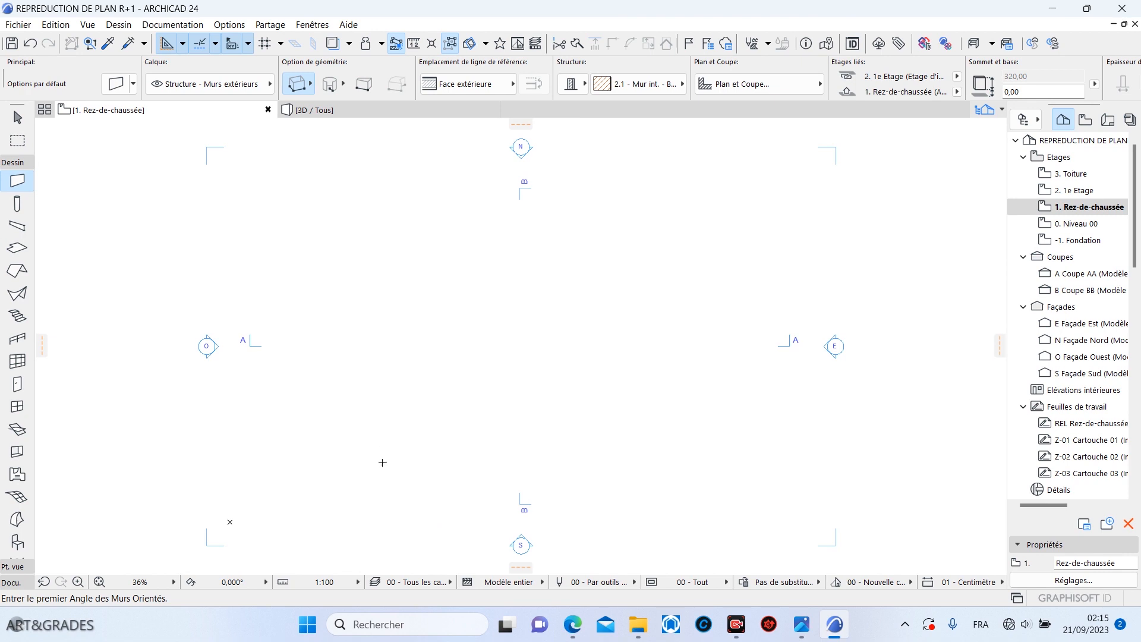
Step: Start a wall on the ground floor and set it to straight single geometry with the reference line at Centre
{"action": "left_click", "coordinate": [363, 421]}
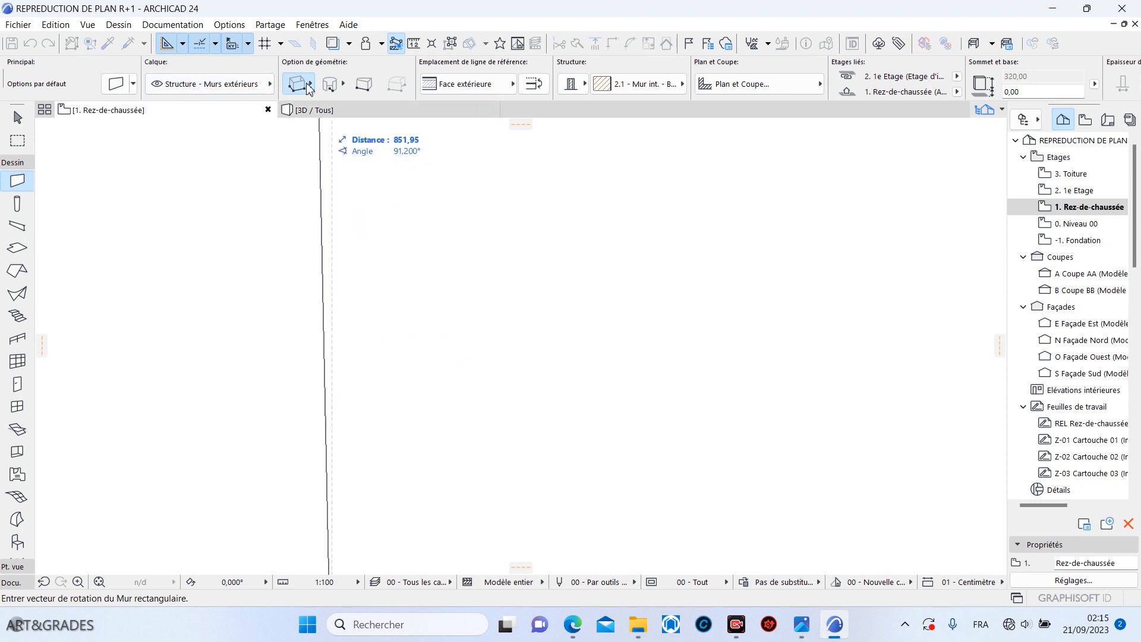
{"action": "left_click", "coordinate": [312, 87]}
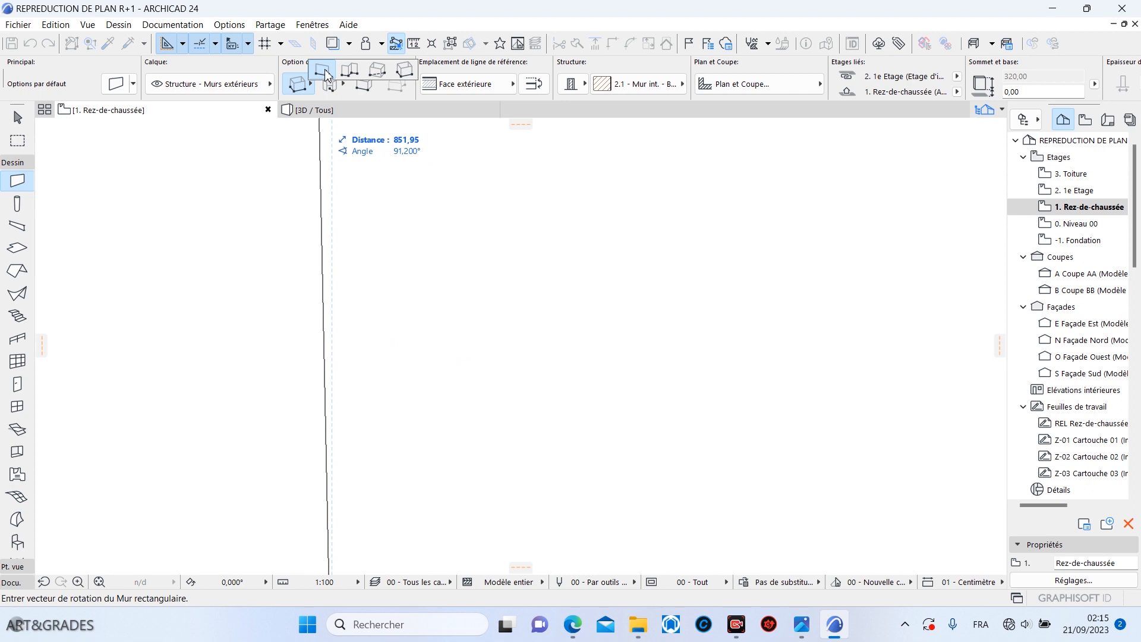
{"action": "left_click", "coordinate": [327, 72]}
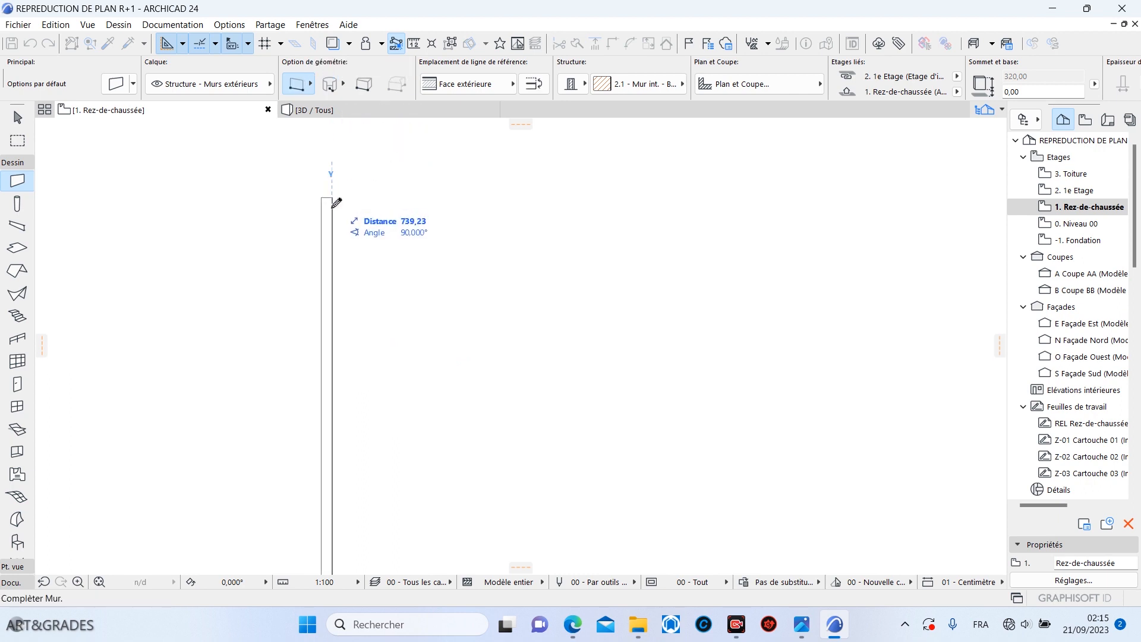
{"action": "left_click", "coordinate": [467, 84]}
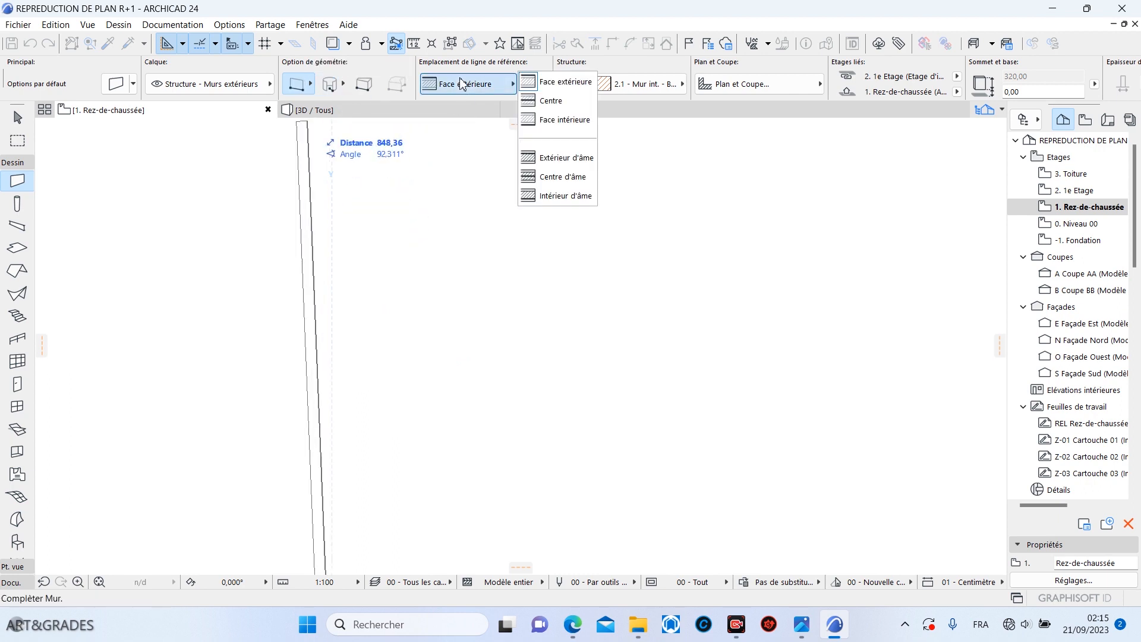
{"action": "left_click", "coordinate": [549, 101]}
Step: Draw the vertical wall upward at 90°, about 982 cm long
{"action": "scroll", "coordinate": [463, 170], "scroll_direction": "down", "scroll_amount": 2}
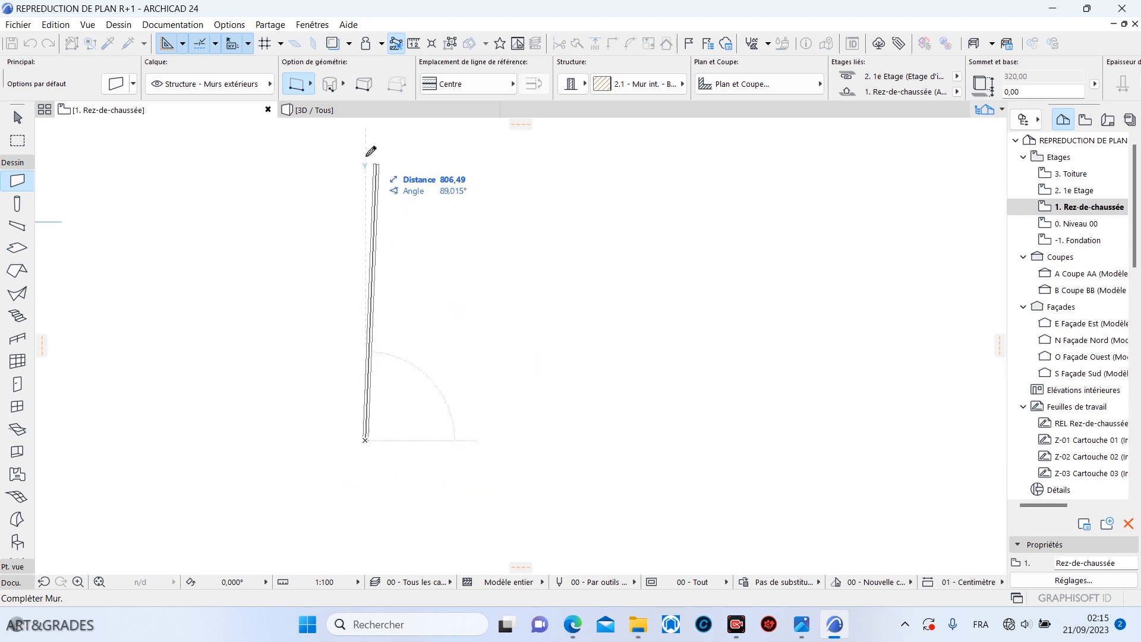
{"action": "middle_click_drag", "start_coordinate": [366, 145], "coordinate": [351, 211]}
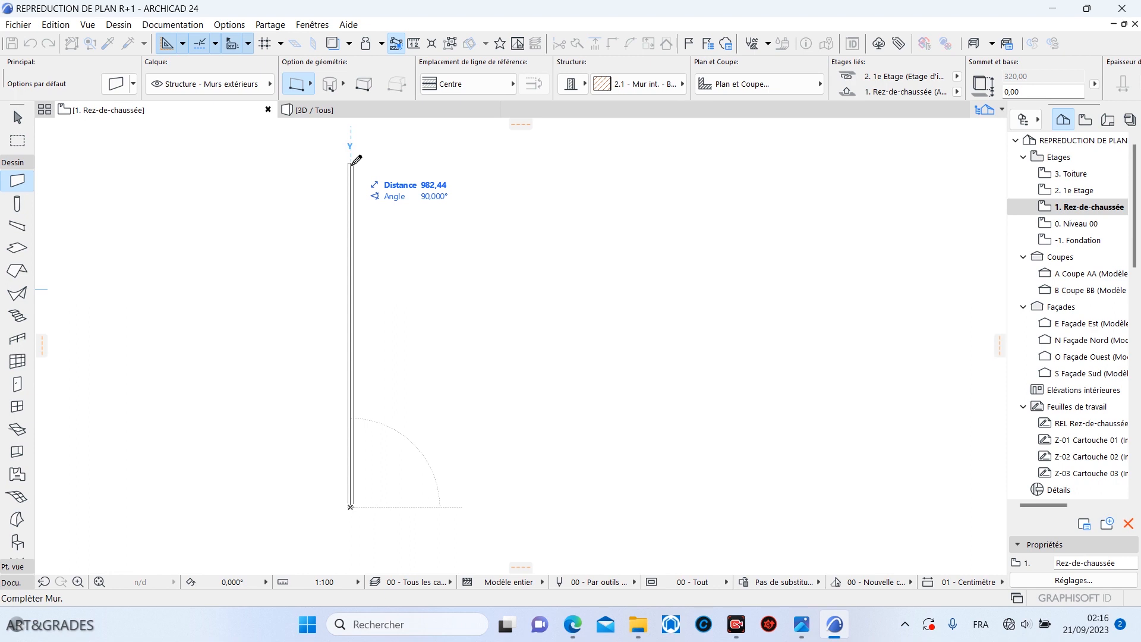
{"action": "left_click", "coordinate": [352, 163]}
{"action": "scroll", "coordinate": [321, 193], "scroll_direction": "down", "scroll_amount": 5}
{"action": "scroll", "coordinate": [324, 196], "scroll_direction": "up", "scroll_amount": 5}
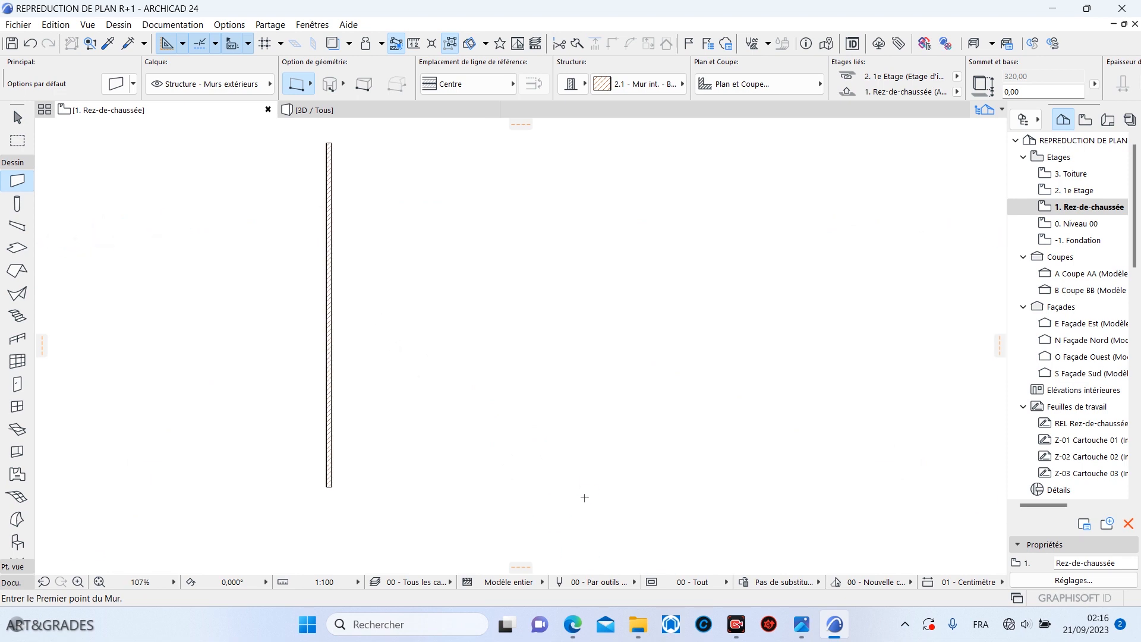
Step: Check the horizontal dimension chain above the ground-floor plan in the PDF and return to ARCHICAD
{"action": "left_click", "coordinate": [571, 623]}
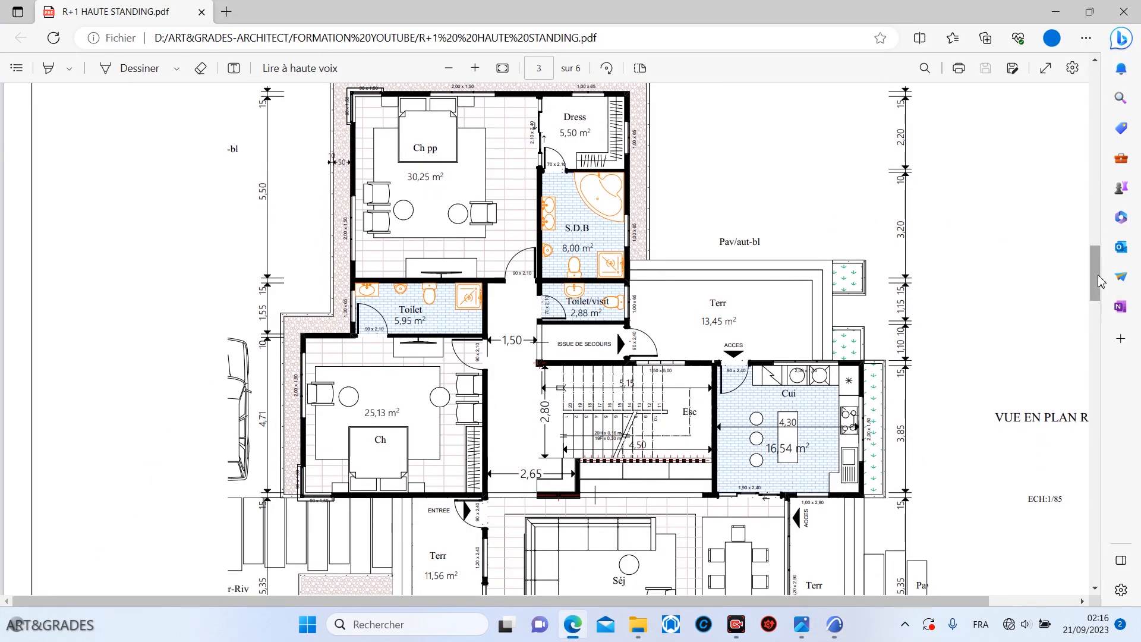
{"action": "scroll", "coordinate": [385, 313], "scroll_direction": "up", "scroll_amount": 3}
{"action": "scroll", "coordinate": [352, 386], "scroll_direction": "down", "scroll_amount": 1}
{"action": "scroll", "coordinate": [347, 454], "scroll_direction": "down", "scroll_amount": 1}
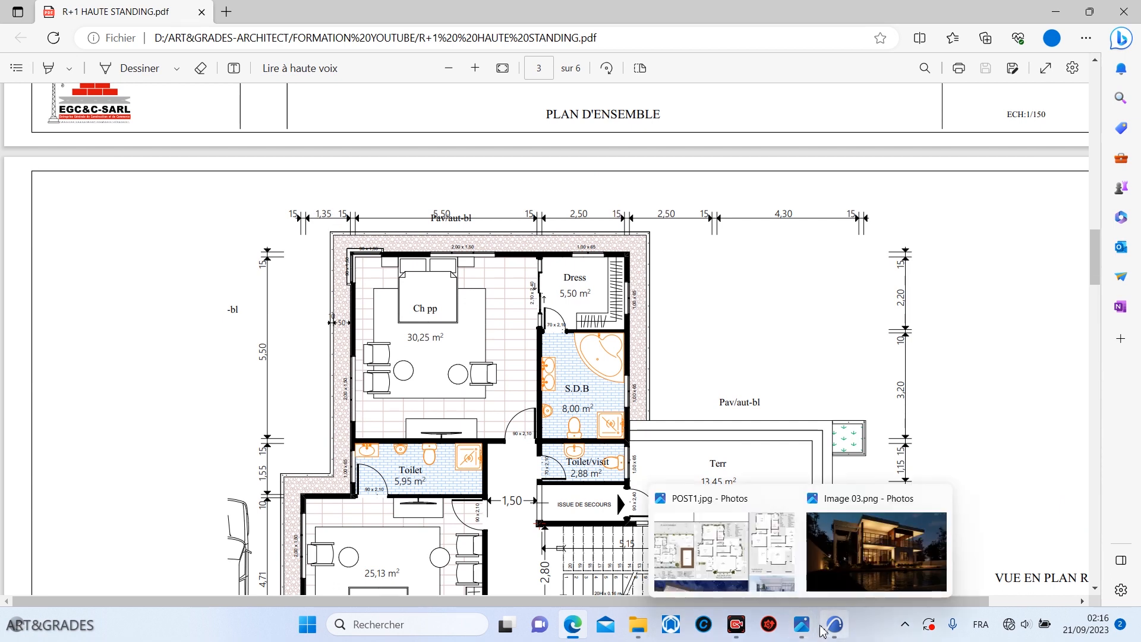
{"action": "mouse_move", "coordinate": [835, 633]}
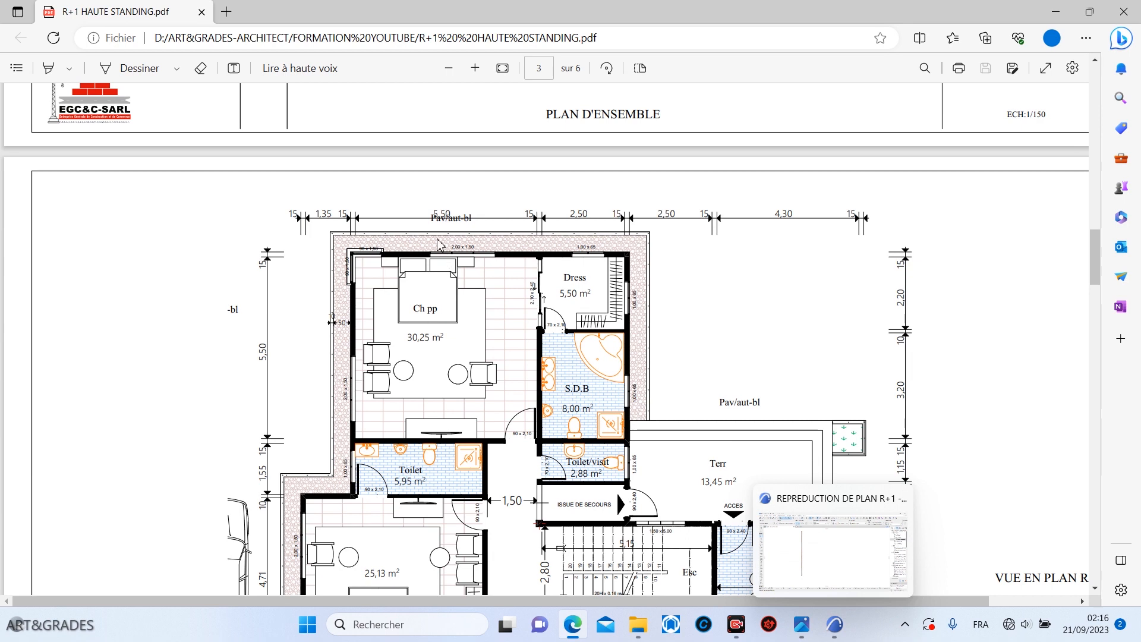
{"action": "left_click", "coordinate": [835, 629]}
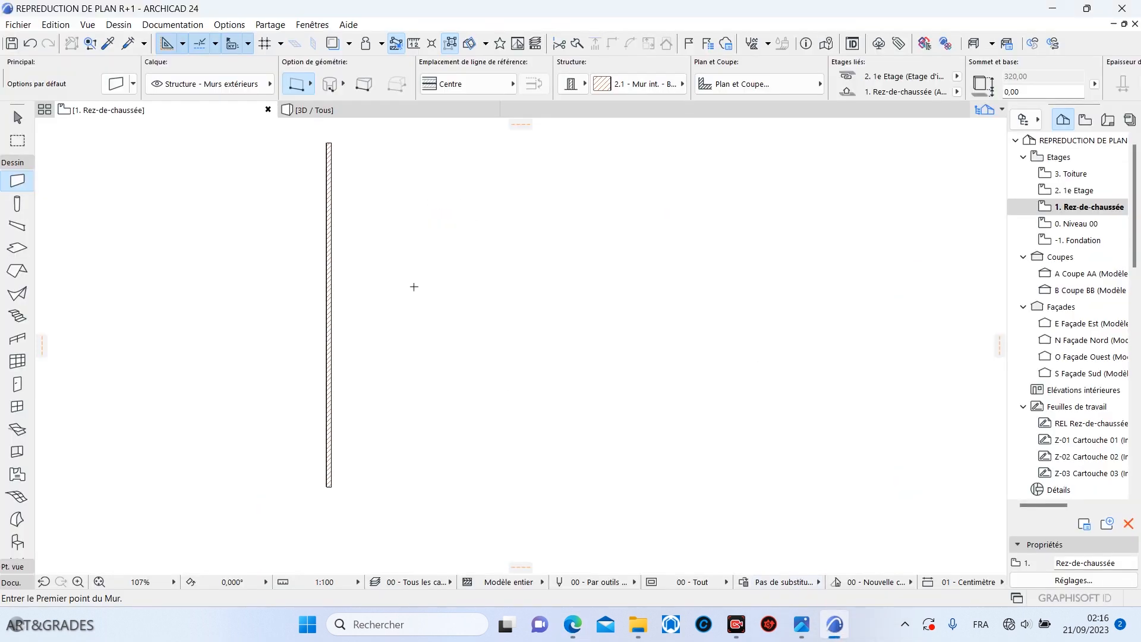
Step: Copy the vertical wall 135 cm horizontally to its right
{"action": "scroll", "coordinate": [341, 152], "scroll_direction": "up", "scroll_amount": 5}
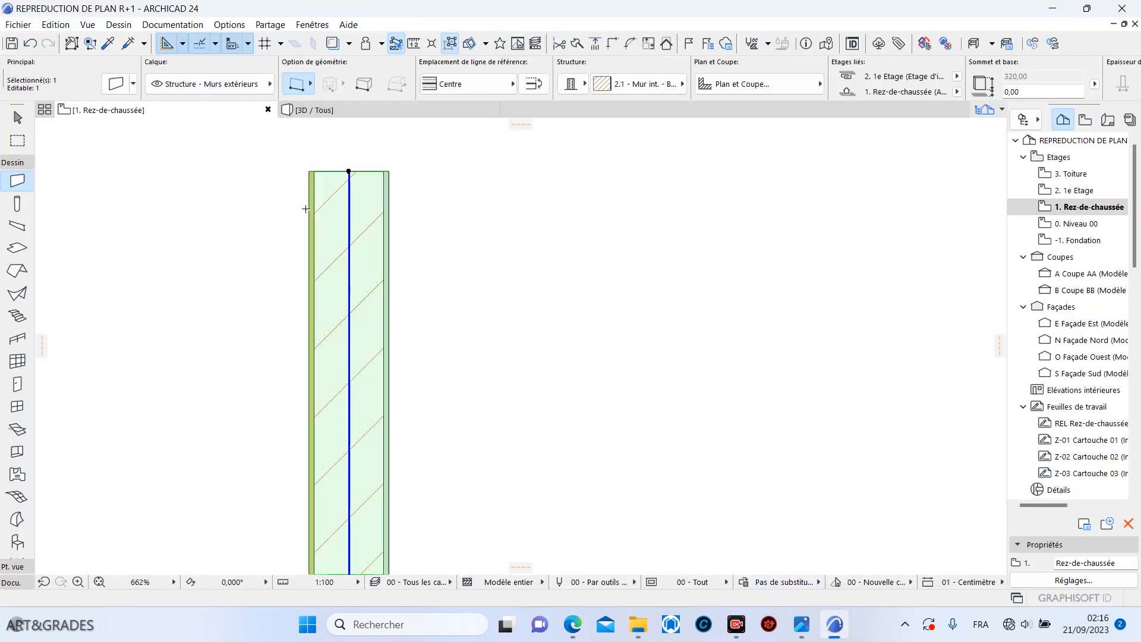
{"action": "left_click", "coordinate": [309, 211]}
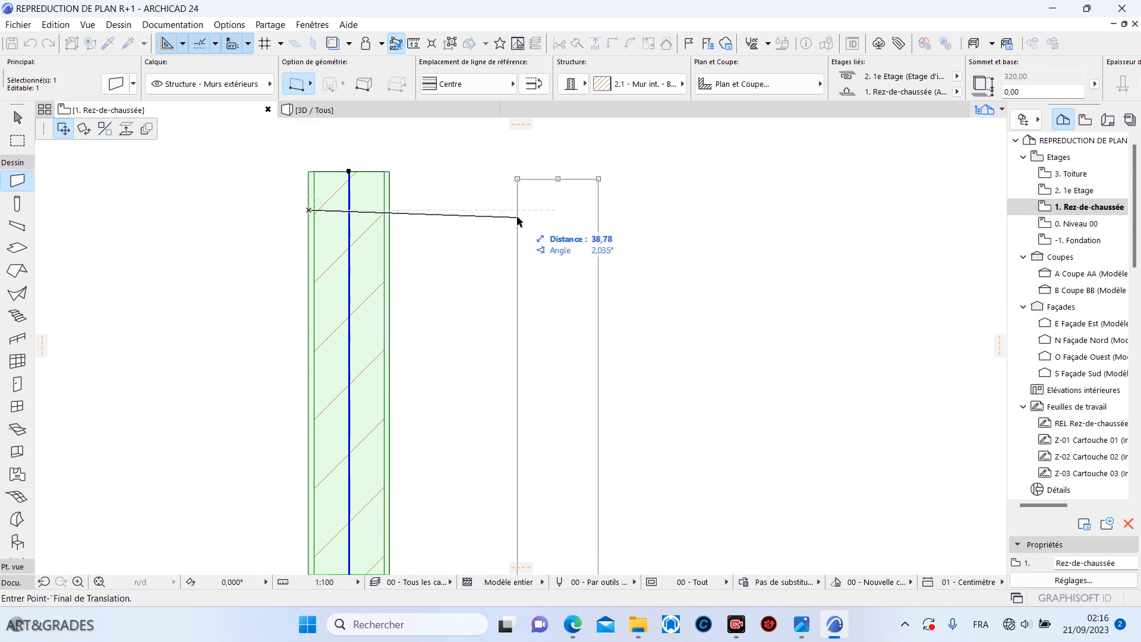
{"action": "key", "text": "ctrl"}
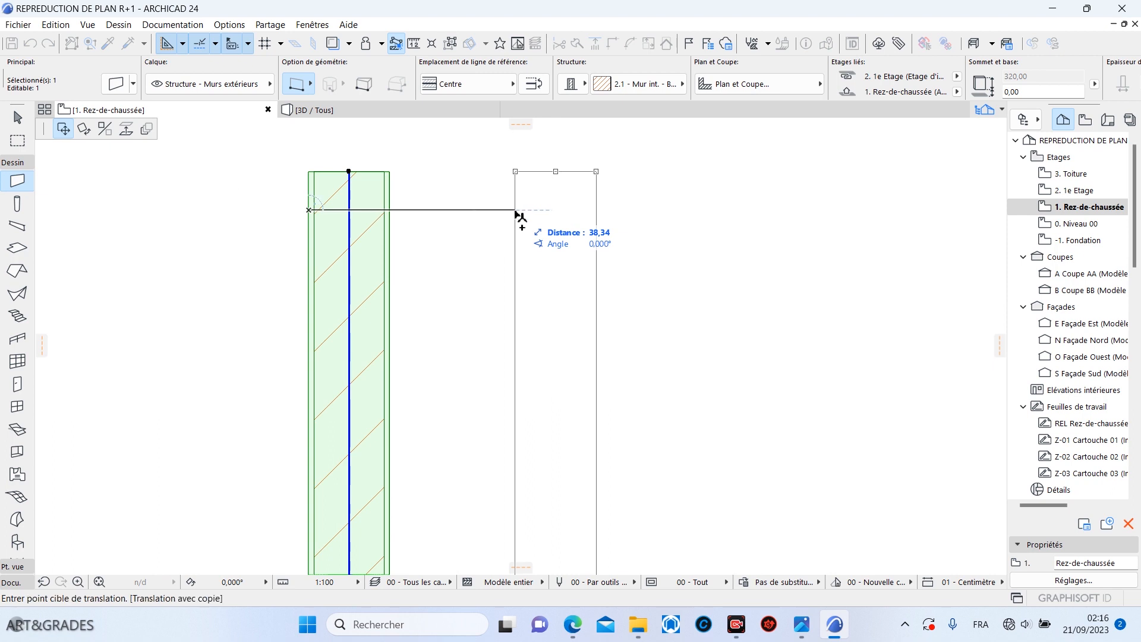
{"action": "type", "text": "1"}
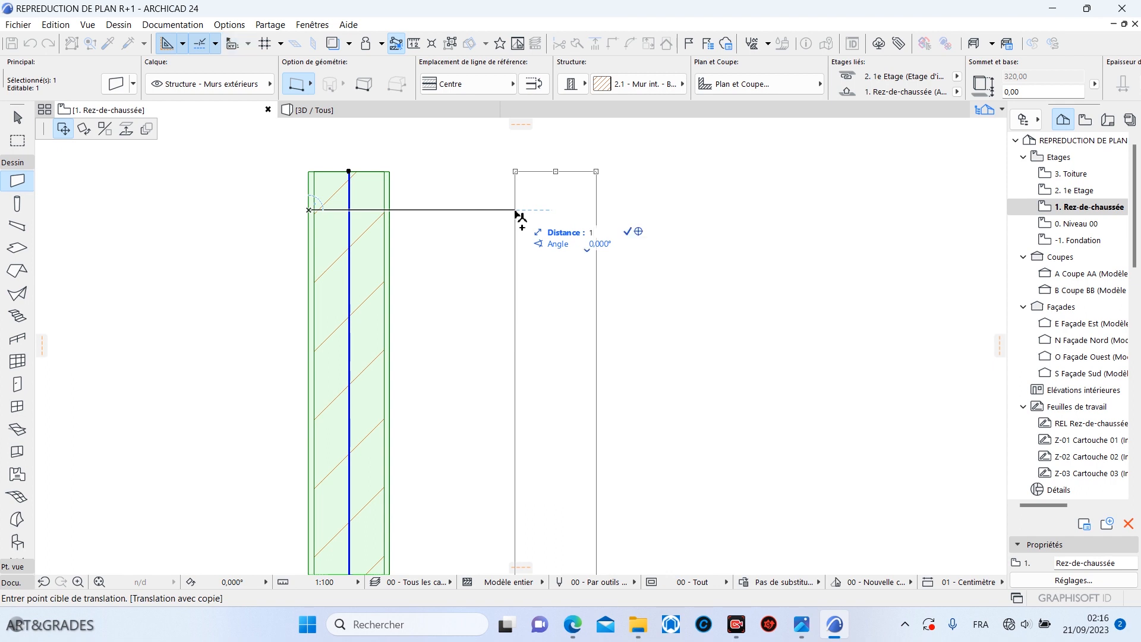
{"action": "type", "text": "35"}
{"action": "key", "text": "Return"}
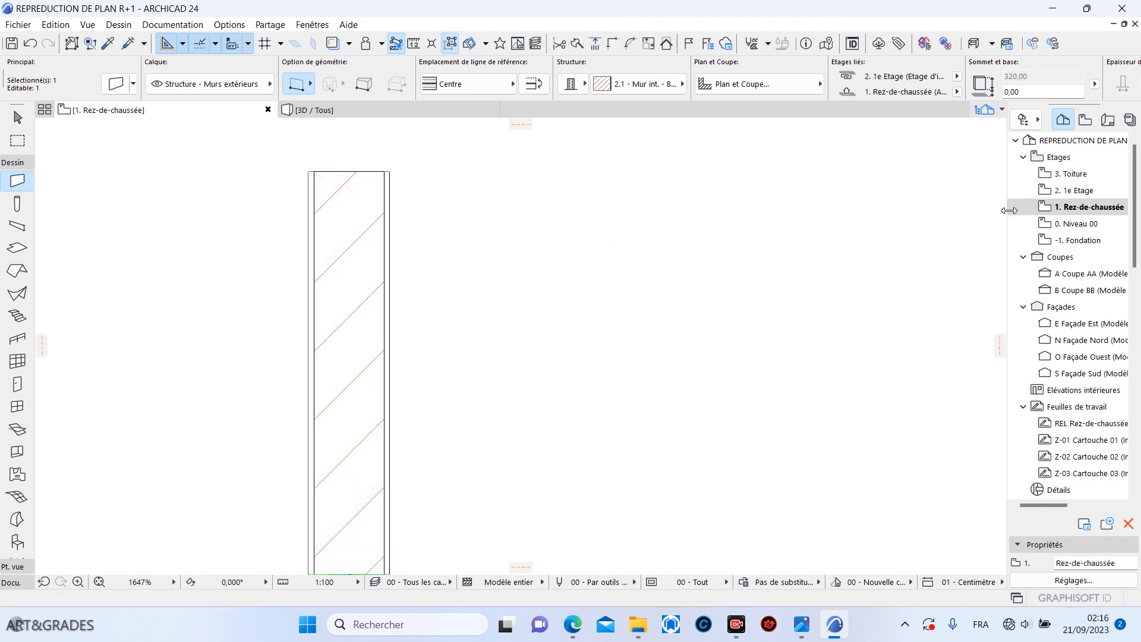
Step: Move the copied wall a further 15 cm to the right to account for the wall thickness
{"action": "scroll", "coordinate": [330, 274], "scroll_direction": "down", "scroll_amount": 3}
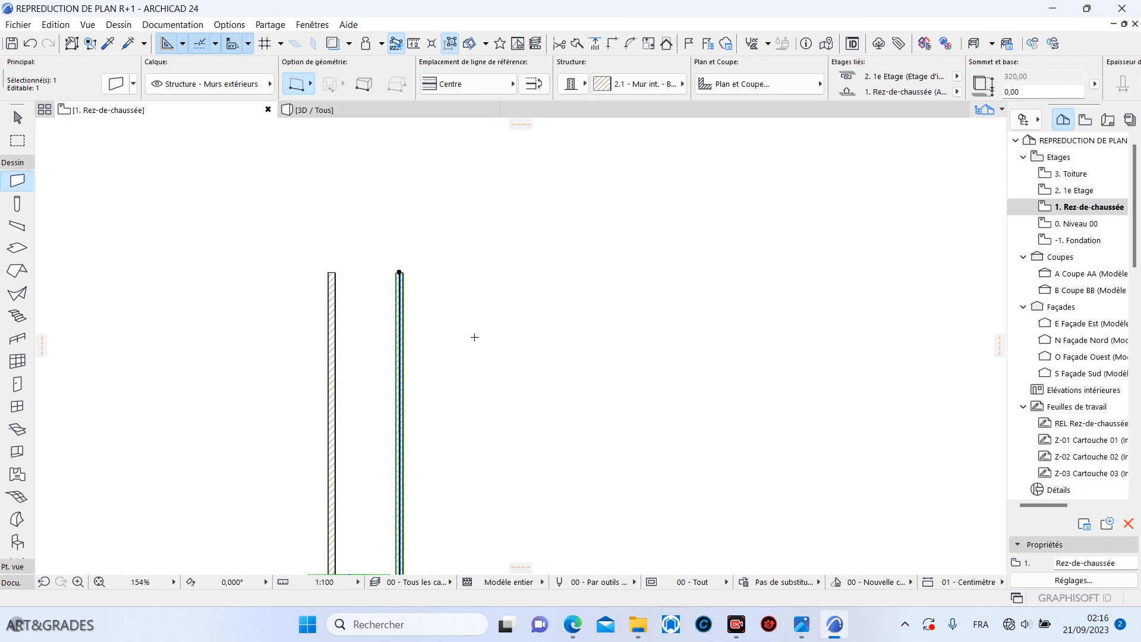
{"action": "scroll", "coordinate": [404, 303], "scroll_direction": "up", "scroll_amount": 5}
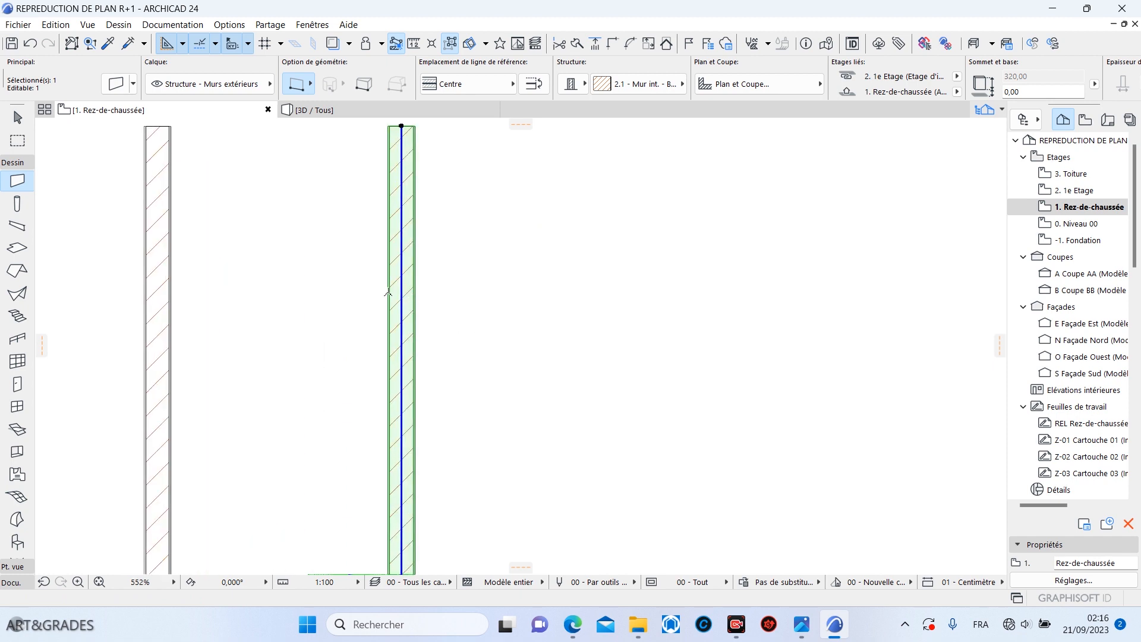
{"action": "left_click", "coordinate": [387, 291]}
{"action": "type", "text": "15"}
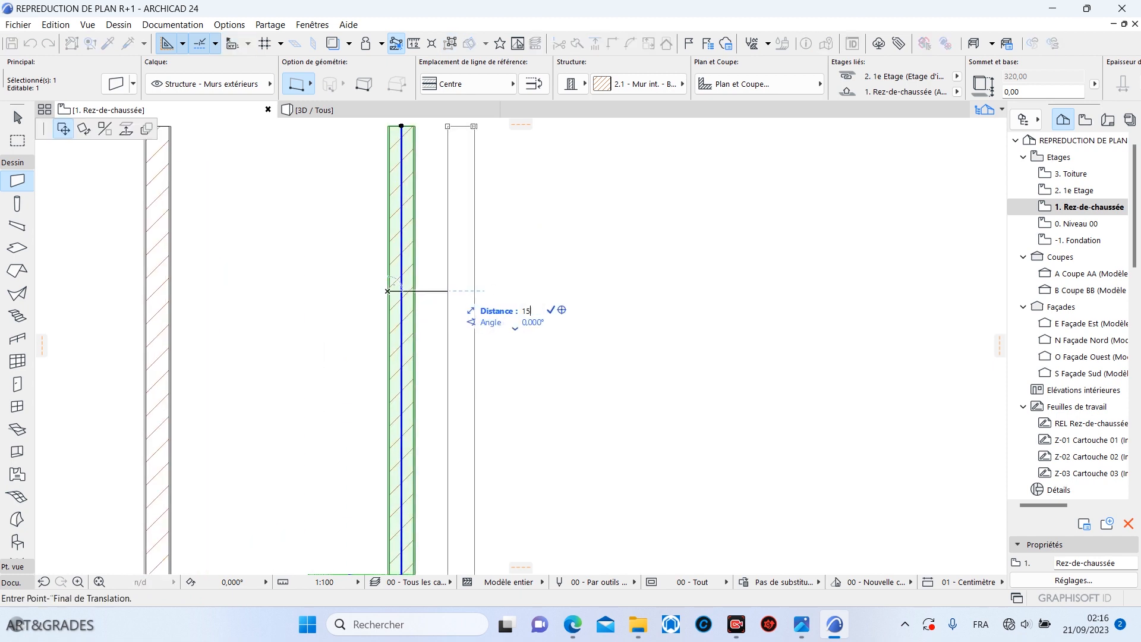
{"action": "key", "text": "Return"}
Step: Copy the second wall horizontally so that the copy sits flush against its right face
{"action": "scroll", "coordinate": [523, 426], "scroll_direction": "down", "scroll_amount": 4}
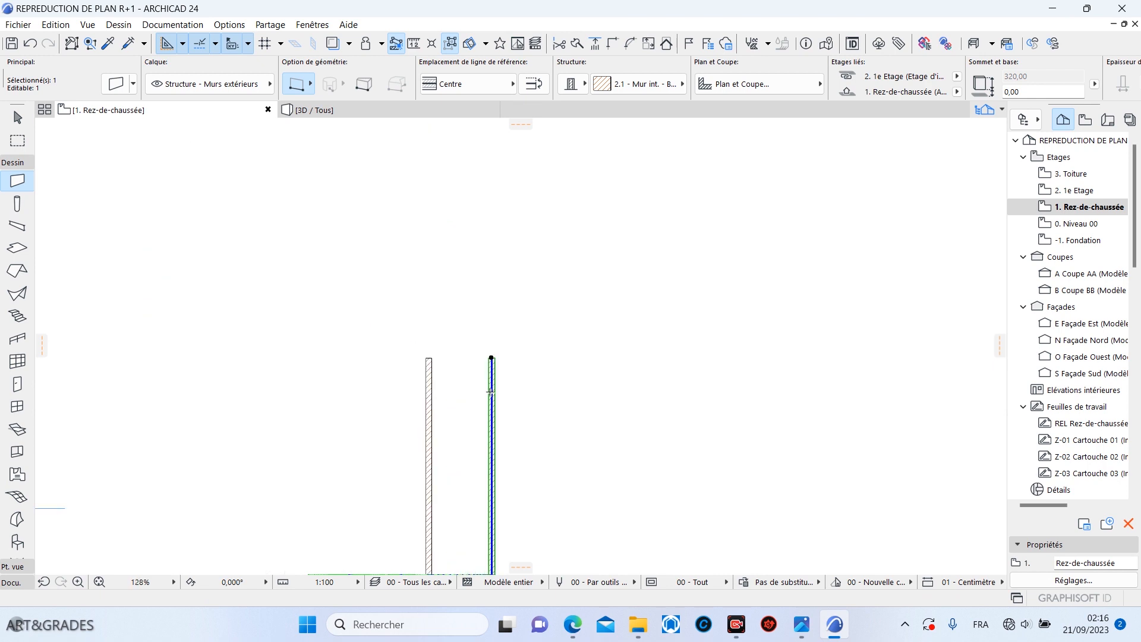
{"action": "scroll", "coordinate": [483, 306], "scroll_direction": "up", "scroll_amount": 8}
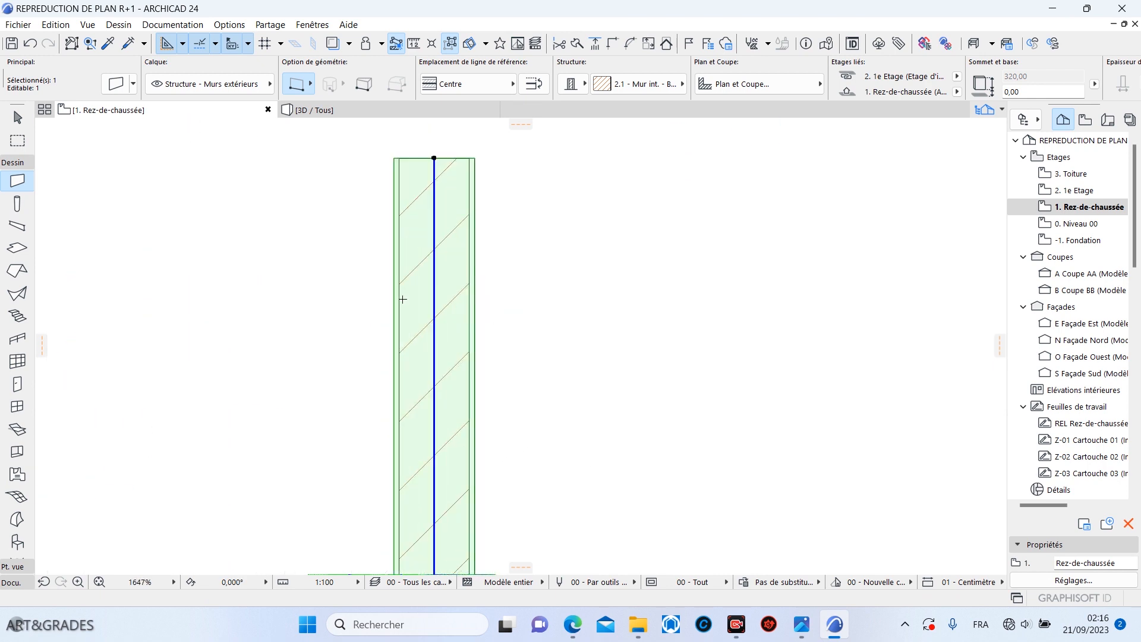
{"action": "left_click", "coordinate": [392, 277]}
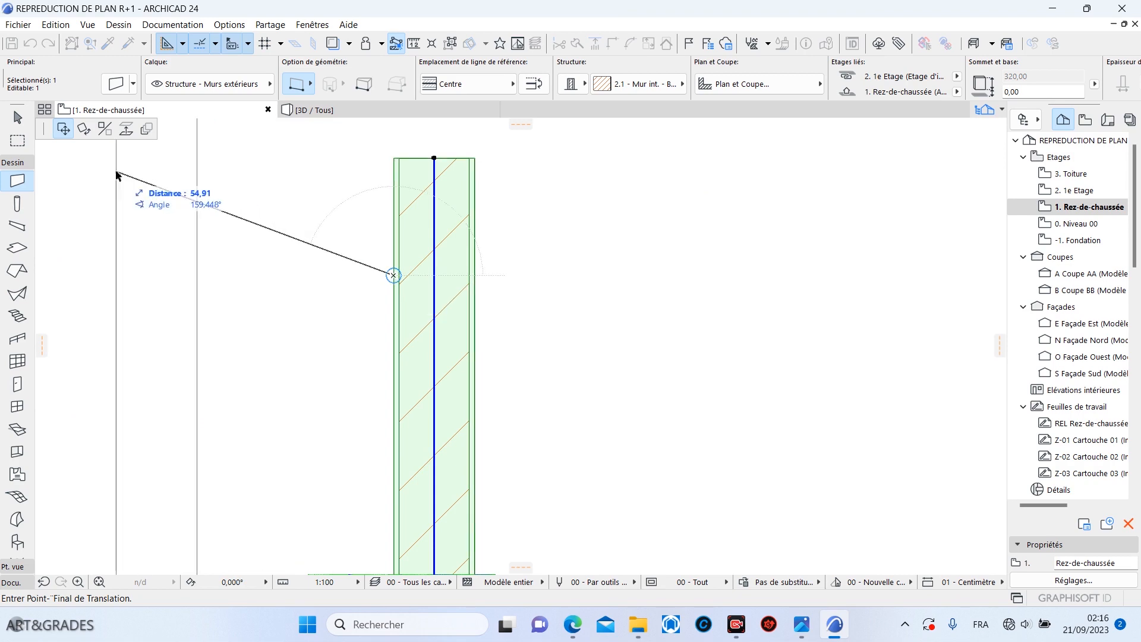
{"action": "left_click", "coordinate": [62, 129]}
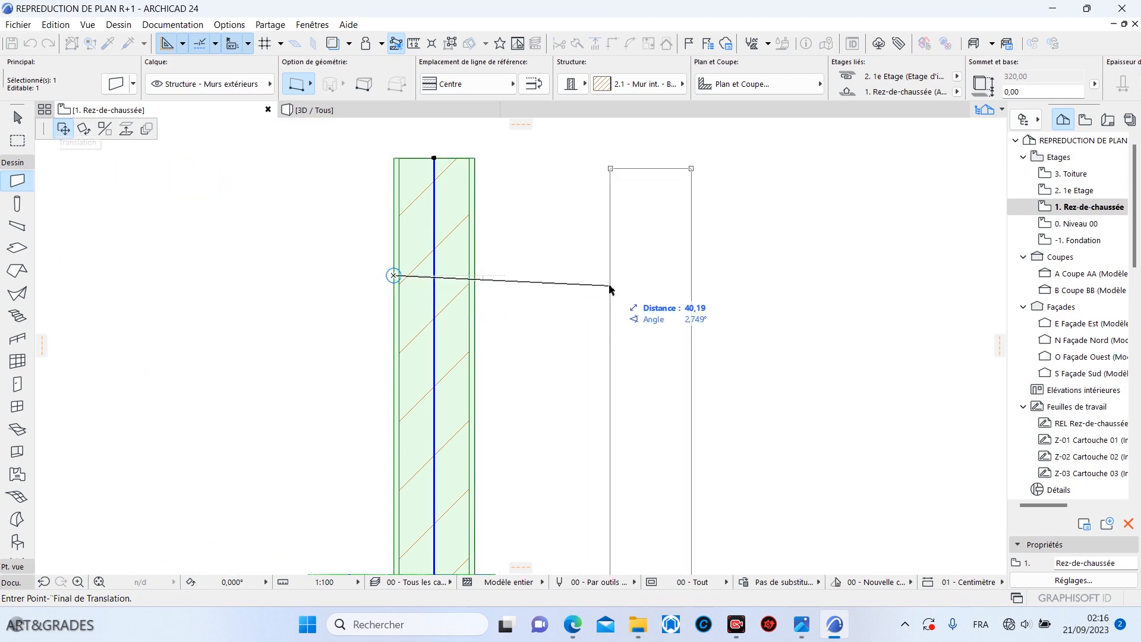
{"action": "key", "text": "ctrl"}
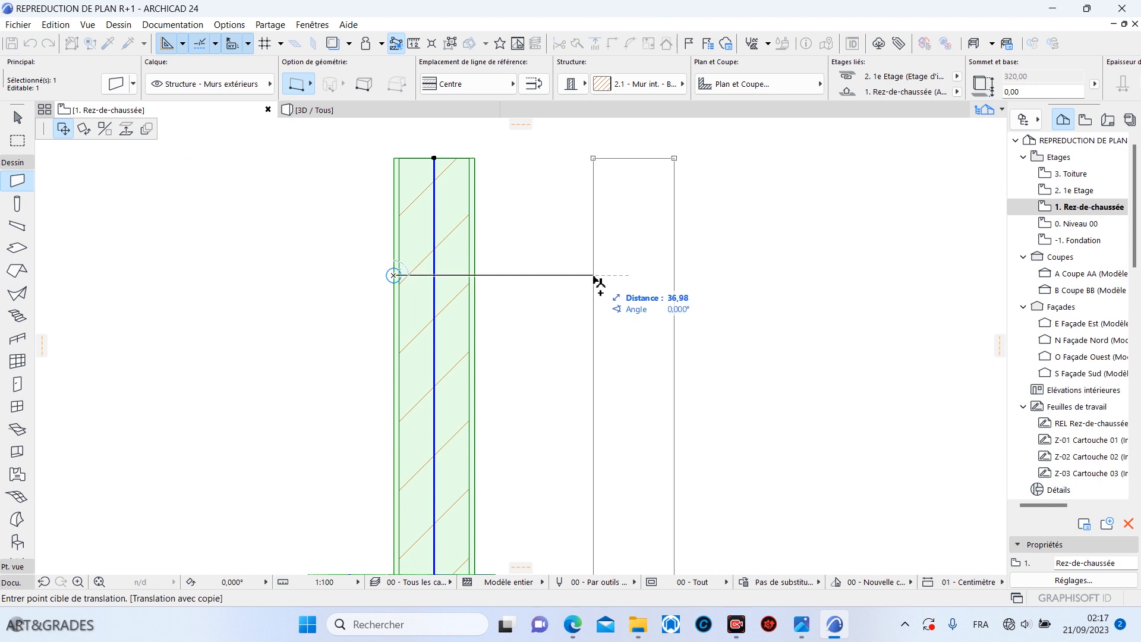
{"action": "left_click", "coordinate": [476, 275]}
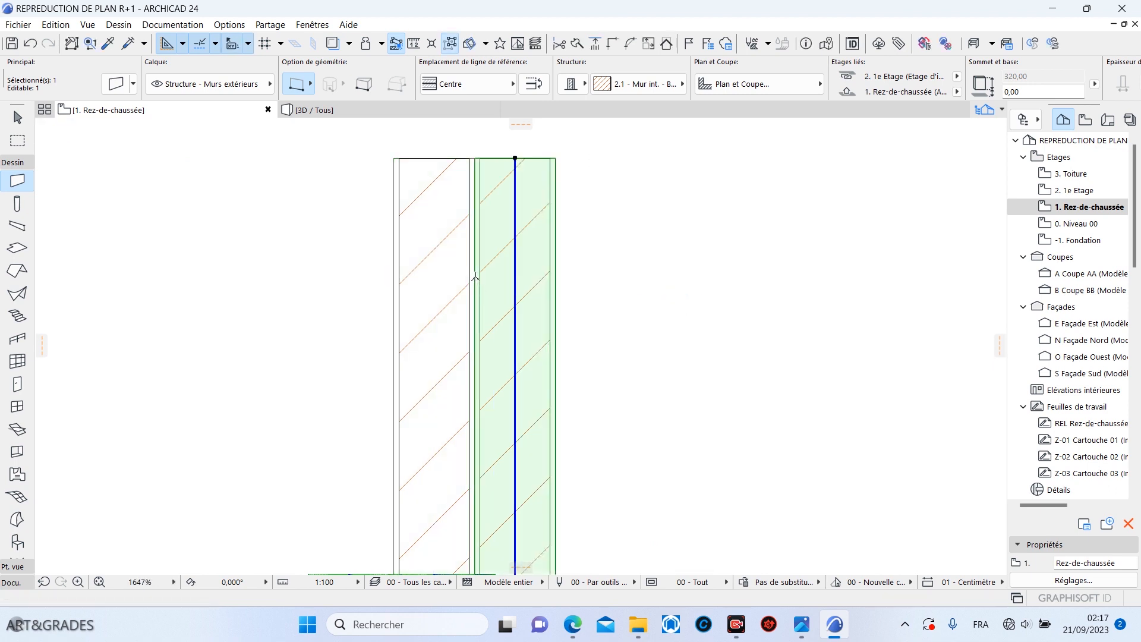
Step: Move the newest wall copy 550 cm horizontally to the right
{"action": "left_click", "coordinate": [476, 275]}
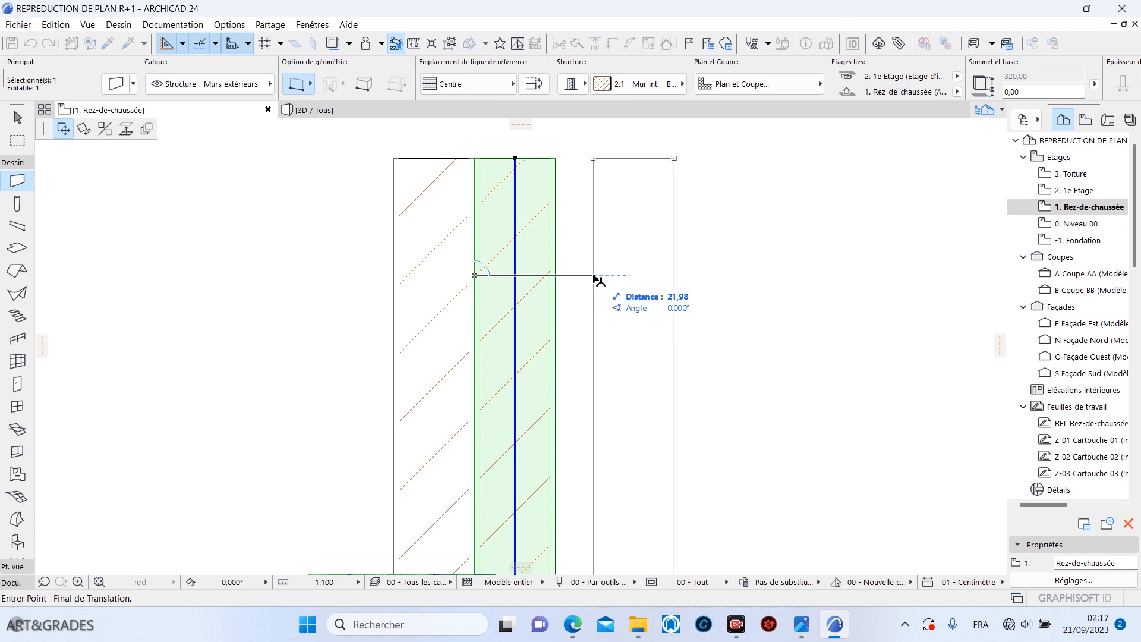
{"action": "type", "text": "300"}
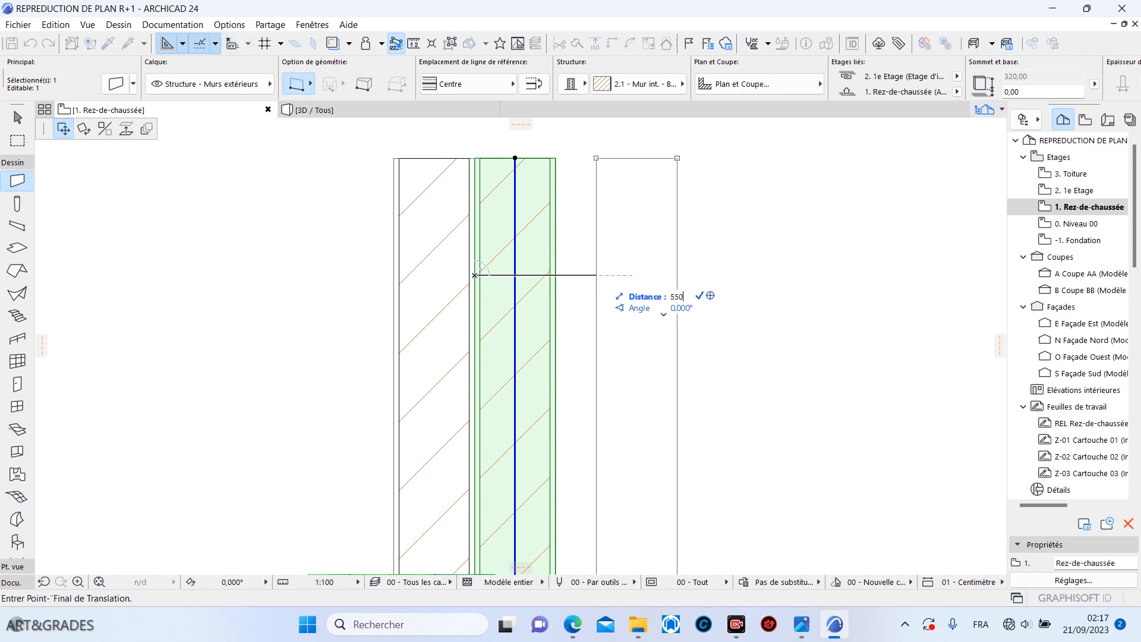
{"action": "key", "text": "Return"}
{"action": "scroll", "coordinate": [499, 270], "scroll_direction": "down", "scroll_amount": 10}
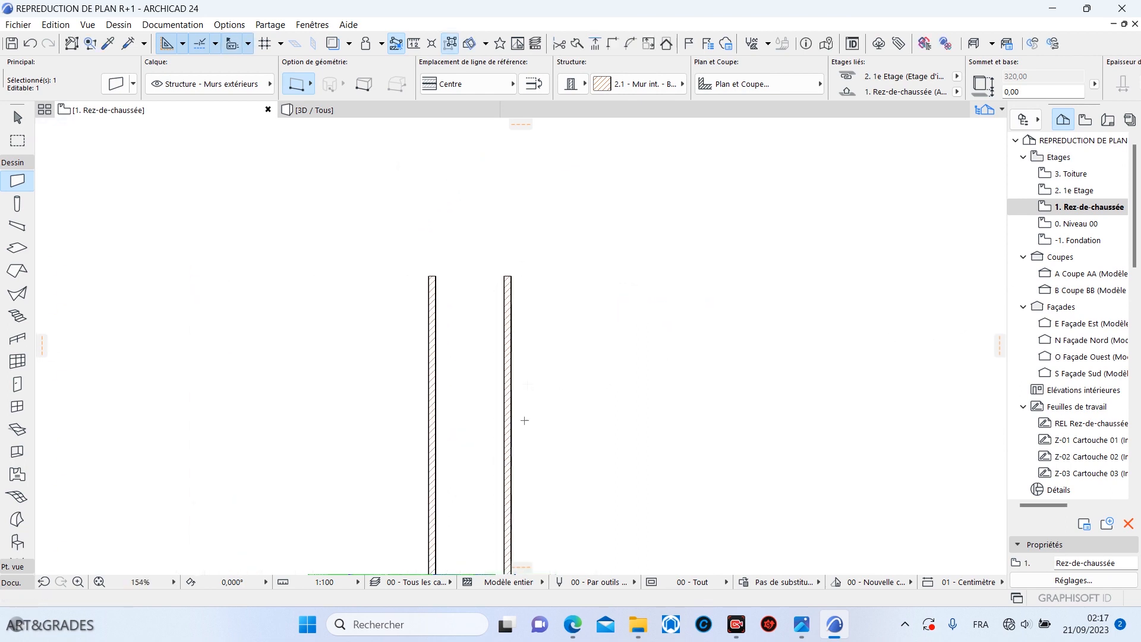
Step: Check the next dimension in the plan PDF and copy the selected vertical wall 15 cm horizontally to its right
{"action": "mouse_move", "coordinate": [584, 626]}
{"action": "left_click", "coordinate": [589, 570]}
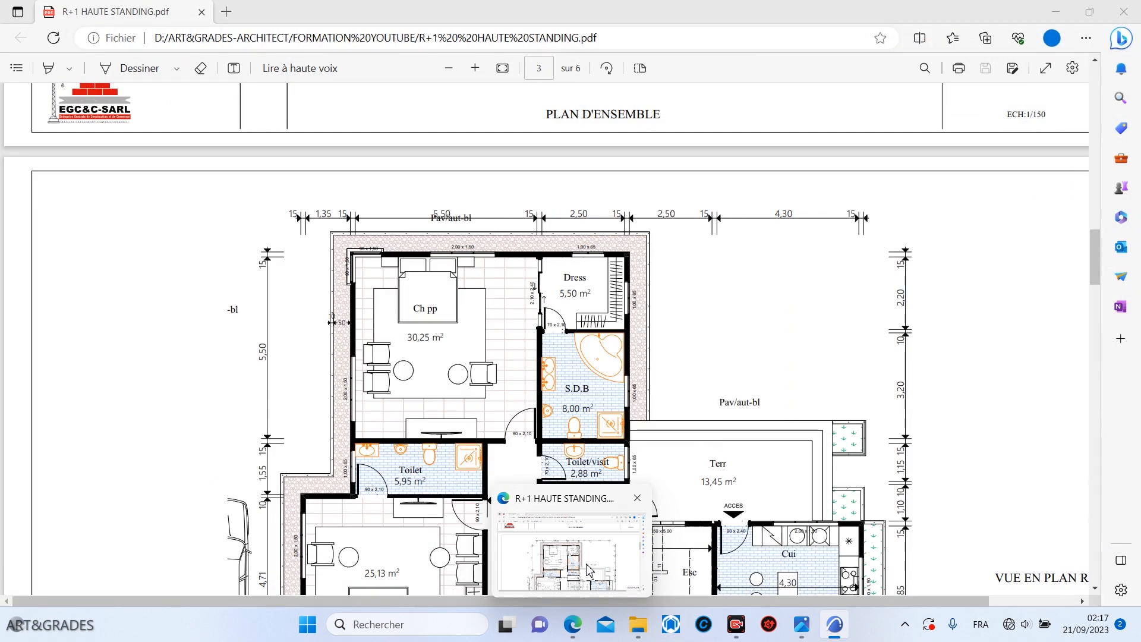
{"action": "left_click", "coordinate": [588, 565]}
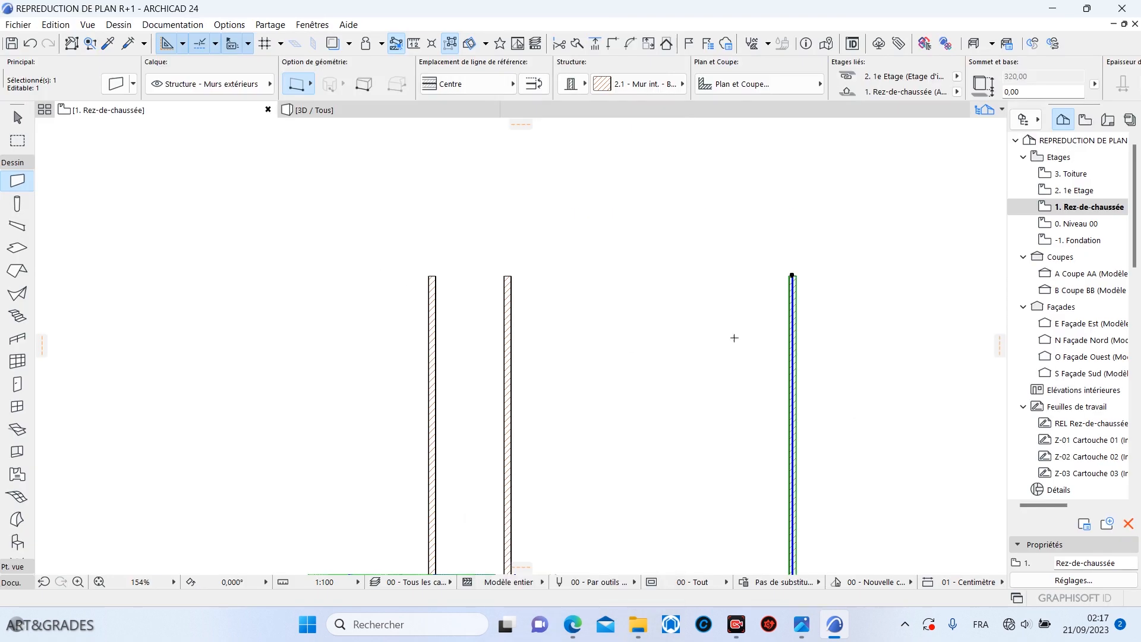
{"action": "scroll", "coordinate": [568, 285], "scroll_direction": "up", "scroll_amount": 6}
{"action": "scroll", "coordinate": [466, 290], "scroll_direction": "up", "scroll_amount": 5}
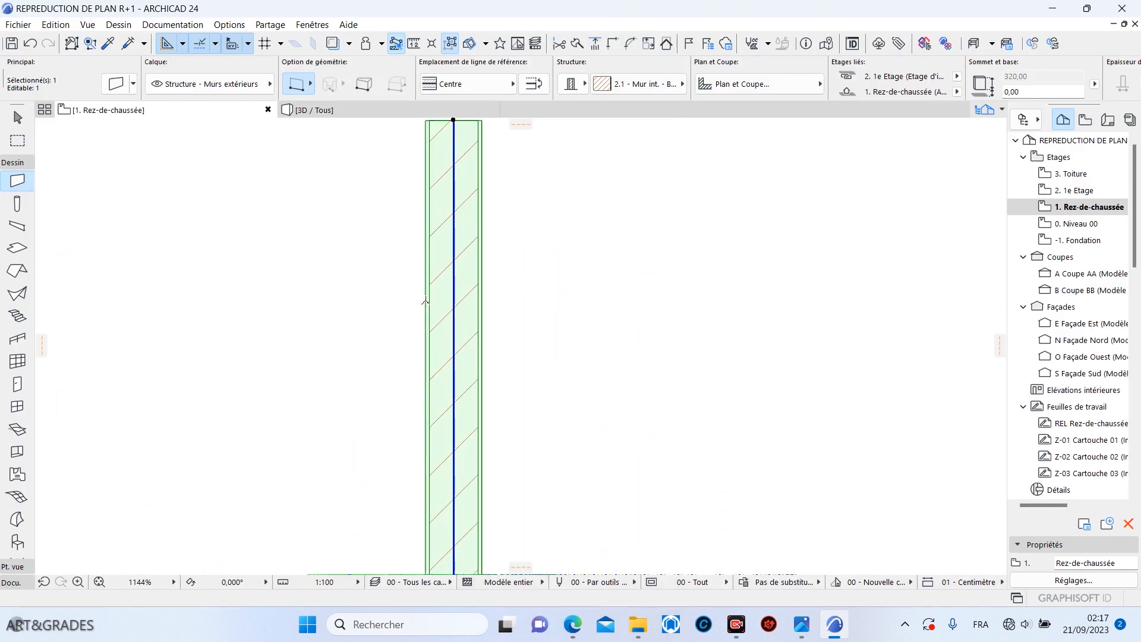
{"action": "left_click", "coordinate": [426, 301]}
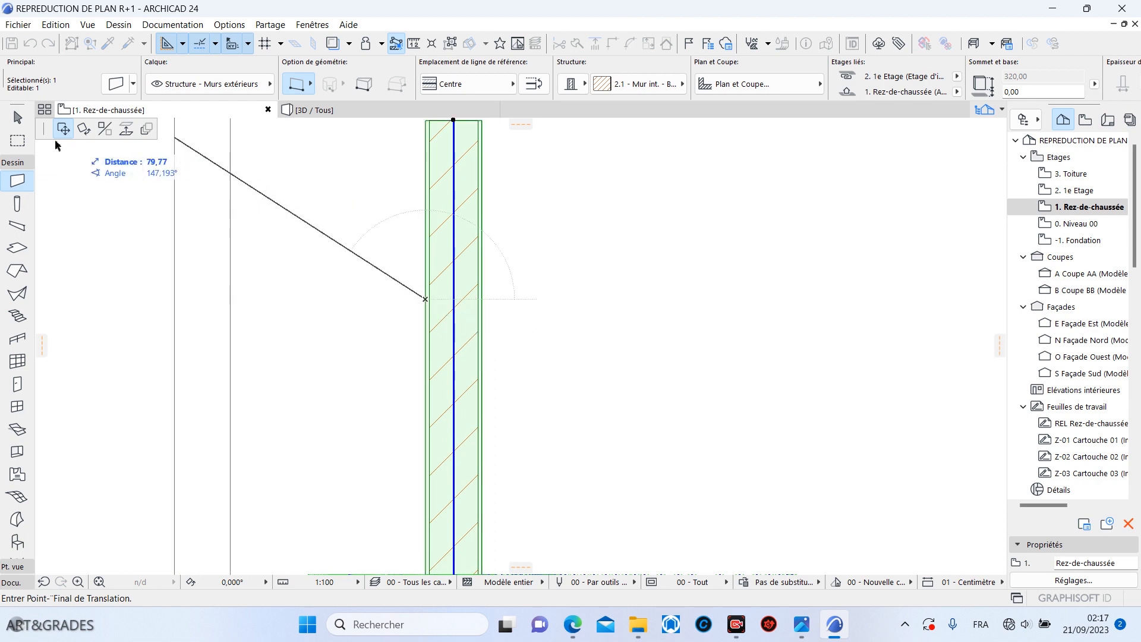
{"action": "key", "text": "ctrl"}
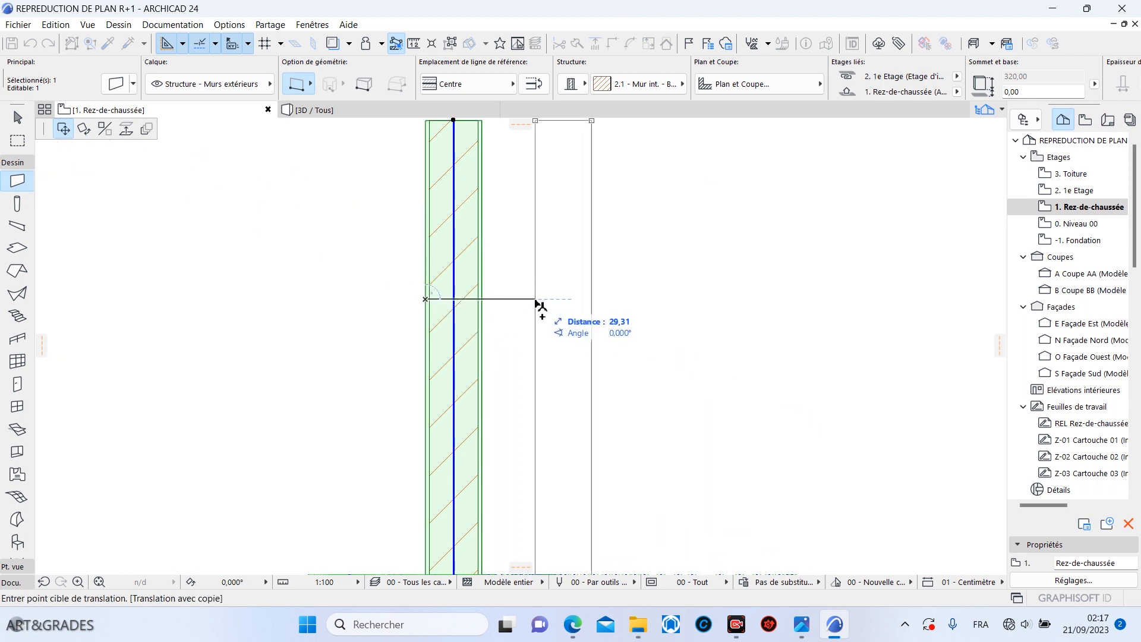
{"action": "type", "text": "d15"}
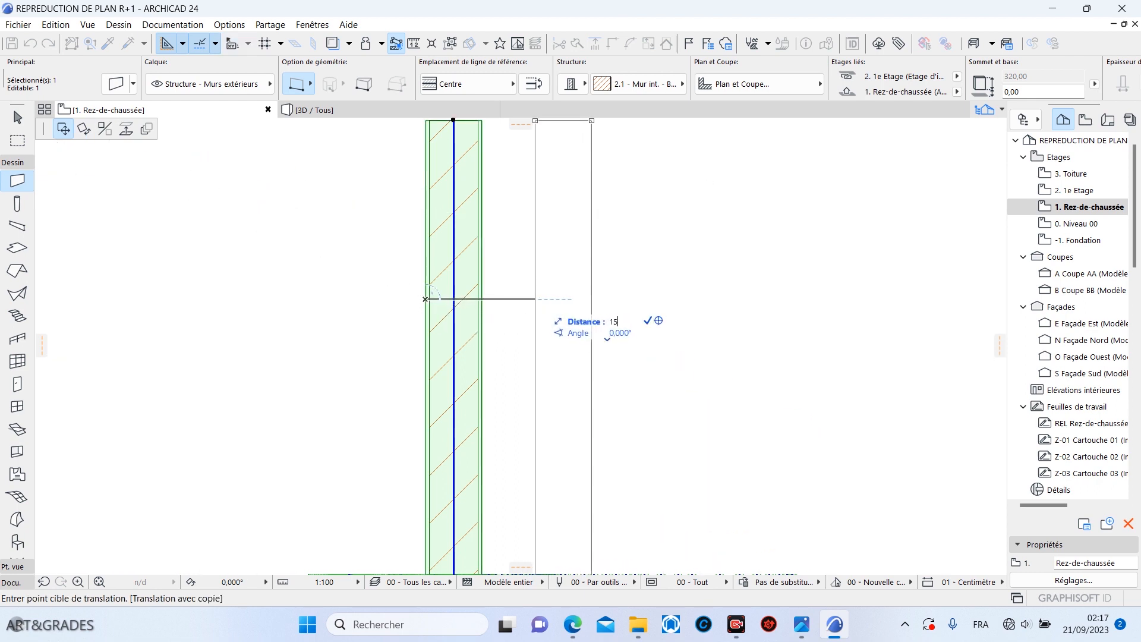
{"action": "key", "text": "Return"}
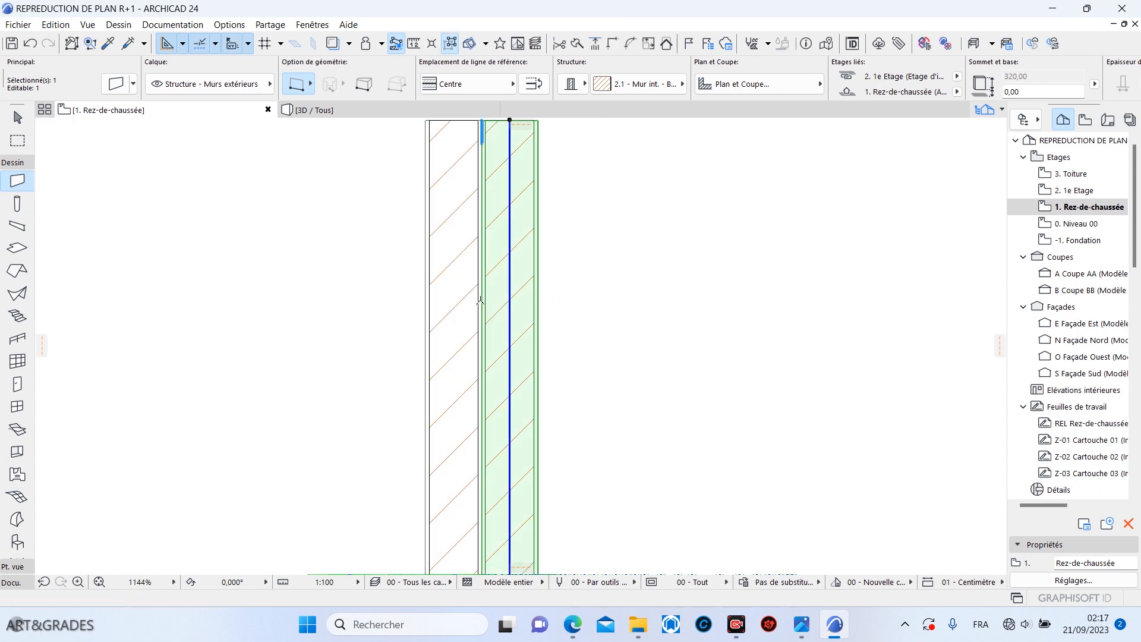
Step: Move the newly copied vertical wall 250 cm horizontally to the right
{"action": "left_click", "coordinate": [482, 299]}
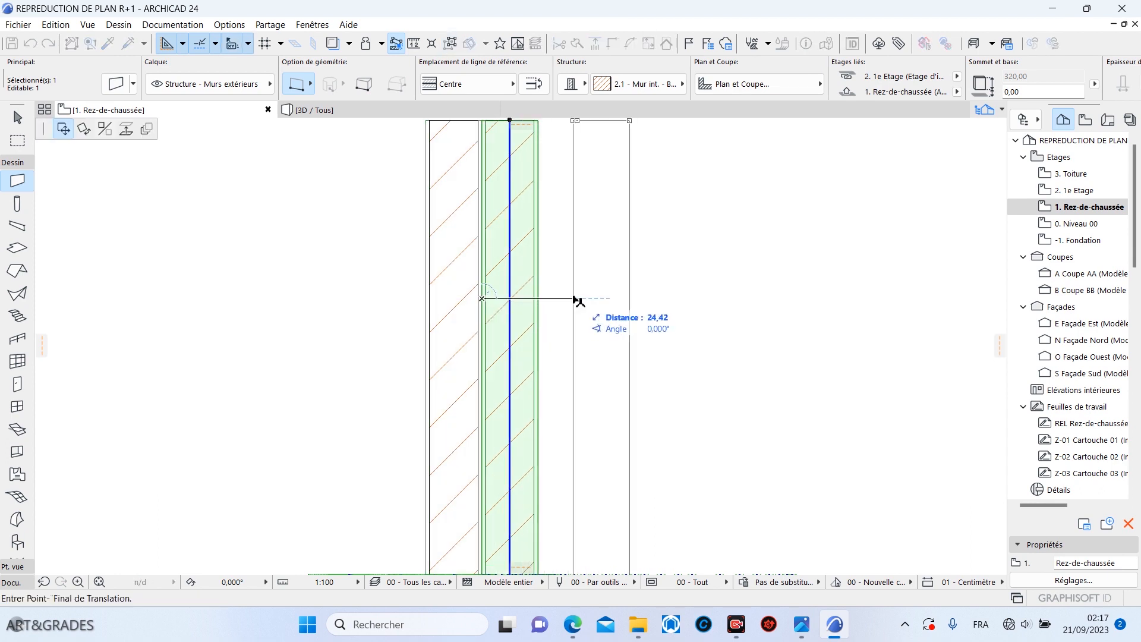
{"action": "type", "text": "250"}
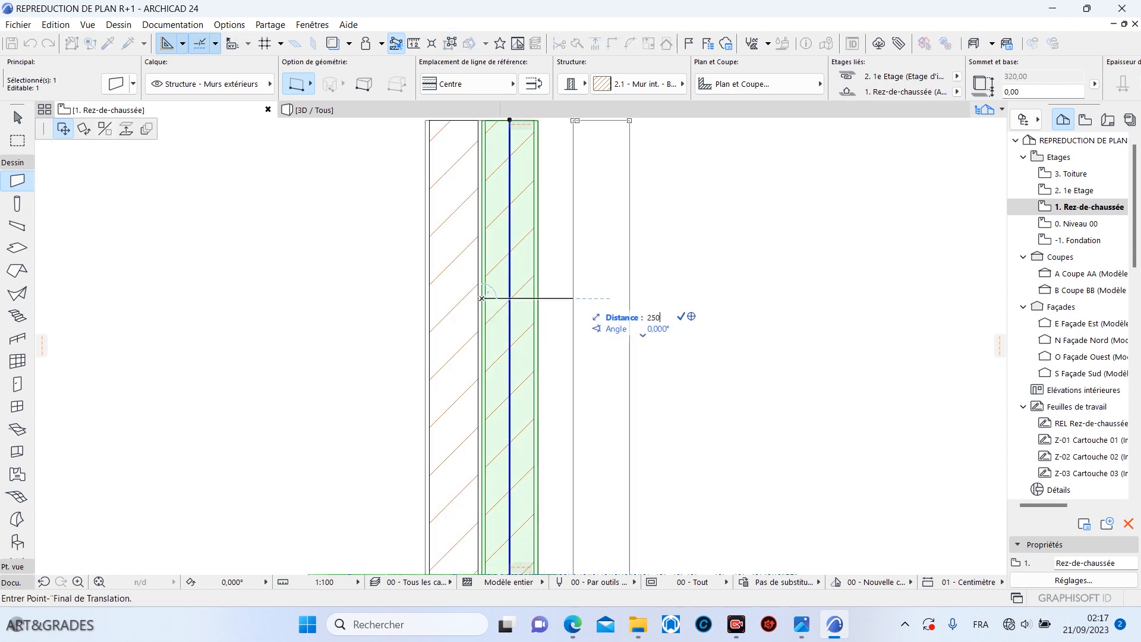
{"action": "key", "text": "Return"}
{"action": "scroll", "coordinate": [589, 299], "scroll_direction": "down", "scroll_amount": 10}
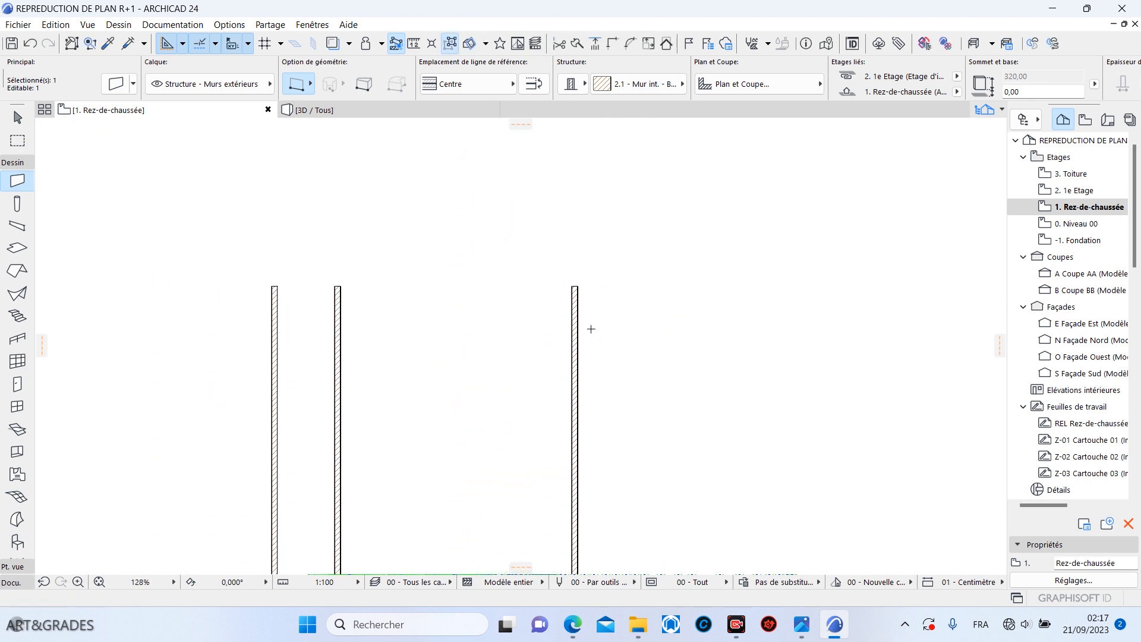
Step: Copy the rightmost vertical wall 15 cm to its right and move the copy a further 430 cm horizontally
{"action": "mouse_move", "coordinate": [572, 624]}
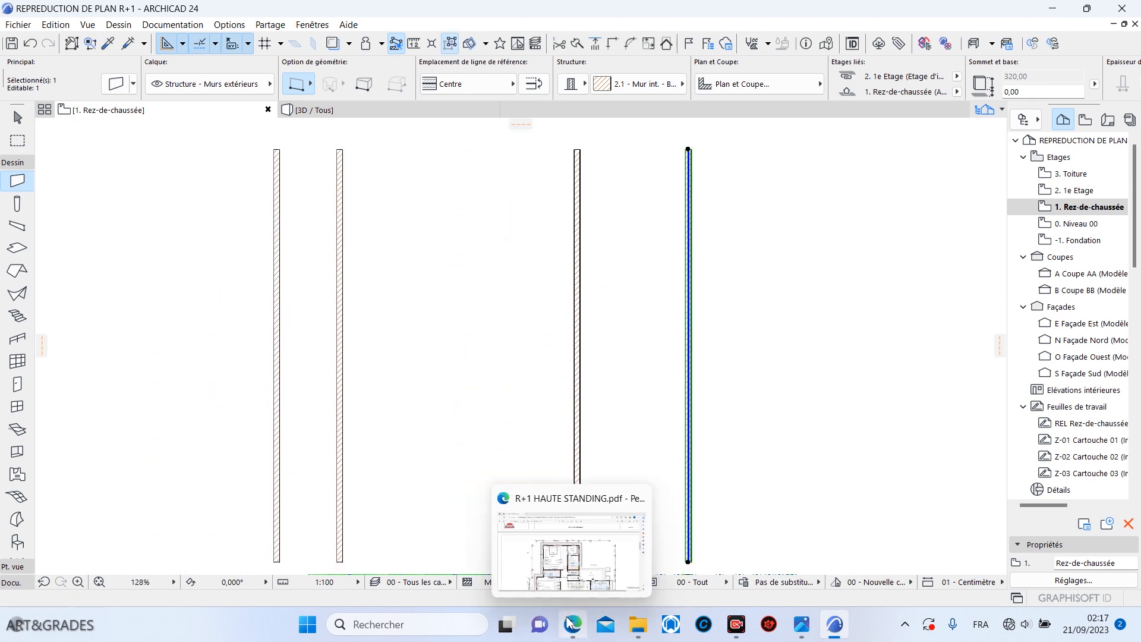
{"action": "left_click", "coordinate": [573, 556]}
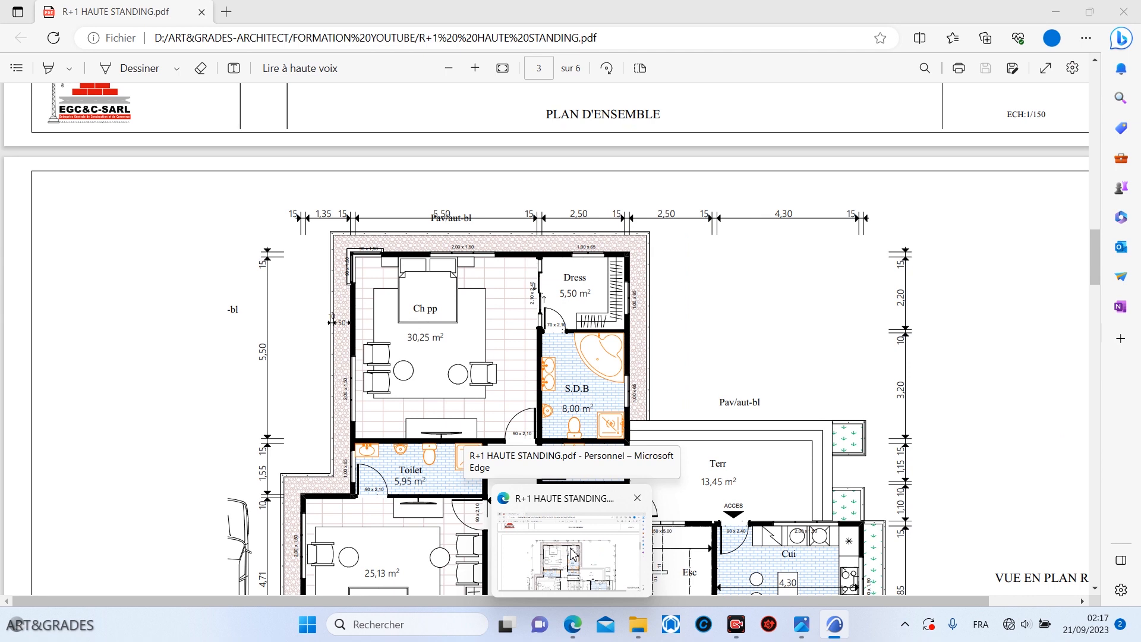
{"action": "scroll", "coordinate": [612, 333], "scroll_direction": "up", "scroll_amount": 8}
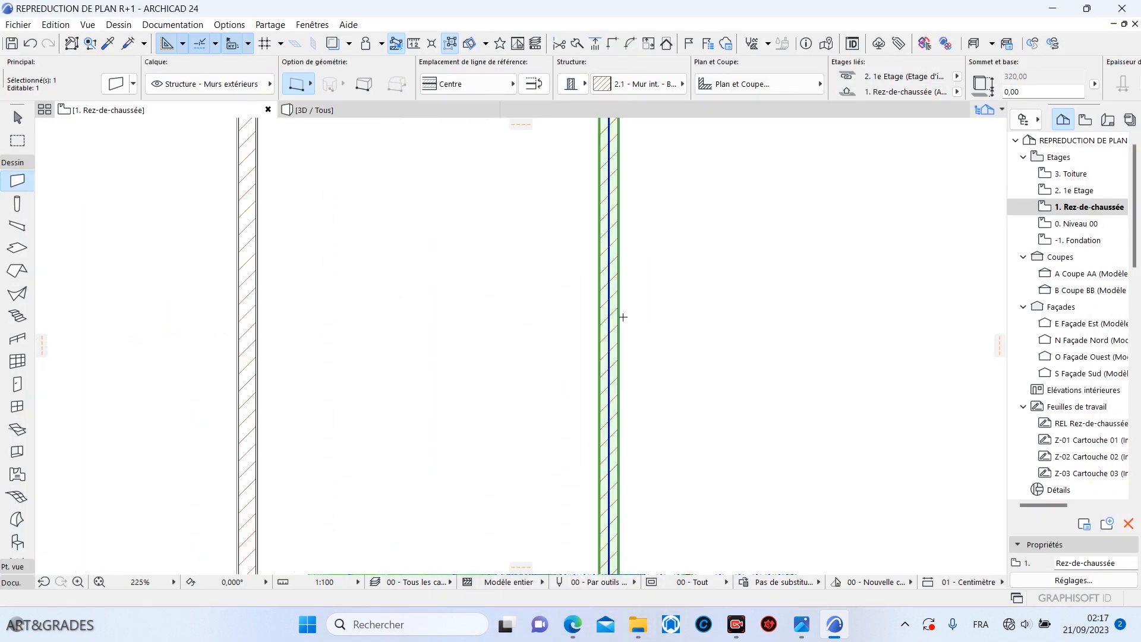
{"action": "left_click", "coordinate": [588, 269]}
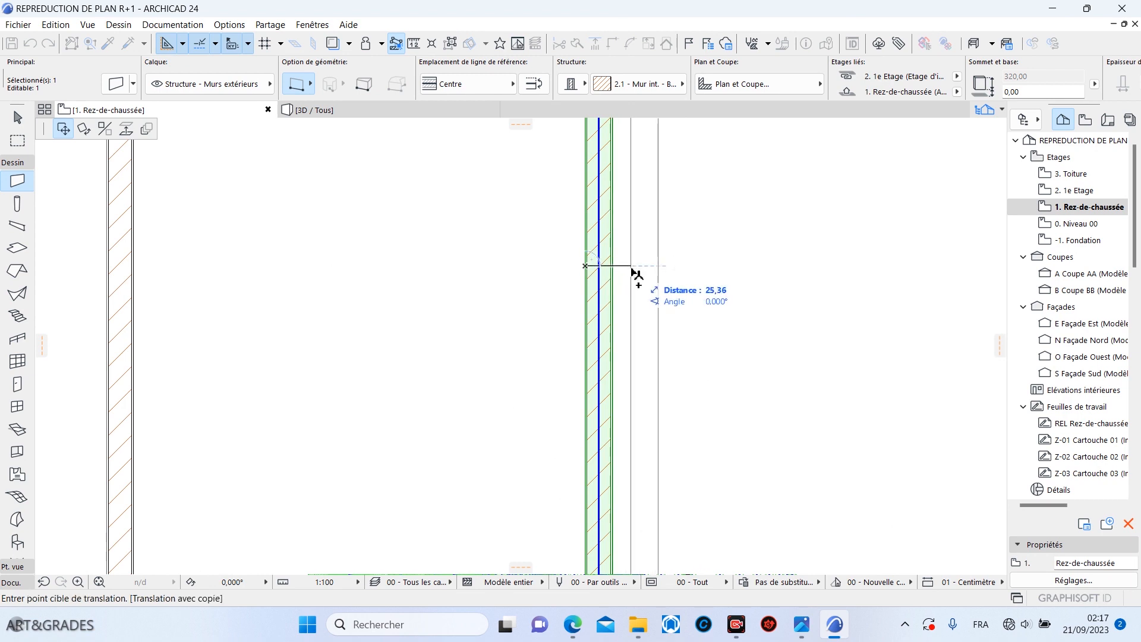
{"action": "type", "text": "15"}
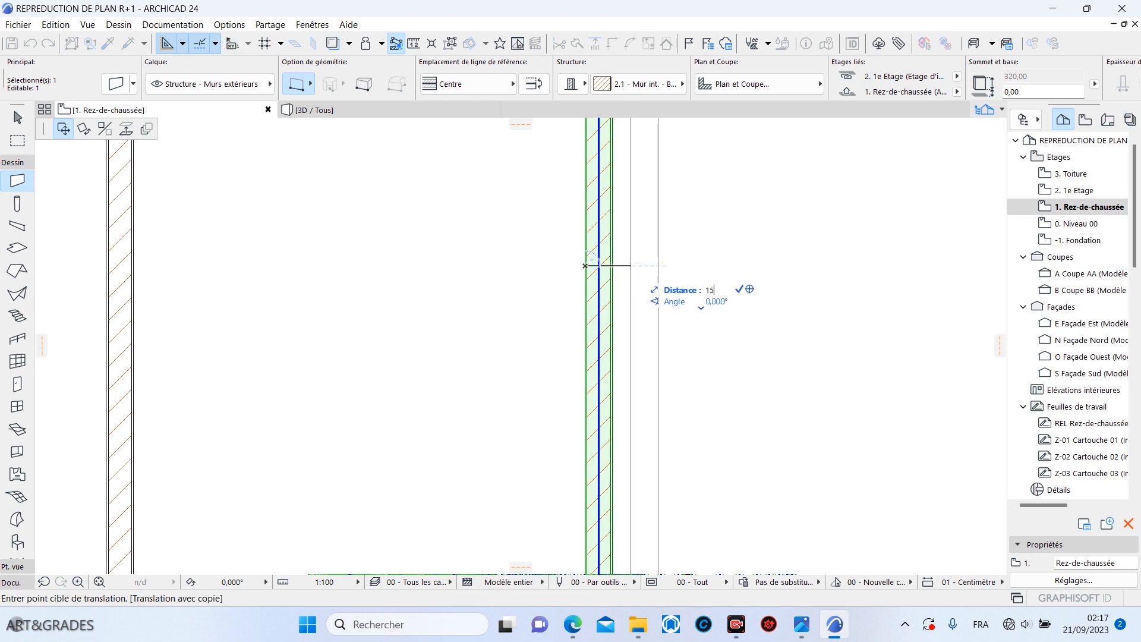
{"action": "left_click", "coordinate": [612, 266]}
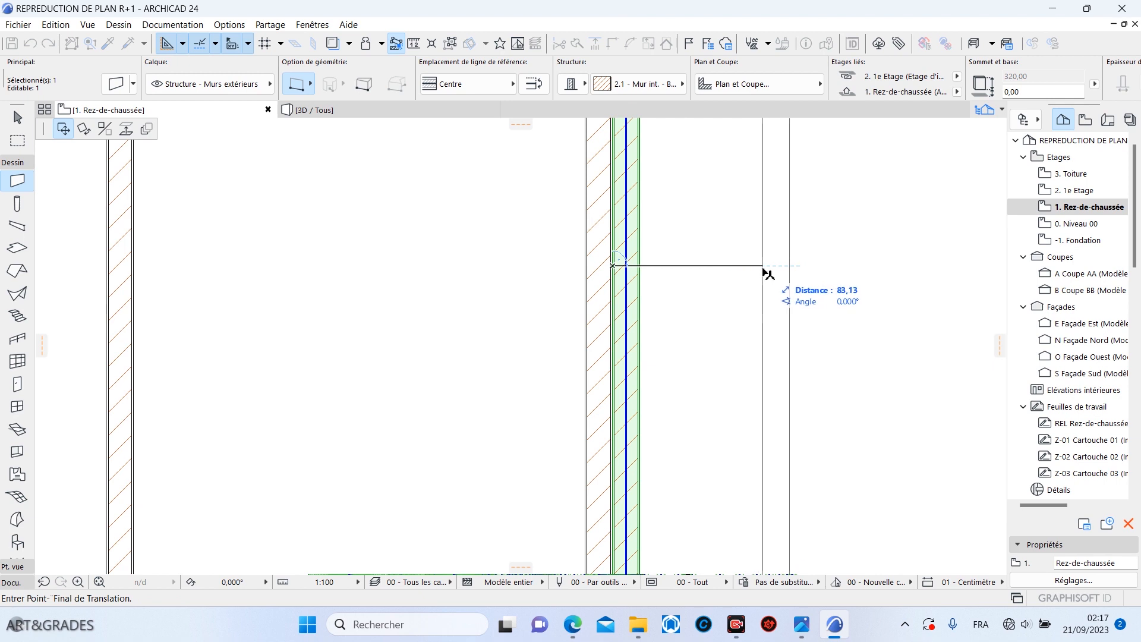
{"action": "key", "text": "Escape"}
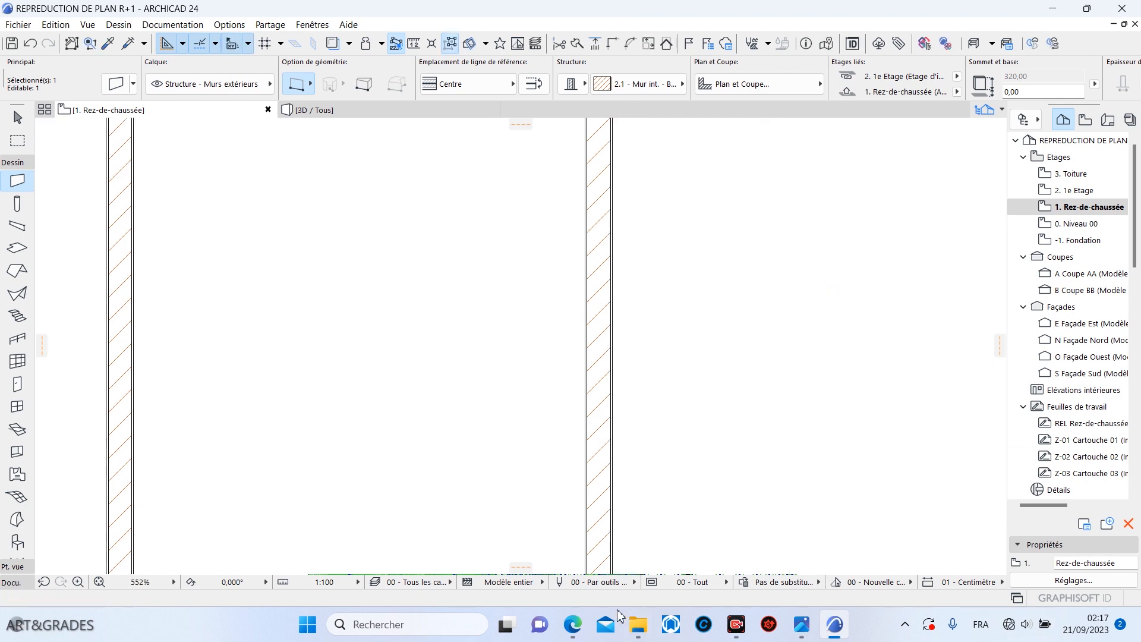
Step: Draw a horizontal wall from the upper end of the second vertical wall to just short of the rightmost vertical wall
{"action": "mouse_move", "coordinate": [579, 617]}
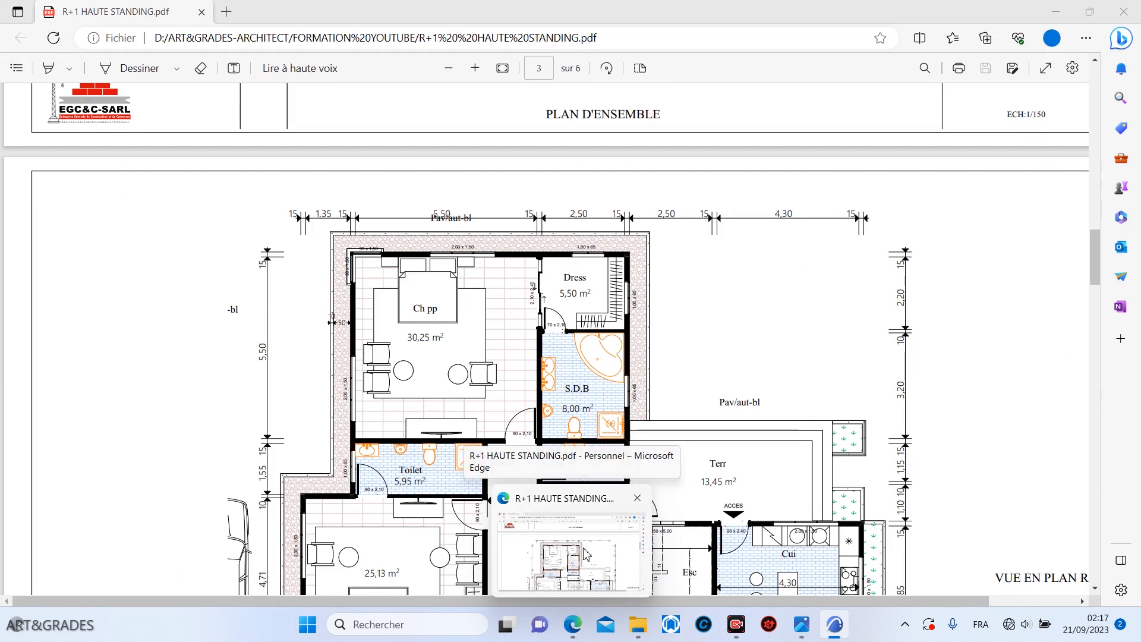
{"action": "scroll", "coordinate": [705, 376], "scroll_direction": "down", "scroll_amount": 6}
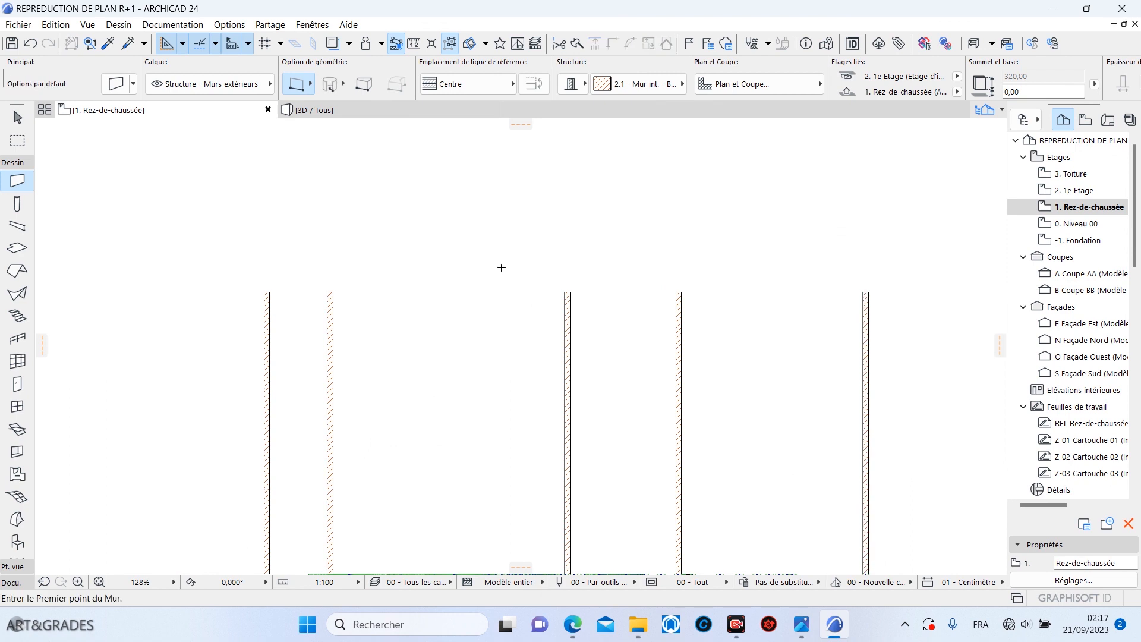
{"action": "scroll", "coordinate": [475, 278], "scroll_direction": "up", "scroll_amount": 5}
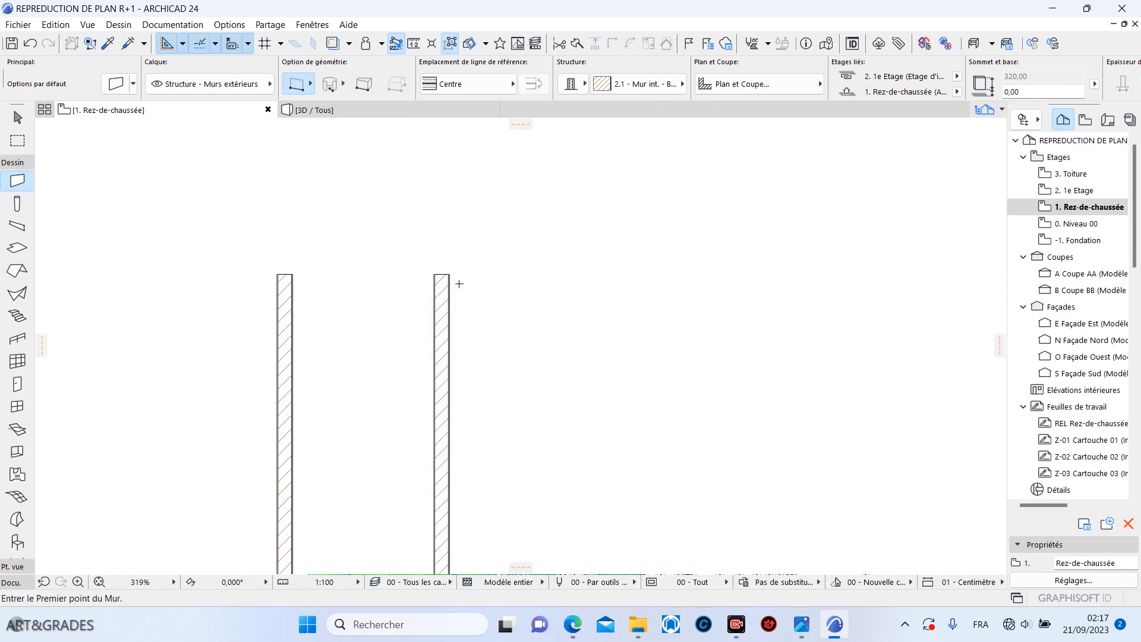
{"action": "scroll", "coordinate": [335, 342], "scroll_direction": "down", "scroll_amount": 5}
{"action": "left_click", "coordinate": [378, 315]}
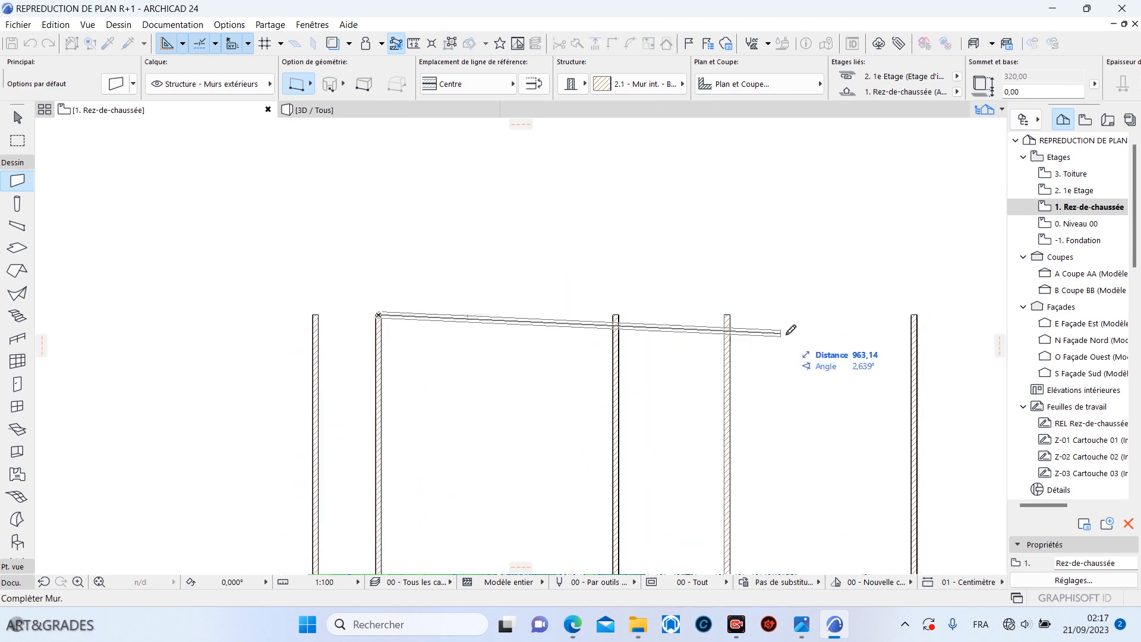
{"action": "left_click", "coordinate": [896, 313]}
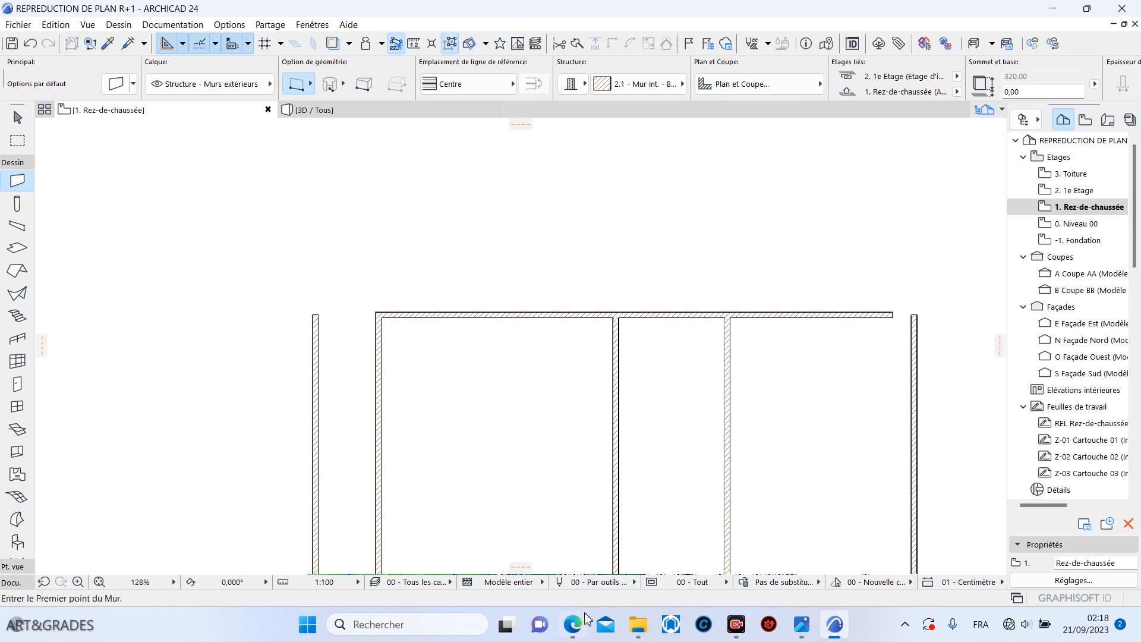
{"action": "mouse_move", "coordinate": [585, 620]}
{"action": "left_click", "coordinate": [574, 565]}
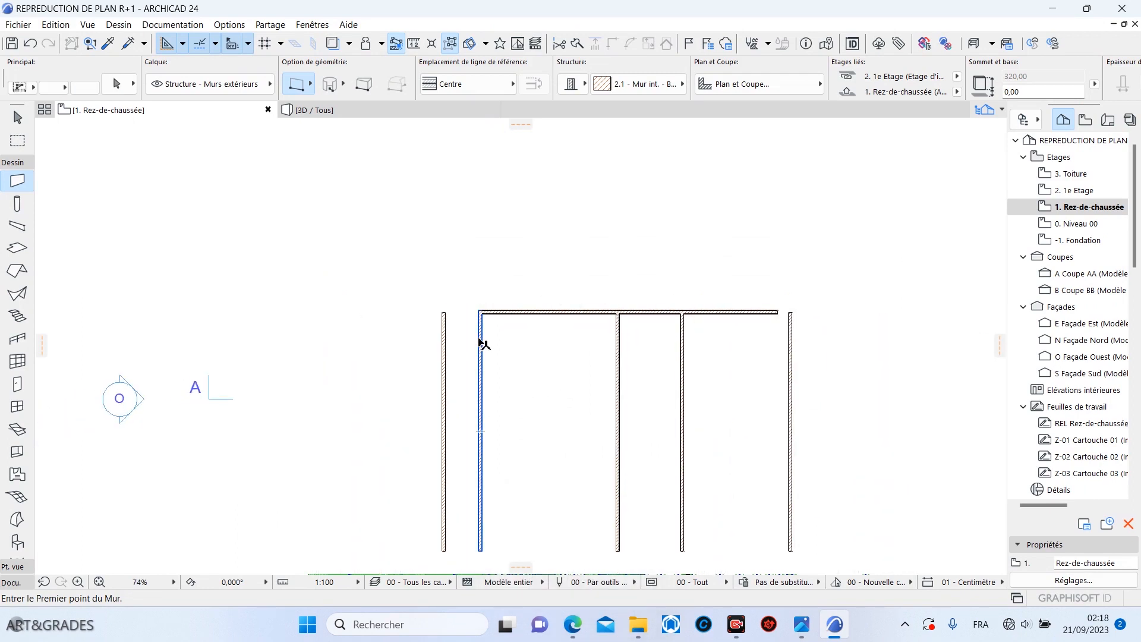
{"action": "left_click", "coordinate": [482, 338]}
{"action": "left_click", "coordinate": [619, 351], "text": "shift"}
{"action": "left_click", "coordinate": [682, 355], "text": "shift"}
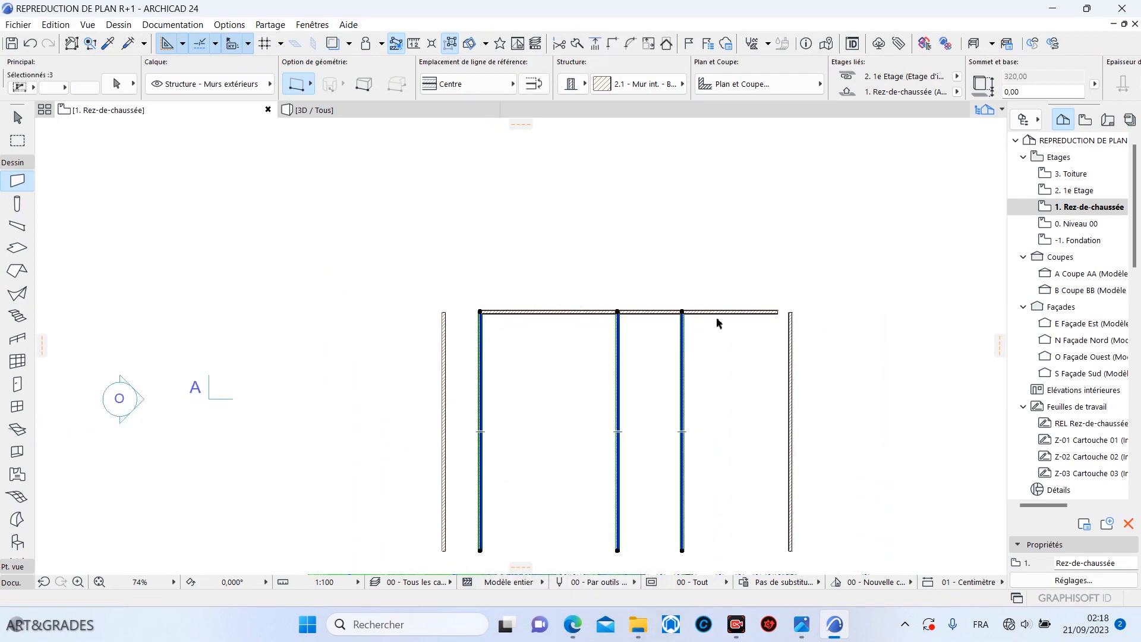
{"action": "key", "text": "Escape"}
Step: Intersect the horizontal wall with the second and fourth vertical walls so its overhang is trimmed at the fourth wall
{"action": "left_click", "coordinate": [483, 341], "text": "shift"}
{"action": "left_click", "coordinate": [689, 354], "text": "shift"}
{"action": "left_click", "coordinate": [706, 313], "text": "shift"}
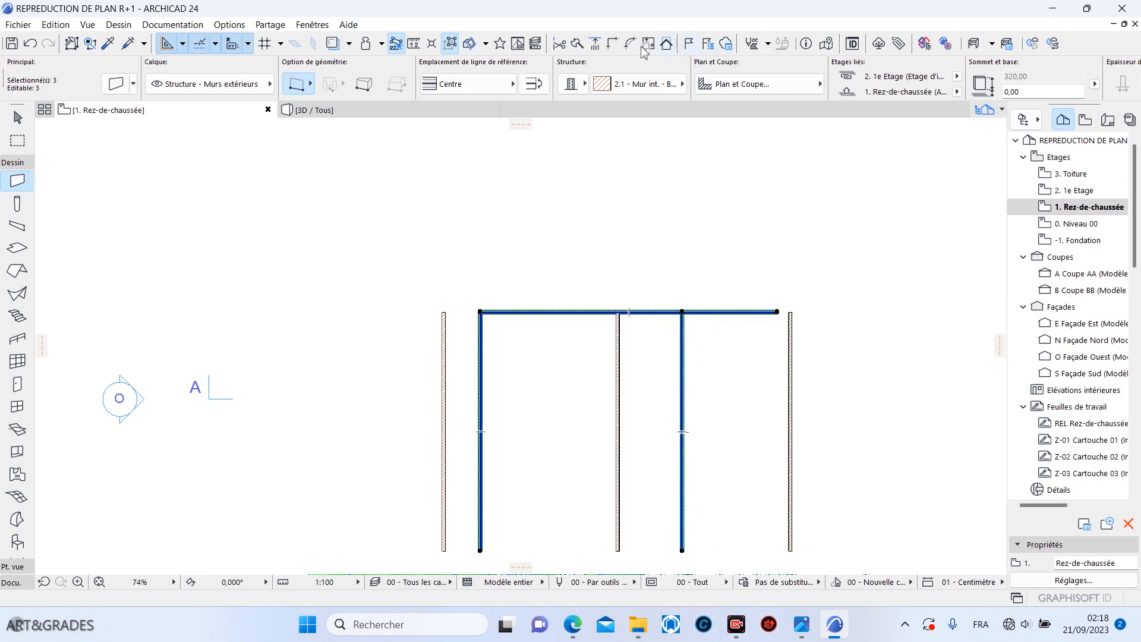
{"action": "left_click", "coordinate": [613, 44]}
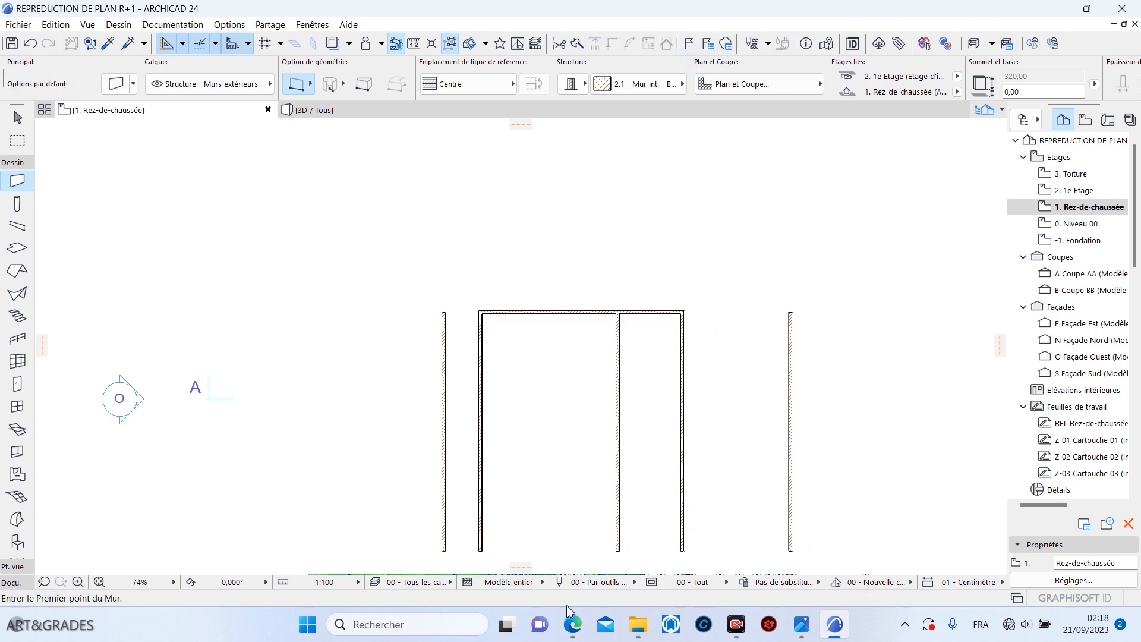
Step: Check the vertical dimensions in the plan PDF and copy the upper horizontal wall 15 cm straight down
{"action": "mouse_move", "coordinate": [573, 622]}
{"action": "mouse_move", "coordinate": [578, 565]}
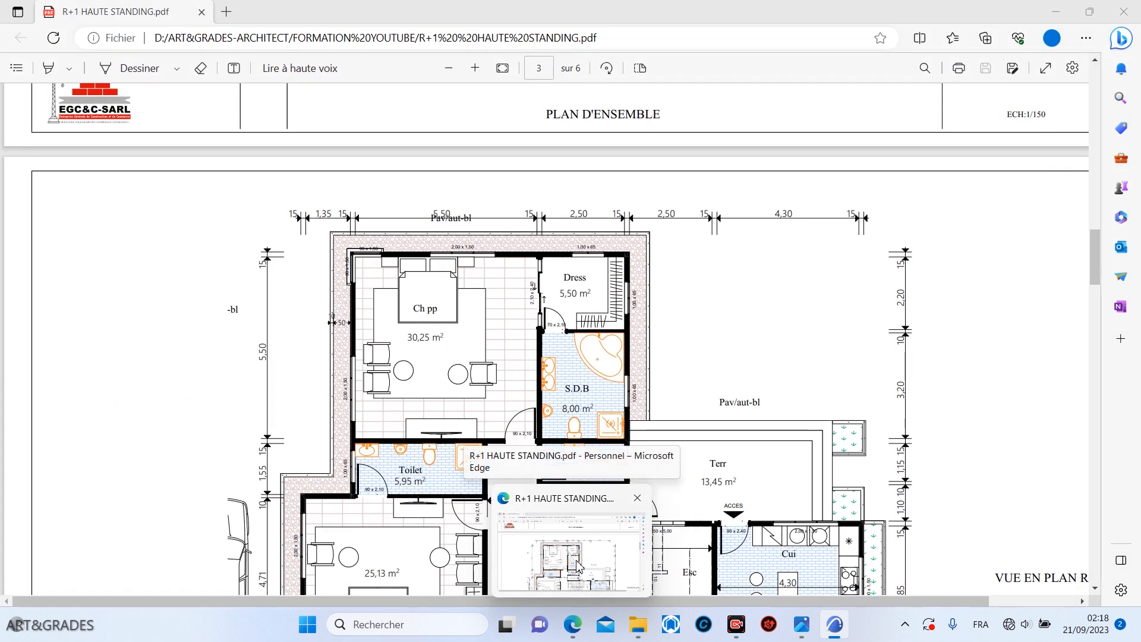
{"action": "left_click", "coordinate": [566, 555]}
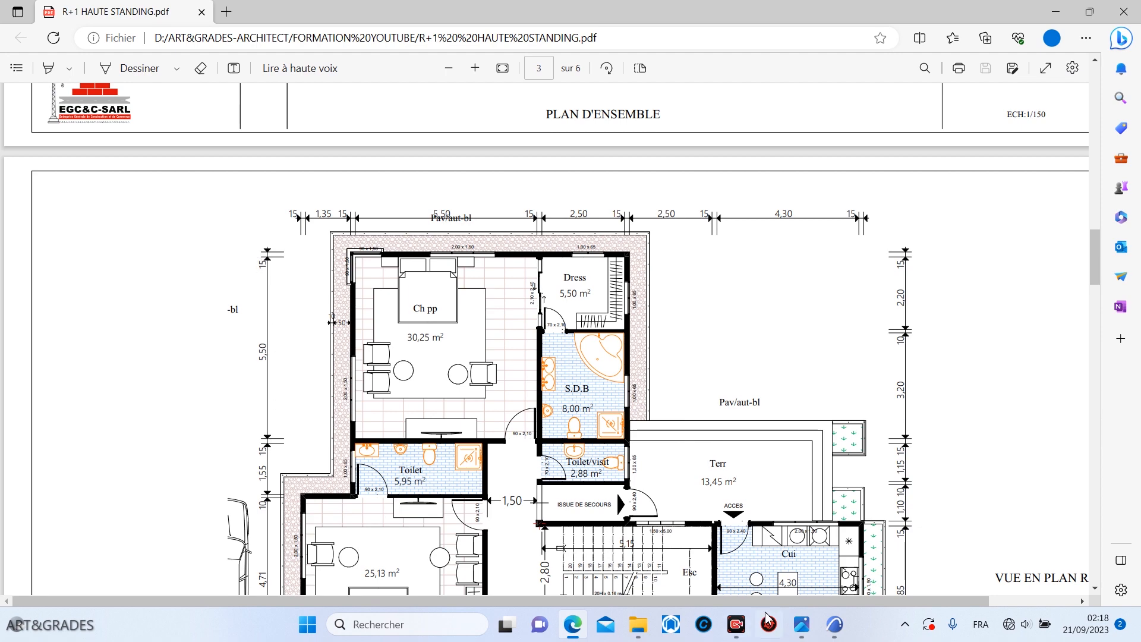
{"action": "left_click", "coordinate": [834, 624]}
{"action": "left_click", "coordinate": [526, 315], "text": "shift"}
{"action": "scroll", "coordinate": [527, 312], "scroll_direction": "up", "scroll_amount": 6}
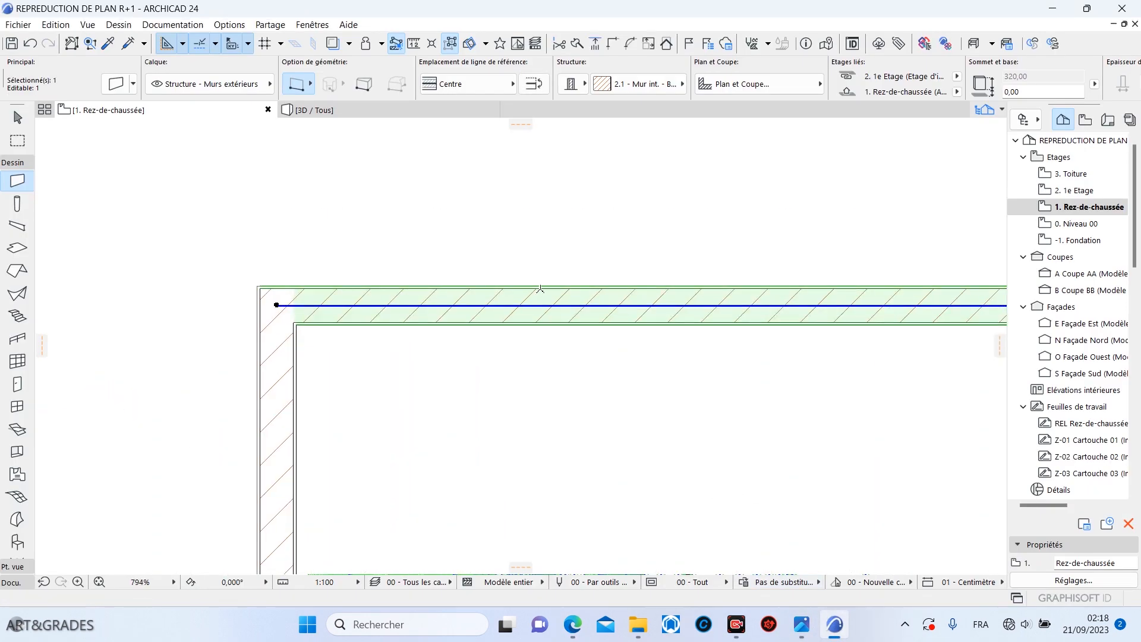
{"action": "left_click", "coordinate": [542, 286]}
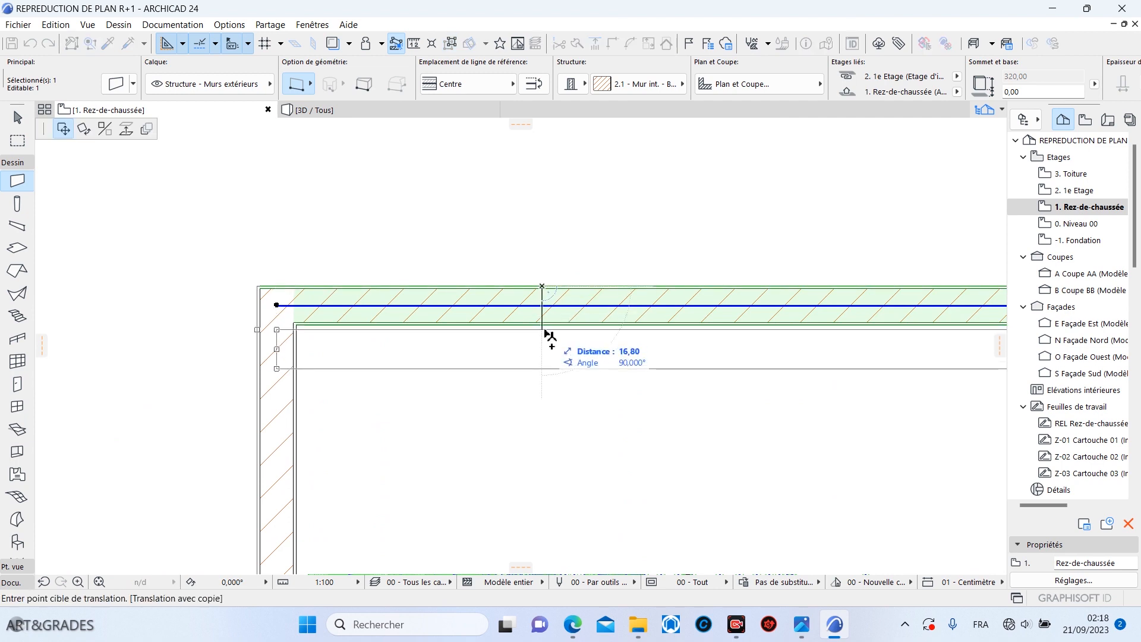
{"action": "type", "text": "15"}
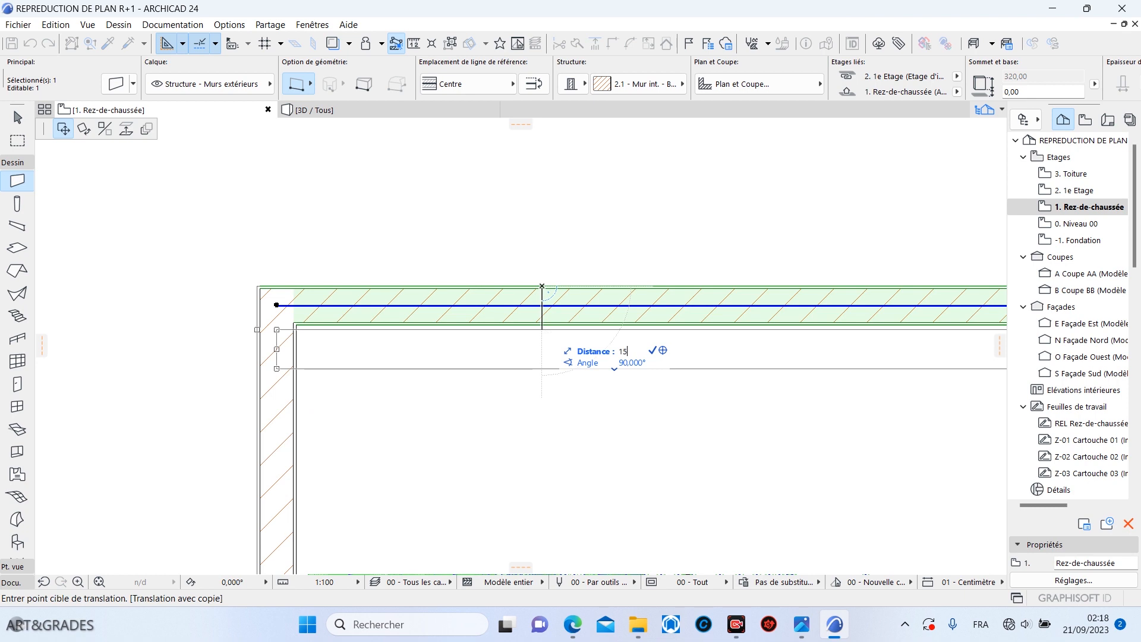
{"action": "key", "text": "Return"}
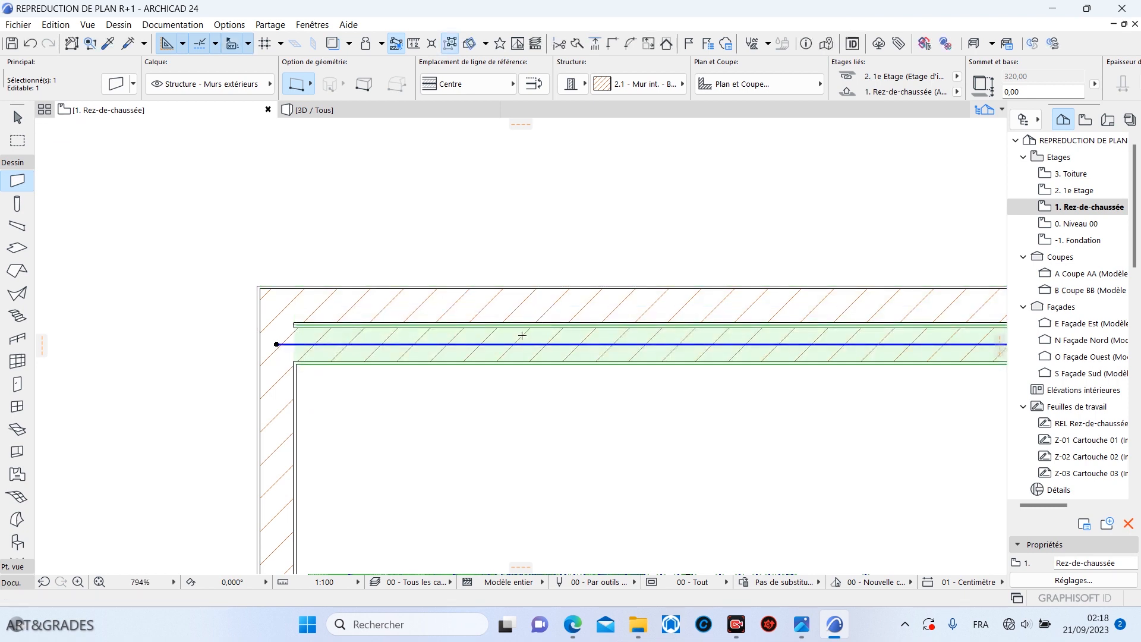
Step: Move the copied horizontal wall 550 cm vertically downward
{"action": "left_click", "coordinate": [542, 326]}
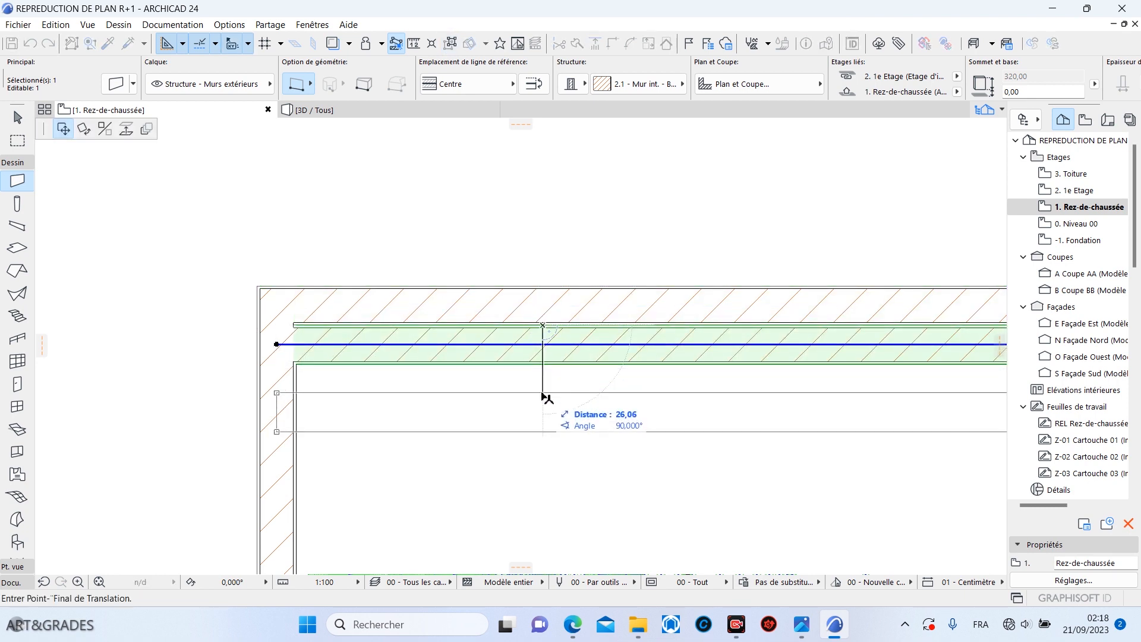
{"action": "type", "text": "55"}
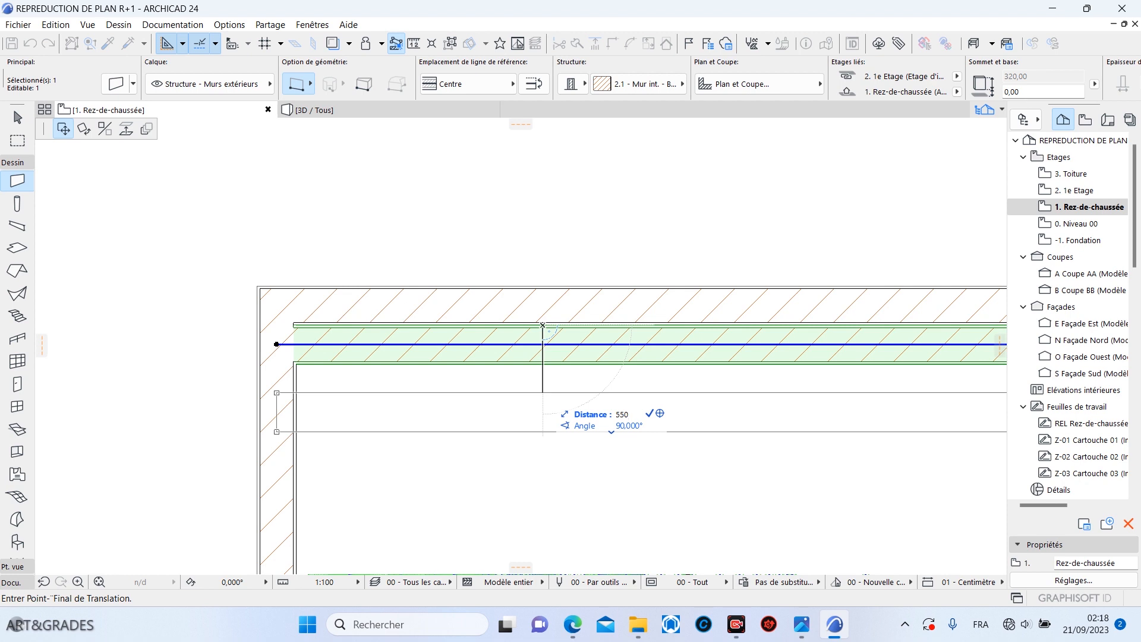
{"action": "type", "text": "0"}
{"action": "key", "text": "Return"}
{"action": "scroll", "coordinate": [479, 420], "scroll_direction": "down", "scroll_amount": 5}
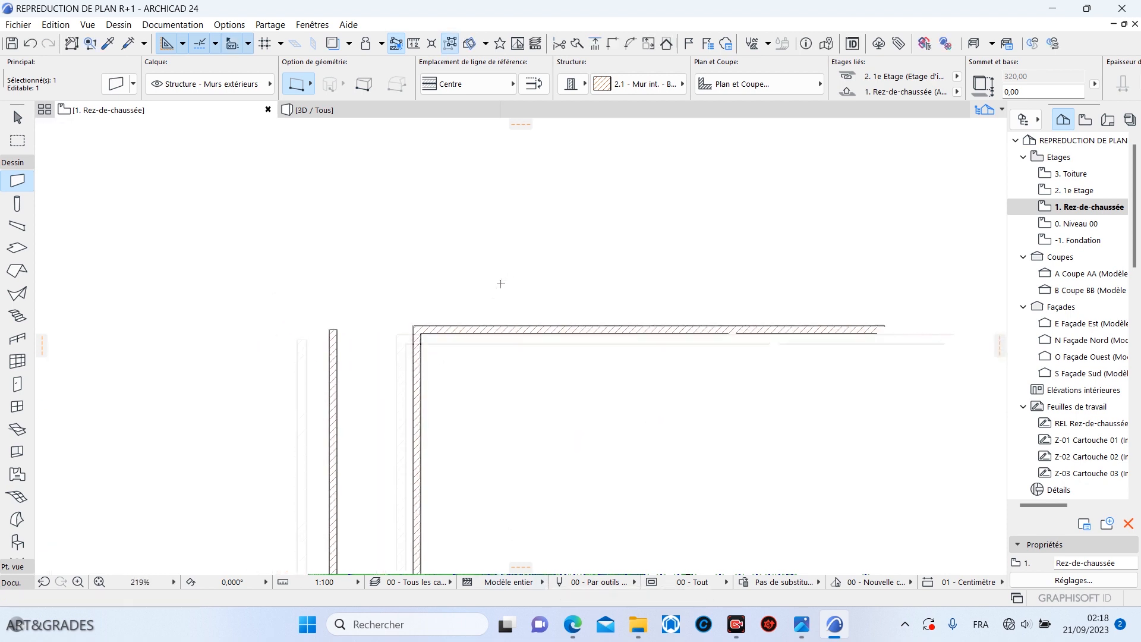
Step: Shift the lower horizontal wall to the left so it crosses and extends past the leftmost vertical wall
{"action": "left_click", "coordinate": [464, 438]}
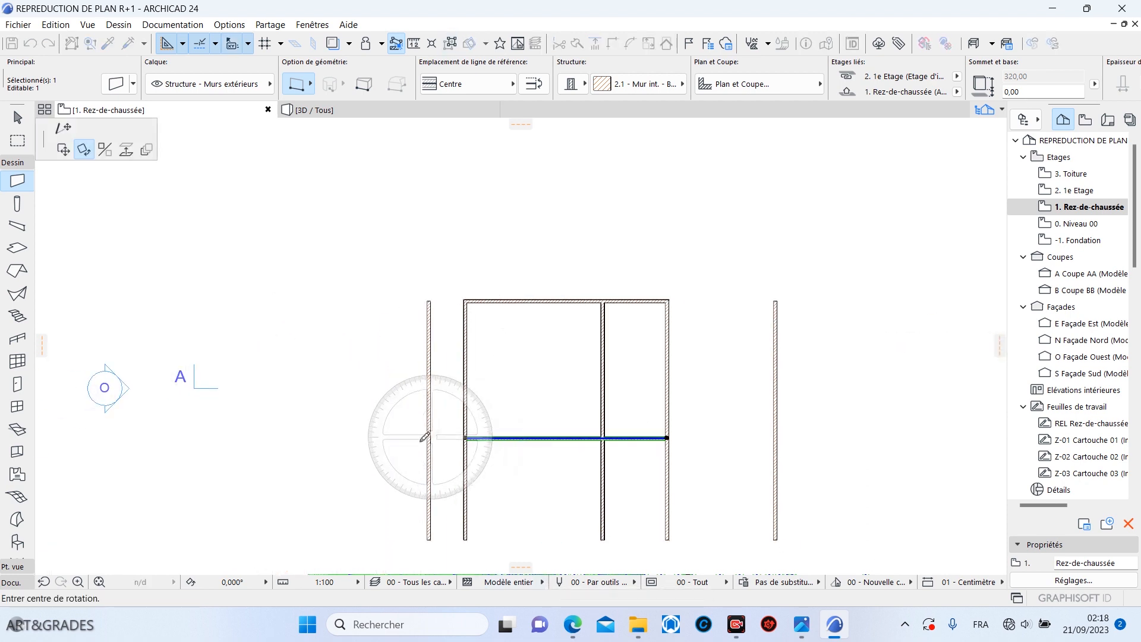
{"action": "left_click", "coordinate": [371, 439]}
{"action": "key", "text": "Escape"}
{"action": "scroll", "coordinate": [450, 416], "scroll_direction": "up", "scroll_amount": 4}
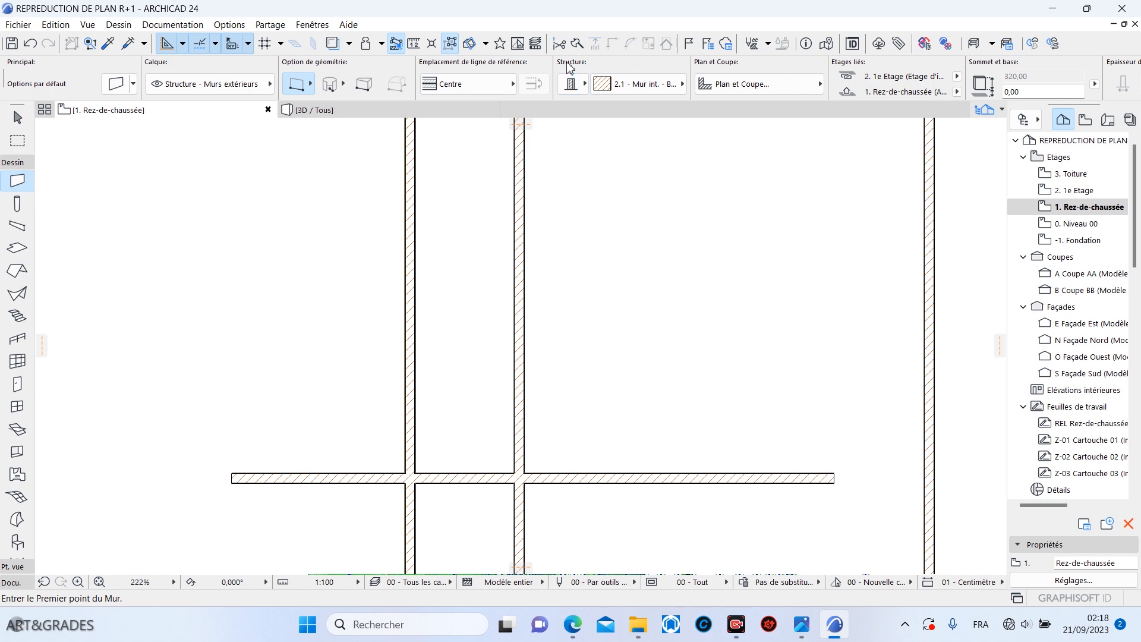
Step: Trim off the leftmost vertical wall's part above the lower horizontal wall and that horizontal wall's left overhang to form a corner
{"action": "left_click", "coordinate": [559, 44]}
{"action": "scroll", "coordinate": [412, 270], "scroll_direction": "down", "scroll_amount": 5}
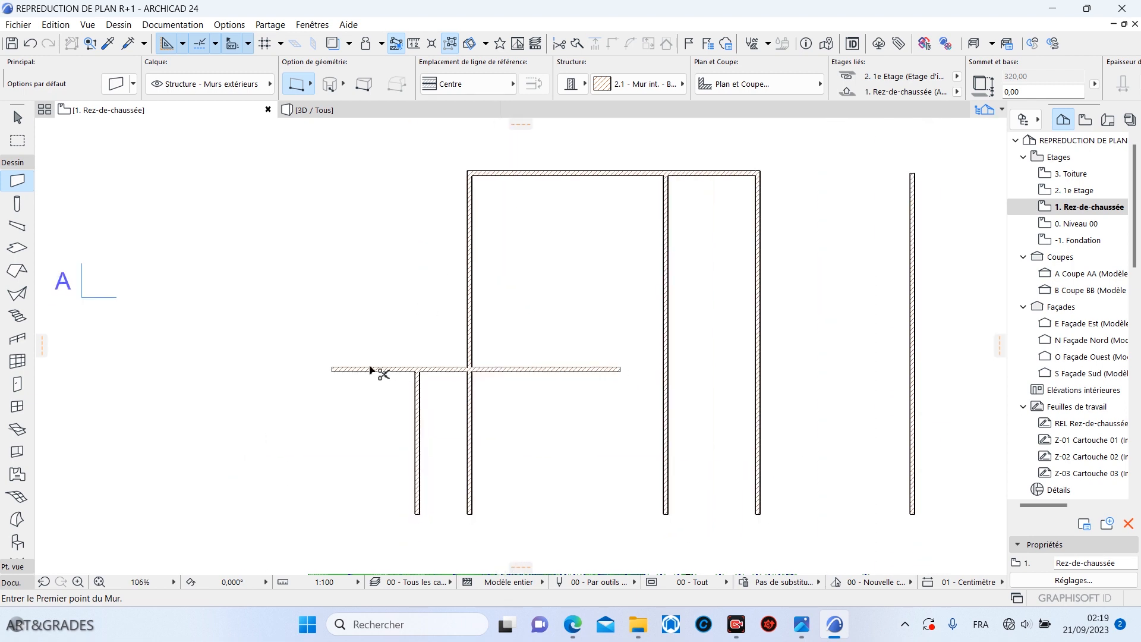
{"action": "left_click", "coordinate": [376, 370]}
Step: Stretch the right end of the lower horizontal wall horizontally to the fourth vertical wall's reference line
{"action": "left_click", "coordinate": [587, 370]}
{"action": "scroll", "coordinate": [603, 366], "scroll_direction": "up", "scroll_amount": 5}
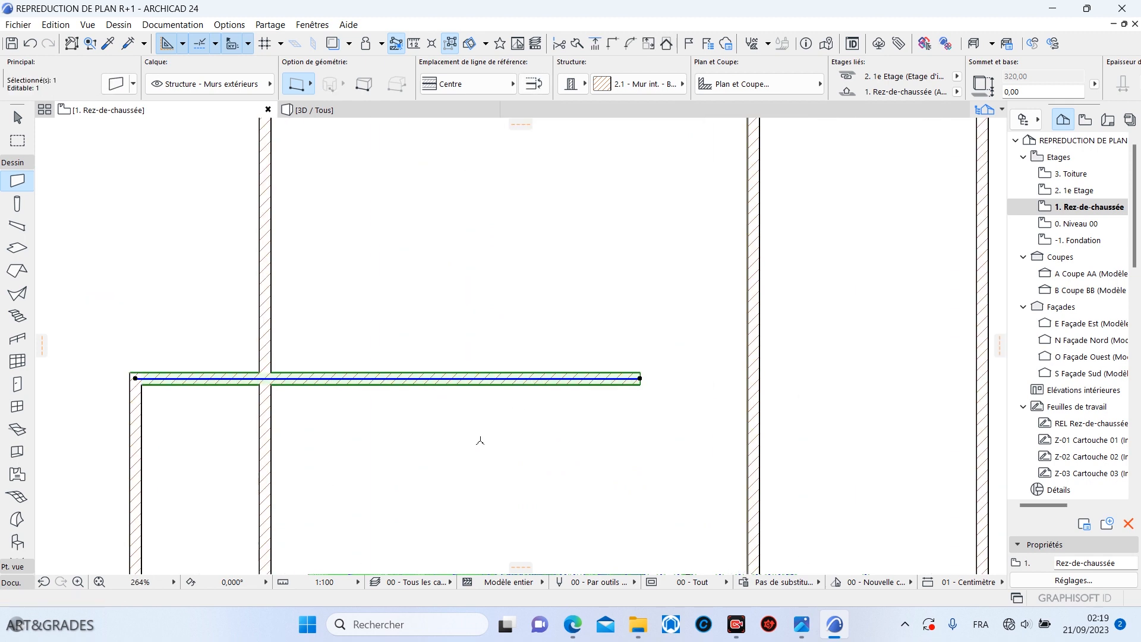
{"action": "key", "text": "Escape"}
{"action": "scroll", "coordinate": [435, 377], "scroll_direction": "down", "scroll_amount": 4}
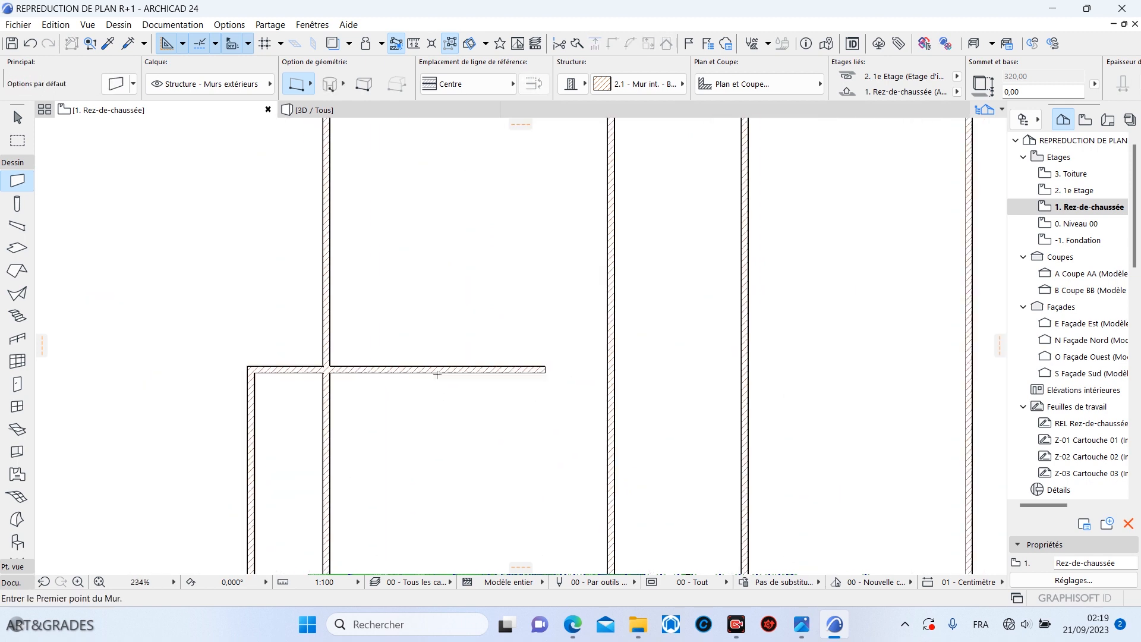
{"action": "left_click", "coordinate": [521, 368]}
{"action": "scroll", "coordinate": [523, 371], "scroll_direction": "up", "scroll_amount": 4}
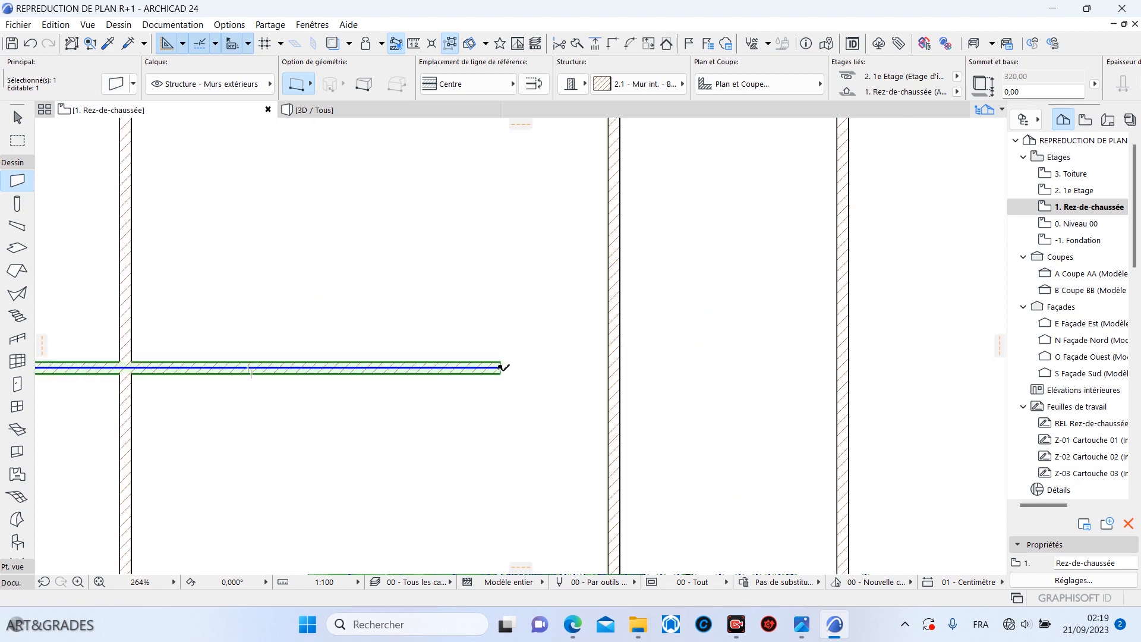
{"action": "left_click", "coordinate": [501, 367]}
{"action": "left_click", "coordinate": [63, 127]}
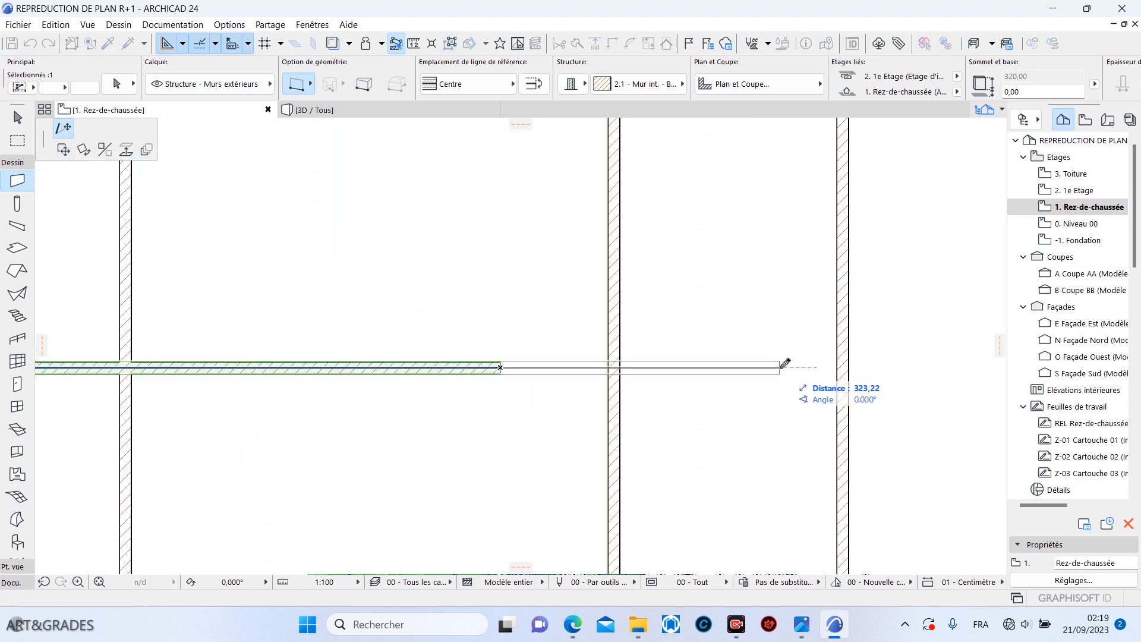
{"action": "left_click", "coordinate": [843, 368]}
{"action": "key", "text": "Escape"}
{"action": "scroll", "coordinate": [662, 298], "scroll_direction": "down", "scroll_amount": 5}
Step: Check the vertical dimensions in the plan PDF and copy the top horizontal wall a short distance straight down in ARCHICAD
{"action": "mouse_move", "coordinate": [571, 621]}
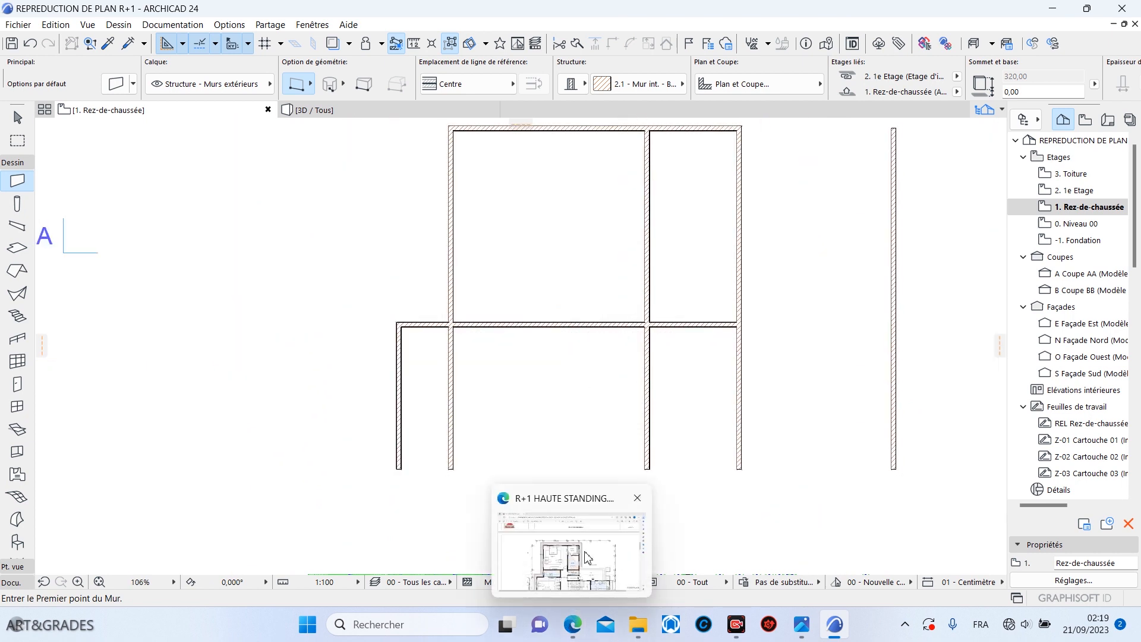
{"action": "mouse_move", "coordinate": [586, 553]}
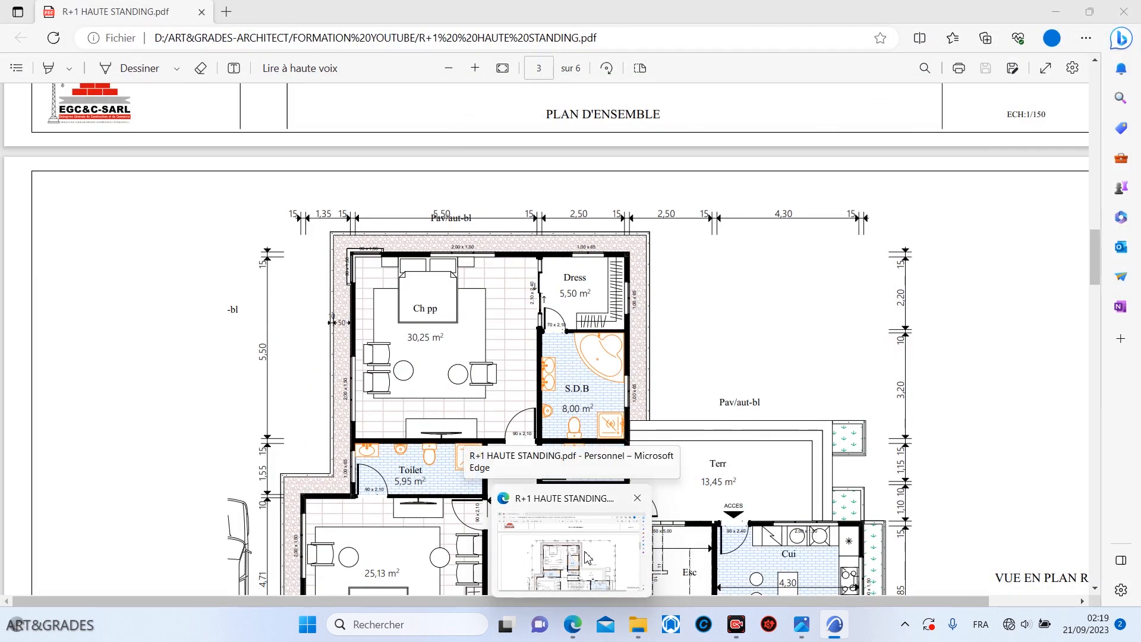
{"action": "left_click", "coordinate": [587, 557]}
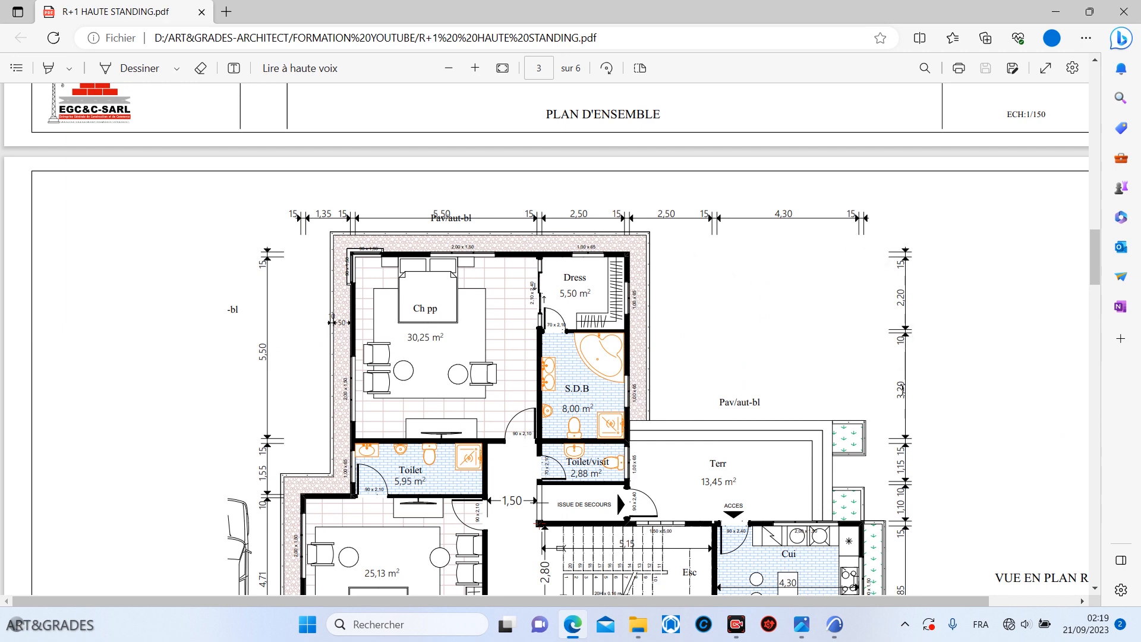
{"action": "mouse_move", "coordinate": [835, 625]}
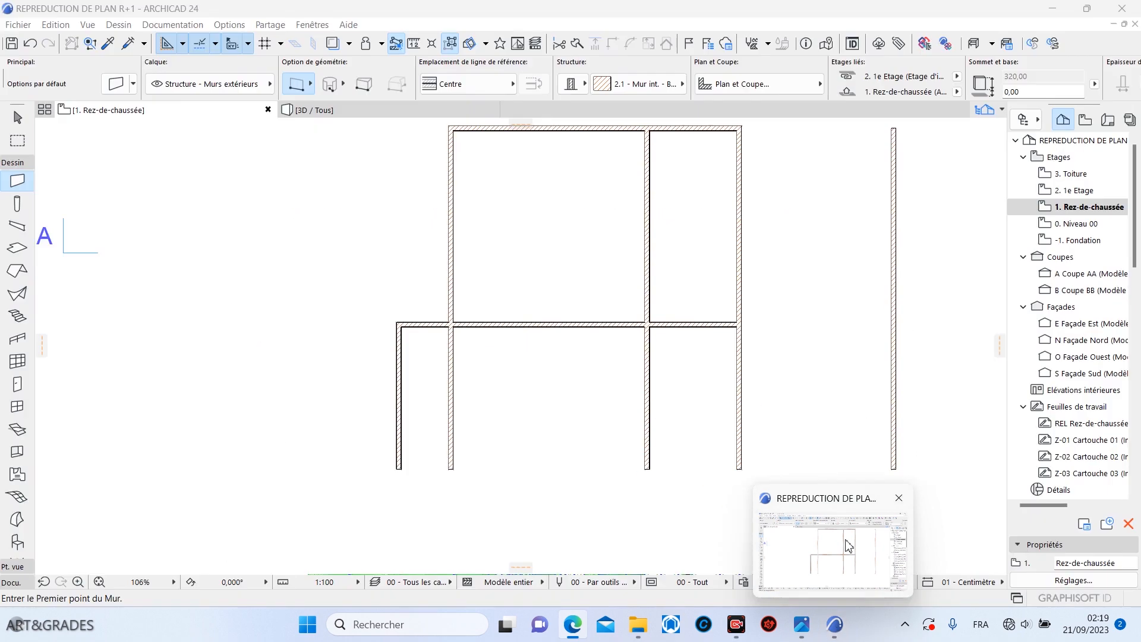
{"action": "left_click", "coordinate": [848, 548]}
{"action": "scroll", "coordinate": [535, 339], "scroll_direction": "down", "scroll_amount": 3}
{"action": "scroll", "coordinate": [595, 291], "scroll_direction": "up", "scroll_amount": 5}
{"action": "middle_click_drag", "start_coordinate": [583, 296], "coordinate": [464, 392]}
{"action": "scroll", "coordinate": [410, 238], "scroll_direction": "down", "scroll_amount": 2}
{"action": "left_click", "coordinate": [484, 198], "text": "shift"}
{"action": "scroll", "coordinate": [490, 192], "scroll_direction": "up", "scroll_amount": 5}
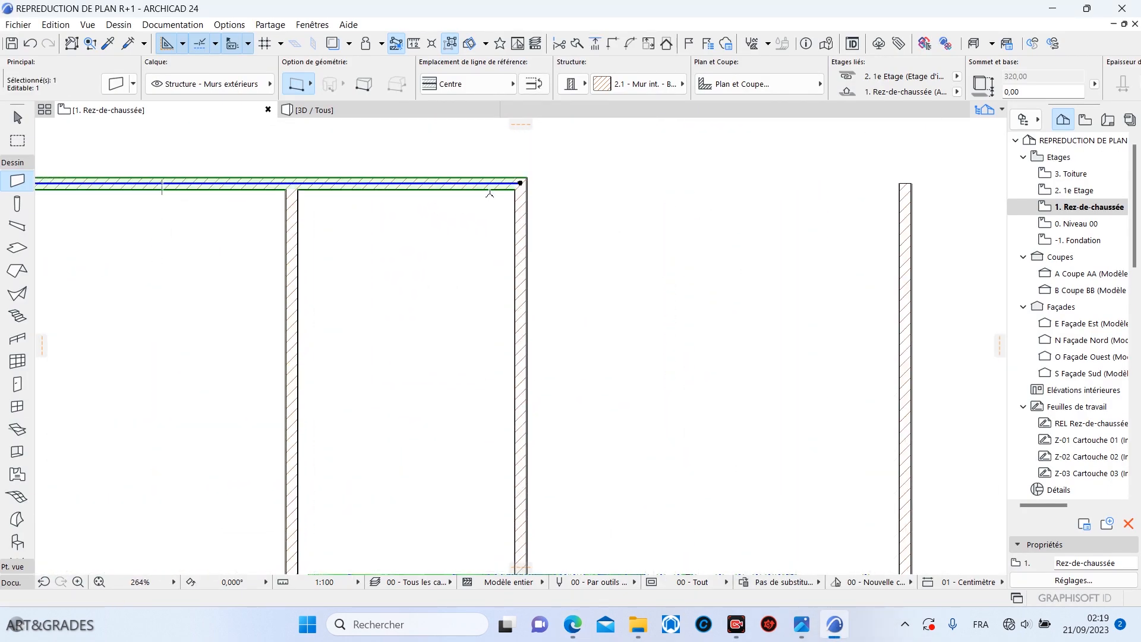
{"action": "left_click_drag", "start_coordinate": [489, 190], "coordinate": [512, 236], "text": "ctrl"}
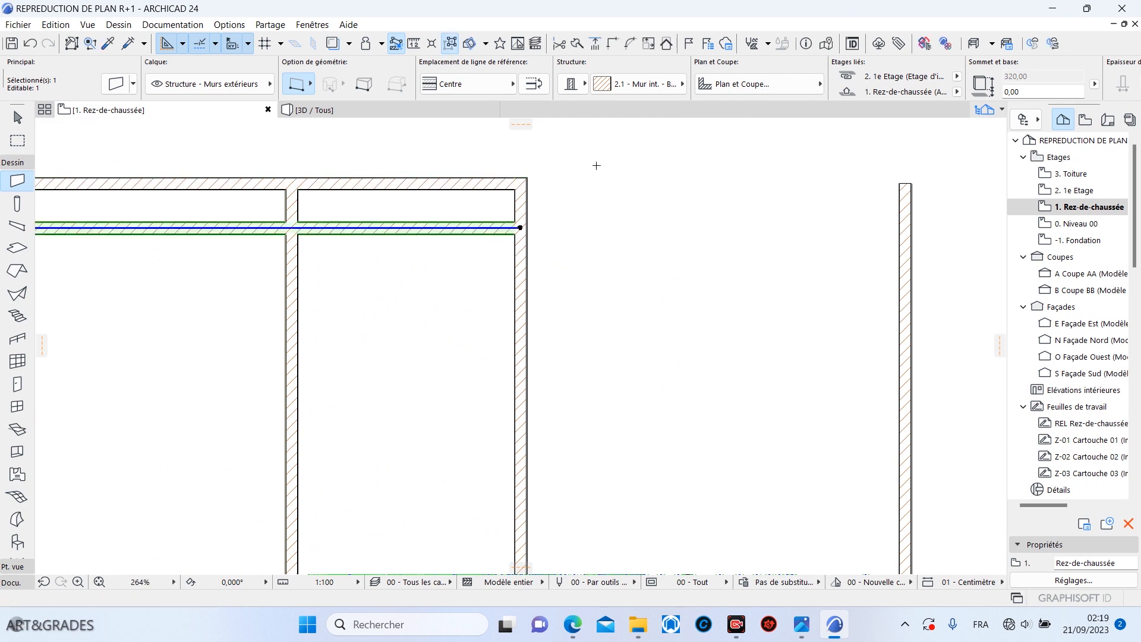
{"action": "scroll", "coordinate": [489, 237], "scroll_direction": "up", "scroll_amount": 5}
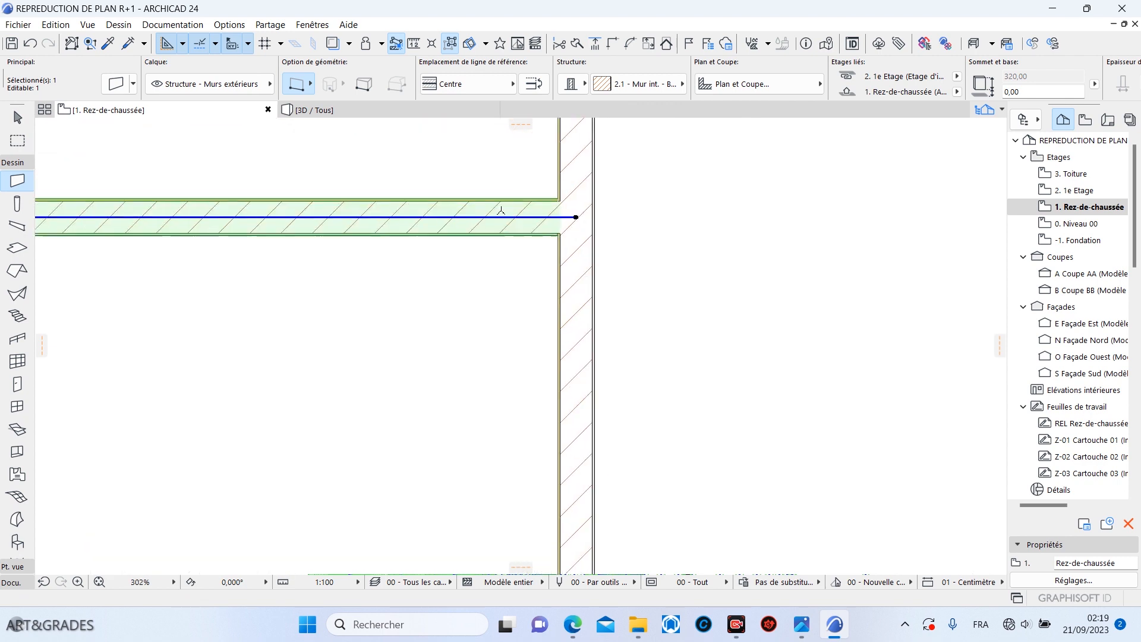
{"action": "scroll", "coordinate": [686, 195], "scroll_direction": "down", "scroll_amount": 3}
Step: Create a new composite by duplicating the selected wall's structure "2.1 - Mur int. - Brique TC 18cm (porteur)"
{"action": "right_click", "coordinate": [690, 190]}
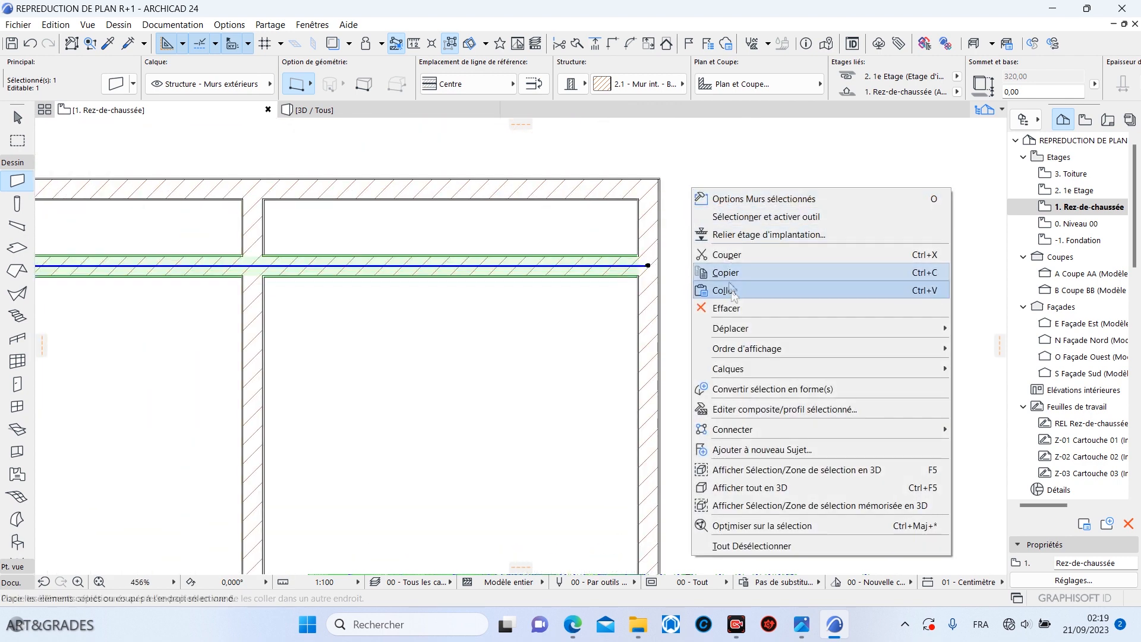
{"action": "left_click", "coordinate": [756, 409]}
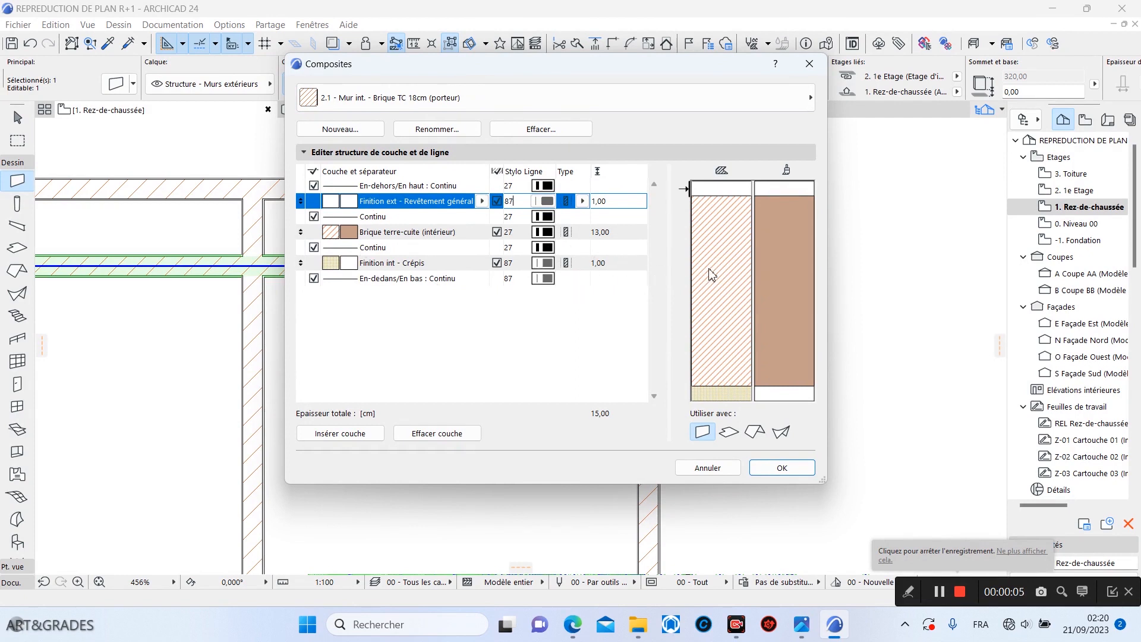
{"action": "left_click", "coordinate": [355, 130]}
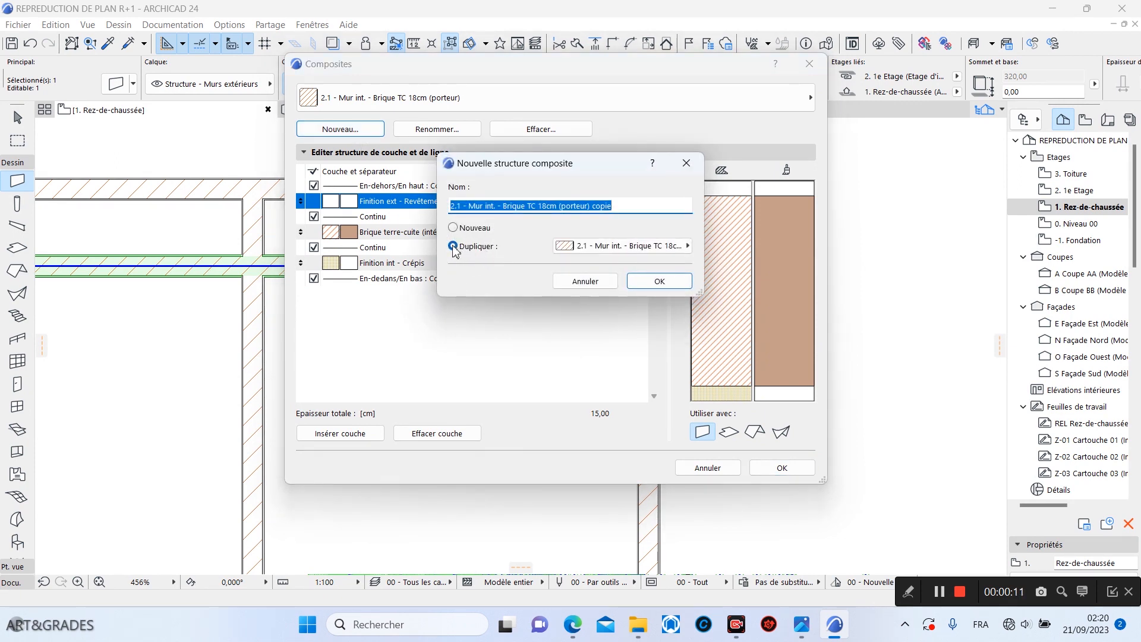
{"action": "left_click", "coordinate": [660, 282]}
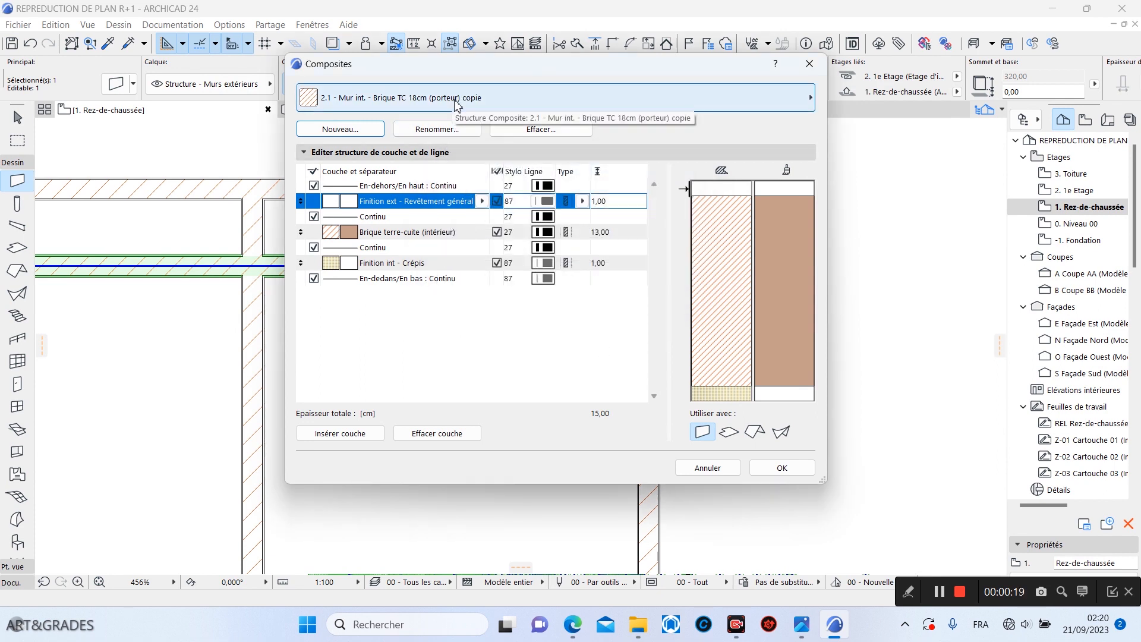
Step: Set the duplicated composite's "Brique terre-cuite (intérieur)" layer to 8 cm and save the composite
{"action": "left_click", "coordinate": [600, 232]}
{"action": "left_click_drag", "start_coordinate": [608, 232], "coordinate": [538, 232]}
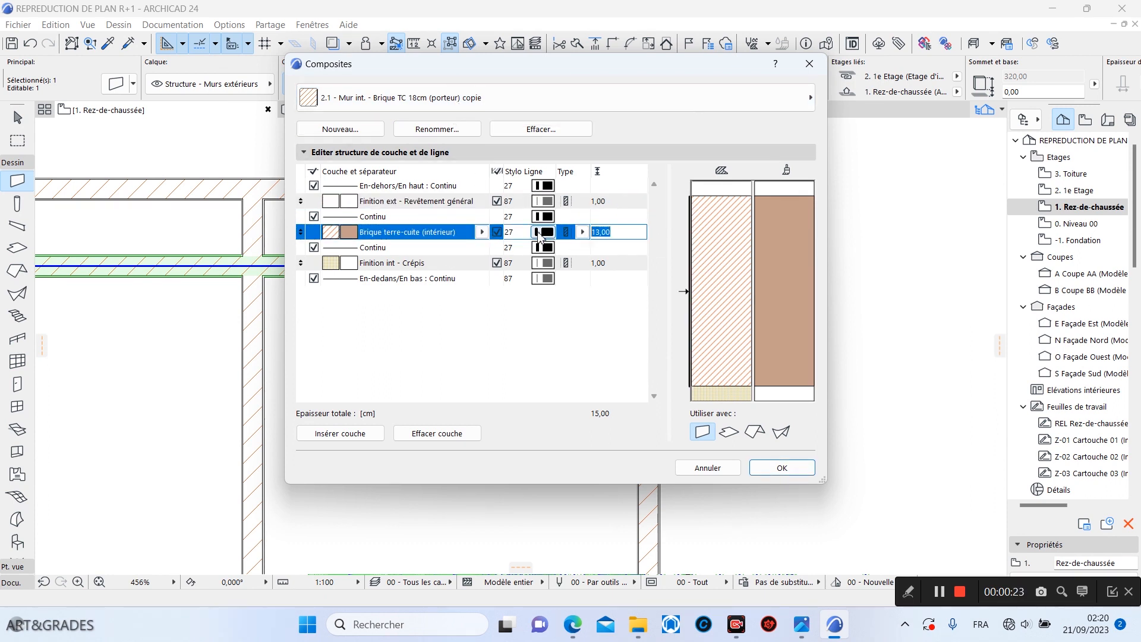
{"action": "type", "text": "8"}
{"action": "left_click", "coordinate": [610, 202]}
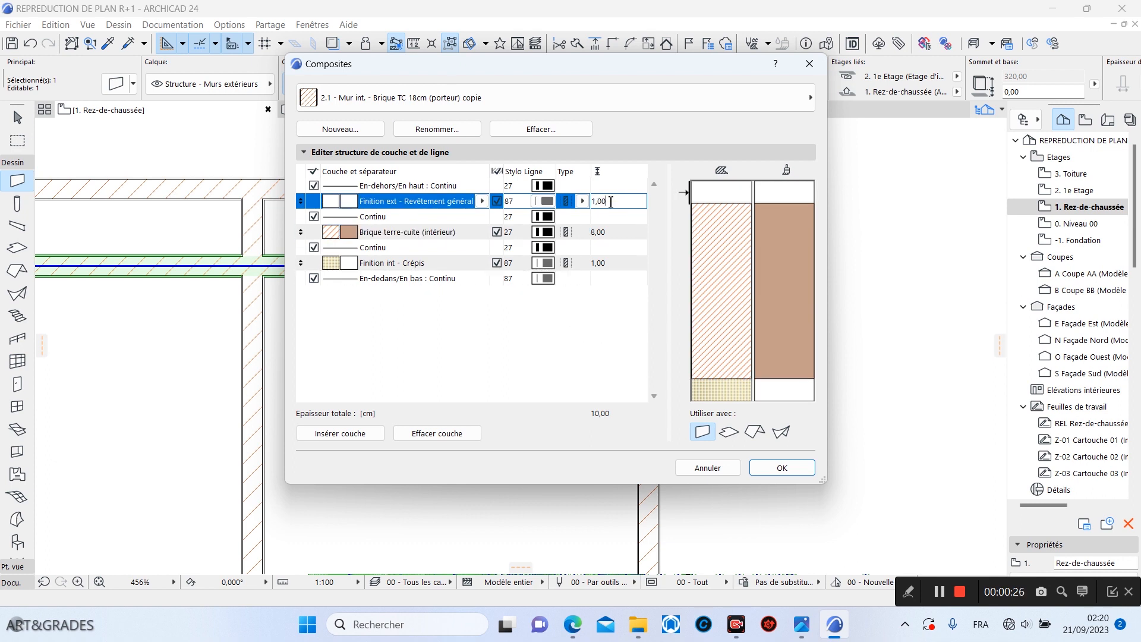
{"action": "left_click", "coordinate": [610, 263]}
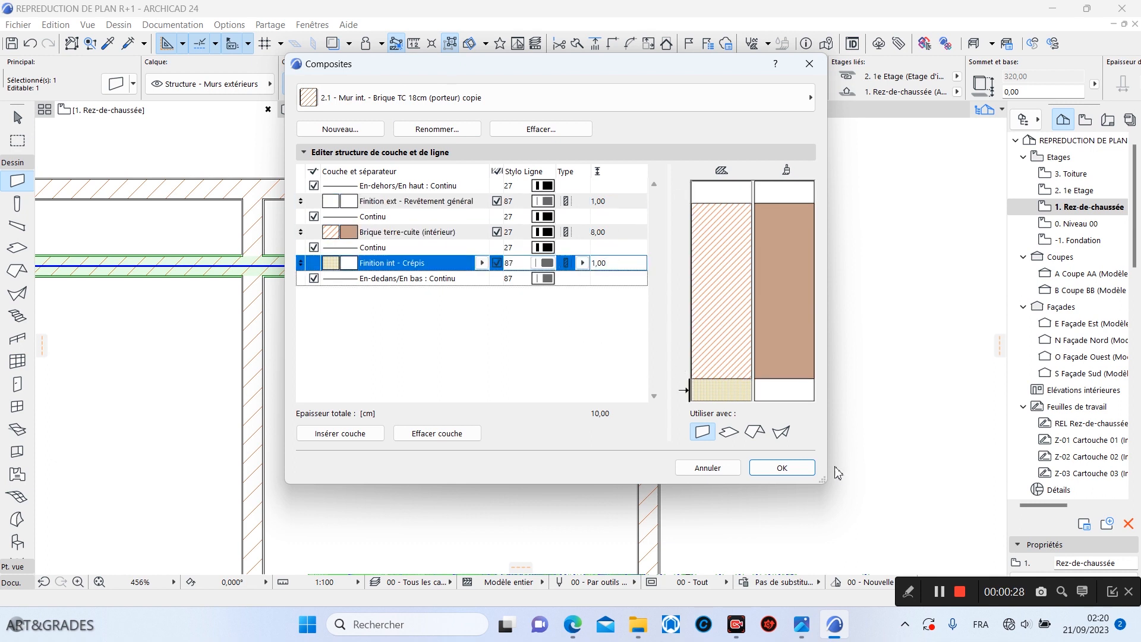
{"action": "left_click", "coordinate": [787, 468]}
Step: Assign the duplicated composite "2.1 - Mur int. - Brique TC 18cm (porteur) copie" to the copied horizontal wall
{"action": "scroll", "coordinate": [571, 349], "scroll_direction": "down", "scroll_amount": 2}
{"action": "scroll", "coordinate": [570, 349], "scroll_direction": "down", "scroll_amount": 1}
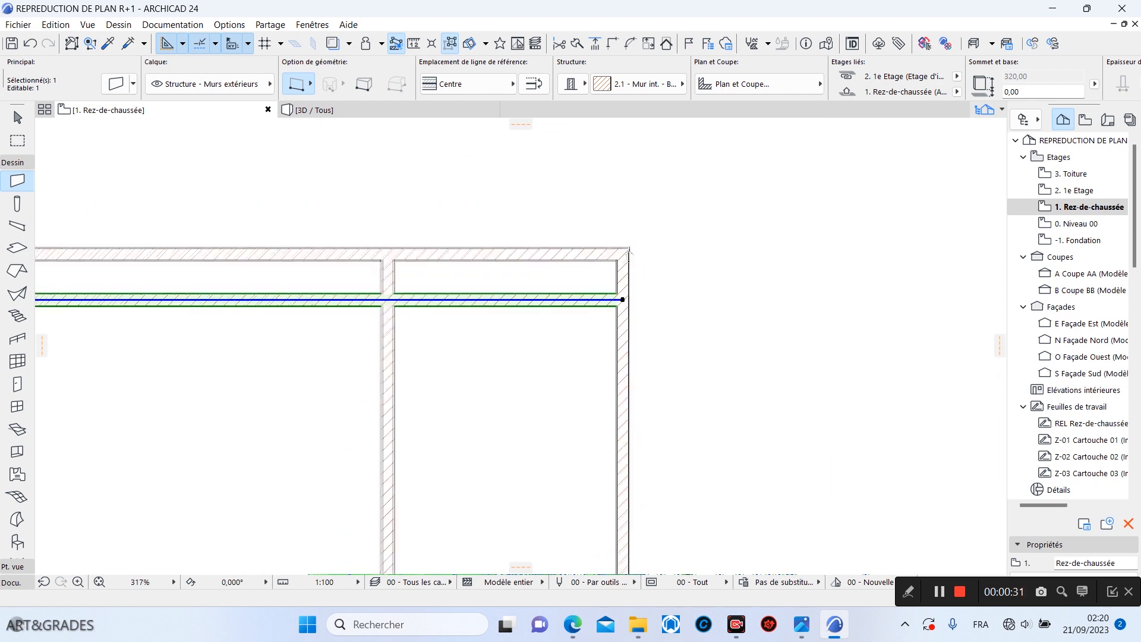
{"action": "middle_click_drag", "start_coordinate": [597, 336], "coordinate": [749, 321]}
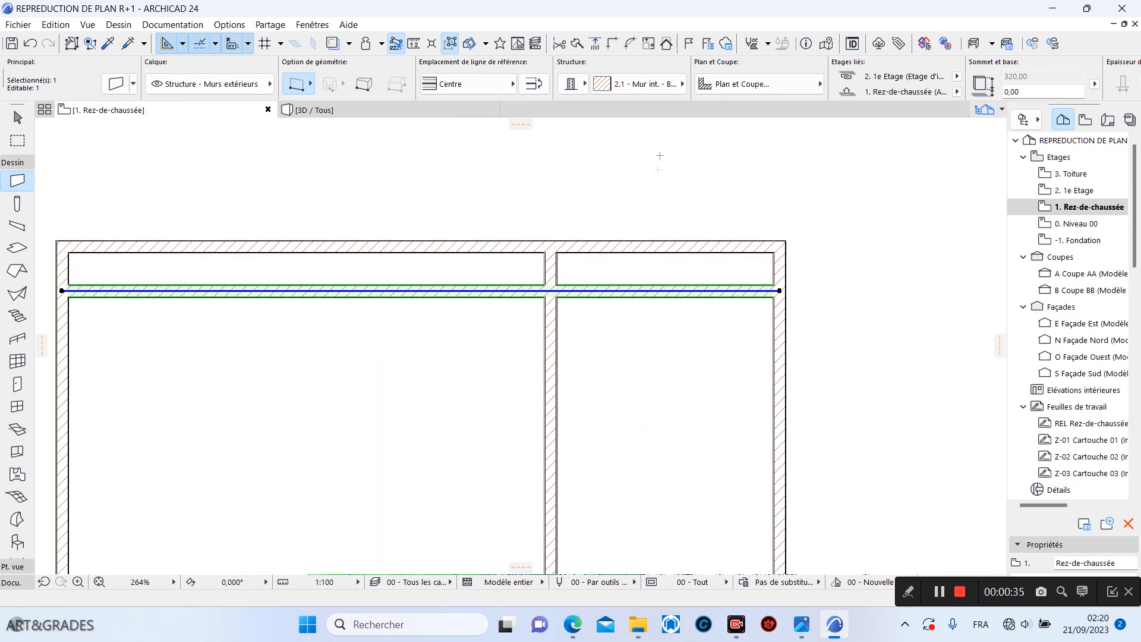
{"action": "left_click", "coordinate": [666, 86]}
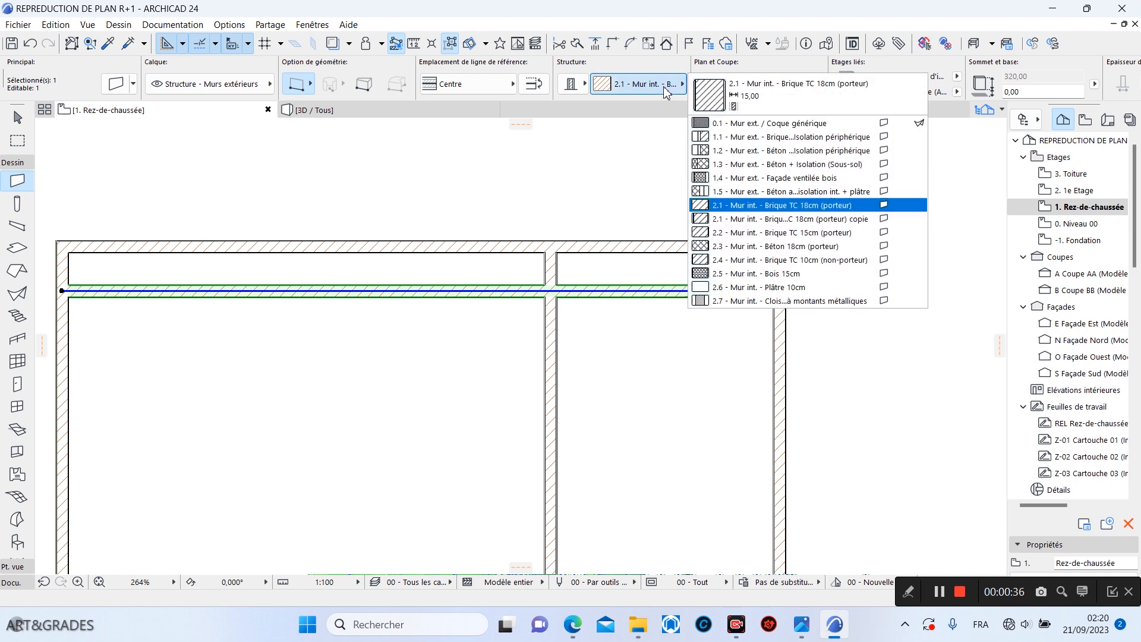
{"action": "left_click", "coordinate": [815, 221]}
Step: Move the thin horizontal wall up so its upper face meets the inner face of the top wall
{"action": "scroll", "coordinate": [771, 295], "scroll_direction": "up", "scroll_amount": 8}
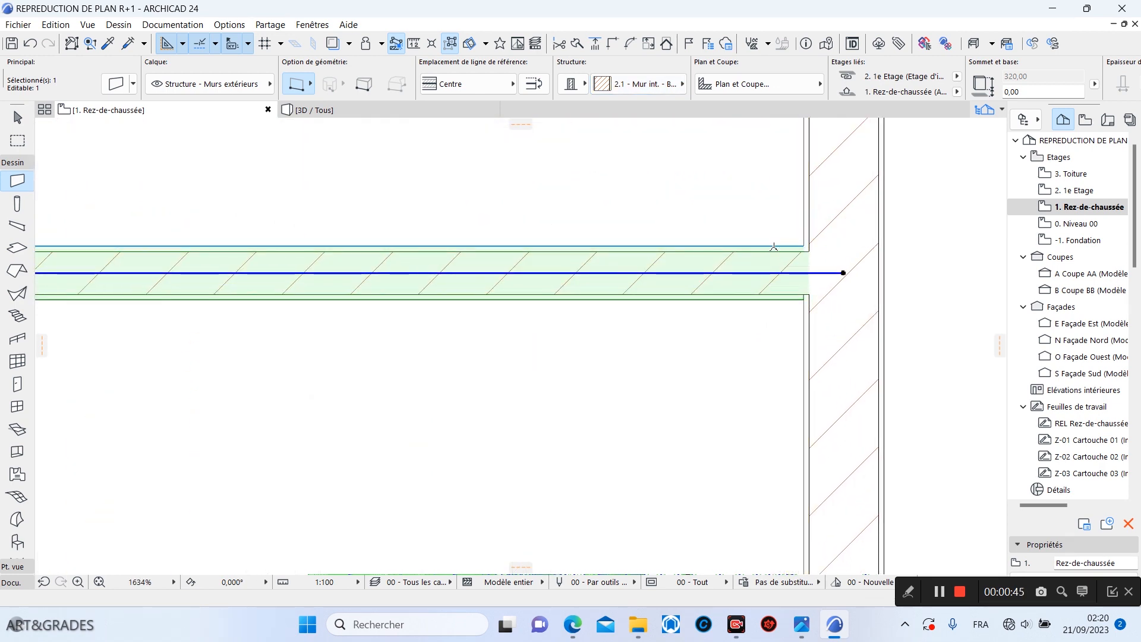
{"action": "left_click", "coordinate": [774, 246]}
{"action": "scroll", "coordinate": [737, 333], "scroll_direction": "down", "scroll_amount": 4}
{"action": "scroll", "coordinate": [741, 288], "scroll_direction": "up", "scroll_amount": 5}
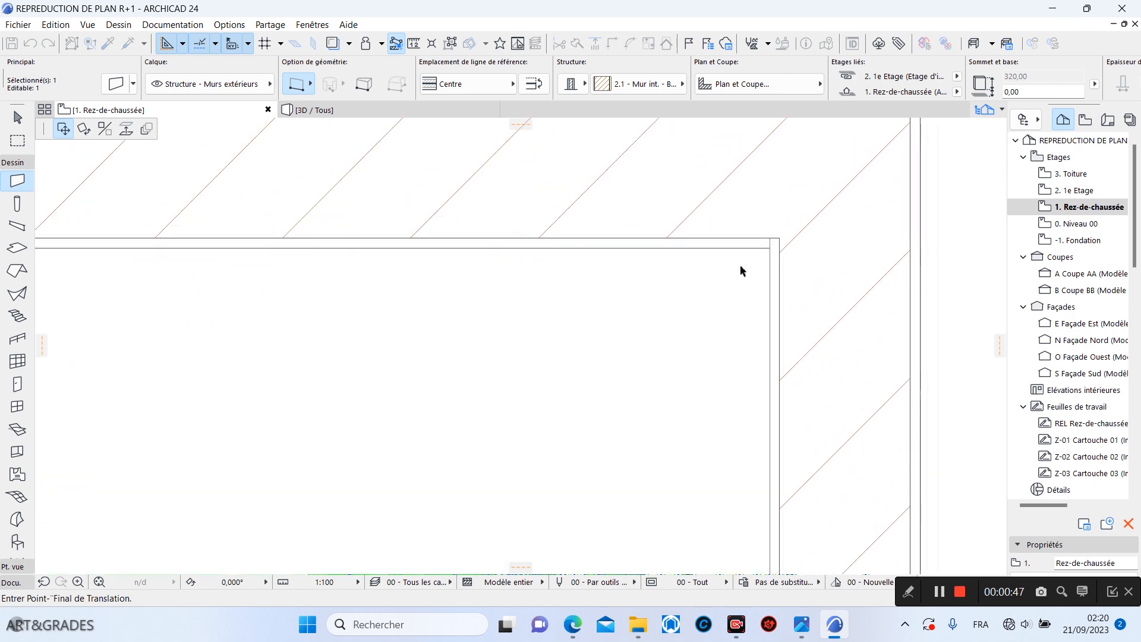
{"action": "left_click", "coordinate": [711, 249]}
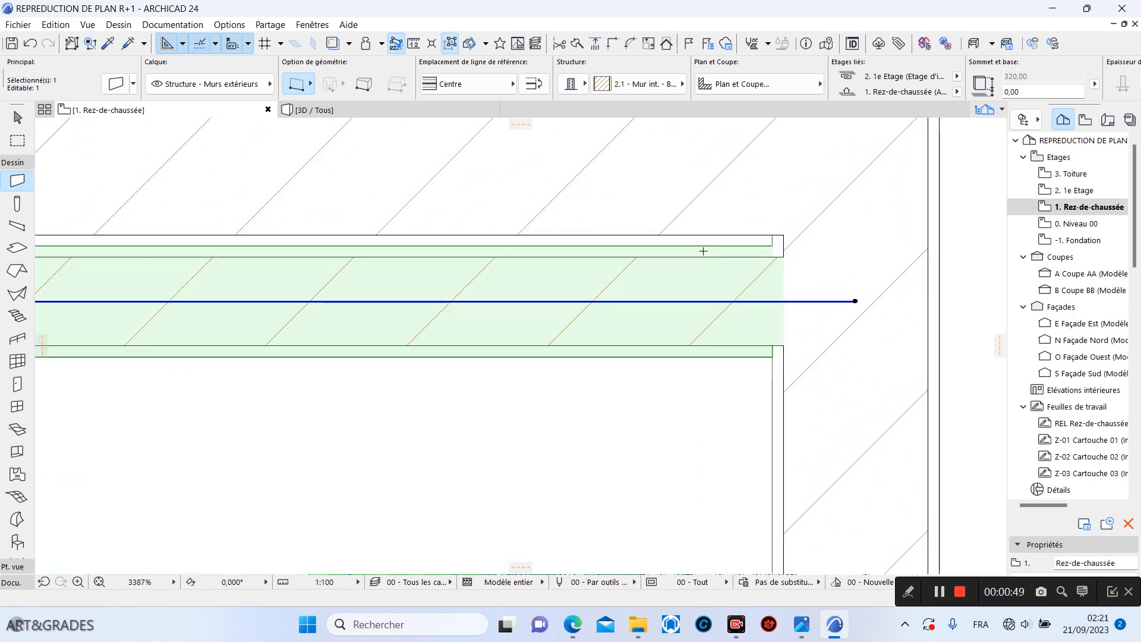
Step: Move the thin horizontal wall 220 cm straight down from the top wall's inner face
{"action": "left_click", "coordinate": [703, 247]}
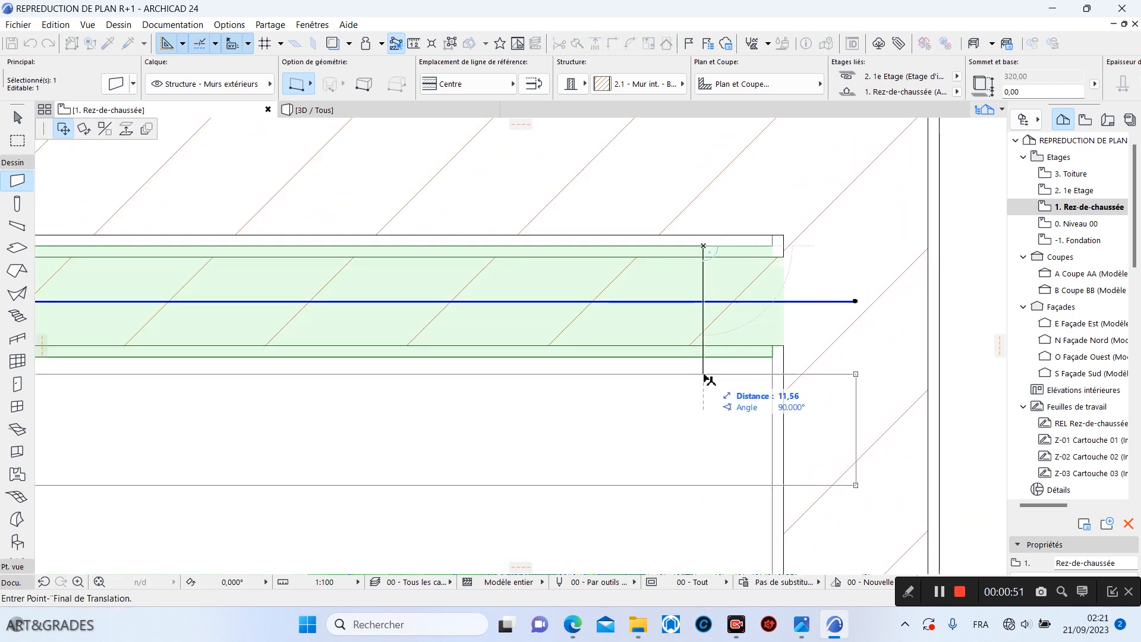
{"action": "left_click", "coordinate": [707, 378]}
{"action": "scroll", "coordinate": [625, 297], "scroll_direction": "down", "scroll_amount": 12}
{"action": "middle_click_drag", "start_coordinate": [543, 420], "coordinate": [554, 320]}
Step: Shorten the thin horizontal wall by moving its left end to the third vertical wall's reference line
{"action": "scroll", "coordinate": [520, 227], "scroll_direction": "up", "scroll_amount": 3}
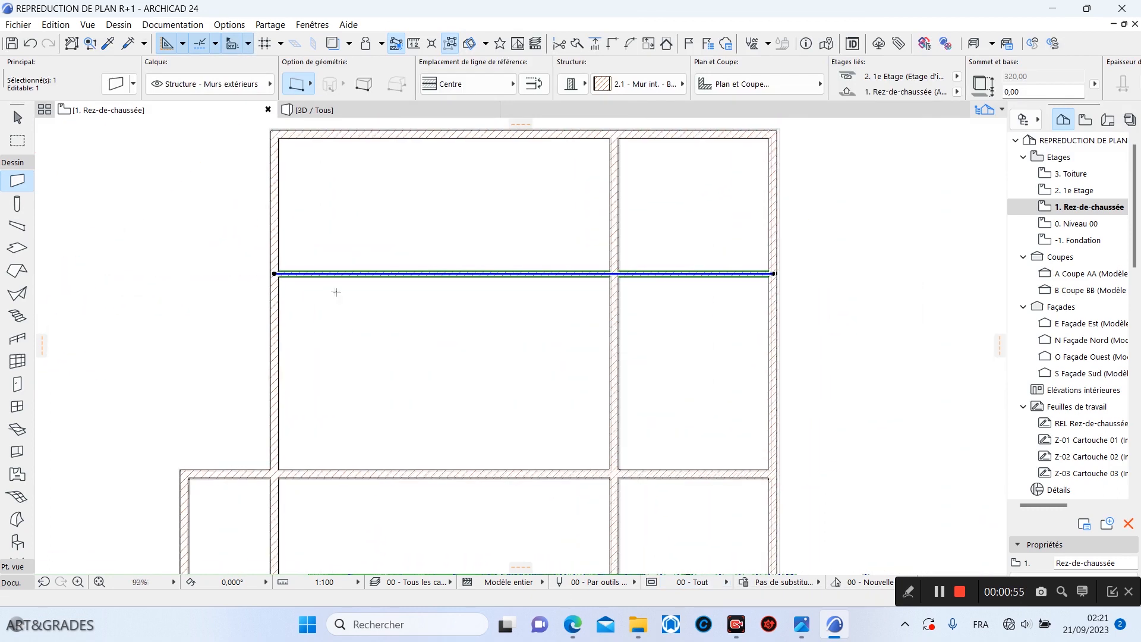
{"action": "scroll", "coordinate": [298, 279], "scroll_direction": "up", "scroll_amount": 4}
{"action": "left_click", "coordinate": [218, 256]}
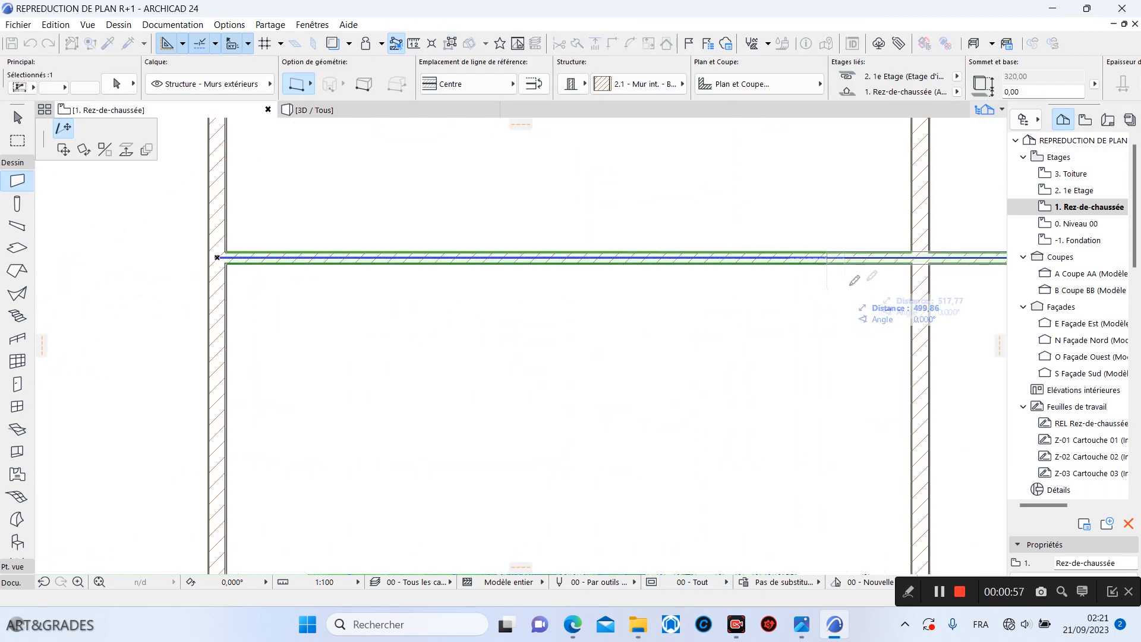
{"action": "left_click", "coordinate": [920, 260]}
{"action": "scroll", "coordinate": [625, 288], "scroll_direction": "down", "scroll_amount": 4}
{"action": "scroll", "coordinate": [776, 293], "scroll_direction": "up", "scroll_amount": 2}
{"action": "key", "text": "Escape"}
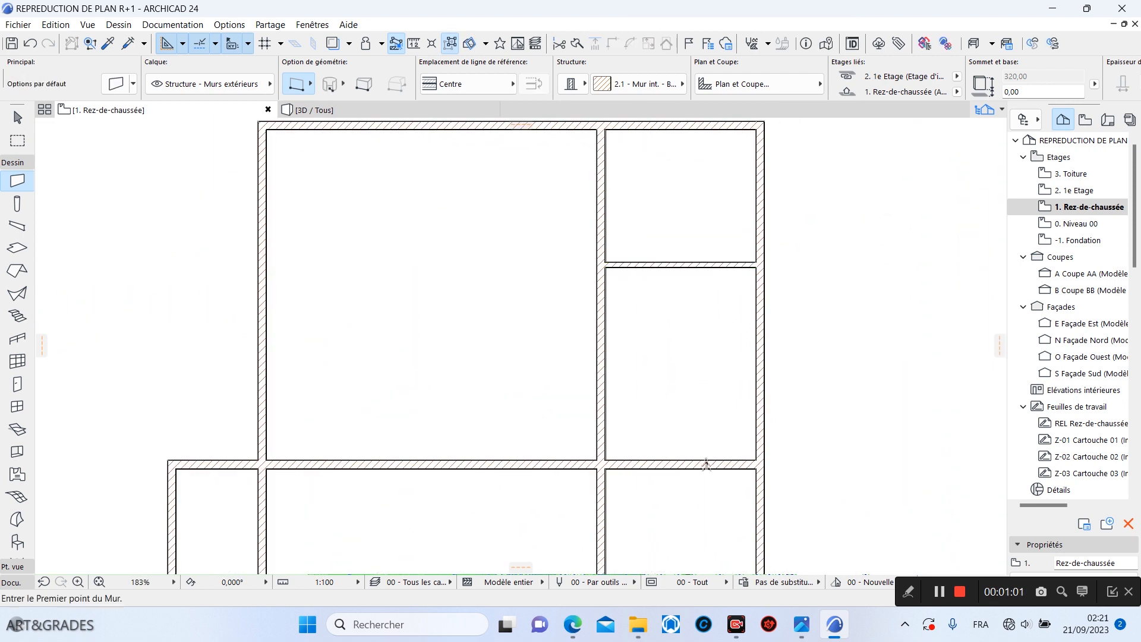
{"action": "middle_click_drag", "start_coordinate": [706, 464], "coordinate": [704, 383]}
{"action": "middle_click_drag", "start_coordinate": [711, 319], "coordinate": [695, 451]}
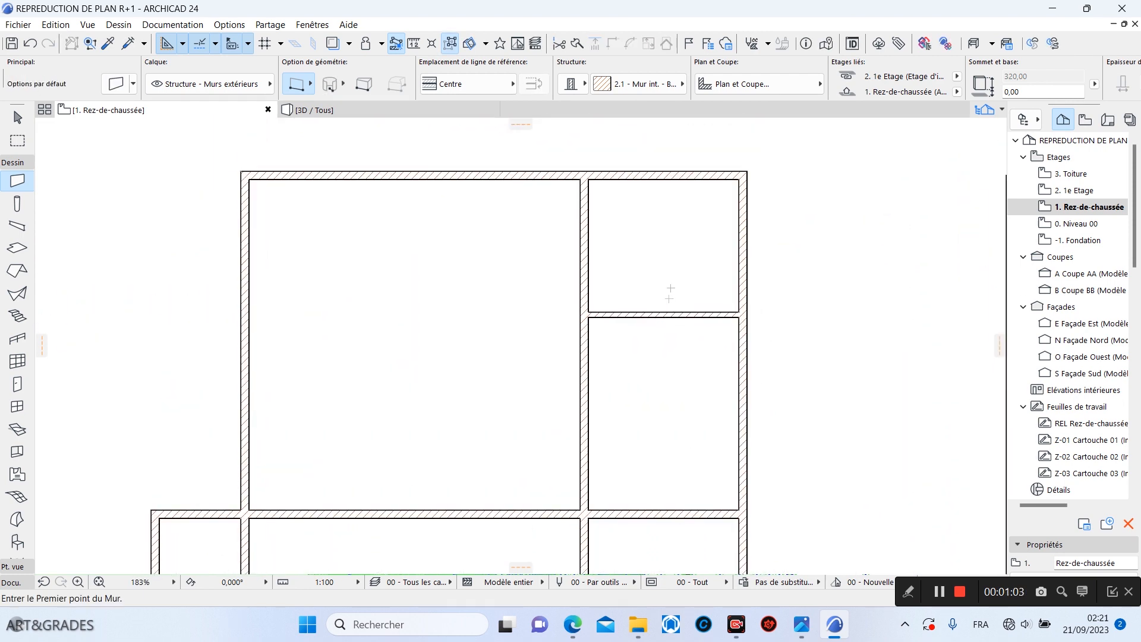
{"action": "scroll", "coordinate": [670, 184], "scroll_direction": "up", "scroll_amount": 2}
{"action": "left_click", "coordinate": [681, 169], "text": "shift"}
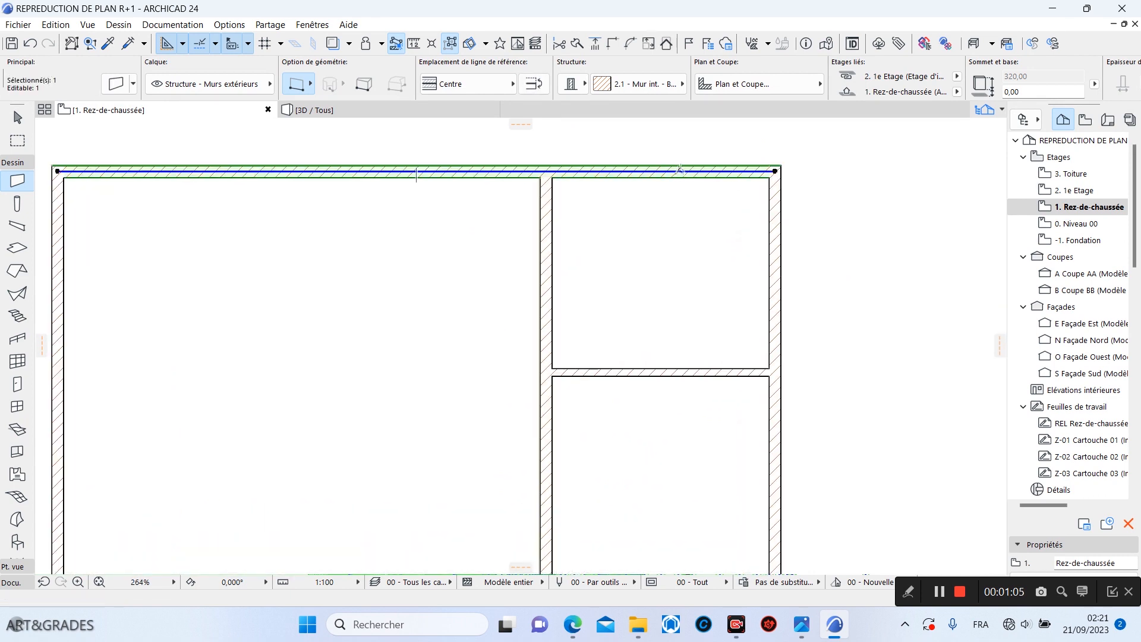
{"action": "left_click", "coordinate": [683, 170]}
{"action": "right_click", "coordinate": [684, 192]}
{"action": "left_click", "coordinate": [733, 355]}
Step: Copy the thin horizontal partition about 23 cm straight down
{"action": "scroll", "coordinate": [726, 391], "scroll_direction": "up", "scroll_amount": 2}
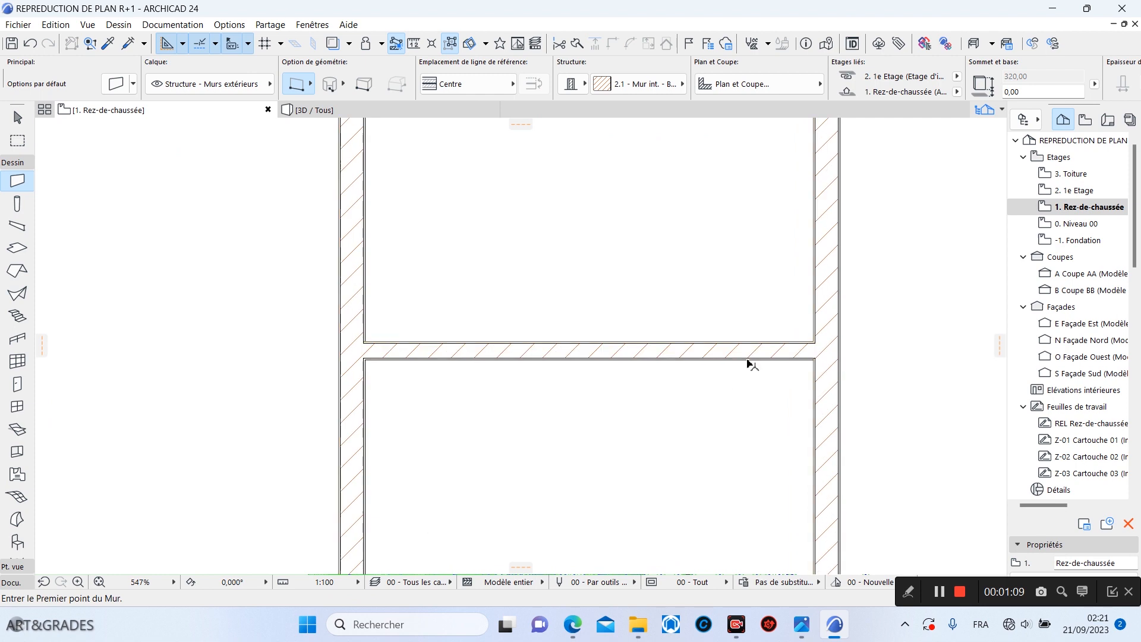
{"action": "left_click", "coordinate": [747, 345]}
{"action": "left_click", "coordinate": [747, 343]}
{"action": "key", "text": "ctrl"}
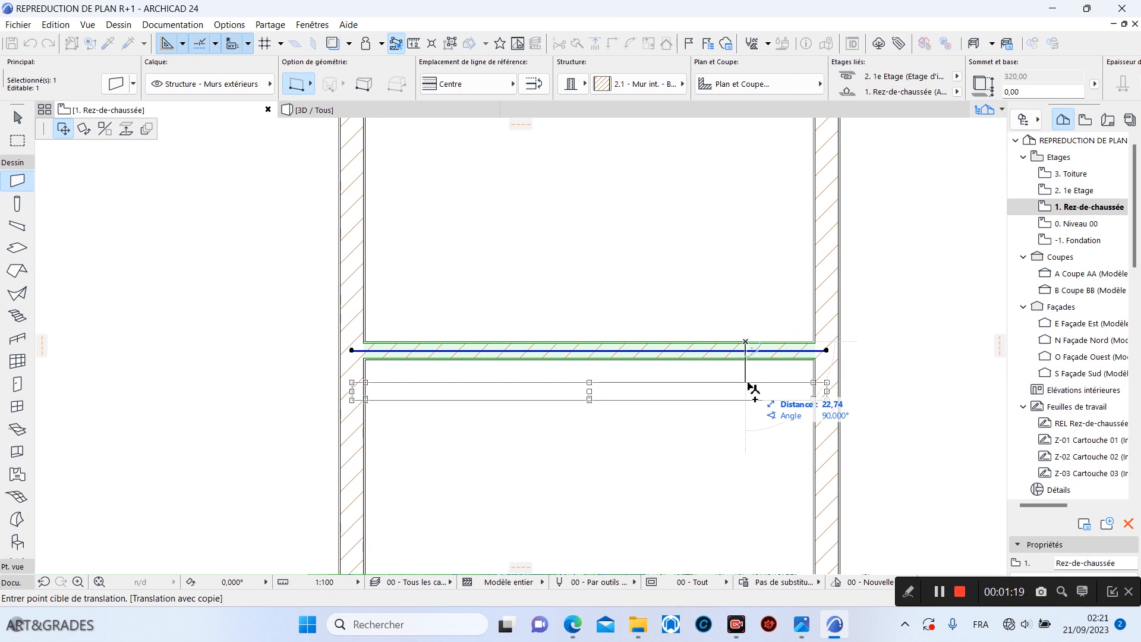
{"action": "left_click", "coordinate": [749, 385]}
Step: Assign the composite "2.1 - Mur int. - Brique TC 18cm (porteur)" to the copy and move it up against the partition's lower face
{"action": "left_click", "coordinate": [677, 84]}
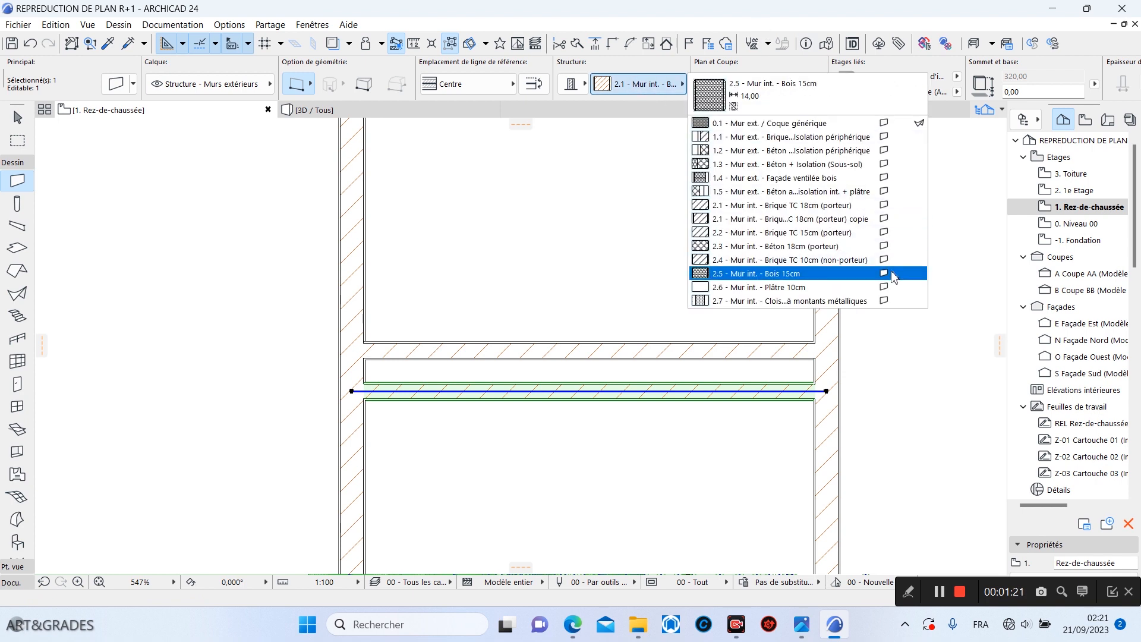
{"action": "left_click", "coordinate": [861, 205]}
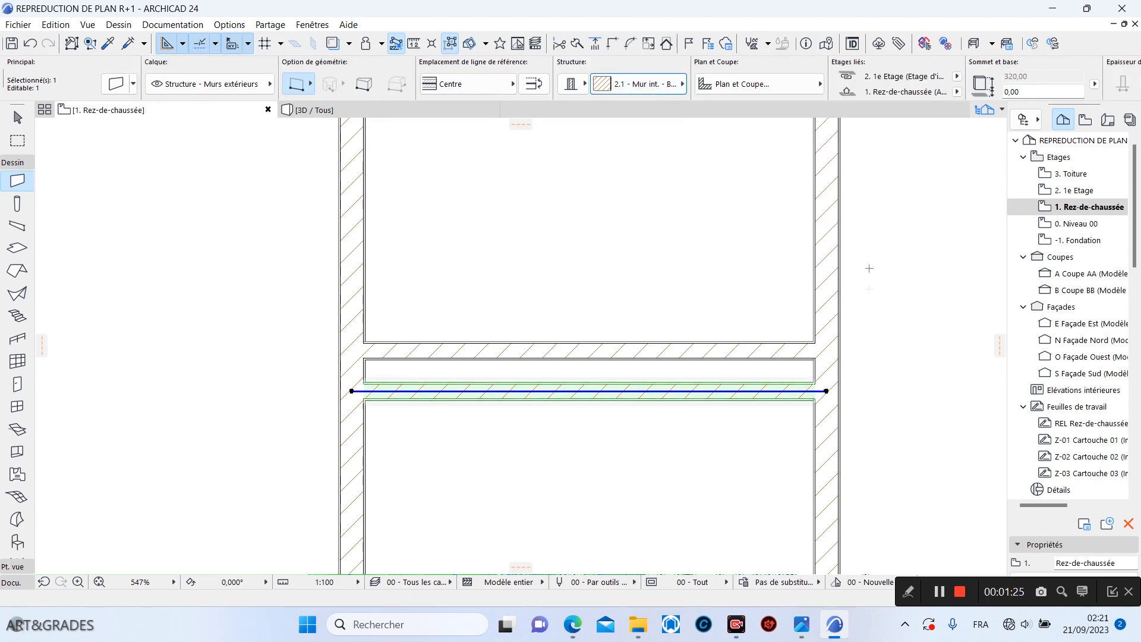
{"action": "scroll", "coordinate": [809, 316], "scroll_direction": "up", "scroll_amount": 6}
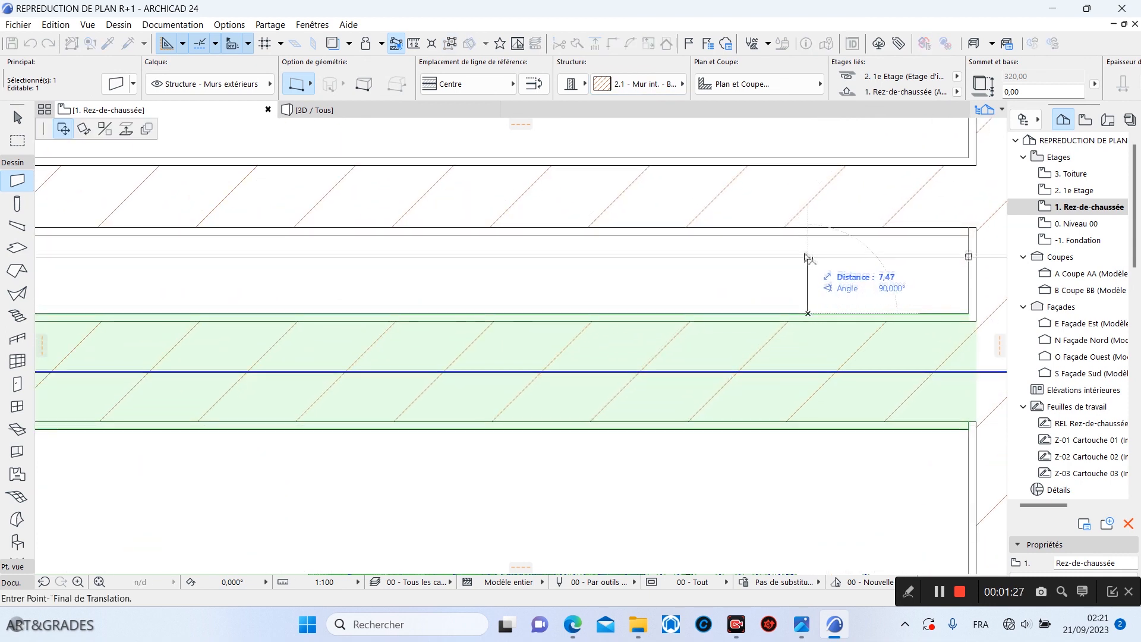
{"action": "scroll", "coordinate": [703, 244], "scroll_direction": "down", "scroll_amount": 4}
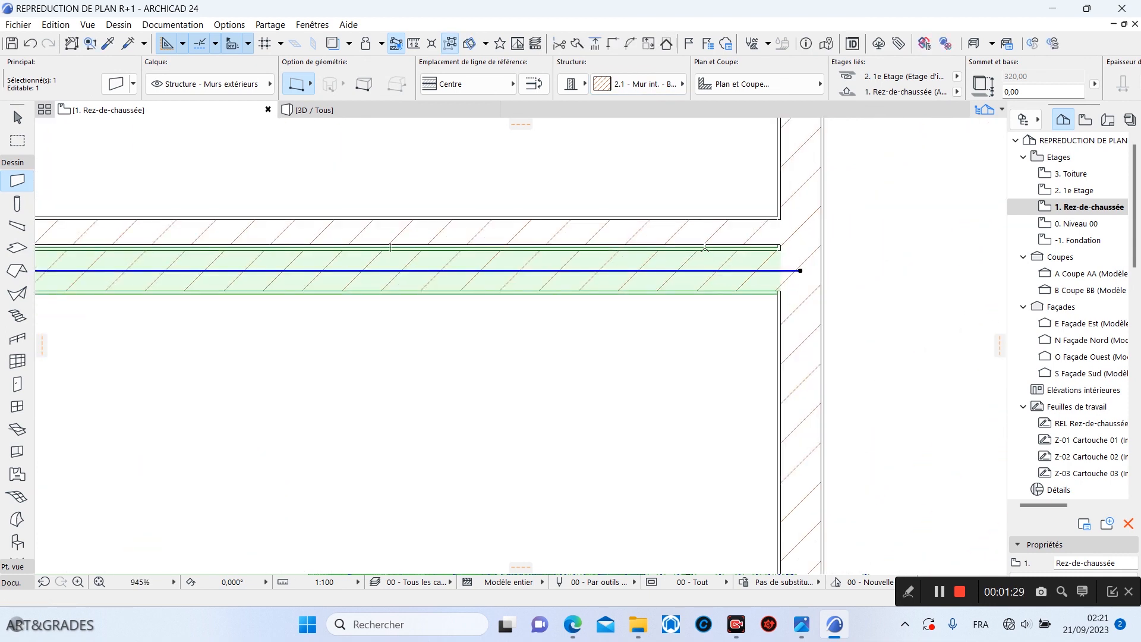
Step: Move the thick copy down the room towards the existing horizontal wall and delete it
{"action": "left_click", "coordinate": [705, 247]}
{"action": "scroll", "coordinate": [714, 252], "scroll_direction": "down", "scroll_amount": 6}
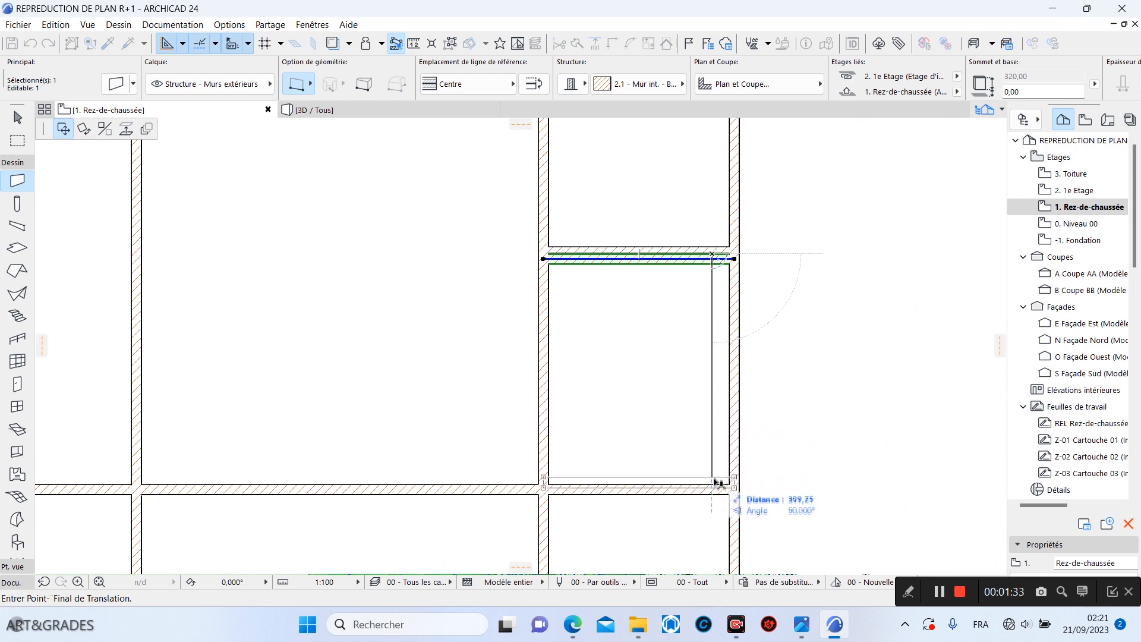
{"action": "scroll", "coordinate": [720, 485], "scroll_direction": "up", "scroll_amount": 6}
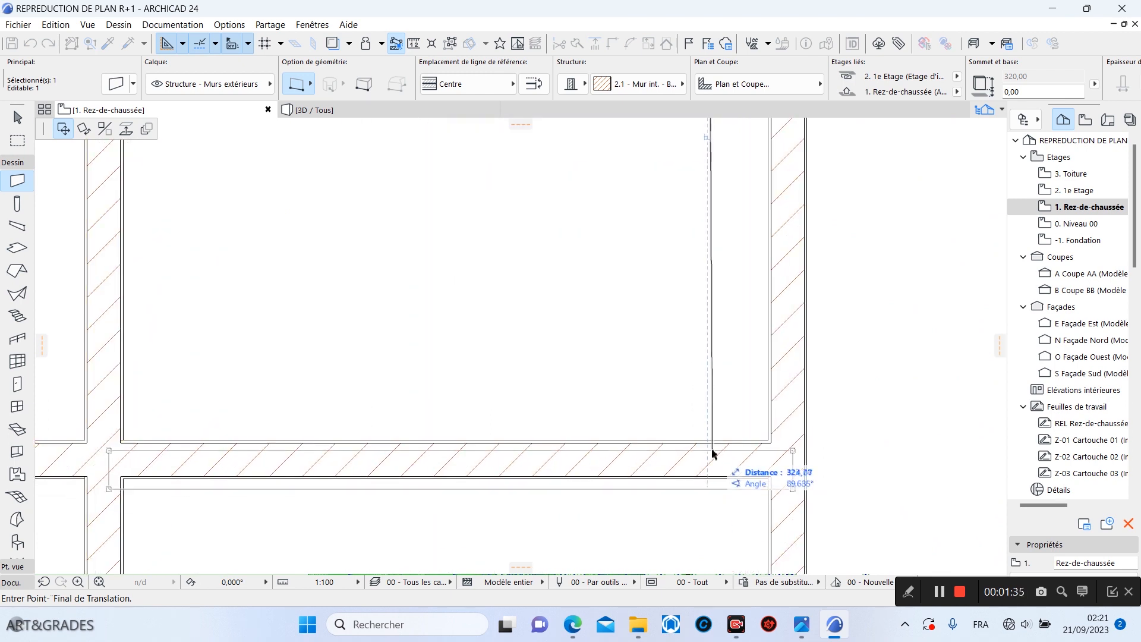
{"action": "left_click", "coordinate": [708, 242]}
{"action": "scroll", "coordinate": [721, 331], "scroll_direction": "down", "scroll_amount": 4}
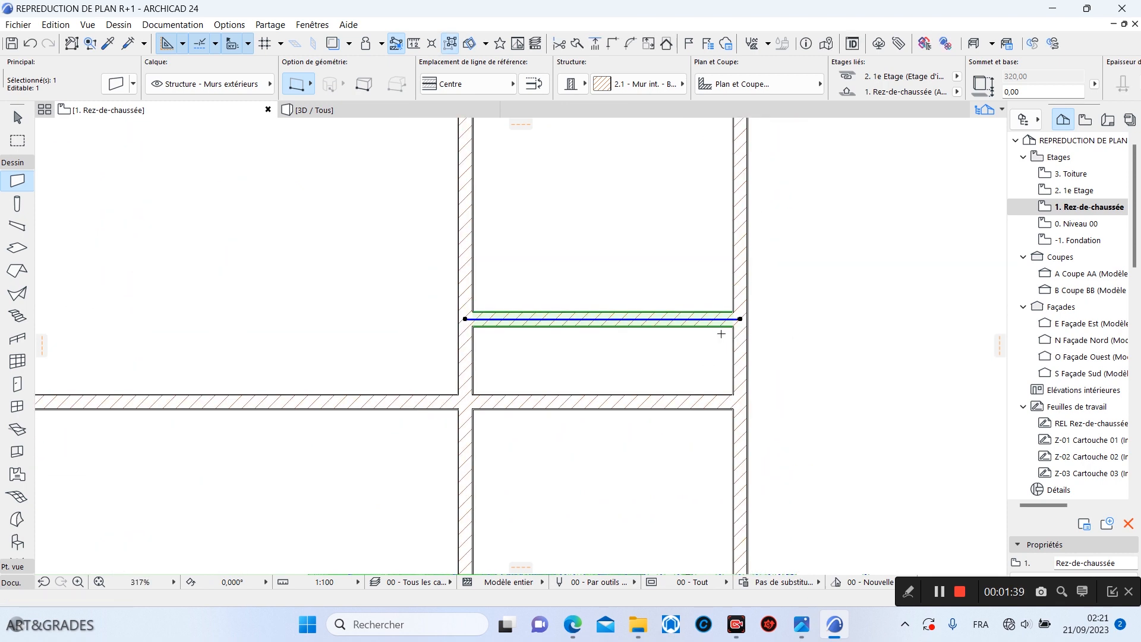
{"action": "key", "text": "Delete"}
Step: Switch to the R+1 HAUTE STANDING PDF to read the plan's dimensions around the toilet, and return to ARCHICAD
{"action": "scroll", "coordinate": [668, 338], "scroll_direction": "down", "scroll_amount": 6}
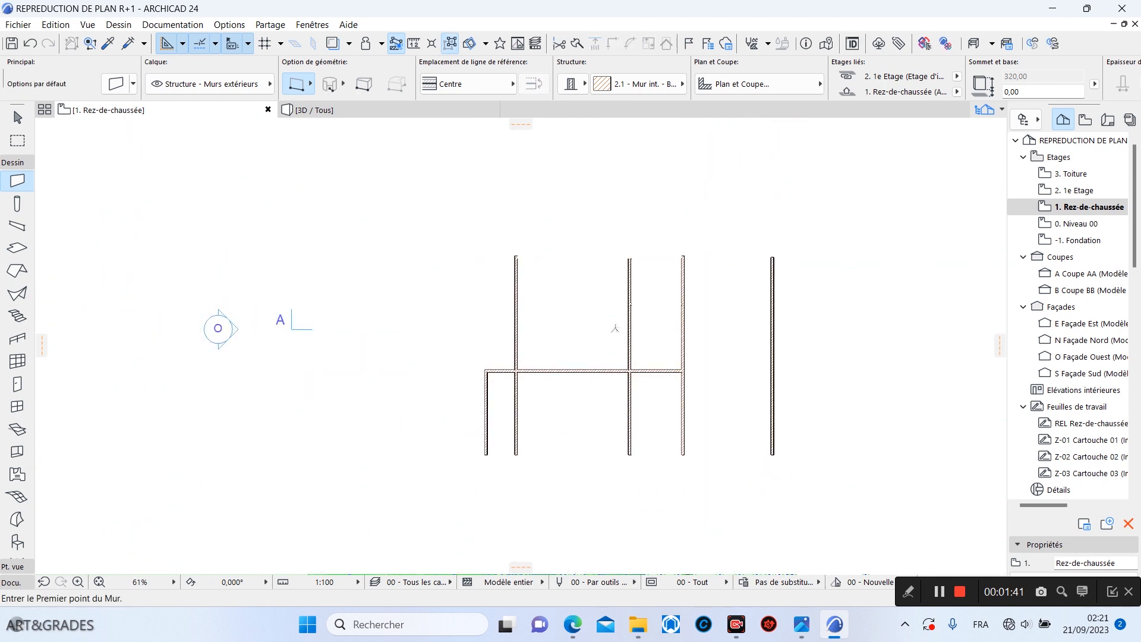
{"action": "middle_click_drag", "start_coordinate": [686, 319], "coordinate": [548, 271]}
{"action": "mouse_move", "coordinate": [568, 622]}
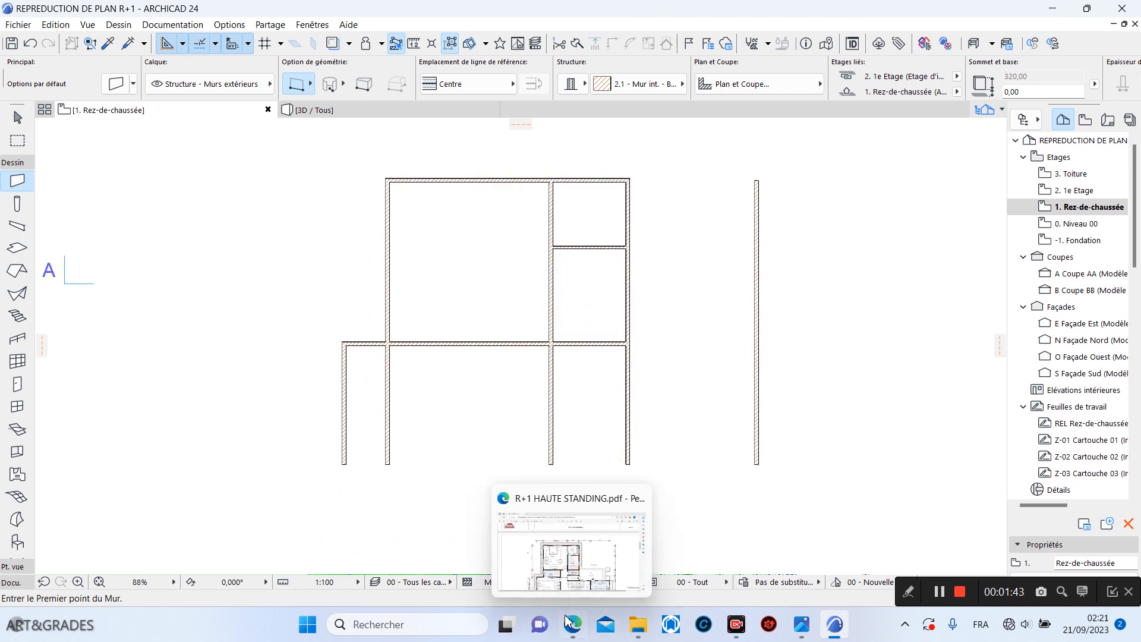
{"action": "left_click", "coordinate": [575, 560]}
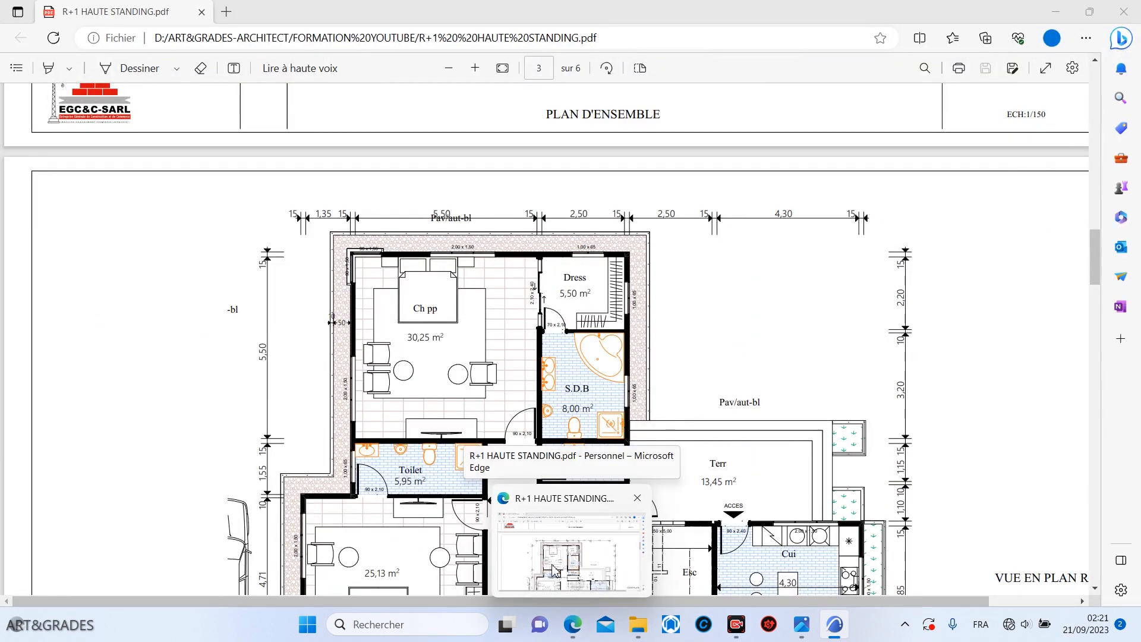
{"action": "left_click", "coordinate": [554, 569]}
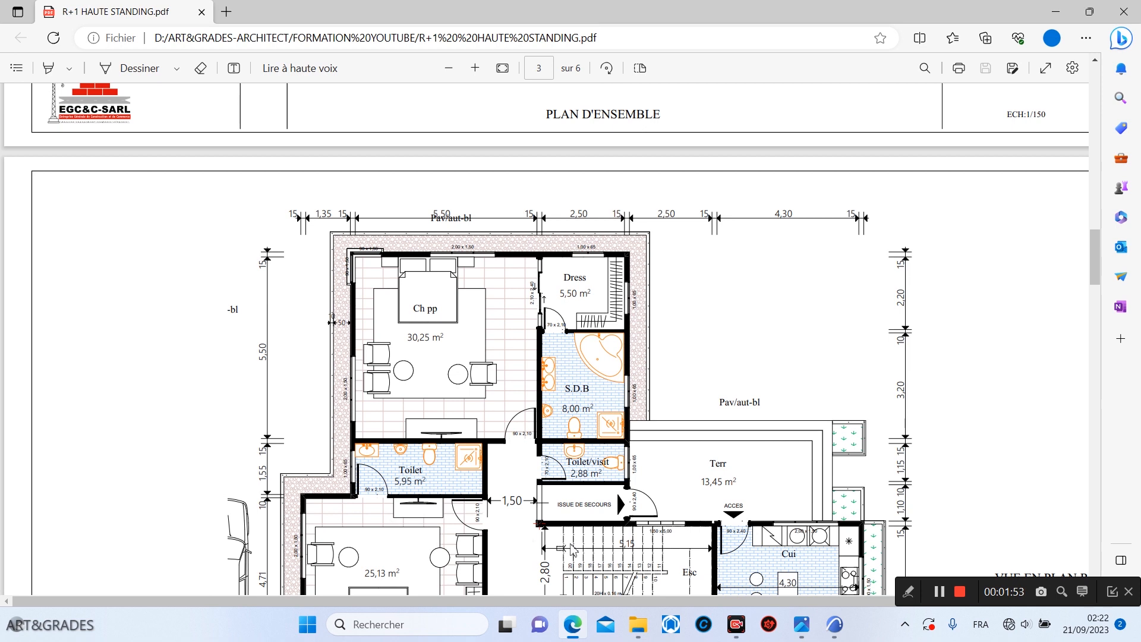
{"action": "left_click", "coordinate": [834, 624]}
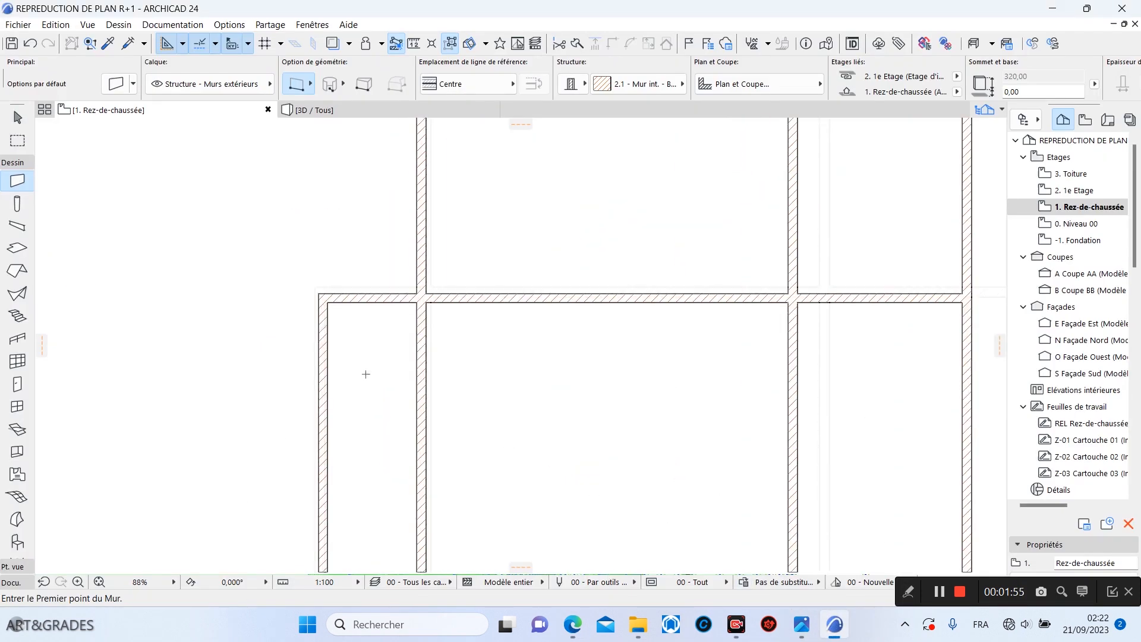
Step: Copy the long horizontal wall below the main bedroom 170 cm straight down
{"action": "left_click", "coordinate": [382, 297], "text": "shift"}
{"action": "scroll", "coordinate": [386, 291], "scroll_direction": "up", "scroll_amount": 5}
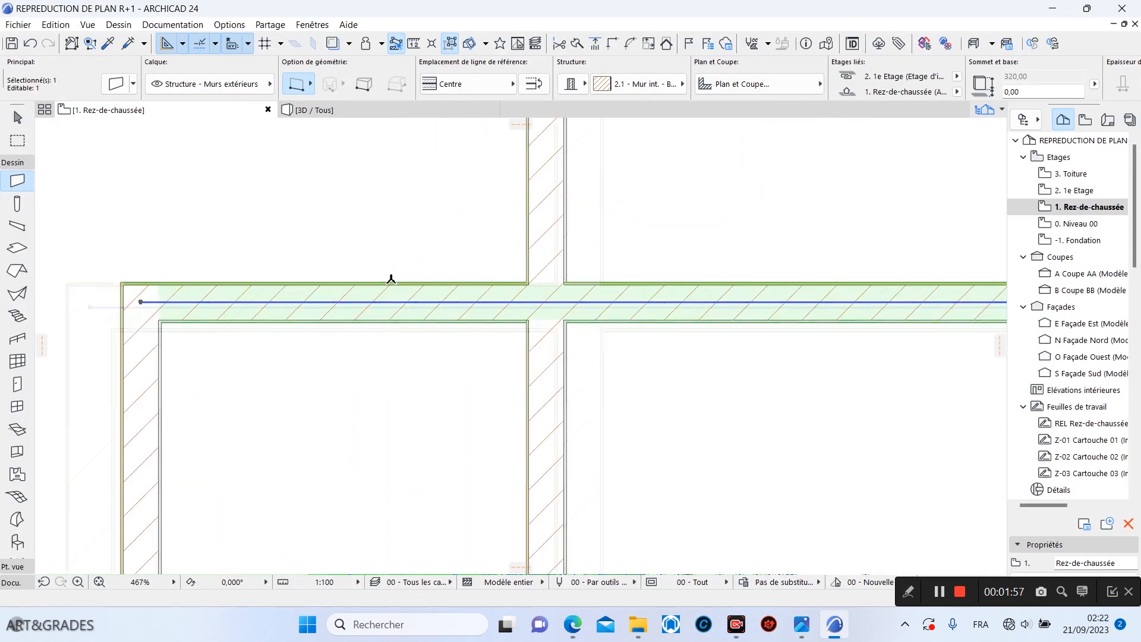
{"action": "scroll", "coordinate": [391, 279], "scroll_direction": "up", "scroll_amount": 1}
{"action": "left_click", "coordinate": [391, 284]}
{"action": "key", "text": "ctrl"}
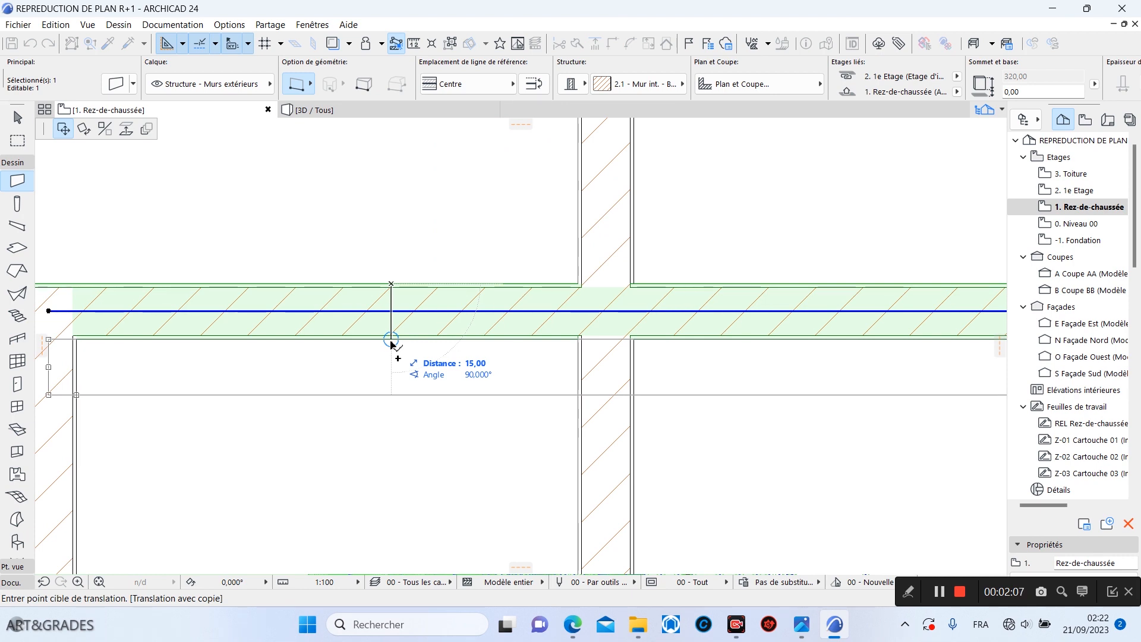
{"action": "type", "text": "170"}
{"action": "key", "text": "Return"}
Step: Shorten the copied horizontal wall by moving its right end to a point just beyond the second vertical wall
{"action": "scroll", "coordinate": [441, 265], "scroll_direction": "down", "scroll_amount": 3}
{"action": "scroll", "coordinate": [441, 265], "scroll_direction": "down", "scroll_amount": 5}
{"action": "scroll", "coordinate": [848, 304], "scroll_direction": "down", "scroll_amount": 1}
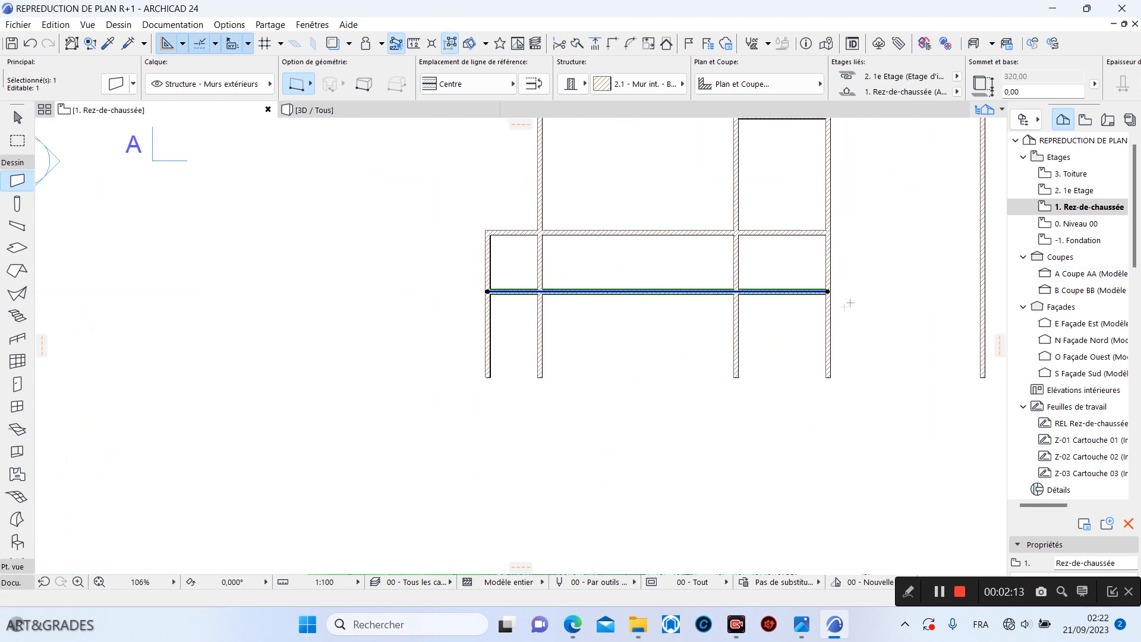
{"action": "scroll", "coordinate": [848, 304], "scroll_direction": "up", "scroll_amount": 2}
{"action": "left_click", "coordinate": [805, 284]}
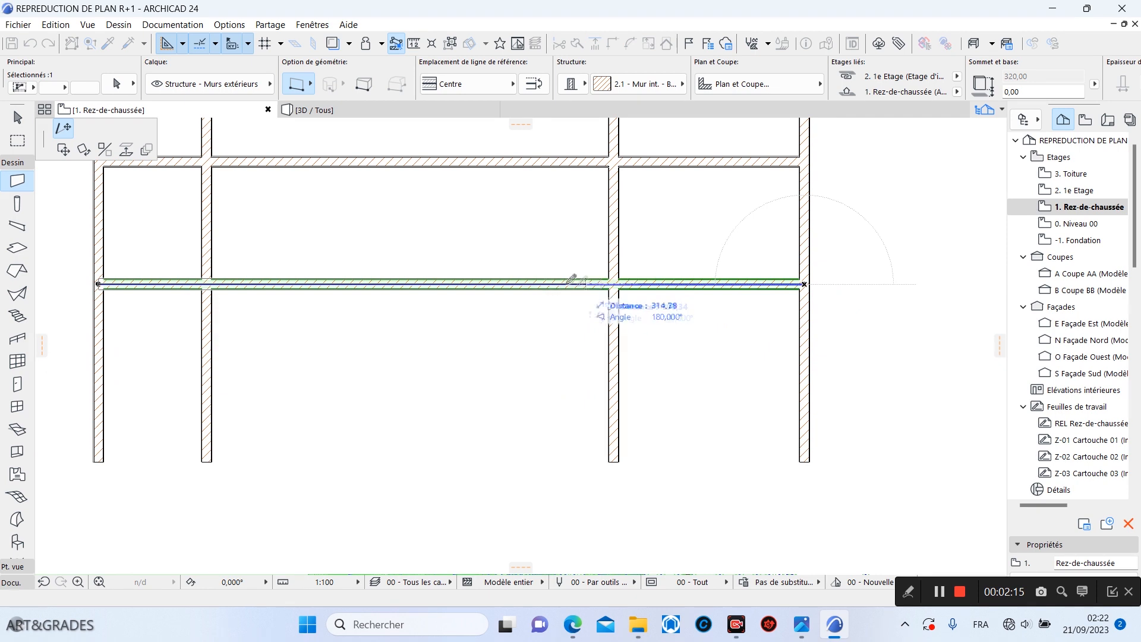
{"action": "left_click", "coordinate": [302, 273]}
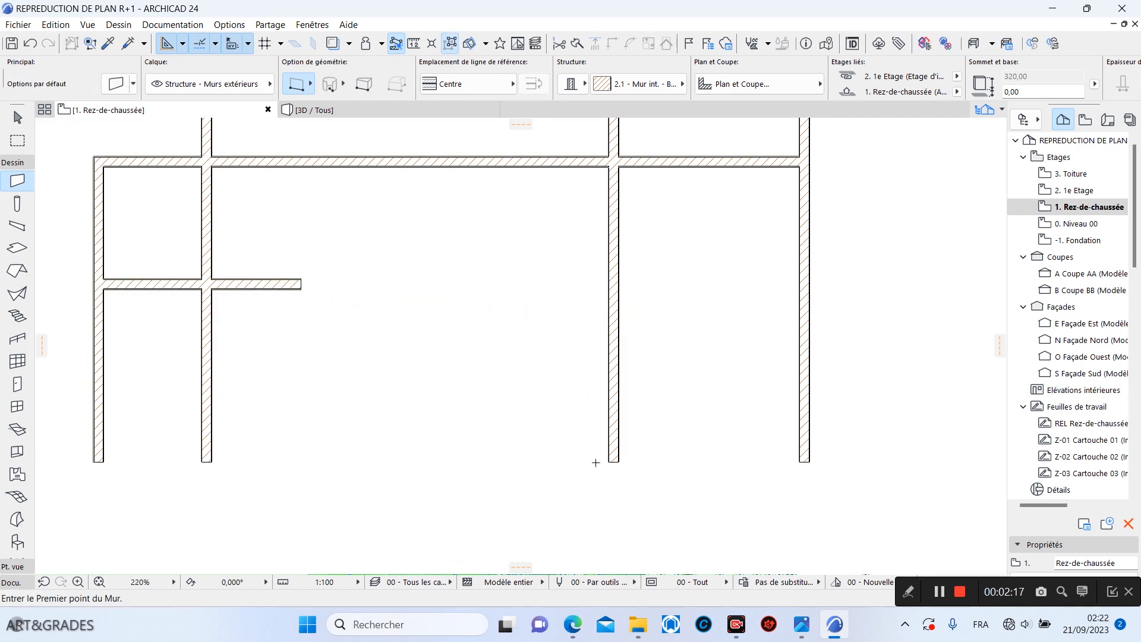
Step: Check the PDF plan and assign the composite "2.1 - Mur int. - Brique TC 18cm (porteur) copie" to the shortened horizontal wall
{"action": "mouse_move", "coordinate": [573, 624]}
{"action": "mouse_move", "coordinate": [553, 579]}
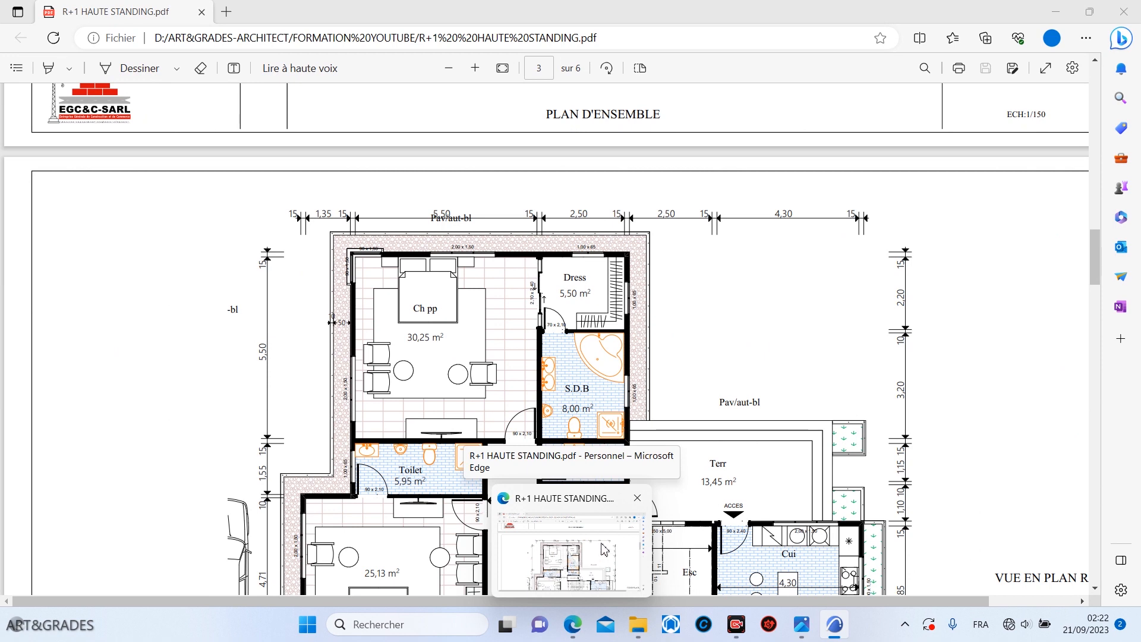
{"action": "scroll", "coordinate": [416, 327], "scroll_direction": "up", "scroll_amount": 6}
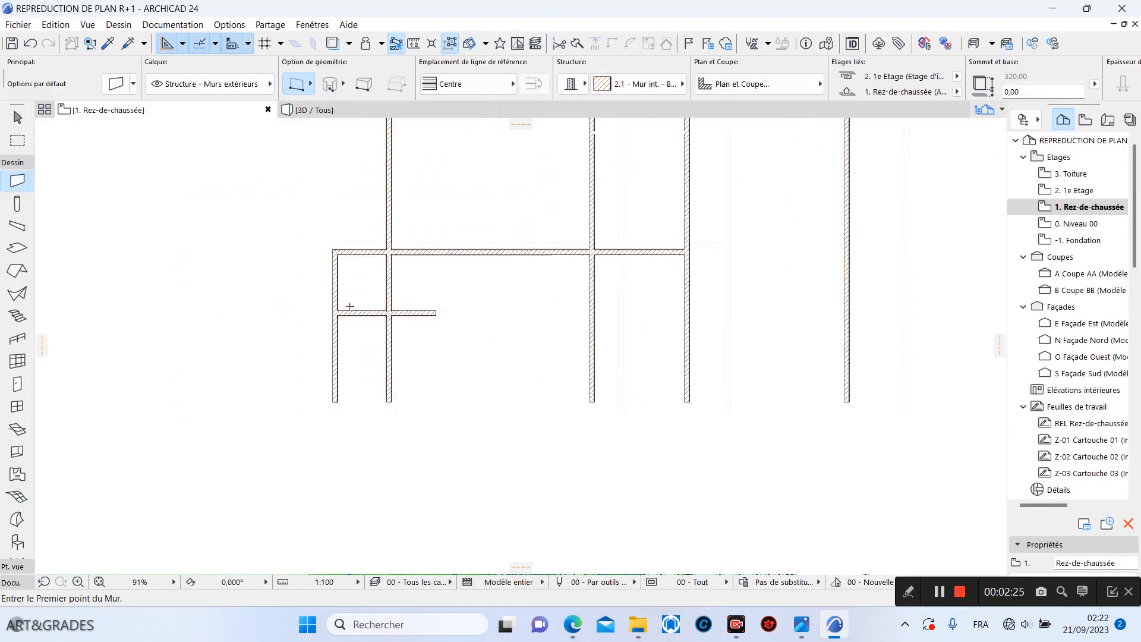
{"action": "left_click", "coordinate": [478, 329]}
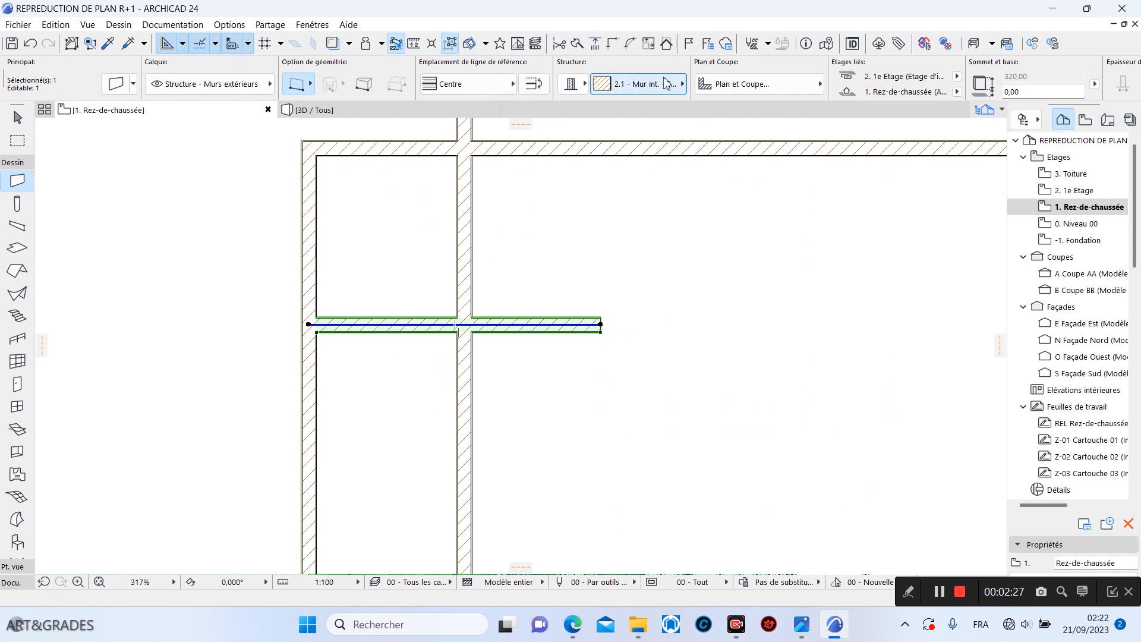
{"action": "left_click", "coordinate": [666, 84]}
{"action": "left_click", "coordinate": [857, 222]}
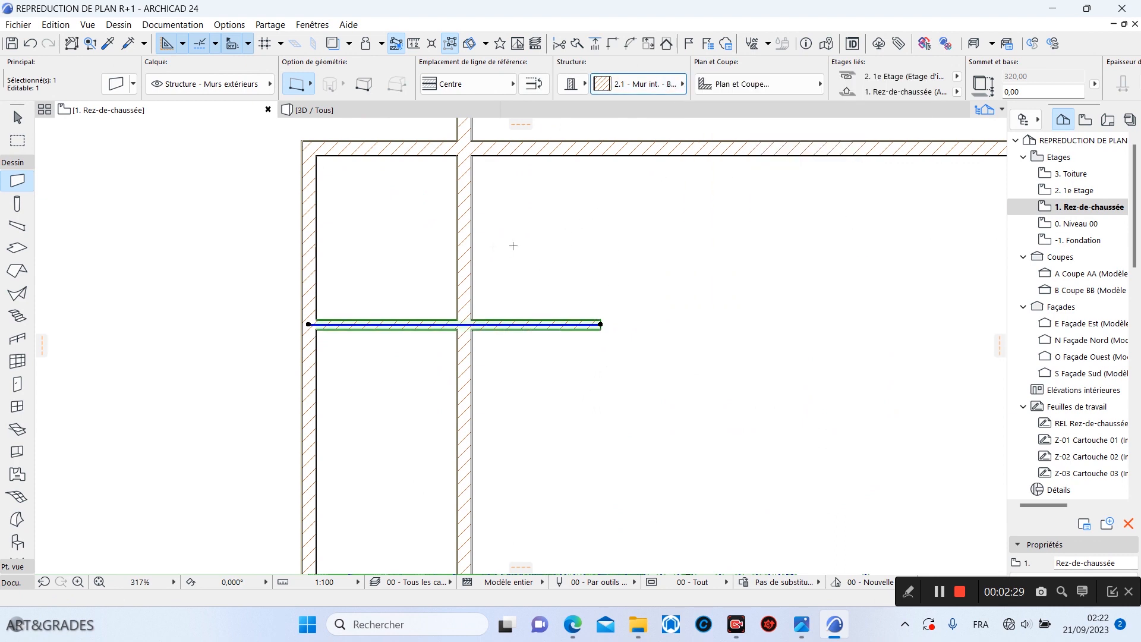
Step: Move the thinned short wall up so its upper face meets the lower face of the long horizontal wall
{"action": "scroll", "coordinate": [443, 279], "scroll_direction": "up", "scroll_amount": 4}
{"action": "key", "text": "ctrl+d"}
{"action": "left_click", "coordinate": [417, 390]}
{"action": "middle_click_drag", "start_coordinate": [426, 322], "coordinate": [433, 490]}
{"action": "left_click", "coordinate": [427, 152]}
Step: Move the short thin wall 155 cm straight down from the long wall's lower face
{"action": "key", "text": "ctrl+d"}
{"action": "left_click", "coordinate": [432, 150]}
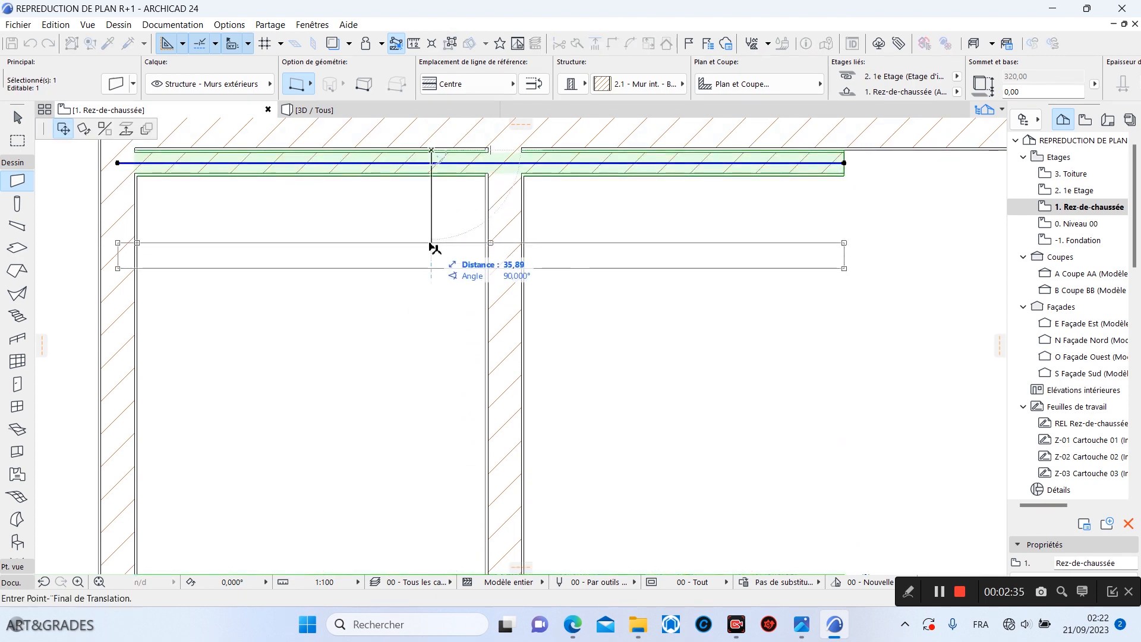
{"action": "type", "text": "155"}
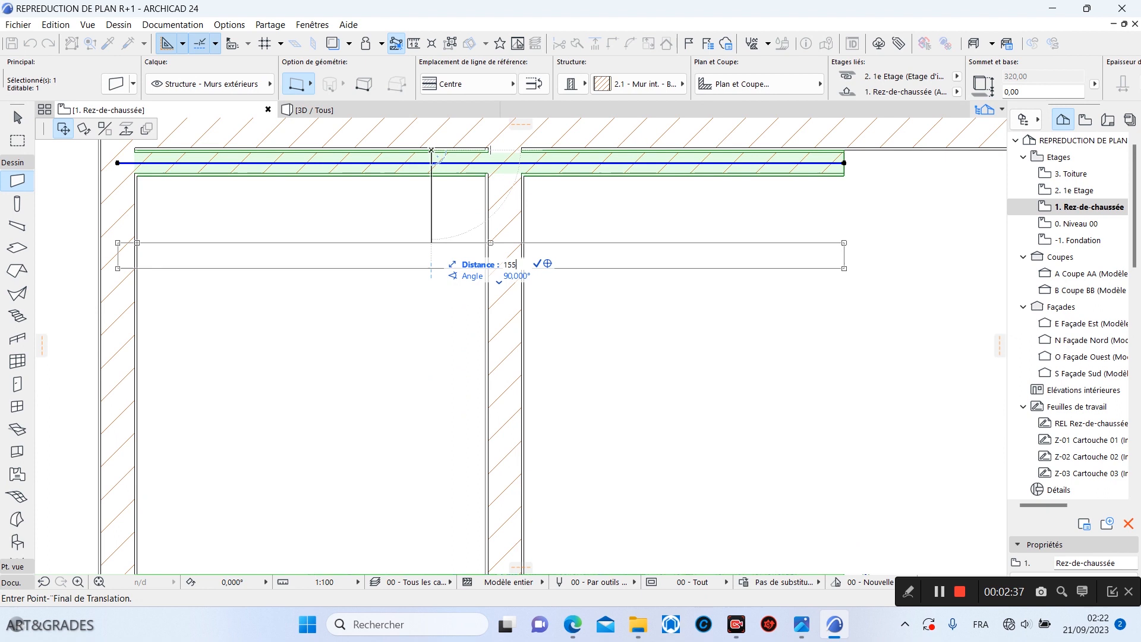
{"action": "key", "text": "Return"}
{"action": "scroll", "coordinate": [470, 294], "scroll_direction": "down", "scroll_amount": 5}
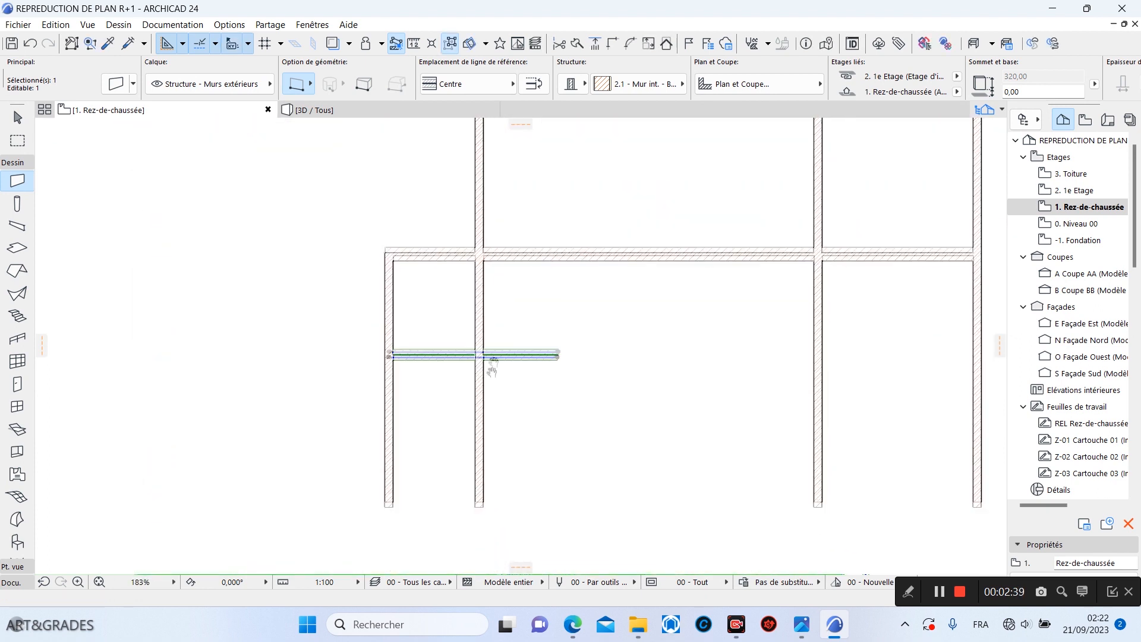
{"action": "key", "text": "Escape"}
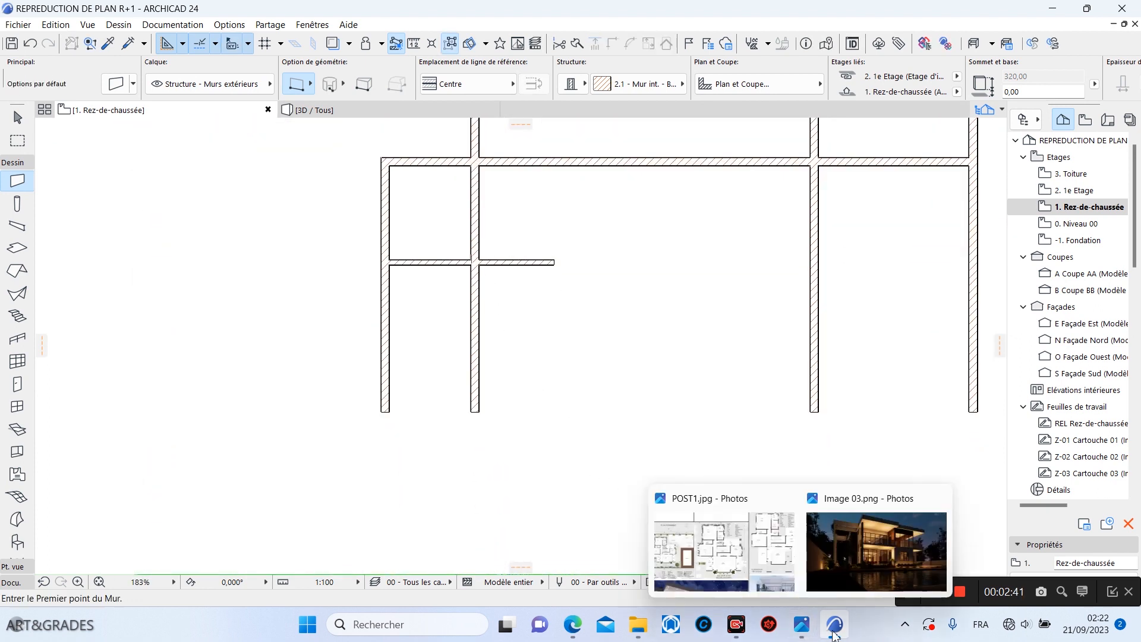
Step: After consulting the PDF plan, copy the short thin wall about 31 cm down with the composite "2.1 - Mur int. - Brique TC 18cm (porteur)"
{"action": "left_click", "coordinate": [564, 571]}
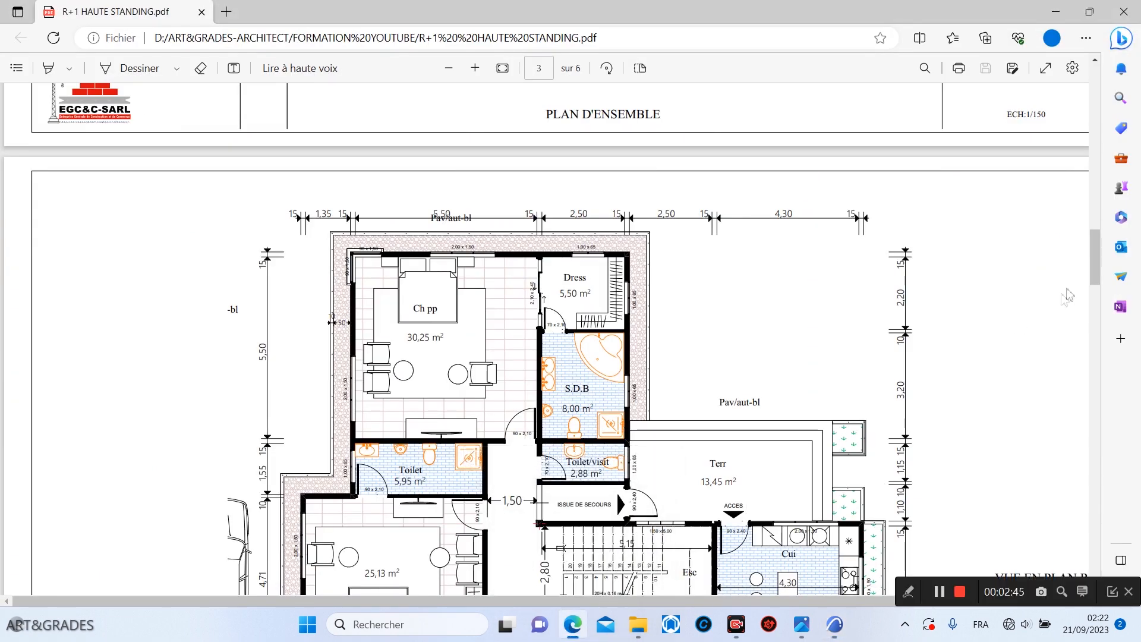
{"action": "scroll", "coordinate": [1096, 266], "scroll_direction": "down", "scroll_amount": 3}
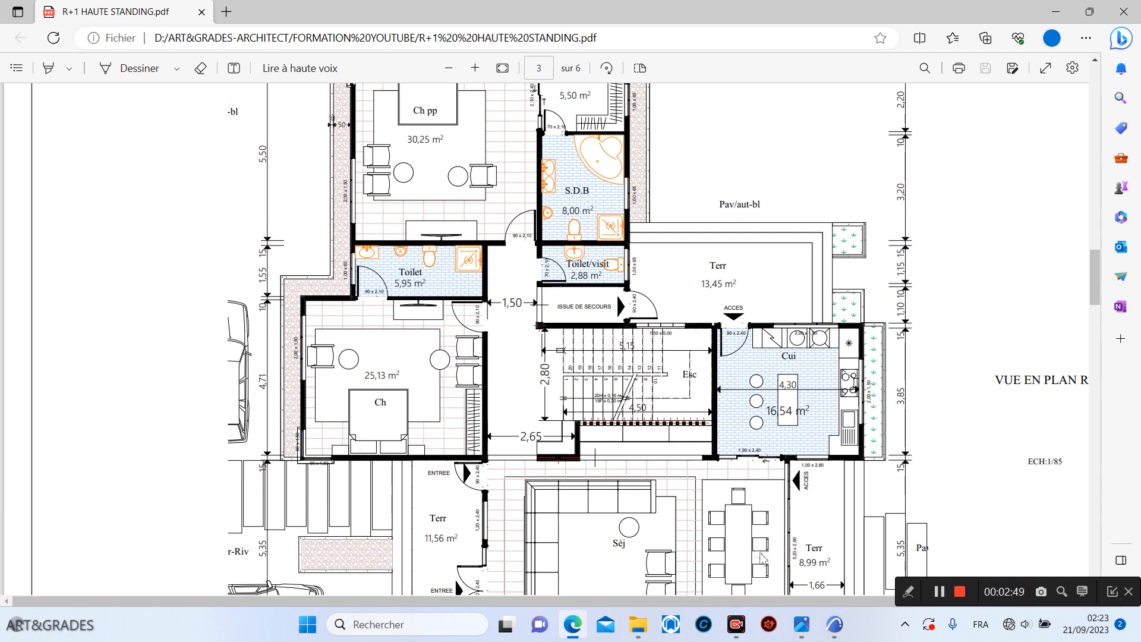
{"action": "left_click", "coordinate": [837, 630]}
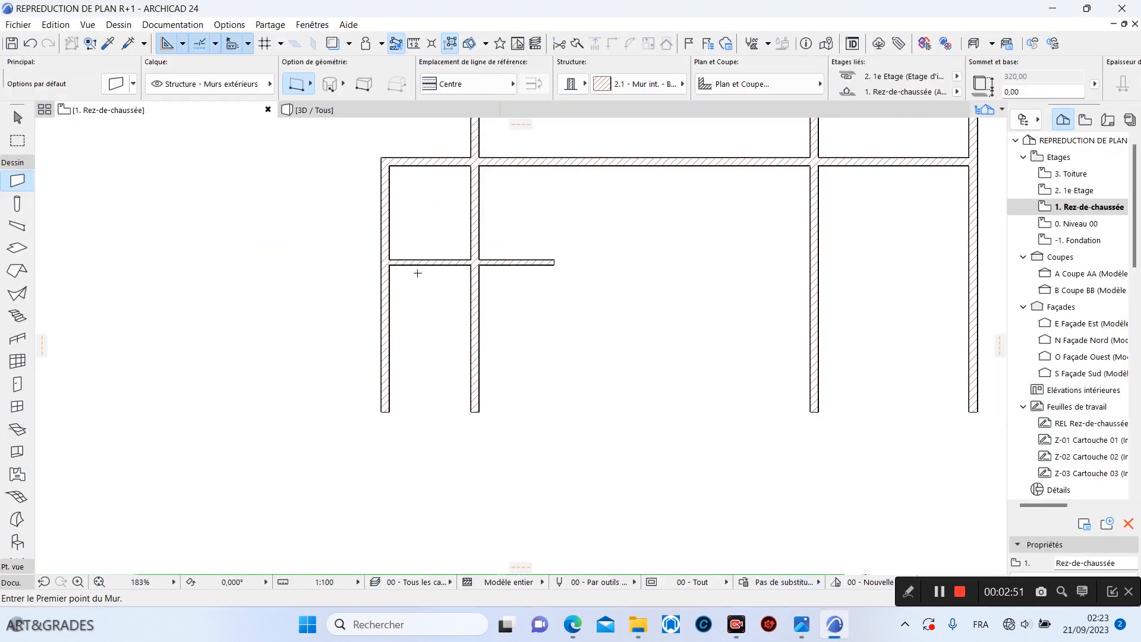
{"action": "left_click", "coordinate": [417, 266], "text": "shift"}
{"action": "scroll", "coordinate": [414, 269], "scroll_direction": "up", "scroll_amount": 5}
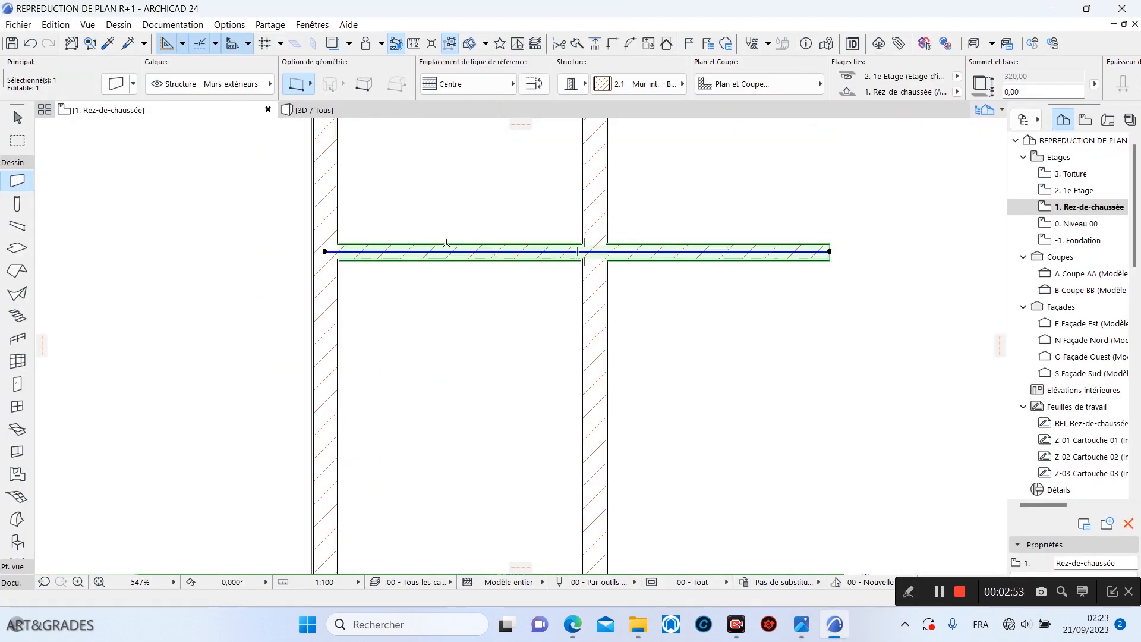
{"action": "left_click", "coordinate": [446, 242]}
{"action": "key", "text": "ctrl"}
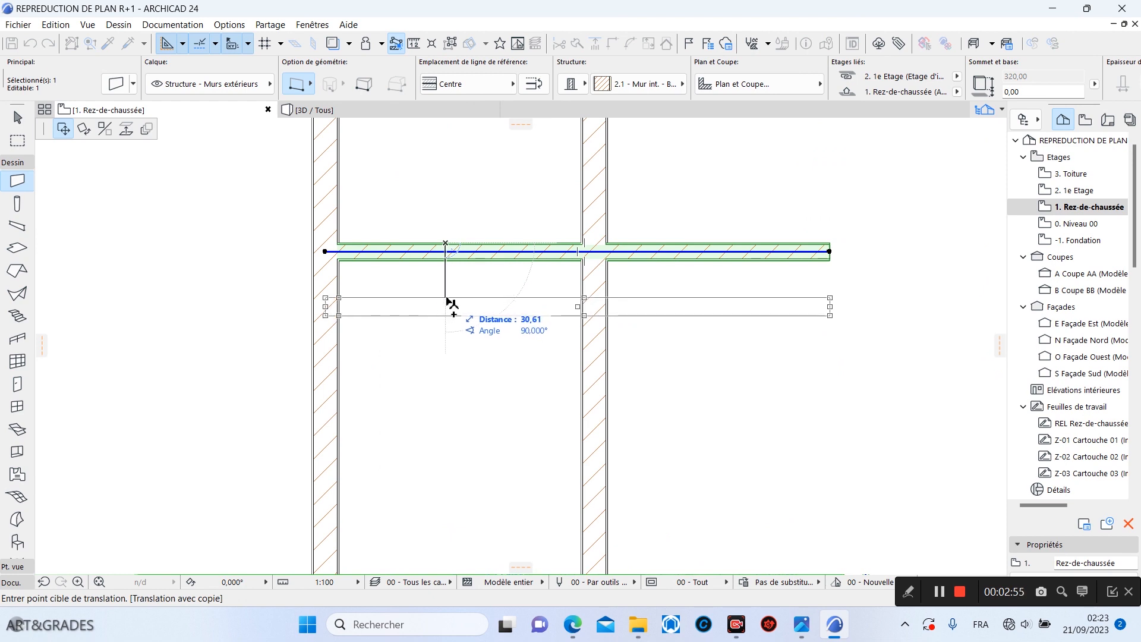
{"action": "left_click", "coordinate": [450, 305]}
{"action": "left_click", "coordinate": [604, 81]}
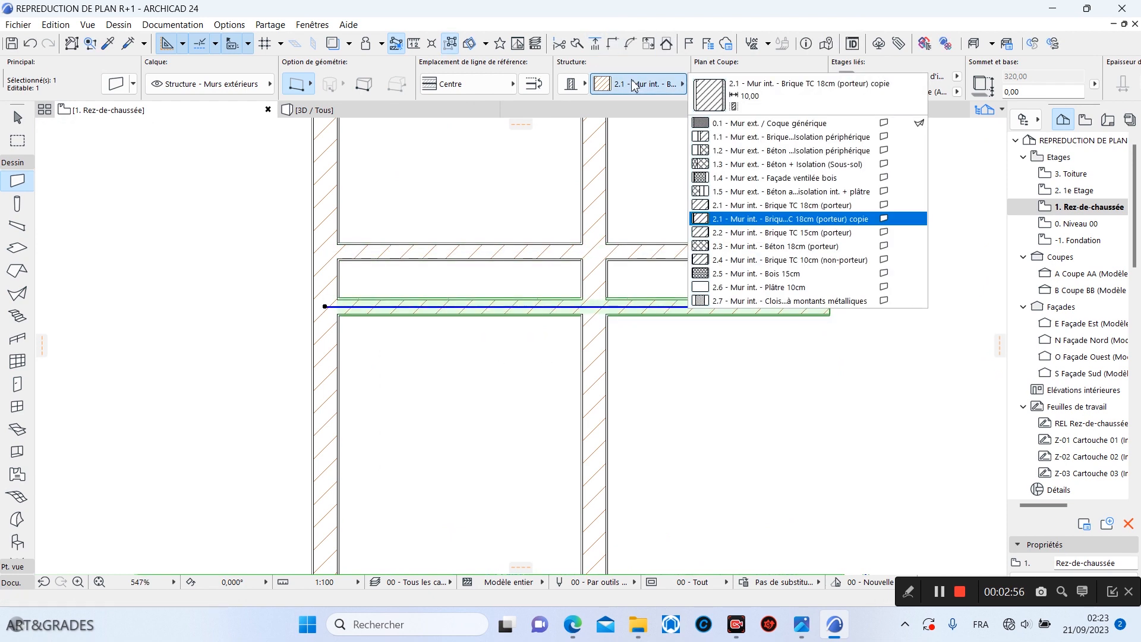
{"action": "left_click", "coordinate": [822, 206]}
Step: Move the copied short wall up so its upper face meets the lower face of the thin short wall
{"action": "scroll", "coordinate": [396, 275], "scroll_direction": "up", "scroll_amount": 5}
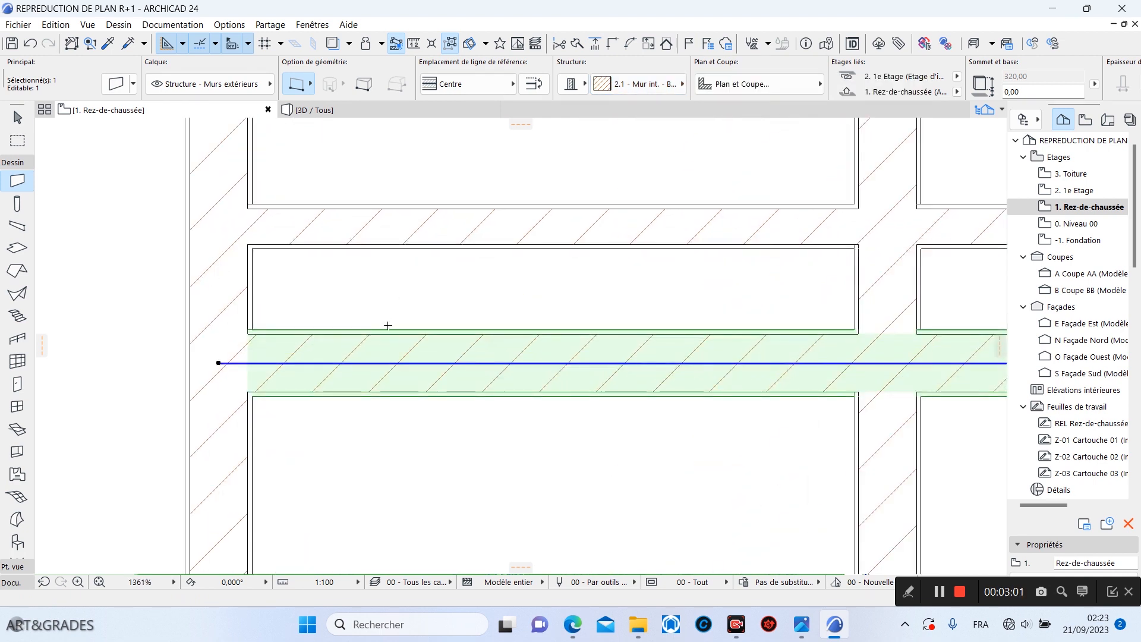
{"action": "left_click", "coordinate": [389, 331]}
{"action": "left_click", "coordinate": [392, 248]}
Step: Try to move the copied short wall 417 cm straight down
{"action": "left_click", "coordinate": [393, 249]}
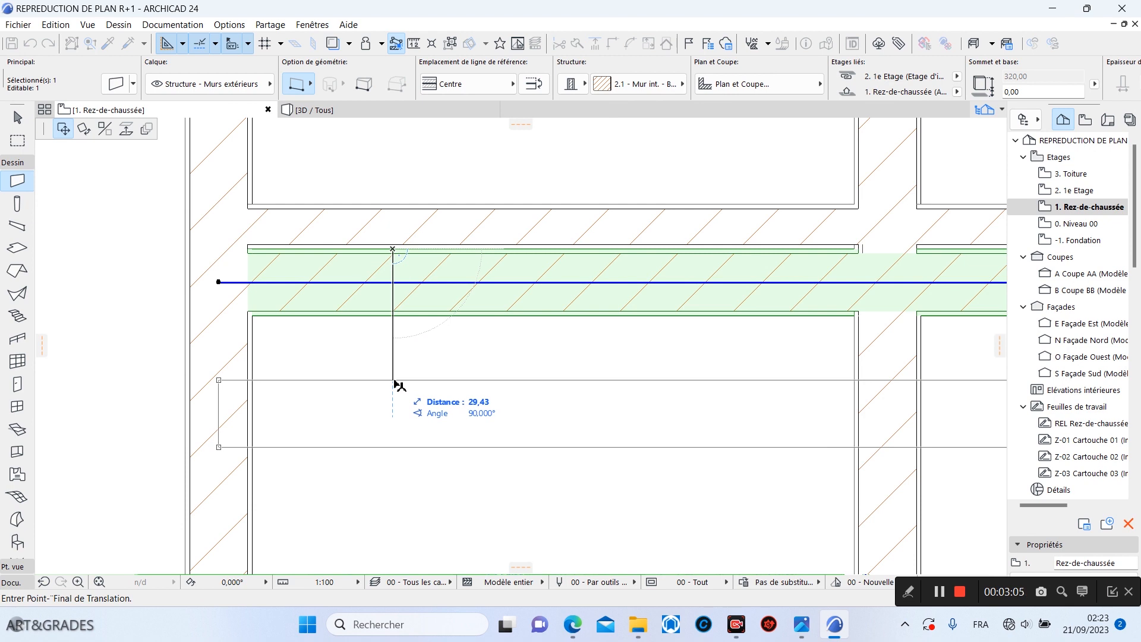
{"action": "type", "text": "4"}
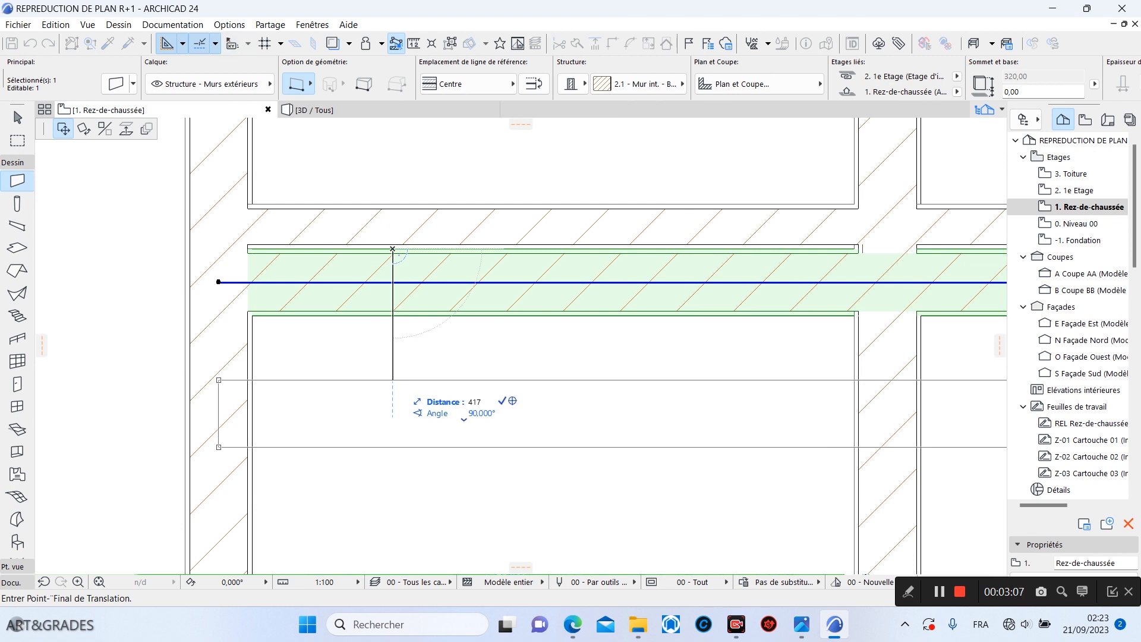
{"action": "type", "text": "17"}
{"action": "key", "text": "Return"}
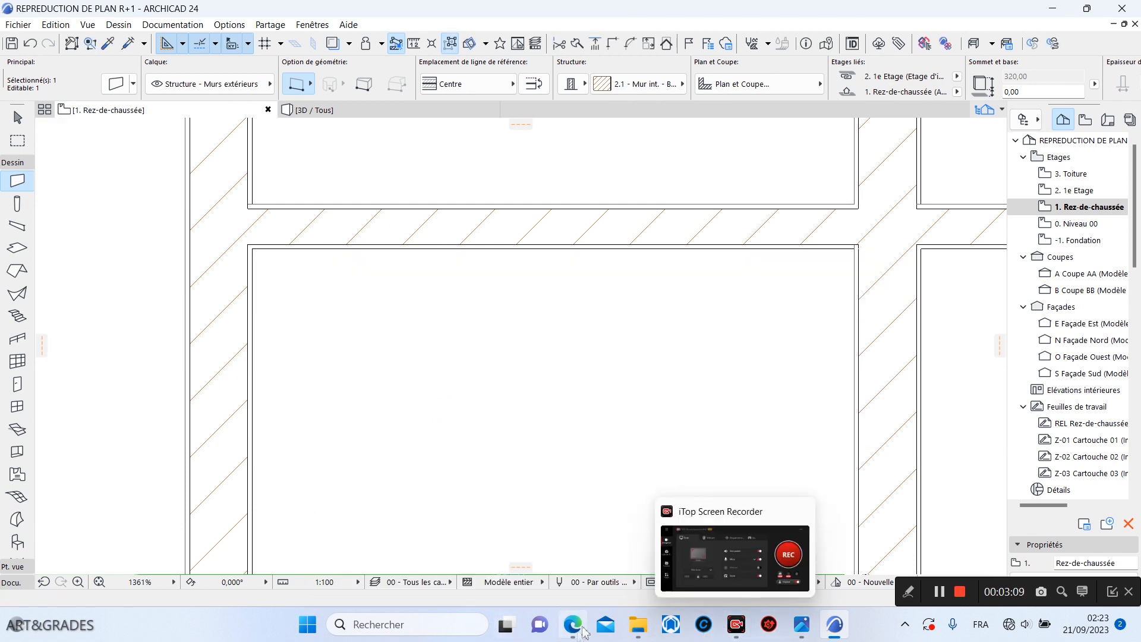
Step: Check the bedroom's depth in the PDF plan and undo the 417 cm wall move
{"action": "mouse_move", "coordinate": [563, 580]}
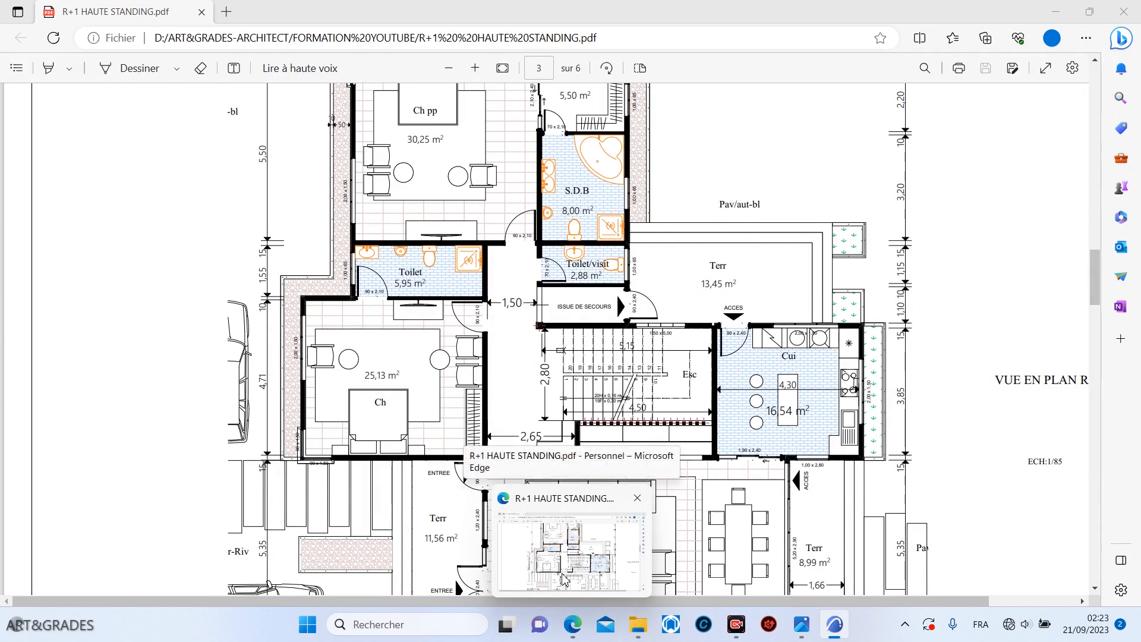
{"action": "scroll", "coordinate": [595, 295], "scroll_direction": "down", "scroll_amount": 9}
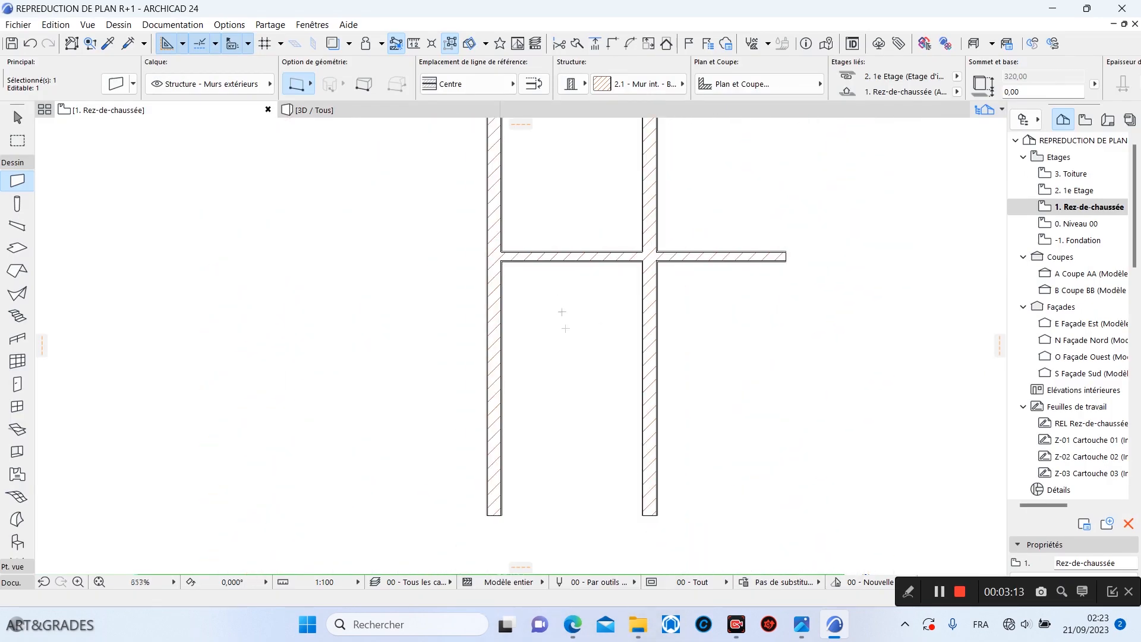
{"action": "scroll", "coordinate": [572, 357], "scroll_direction": "down", "scroll_amount": 4}
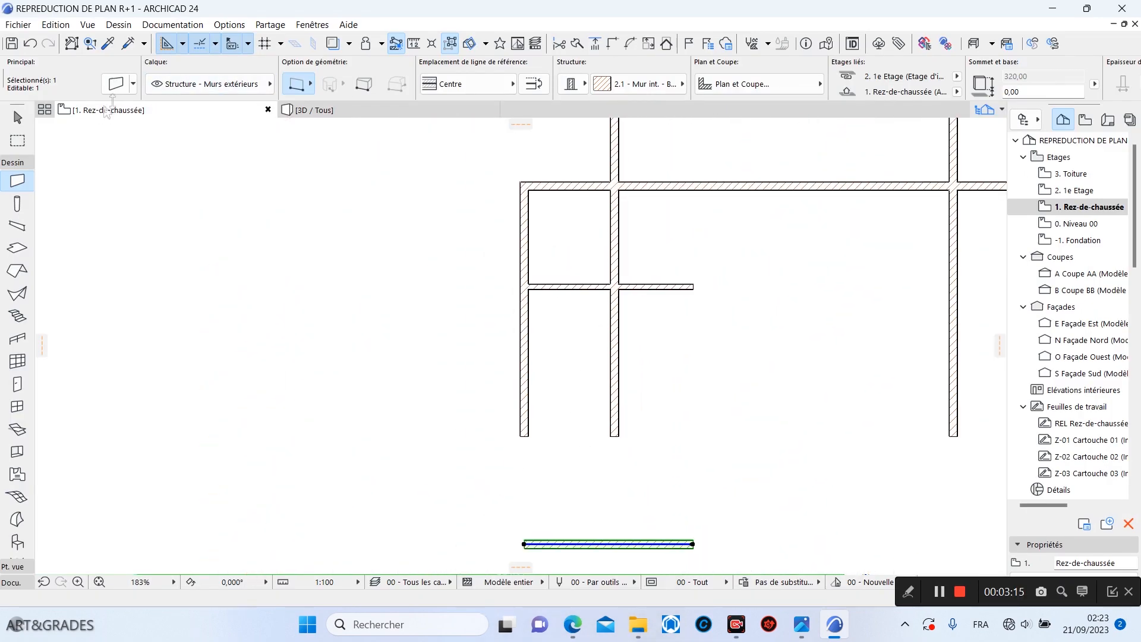
{"action": "left_click", "coordinate": [30, 44]}
Step: Move the copied short wall 471 cm straight down from the thin wall's lower face
{"action": "scroll", "coordinate": [571, 298], "scroll_direction": "up", "scroll_amount": 5}
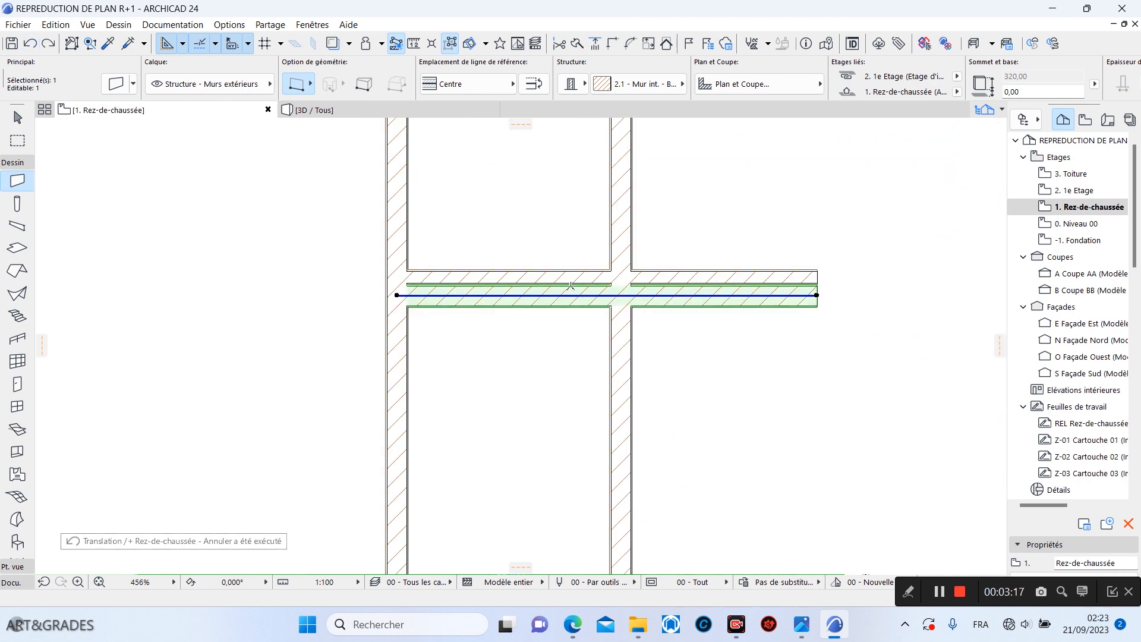
{"action": "left_click", "coordinate": [569, 284]}
{"action": "type", "text": "471"}
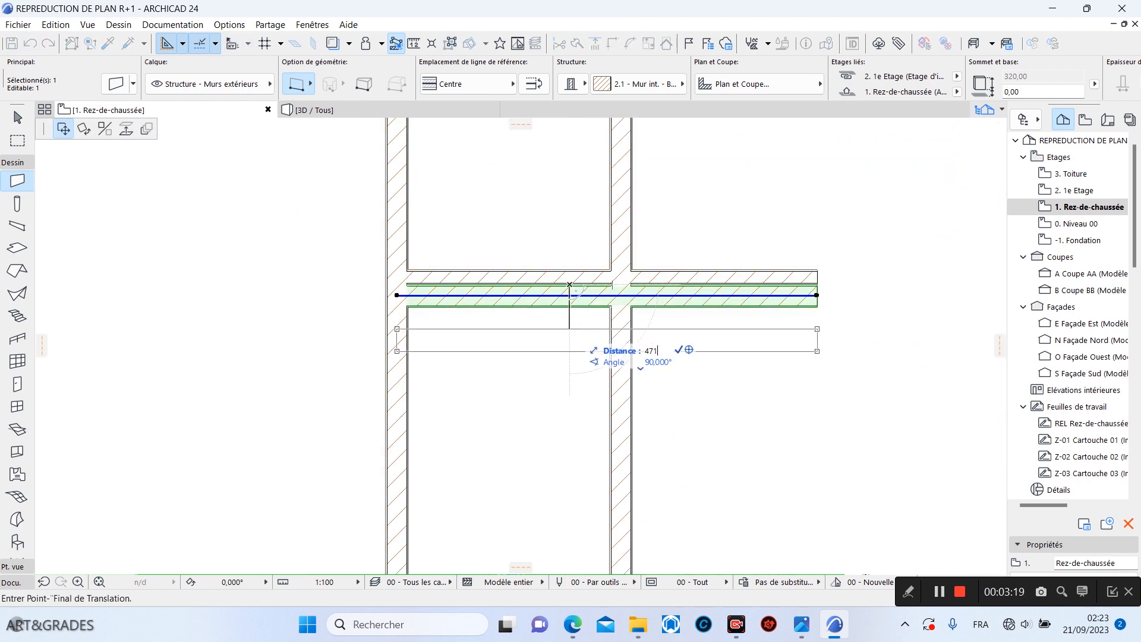
{"action": "key", "text": "Return"}
{"action": "scroll", "coordinate": [614, 330], "scroll_direction": "down", "scroll_amount": 5}
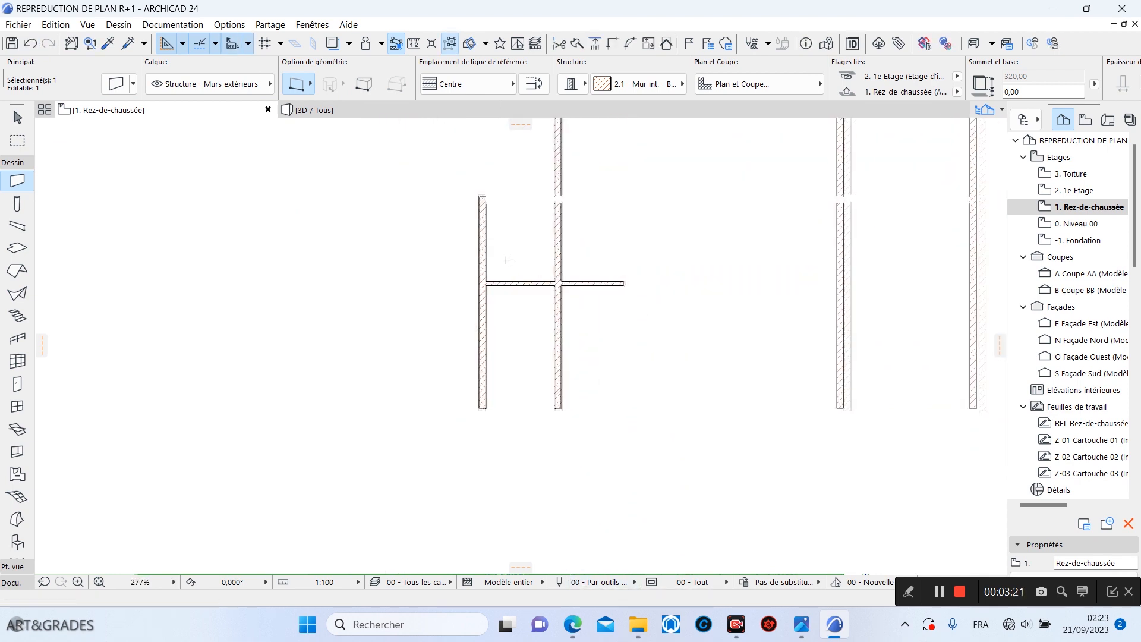
Step: Join the leftmost vertical wall and the lowered short wall into a closed corner
{"action": "scroll", "coordinate": [601, 331], "scroll_direction": "up", "scroll_amount": 4}
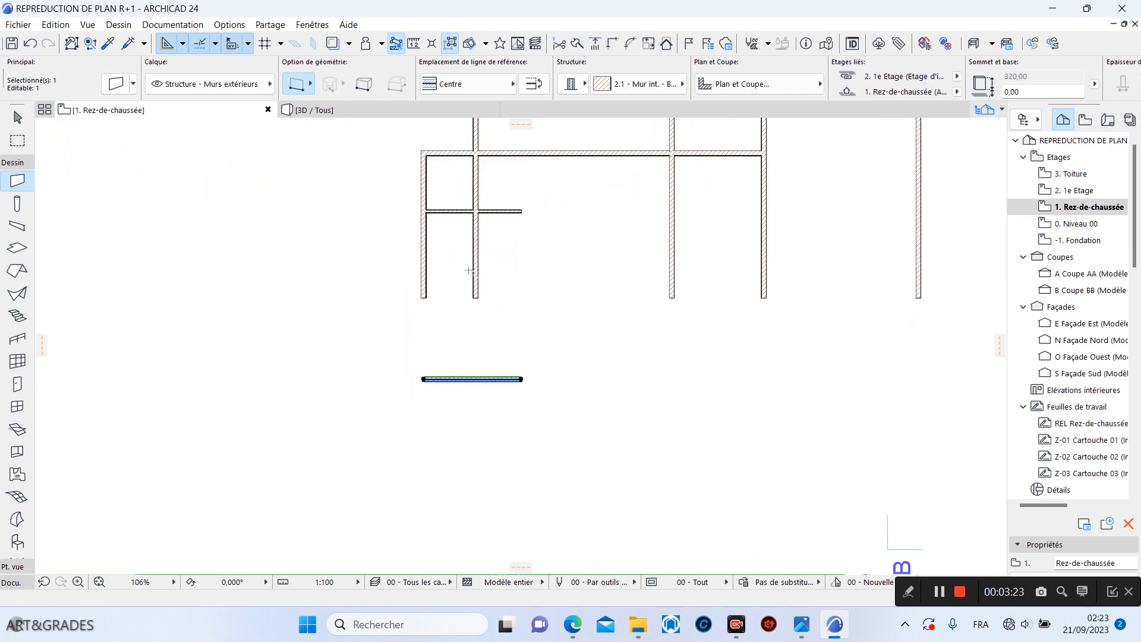
{"action": "left_click", "coordinate": [425, 267], "text": "shift"}
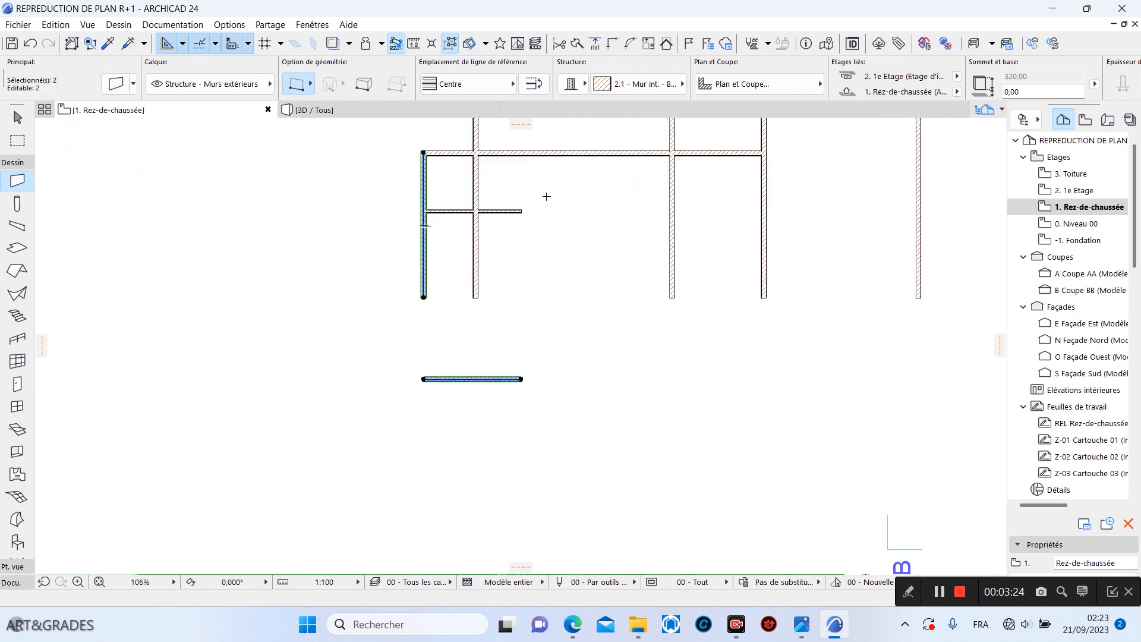
{"action": "left_click", "coordinate": [613, 44]}
{"action": "key", "text": "Escape"}
{"action": "middle_click_drag", "start_coordinate": [519, 283], "coordinate": [555, 243]}
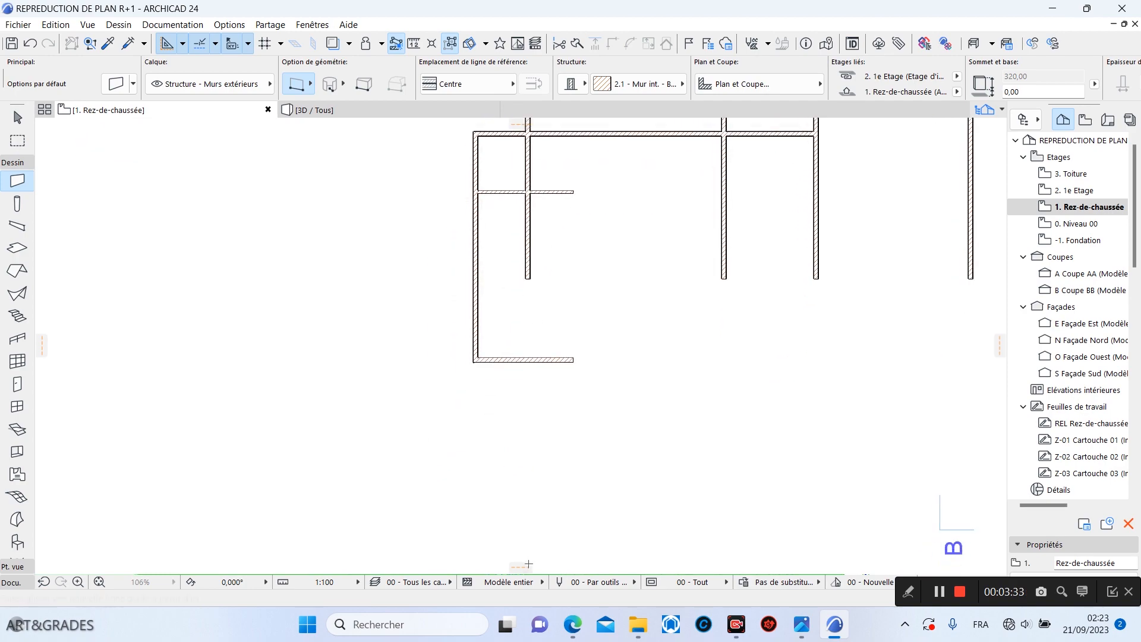
Step: After consulting the PDF plan, copy the long horizontal wall a short distance straight down
{"action": "mouse_move", "coordinate": [586, 626]}
{"action": "left_click", "coordinate": [591, 555]}
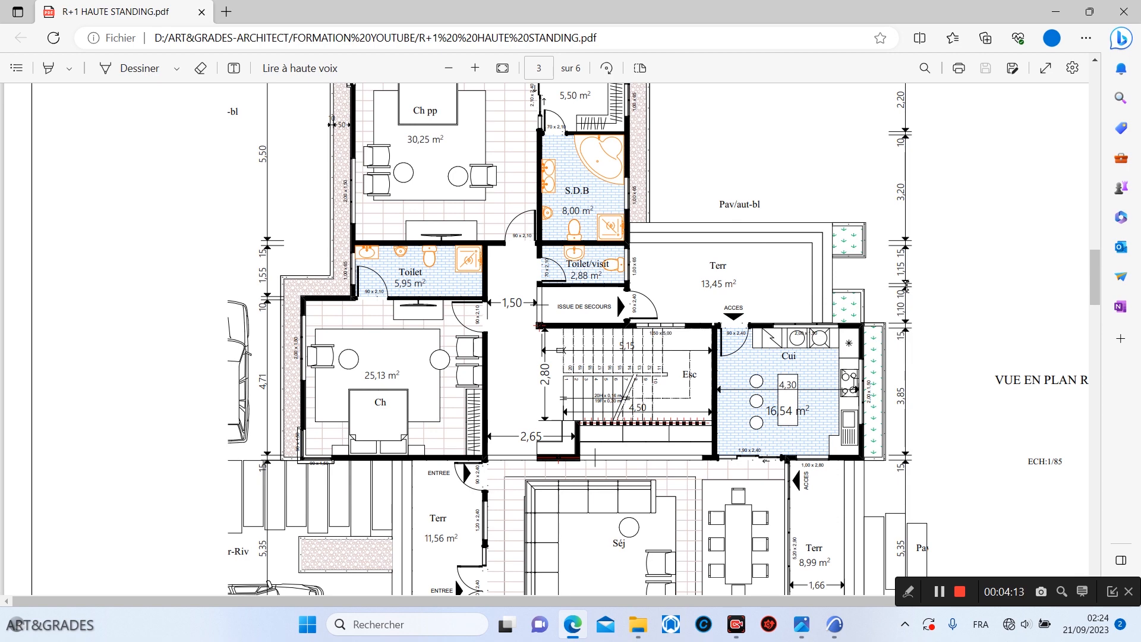
{"action": "left_click", "coordinate": [836, 624]}
{"action": "scroll", "coordinate": [773, 274], "scroll_direction": "up", "scroll_amount": 6}
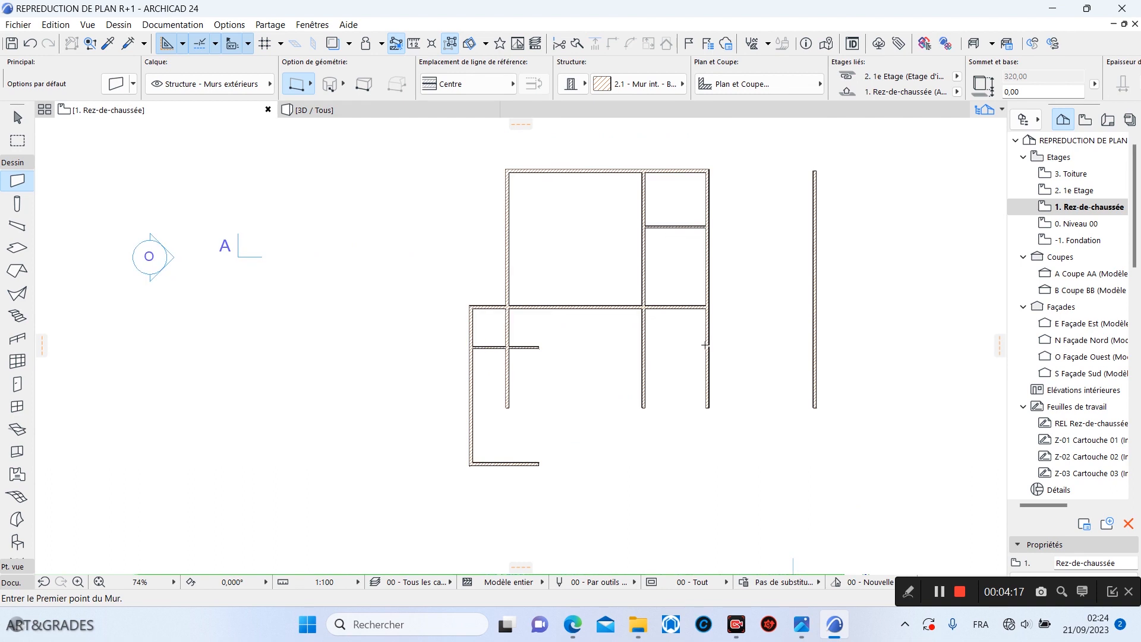
{"action": "scroll", "coordinate": [641, 357], "scroll_direction": "up", "scroll_amount": 1}
{"action": "left_click", "coordinate": [637, 348], "text": "shift"}
{"action": "left_click", "coordinate": [630, 341]}
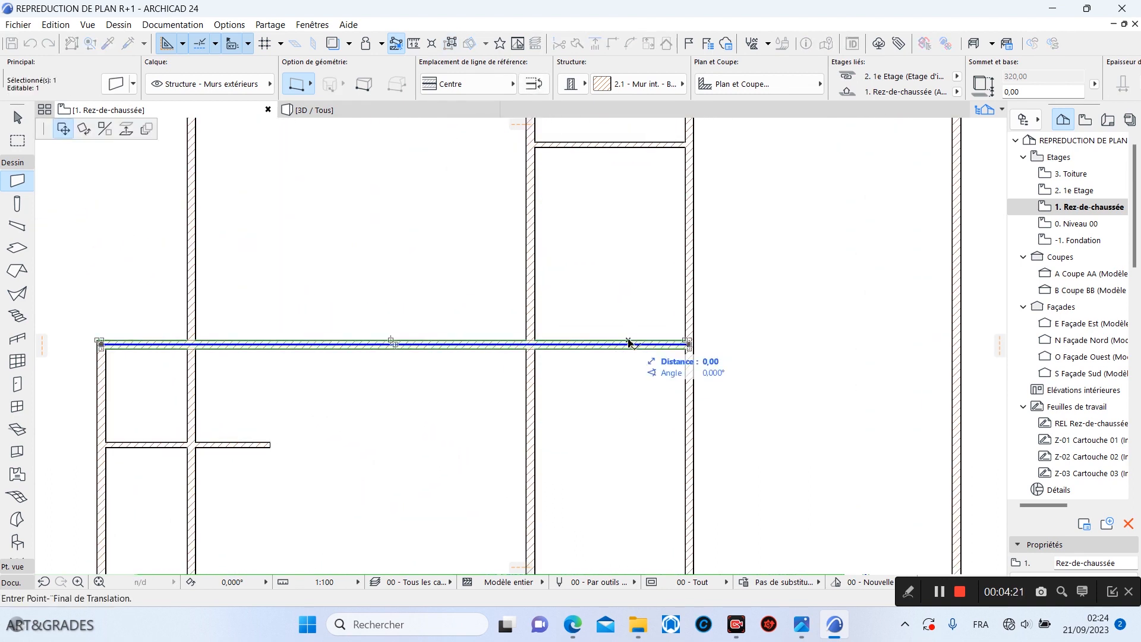
{"action": "left_click", "coordinate": [631, 374]}
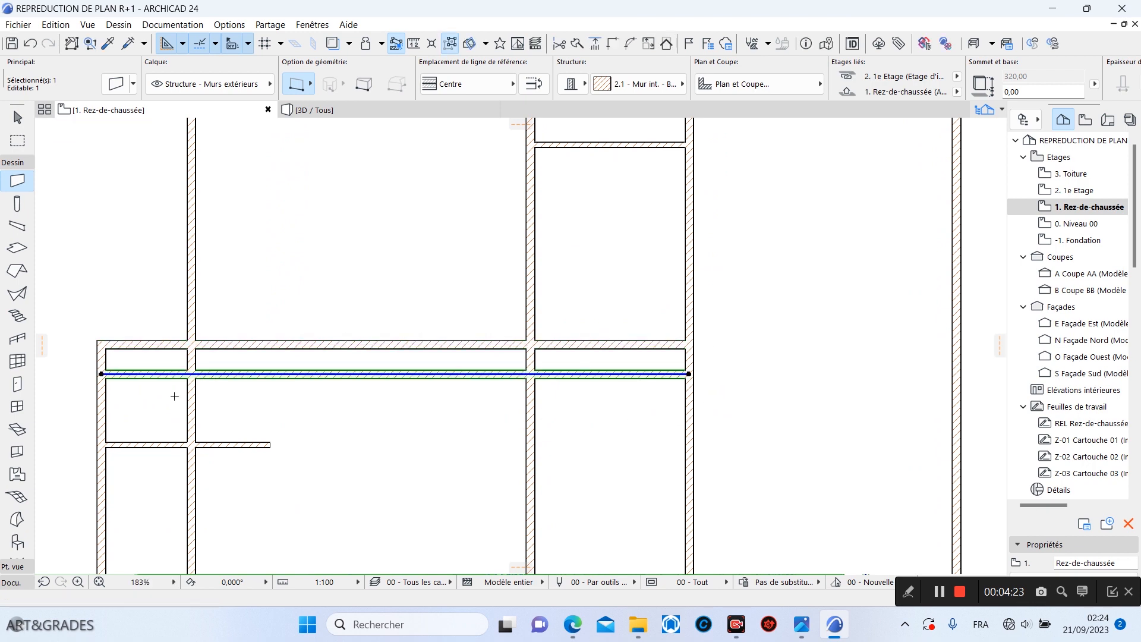
Step: Shorten the copy's left end to just past the middle vertical wall and assign composite "2.1 - Mur int. - Brique TC 18cm (porteur) copie"
{"action": "left_click", "coordinate": [101, 373]}
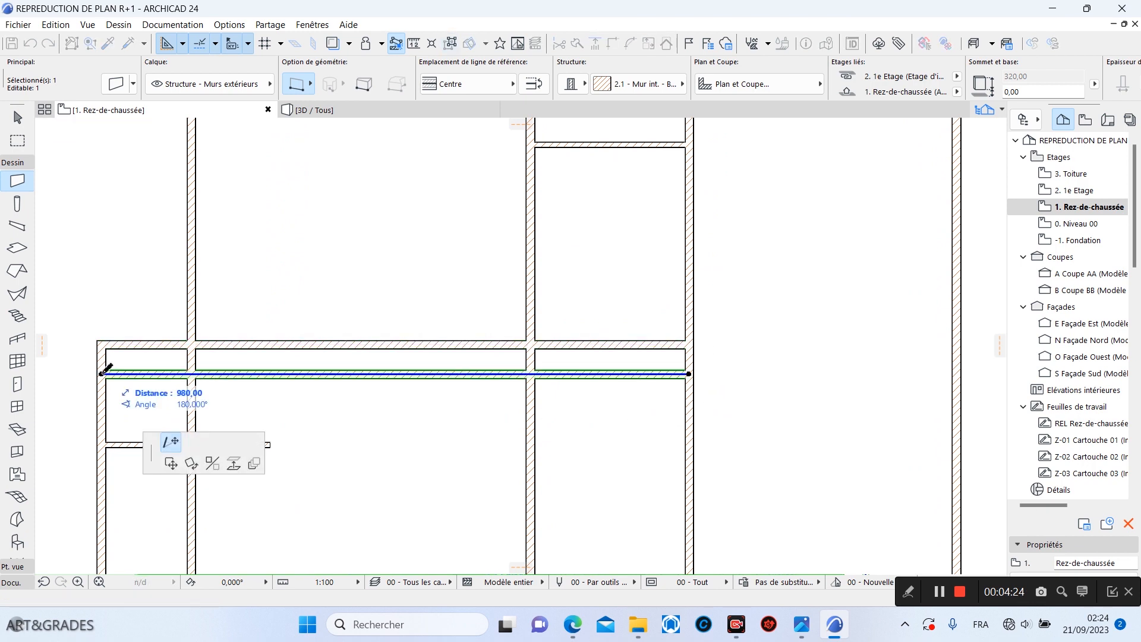
{"action": "left_click", "coordinate": [518, 374]}
{"action": "scroll", "coordinate": [639, 372], "scroll_direction": "up", "scroll_amount": 4}
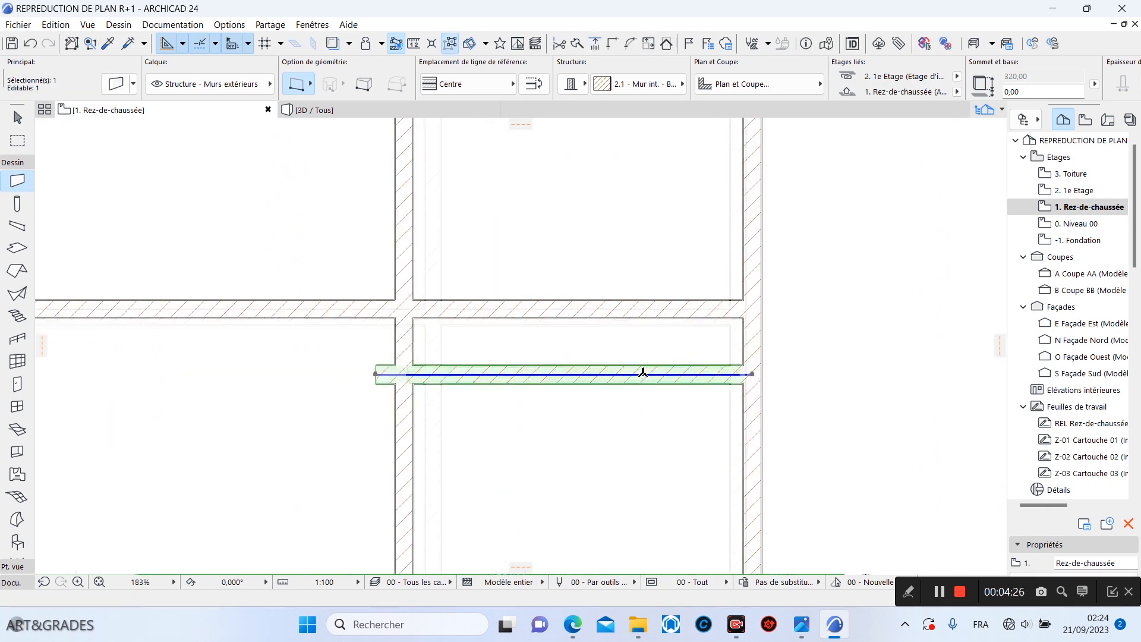
{"action": "scroll", "coordinate": [700, 366], "scroll_direction": "up", "scroll_amount": 4}
{"action": "left_click", "coordinate": [645, 90]}
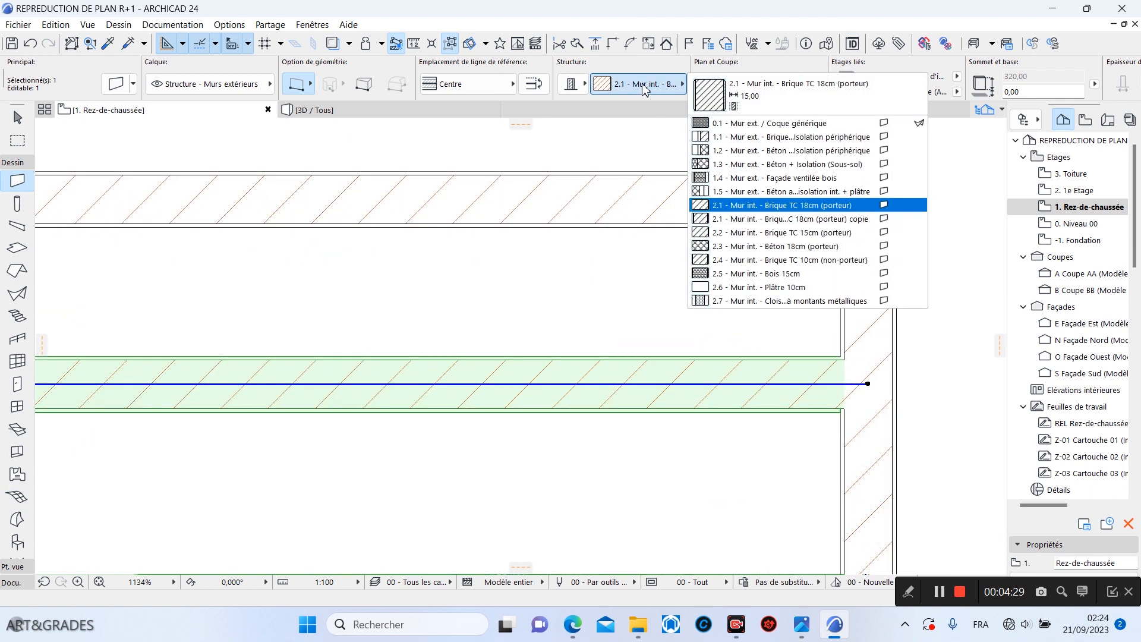
{"action": "left_click", "coordinate": [864, 223]}
Step: Align the thin wall's upper face with the long wall's lower face and move it 110 cm straight down
{"action": "left_click_drag", "start_coordinate": [752, 364], "coordinate": [755, 228]}
{"action": "left_click", "coordinate": [755, 228]}
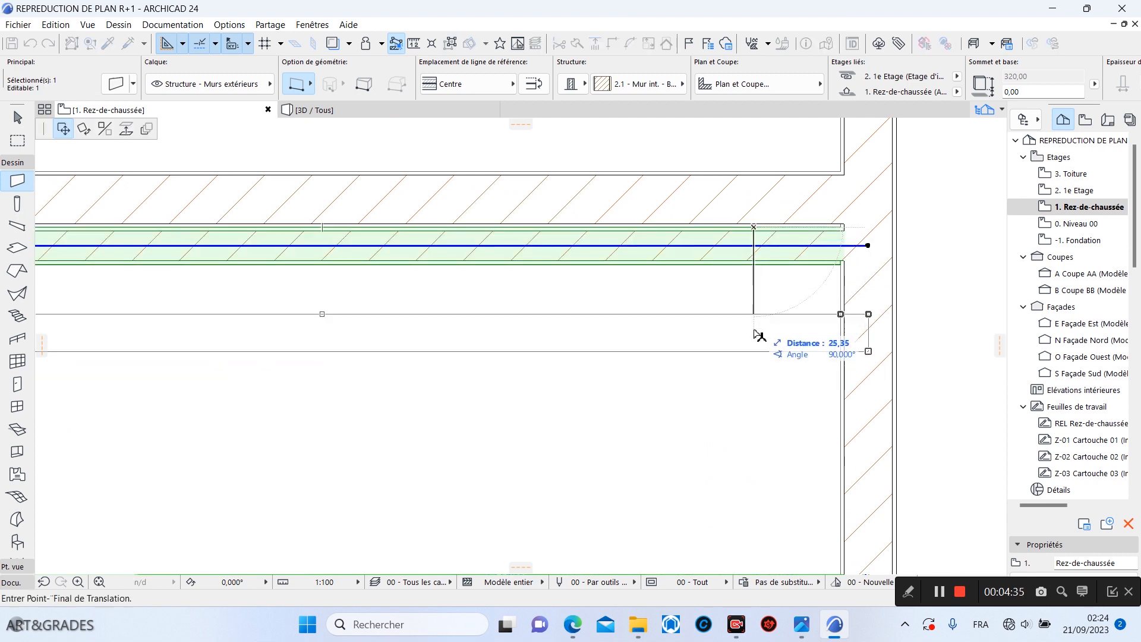
{"action": "type", "text": "1"}
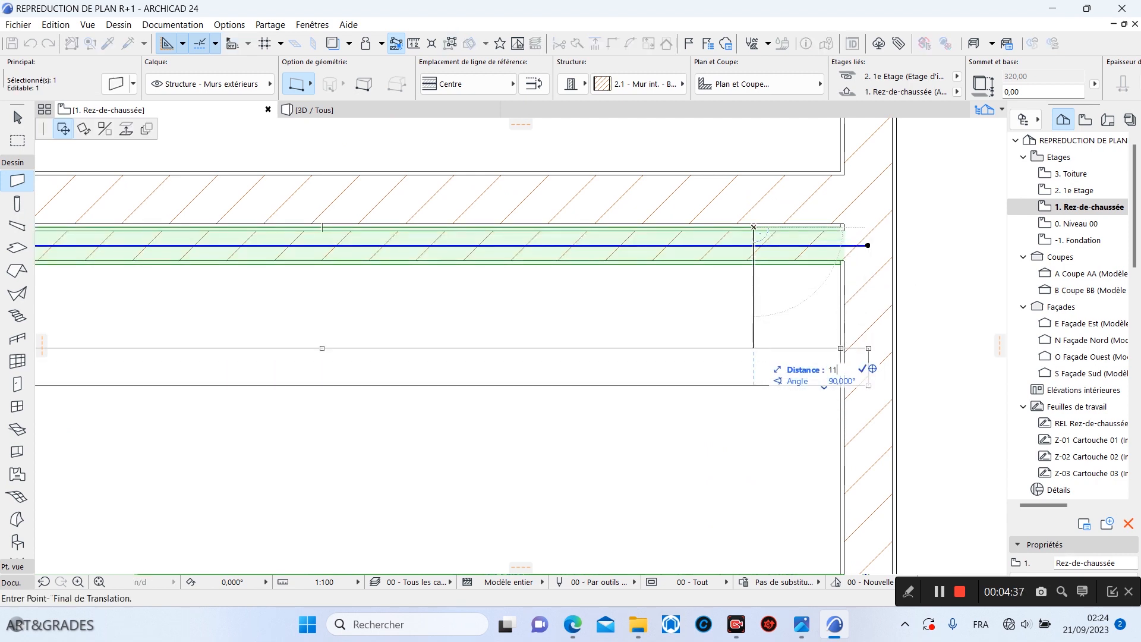
{"action": "type", "text": "1"}
{"action": "key", "text": "Return"}
Step: Copy the thin wall between the two vertical walls about 20 cm straight down
{"action": "scroll", "coordinate": [561, 438], "scroll_direction": "down", "scroll_amount": 5}
{"action": "scroll", "coordinate": [602, 315], "scroll_direction": "up", "scroll_amount": 8}
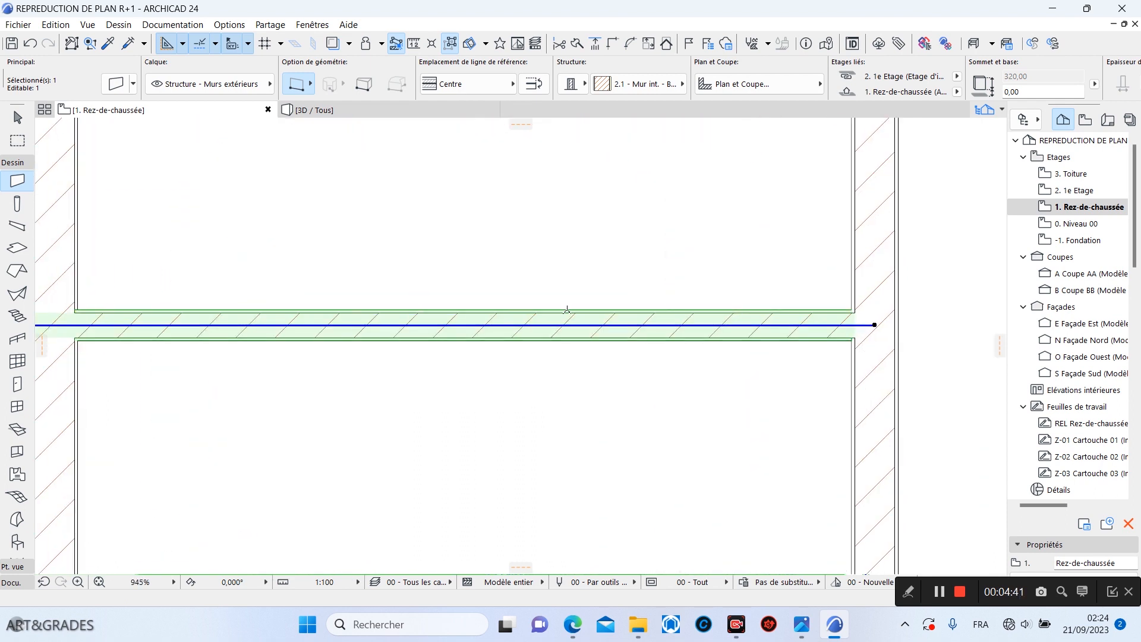
{"action": "left_click", "coordinate": [568, 310]}
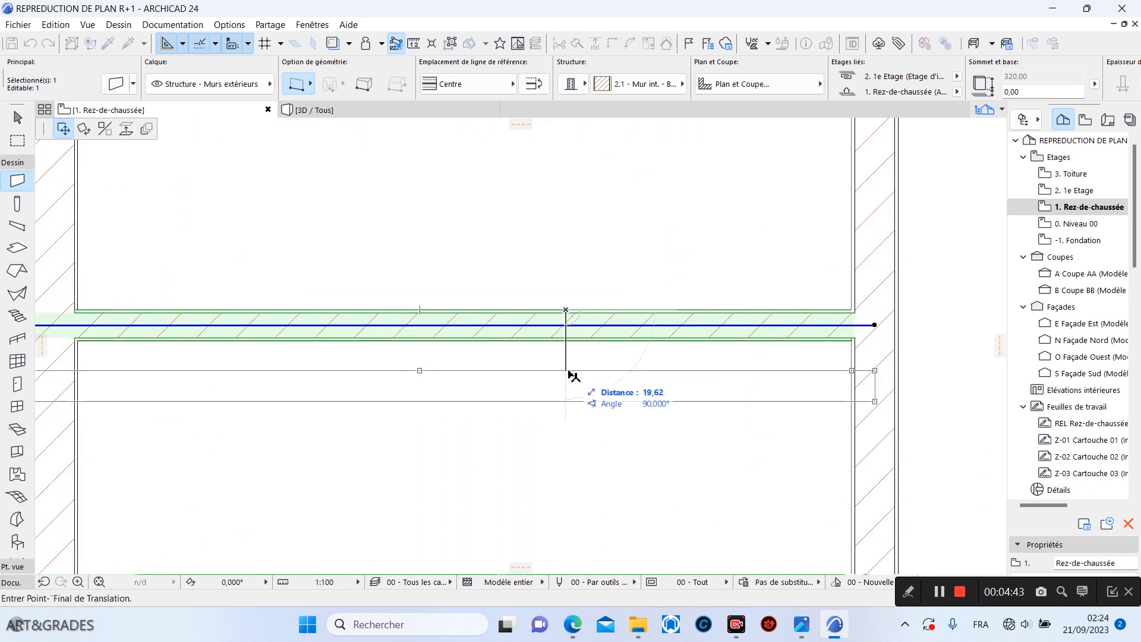
{"action": "left_click", "coordinate": [63, 132]}
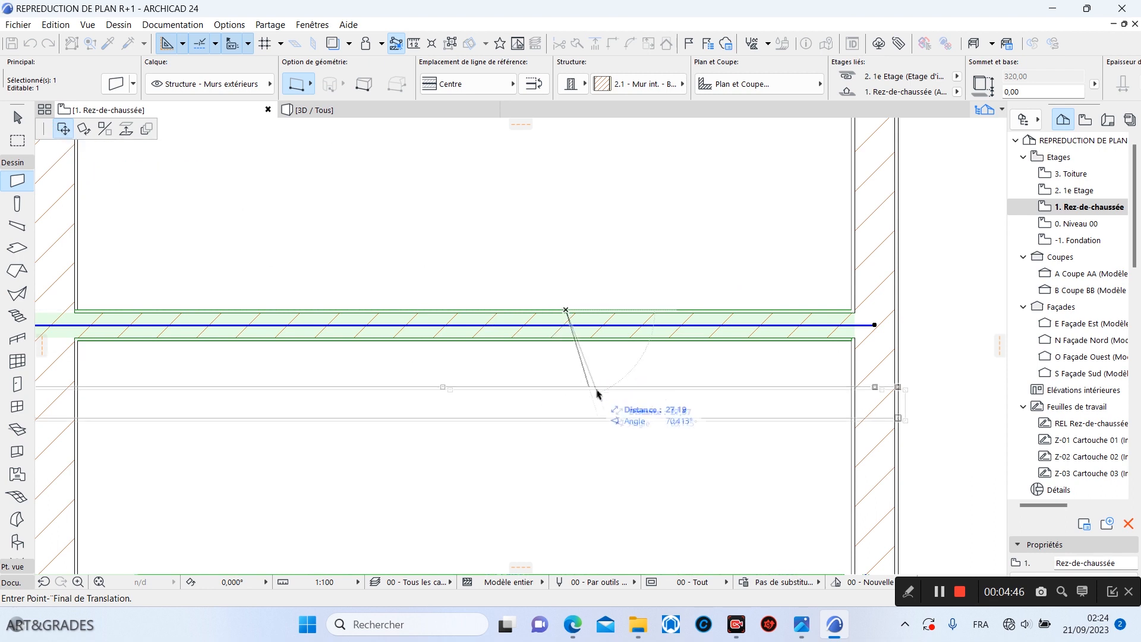
{"action": "left_click", "coordinate": [566, 375]}
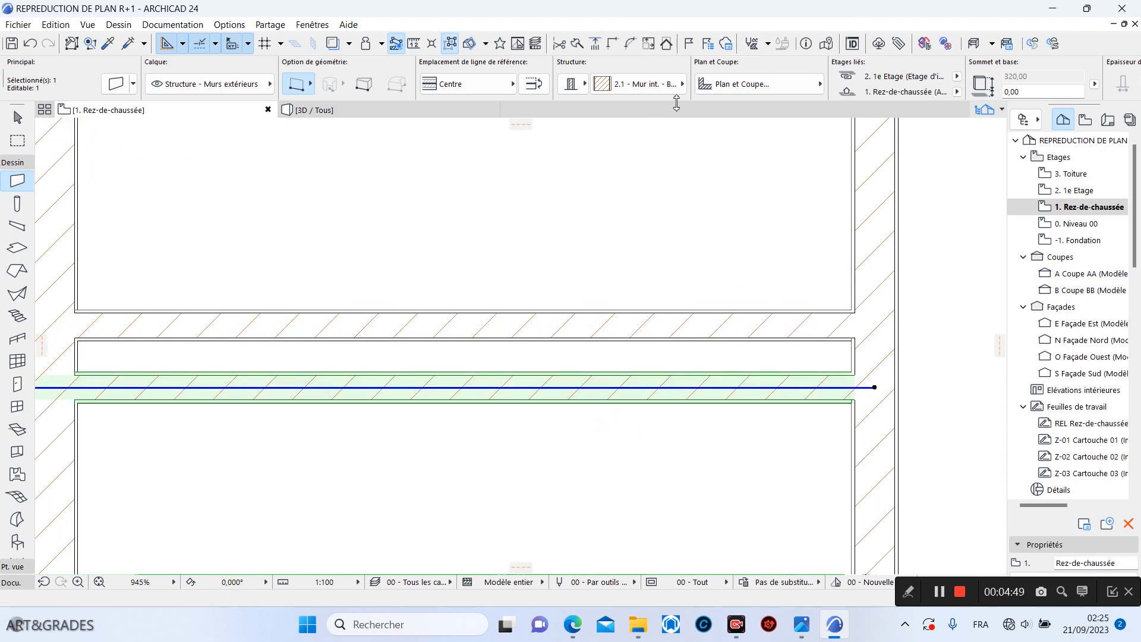
Step: Assign composite "2.1 - Mur int. - Brique TC 18cm (porteur)" to the copy and move it up against the thin wall's lower face
{"action": "left_click", "coordinate": [669, 84]}
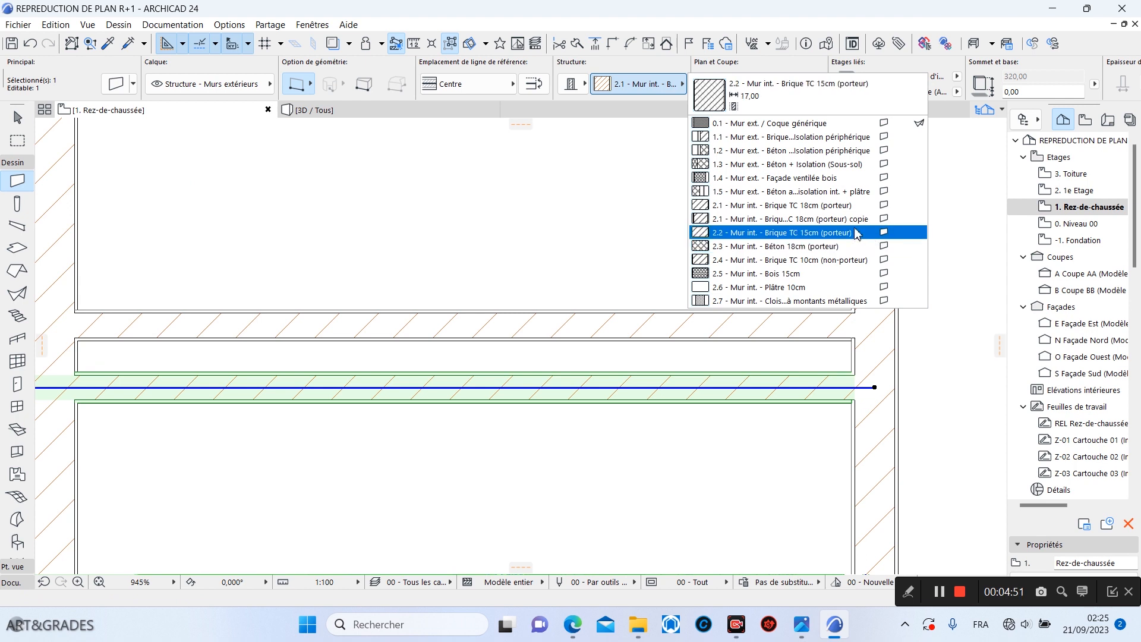
{"action": "left_click", "coordinate": [856, 208]}
{"action": "scroll", "coordinate": [756, 369], "scroll_direction": "up", "scroll_amount": 2}
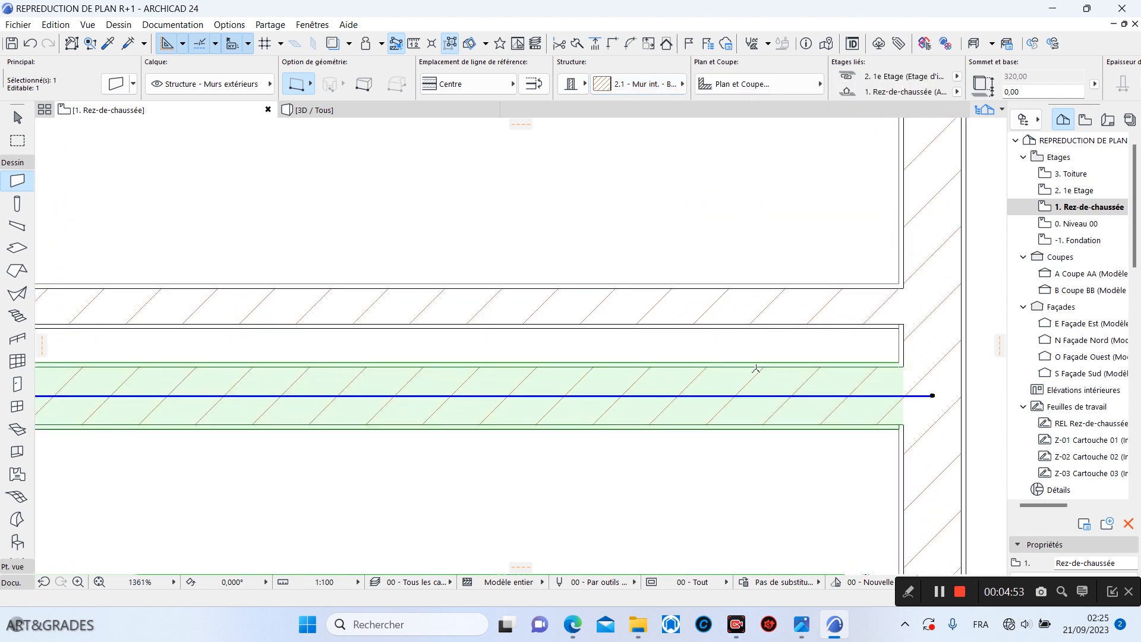
{"action": "left_click_drag", "start_coordinate": [756, 366], "coordinate": [759, 331]}
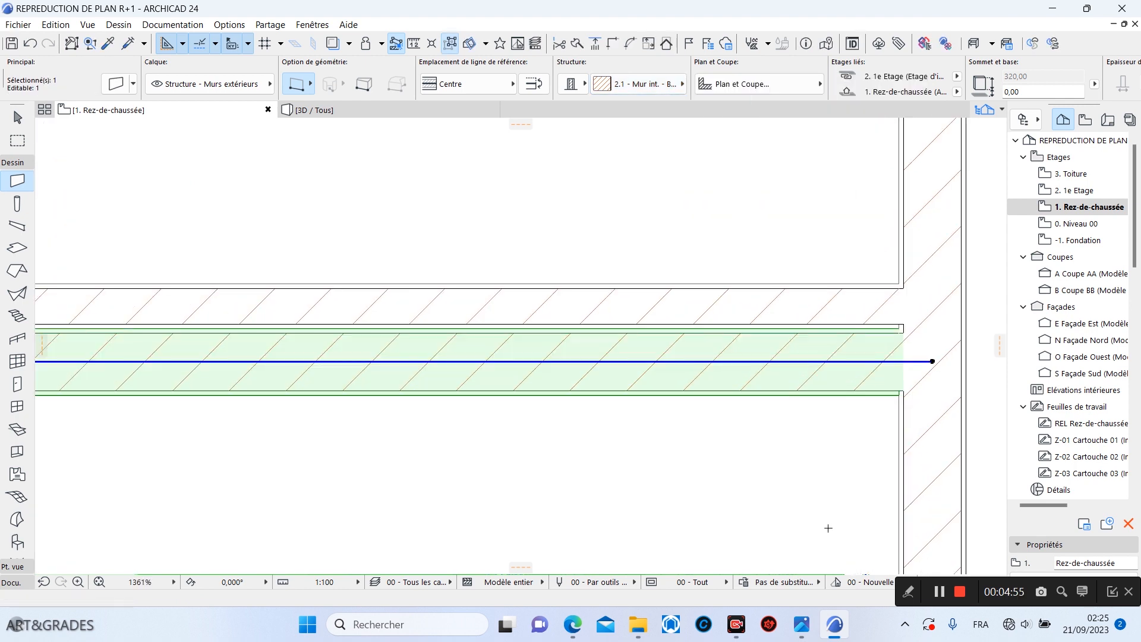
Step: Consult the PDF plan and check the distance from the thin wall's upper face to the long wall's lower face
{"action": "mouse_move", "coordinate": [572, 625]}
{"action": "mouse_move", "coordinate": [569, 572]}
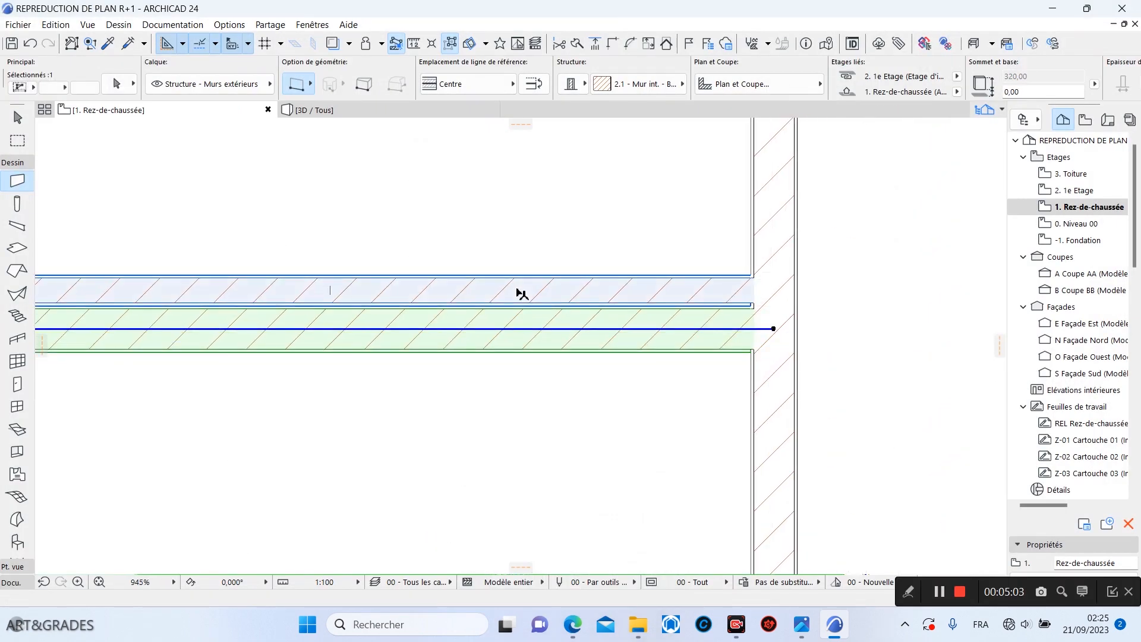
{"action": "left_click", "coordinate": [522, 292], "text": "shift"}
{"action": "middle_click_drag", "start_coordinate": [576, 256], "coordinate": [581, 385]}
{"action": "left_click", "coordinate": [587, 402]}
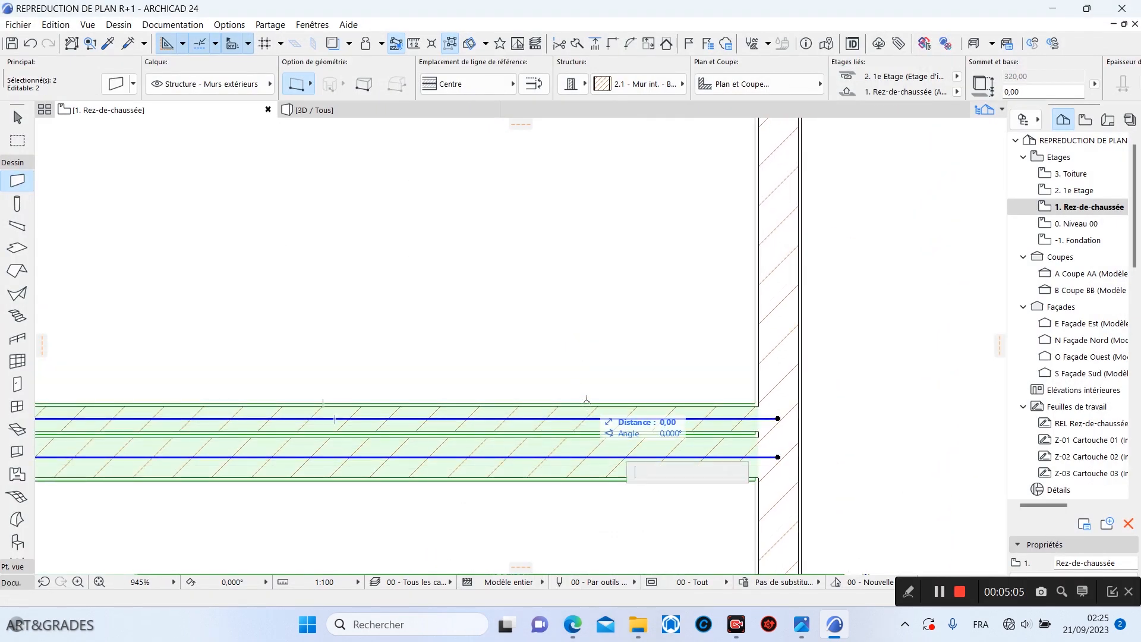
{"action": "middle_click_drag", "start_coordinate": [578, 262], "coordinate": [587, 393]}
{"action": "scroll", "coordinate": [605, 280], "scroll_direction": "down", "scroll_amount": 1}
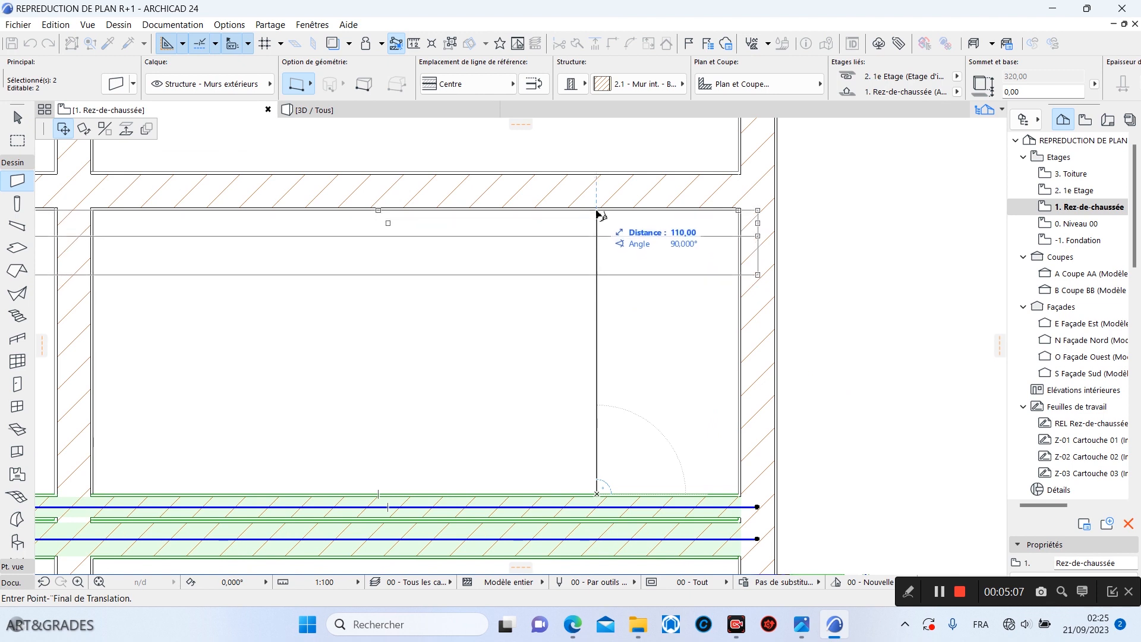
{"action": "scroll", "coordinate": [600, 212], "scroll_direction": "down", "scroll_amount": 2}
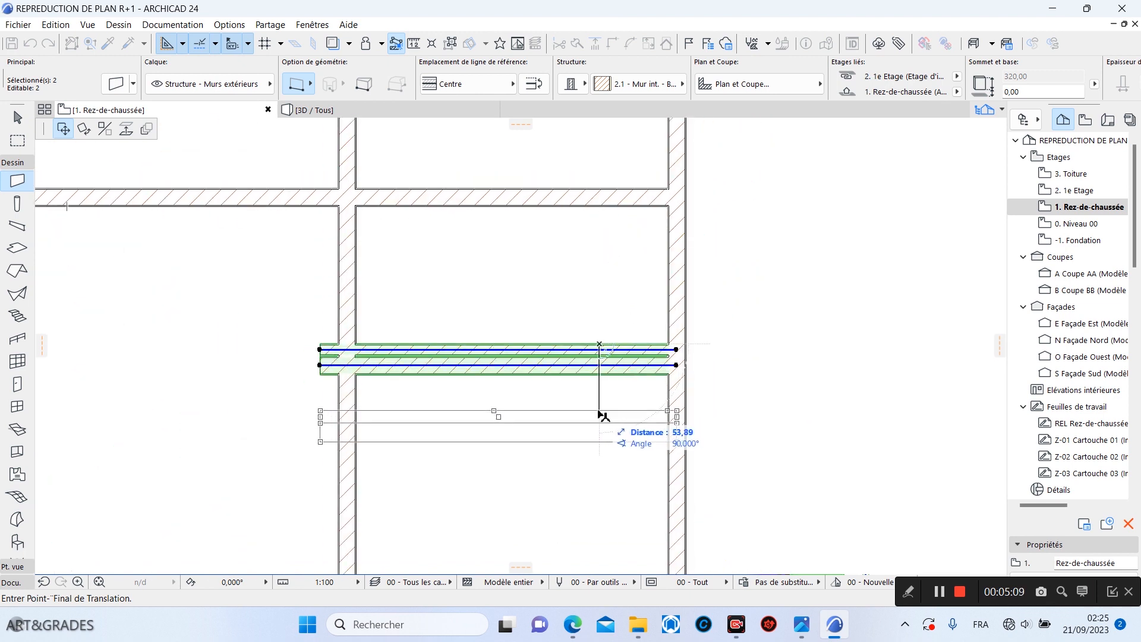
{"action": "left_click", "coordinate": [601, 350], "text": "shift"}
Step: Move the 18 cm brick wall copy 110 cm straight down from the thin wall's lower face
{"action": "scroll", "coordinate": [605, 333], "scroll_direction": "up", "scroll_amount": 4}
{"action": "scroll", "coordinate": [604, 322], "scroll_direction": "up", "scroll_amount": 2}
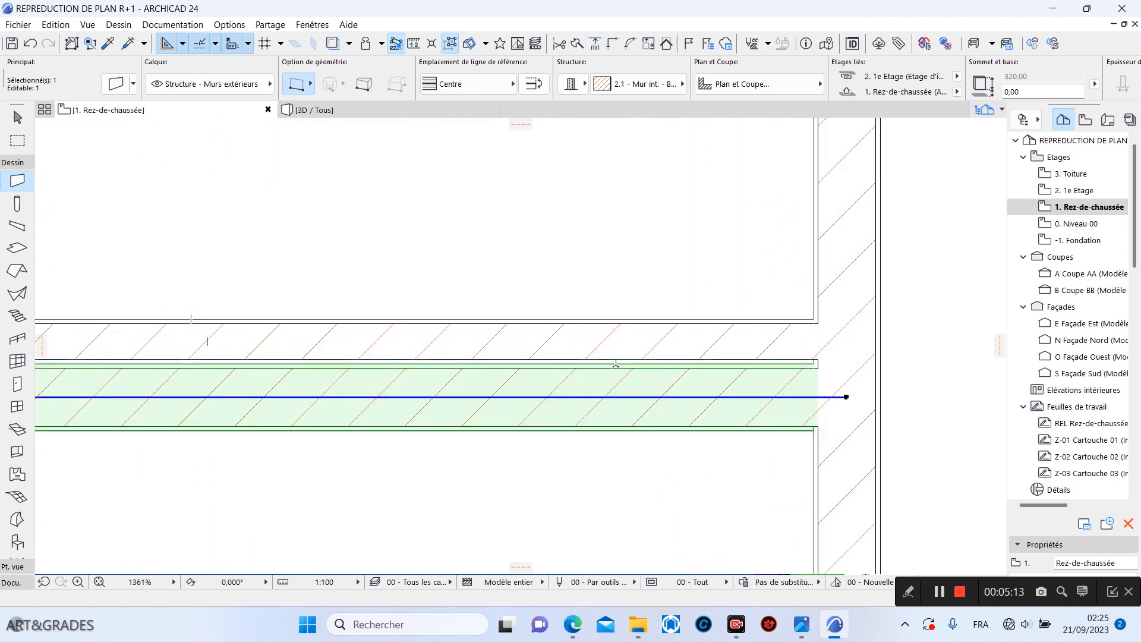
{"action": "left_click", "coordinate": [614, 364]}
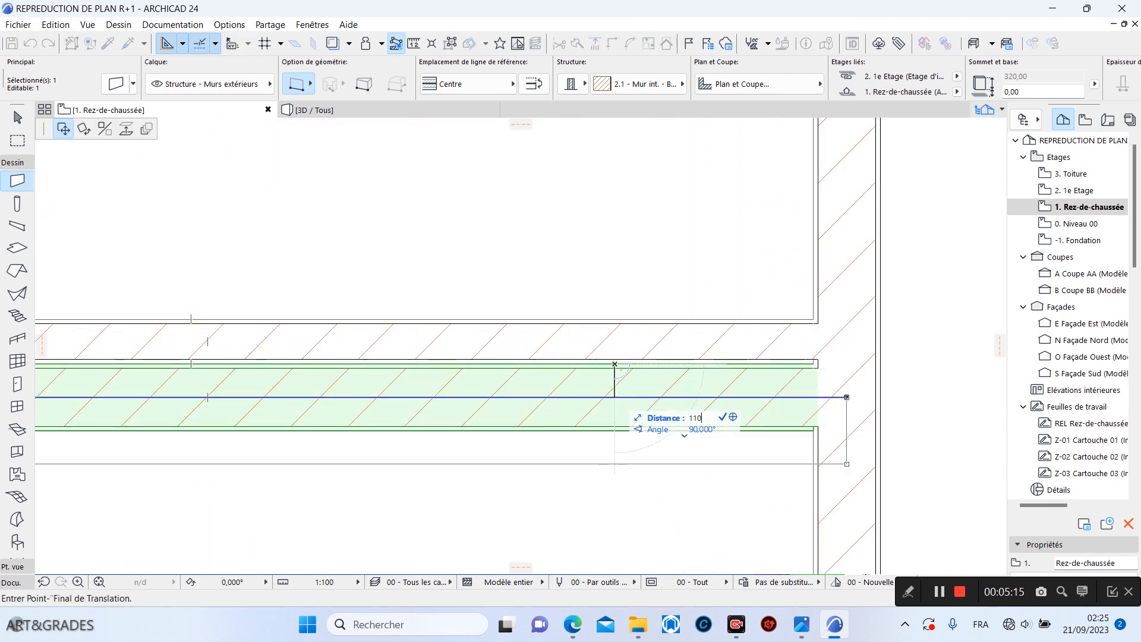
{"action": "left_click", "coordinate": [684, 364]}
{"action": "scroll", "coordinate": [709, 351], "scroll_direction": "down", "scroll_amount": 3}
{"action": "scroll", "coordinate": [708, 351], "scroll_direction": "down", "scroll_amount": 3}
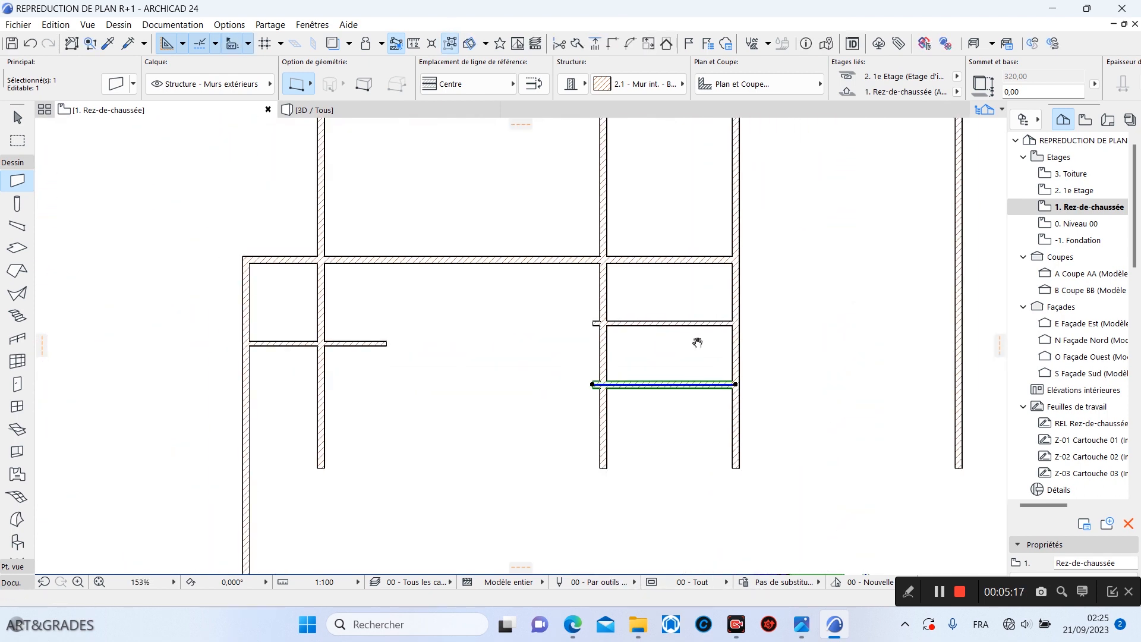
{"action": "middle_click_drag", "start_coordinate": [695, 339], "coordinate": [587, 412]}
Step: Consult the PDF plan and copy the moved wall 15 cm straight down against its own lower face
{"action": "left_click", "coordinate": [579, 560]}
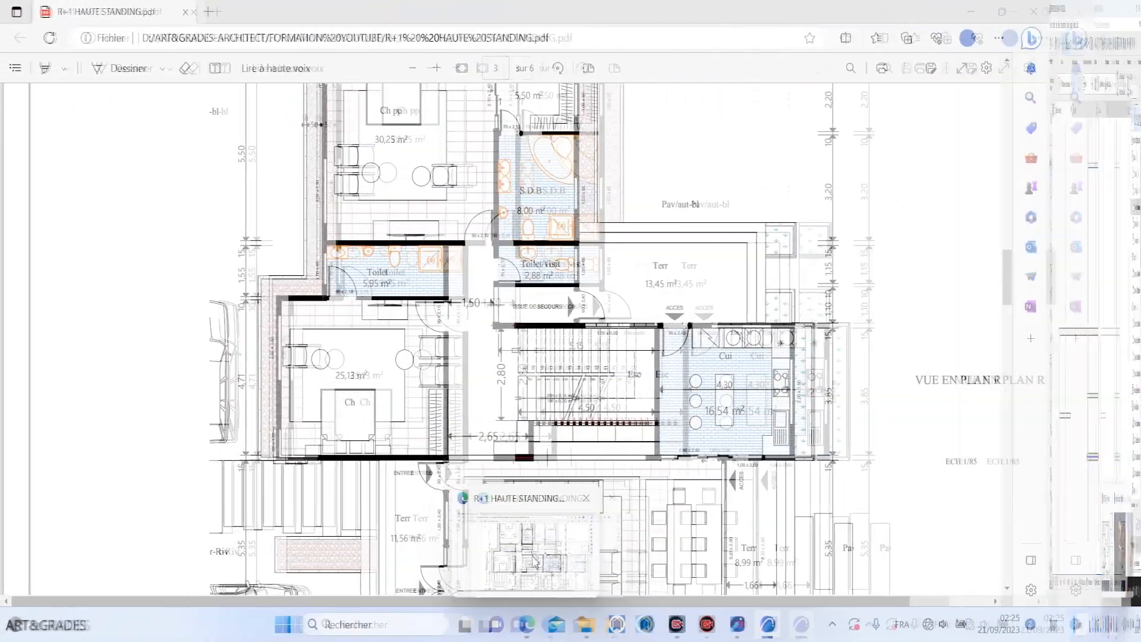
{"action": "key", "text": "alt+Tab"}
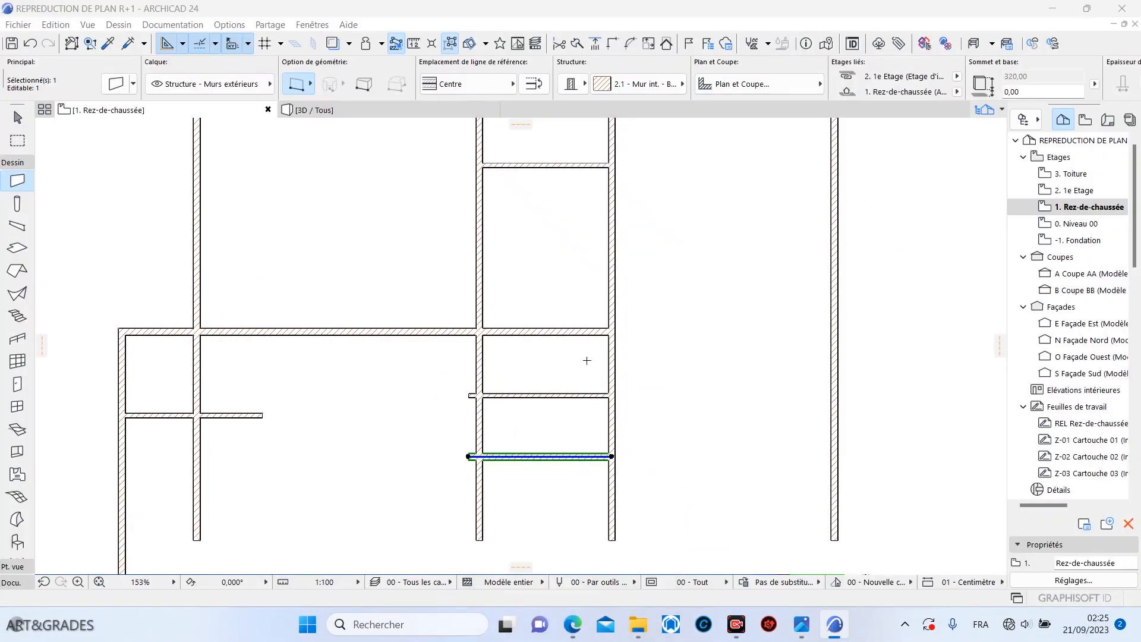
{"action": "scroll", "coordinate": [611, 333], "scroll_direction": "up", "scroll_amount": 5}
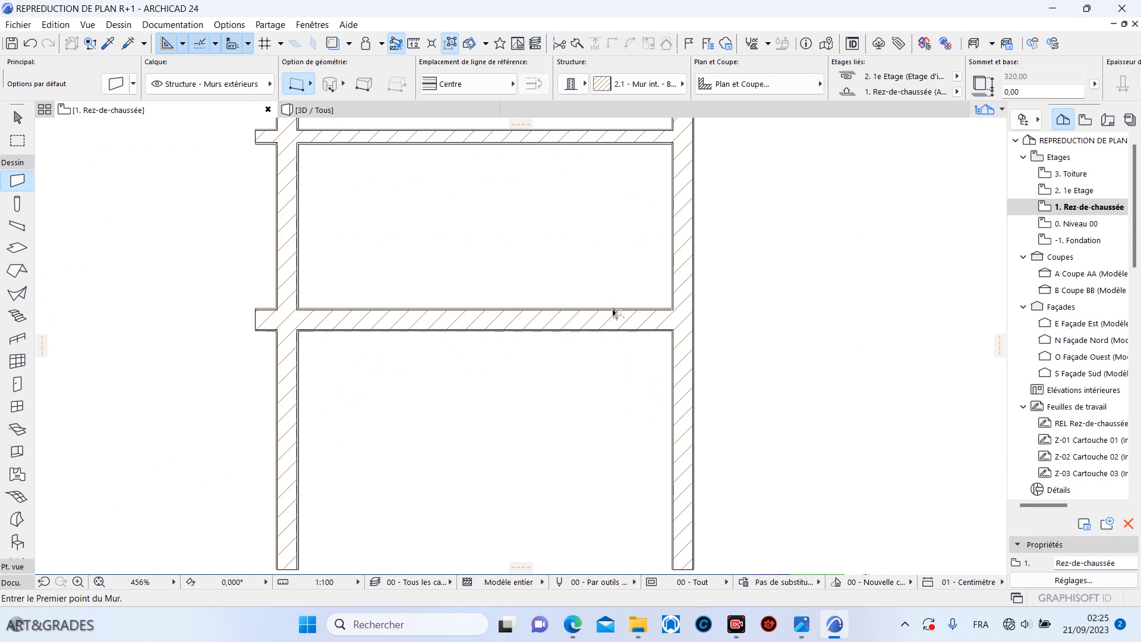
{"action": "left_click", "coordinate": [615, 309]}
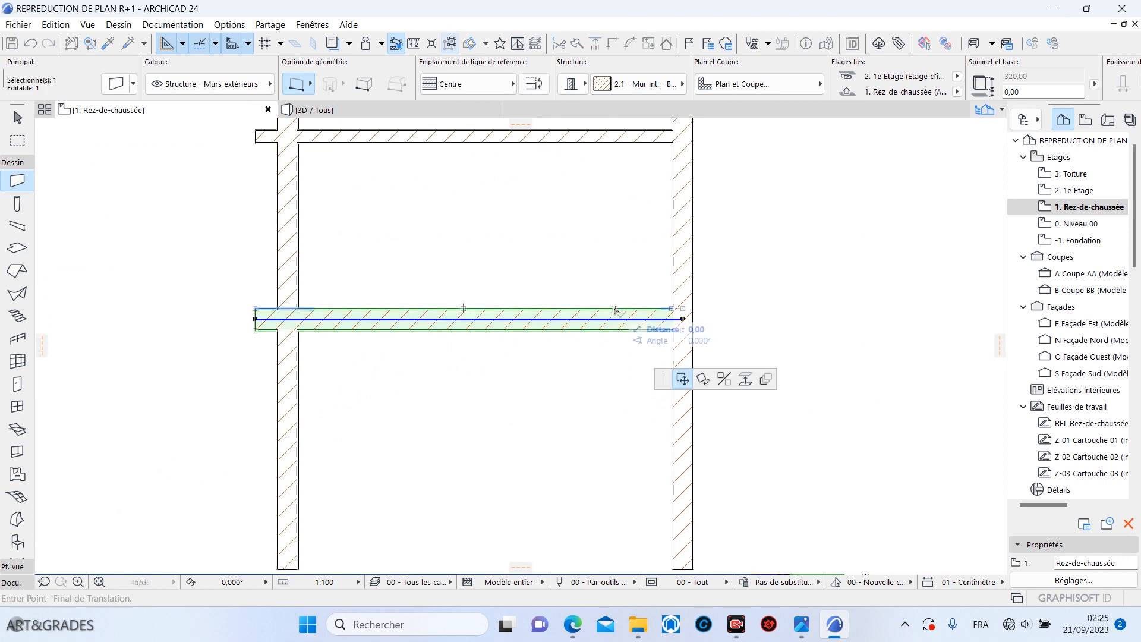
{"action": "left_click", "coordinate": [752, 377]}
{"action": "scroll", "coordinate": [621, 335], "scroll_direction": "up", "scroll_amount": 3}
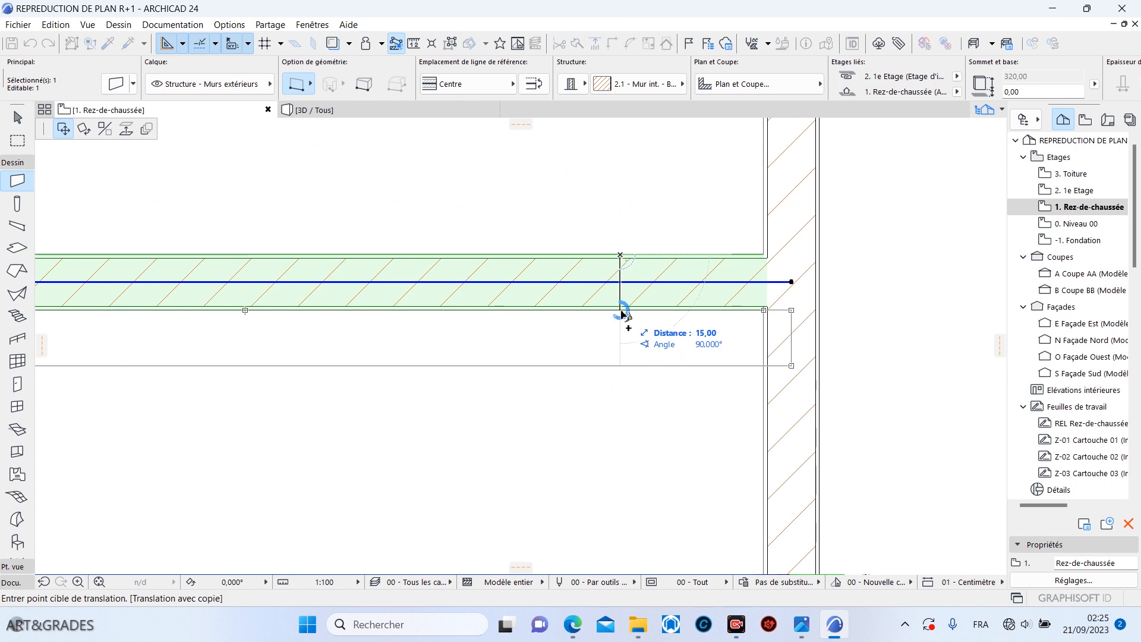
{"action": "left_click", "coordinate": [621, 311]}
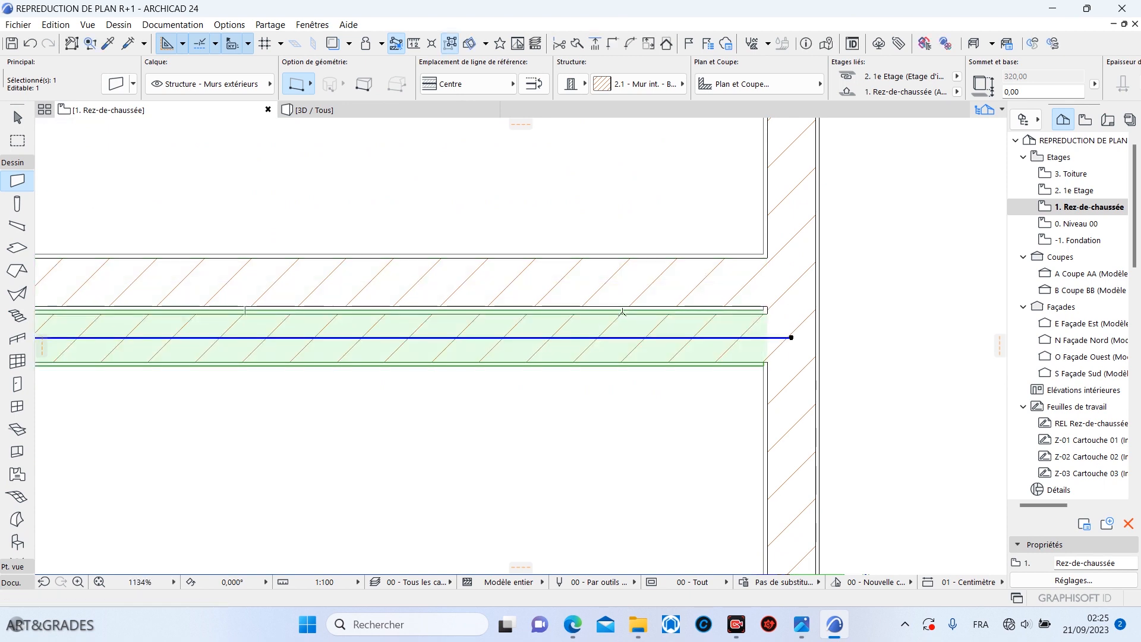
Step: Move the new horizontal copy 385 cm straight down
{"action": "left_click", "coordinate": [622, 311]}
{"action": "left_click", "coordinate": [682, 383]}
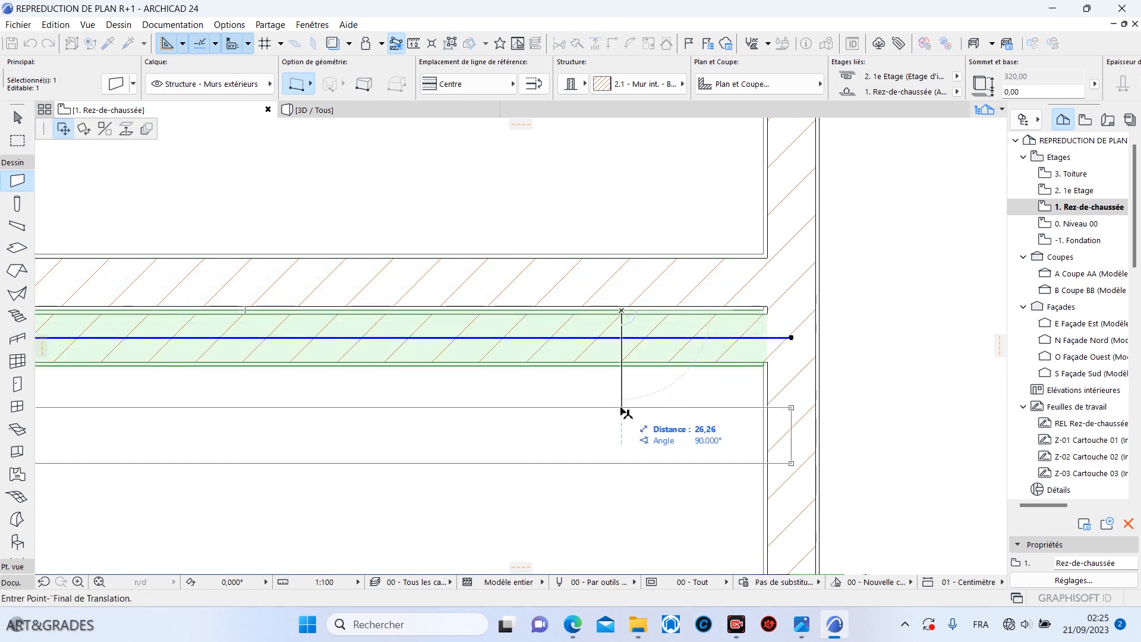
{"action": "type", "text": "3"}
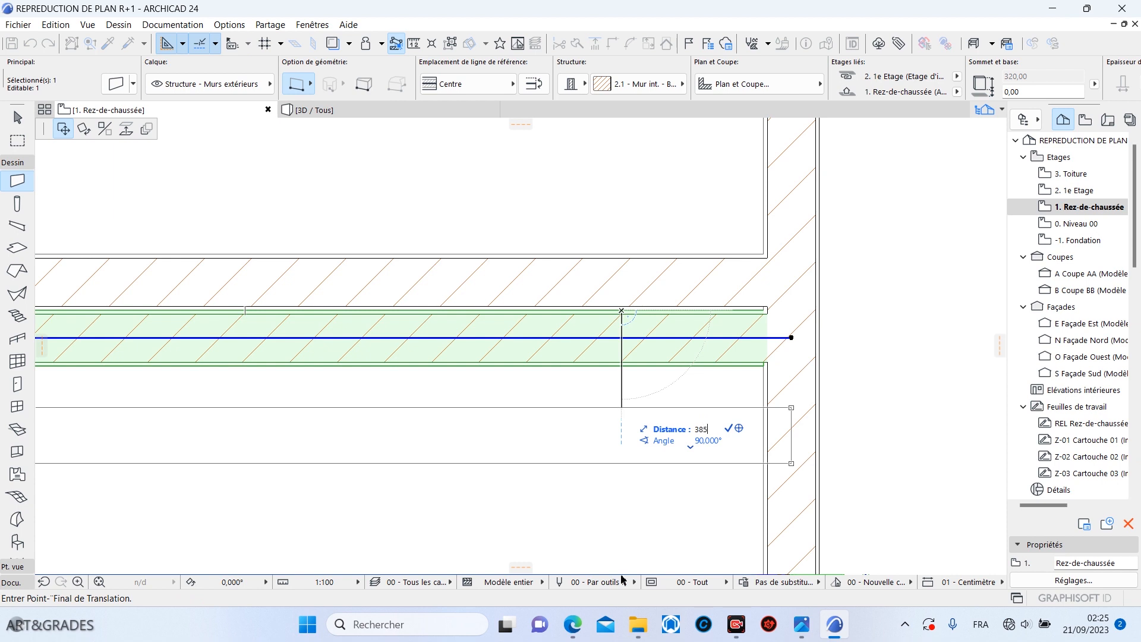
{"action": "type", "text": "85"}
{"action": "key", "text": "Return"}
{"action": "scroll", "coordinate": [713, 345], "scroll_direction": "down", "scroll_amount": 5}
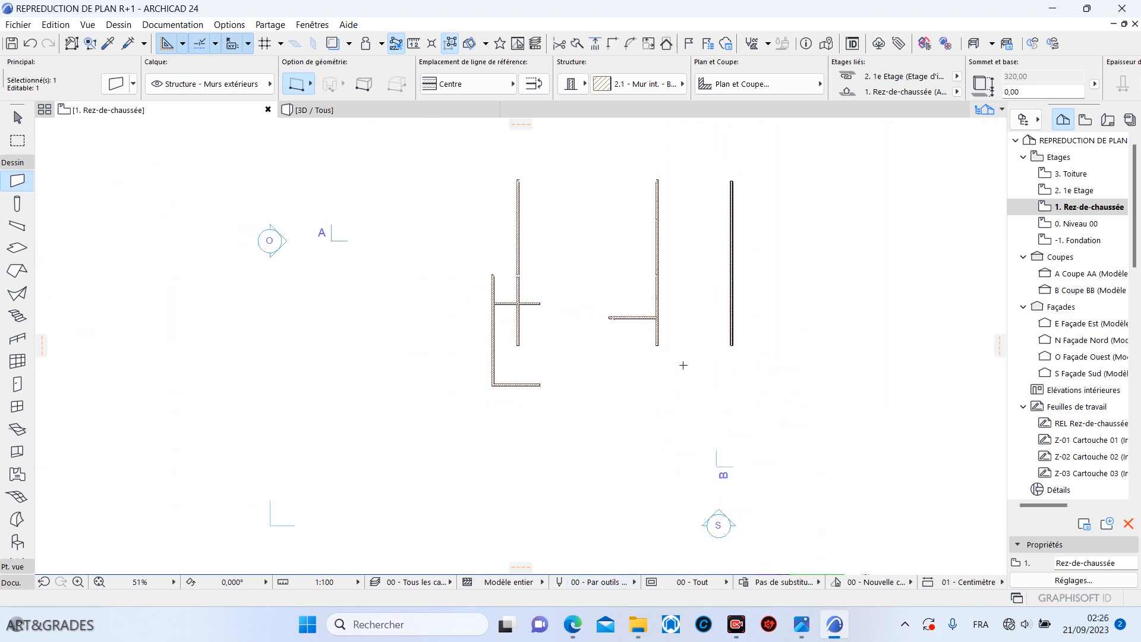
Step: Extend the two lower horizontal walls to the far right vertical wall with Adjust
{"action": "mouse_move", "coordinate": [574, 625]}
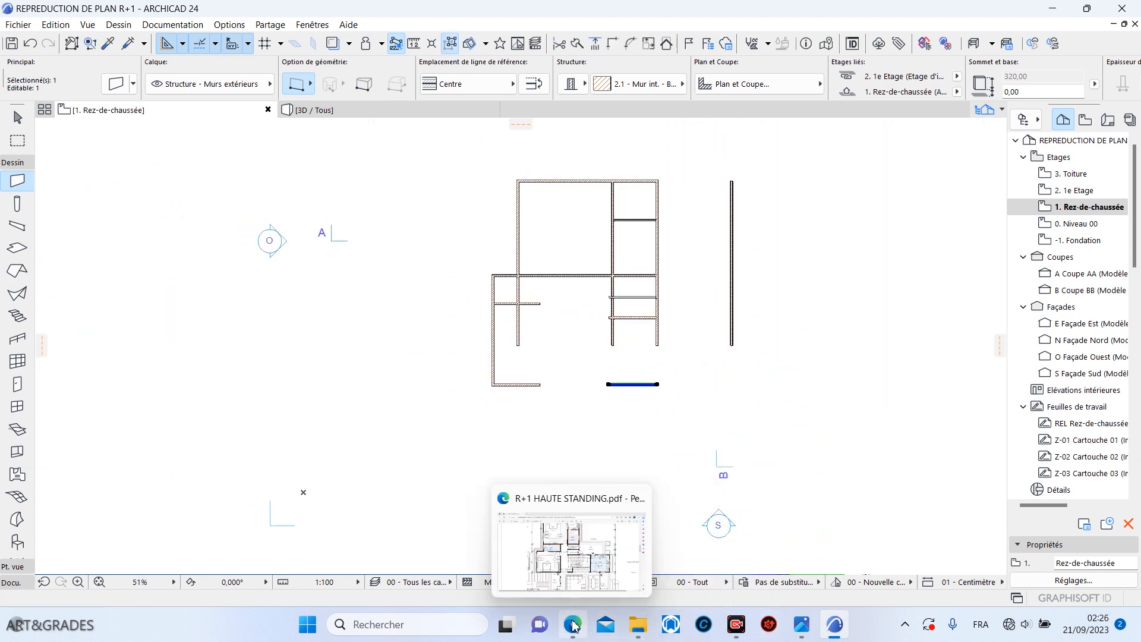
{"action": "mouse_move", "coordinate": [582, 564]}
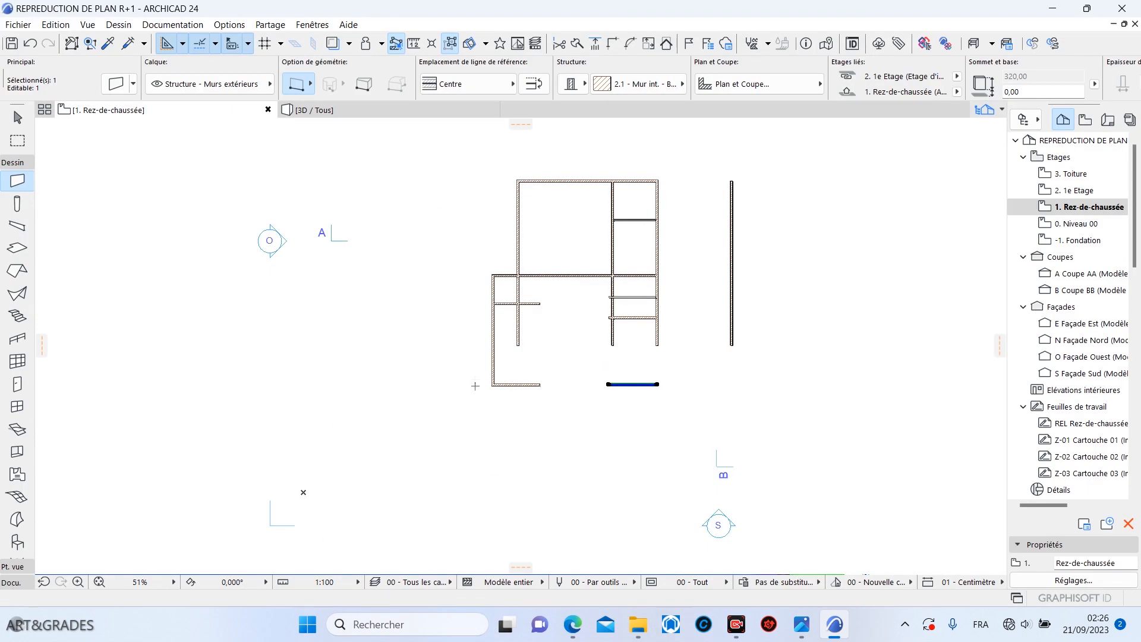
{"action": "scroll", "coordinate": [616, 324], "scroll_direction": "up", "scroll_amount": 3}
{"action": "left_click", "coordinate": [612, 320], "text": "shift"}
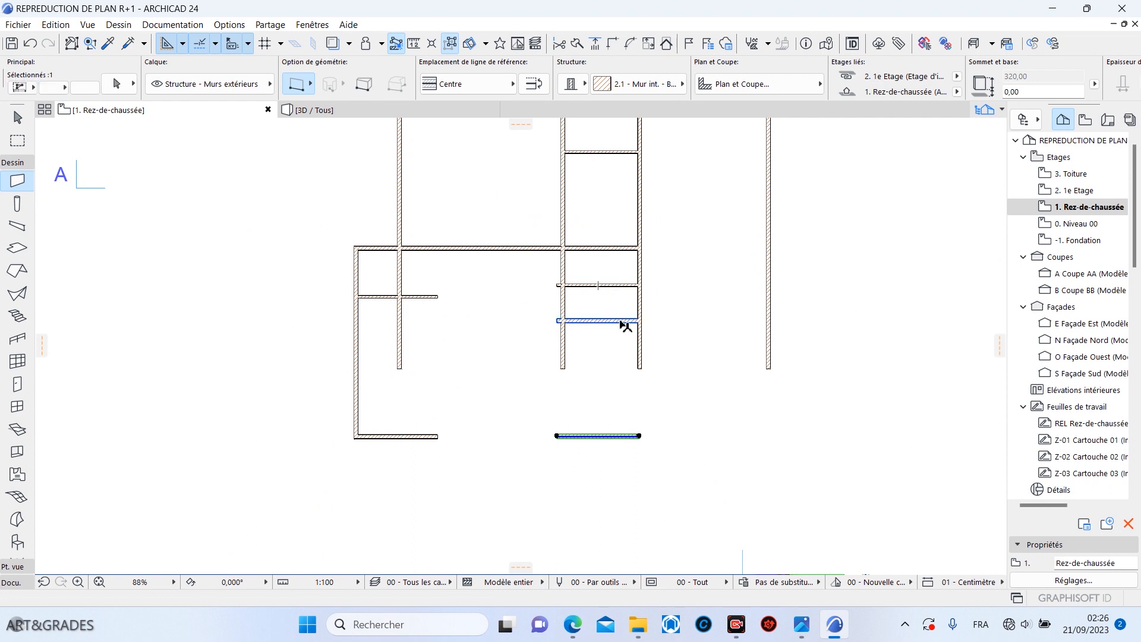
{"action": "left_click", "coordinate": [596, 45]}
{"action": "scroll", "coordinate": [780, 320], "scroll_direction": "up", "scroll_amount": 5}
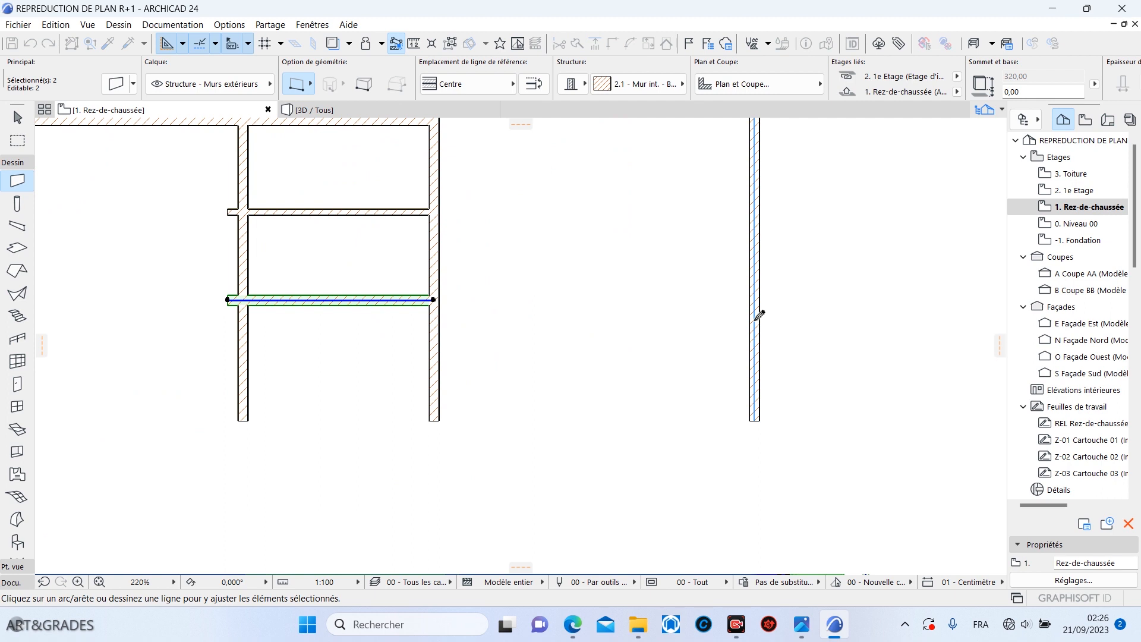
{"action": "left_click", "coordinate": [760, 315]}
{"action": "scroll", "coordinate": [654, 297], "scroll_direction": "down", "scroll_amount": 5}
{"action": "key", "text": "Escape"}
Step: Intersect the far right vertical wall with the lowest horizontal wall to form a corner
{"action": "left_click", "coordinate": [692, 341], "text": "shift"}
{"action": "left_click", "coordinate": [589, 412], "text": "shift"}
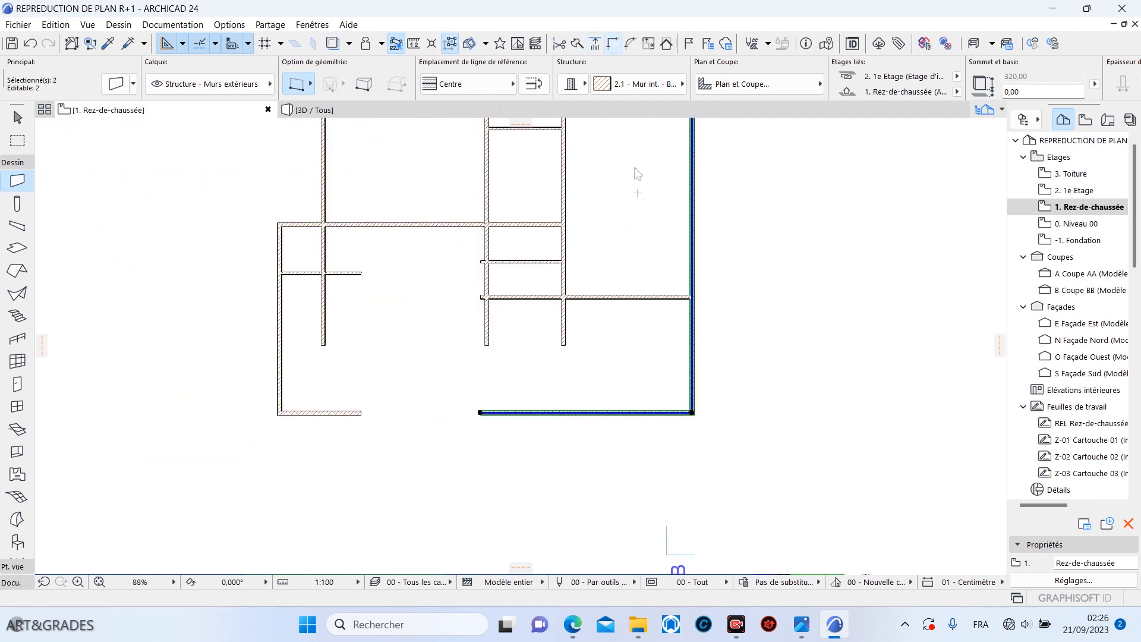
{"action": "key", "text": "Escape"}
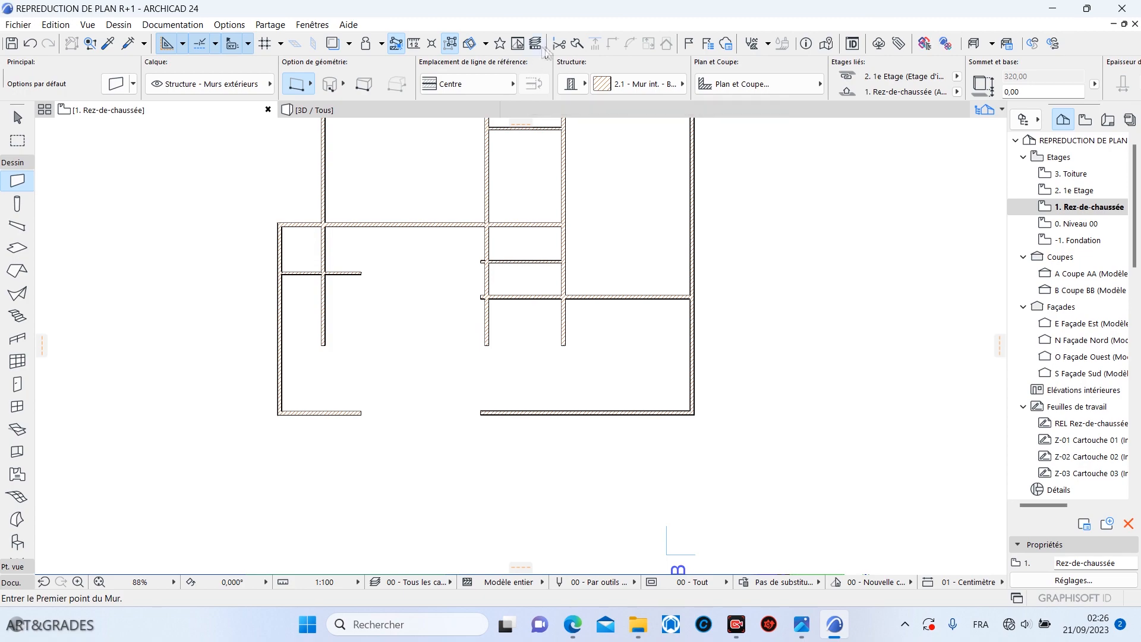
Step: Check the kitchen width in the PDF plan and copy the far right vertical wall 15 cm to the left
{"action": "key", "text": "alt+Tab"}
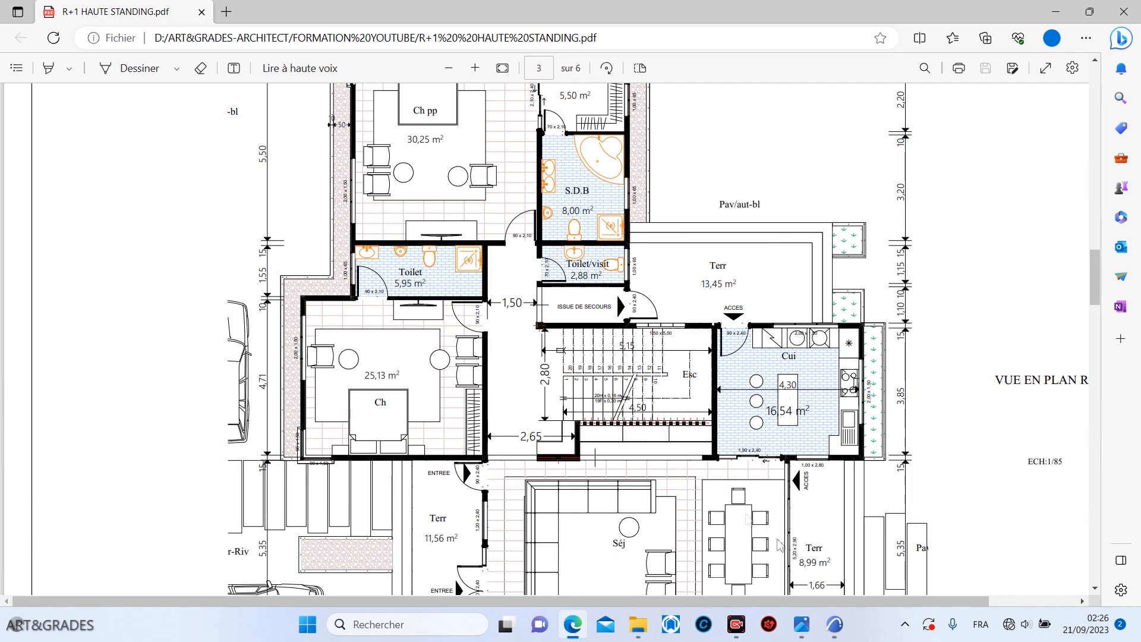
{"action": "left_click", "coordinate": [834, 624]}
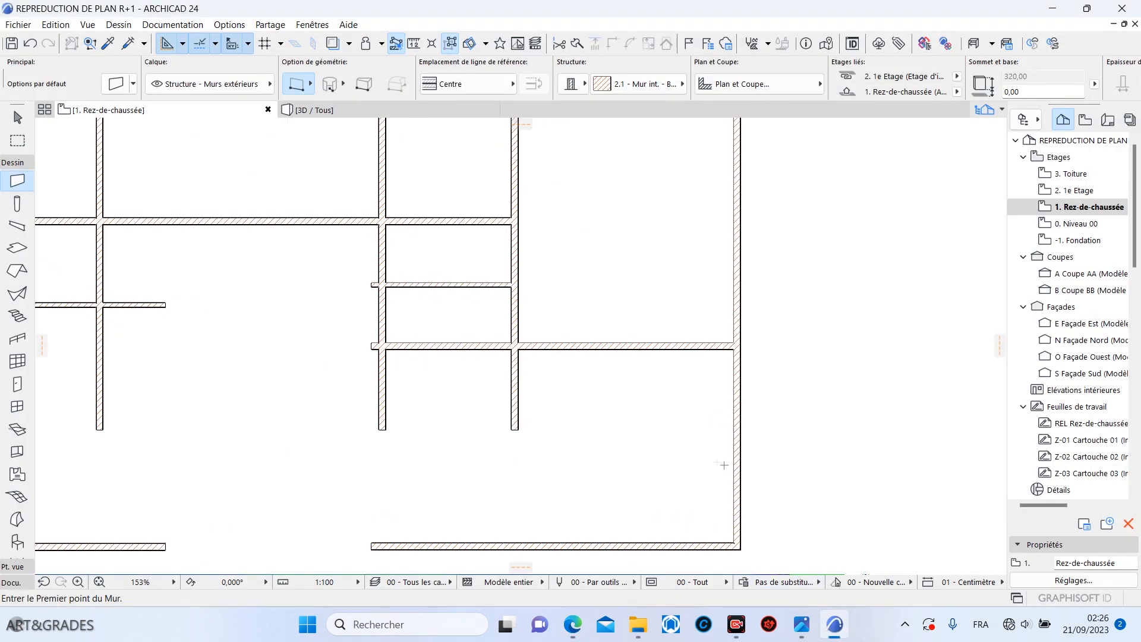
{"action": "left_click", "coordinate": [739, 466], "text": "shift"}
{"action": "left_click", "coordinate": [736, 460]}
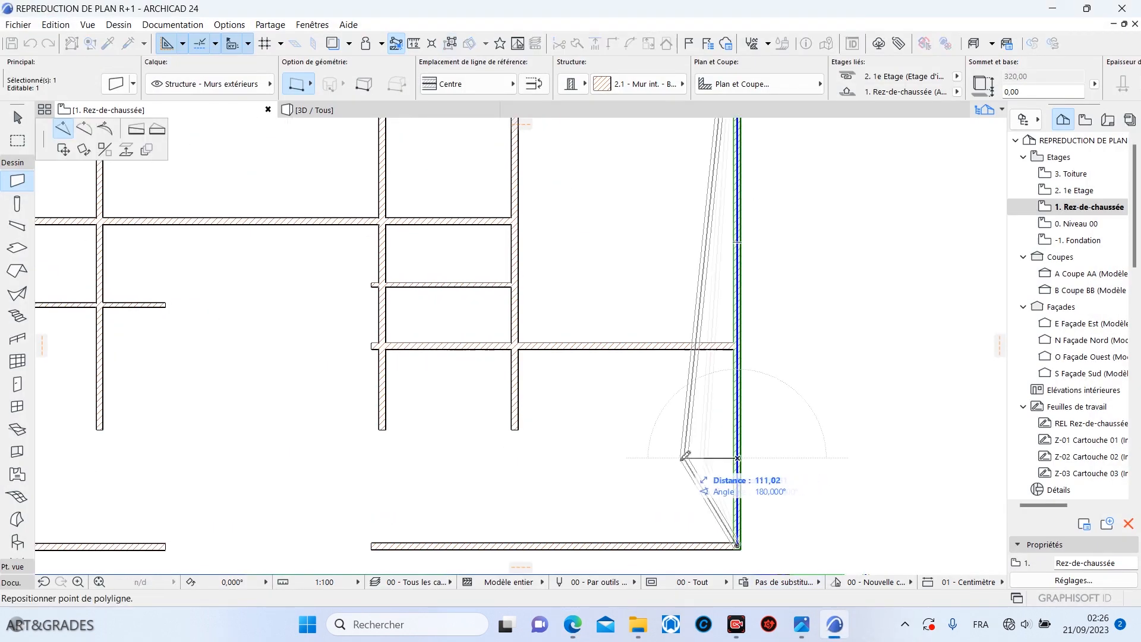
{"action": "left_click", "coordinate": [63, 149]}
{"action": "key", "text": "ctrl"}
{"action": "type", "text": "15"}
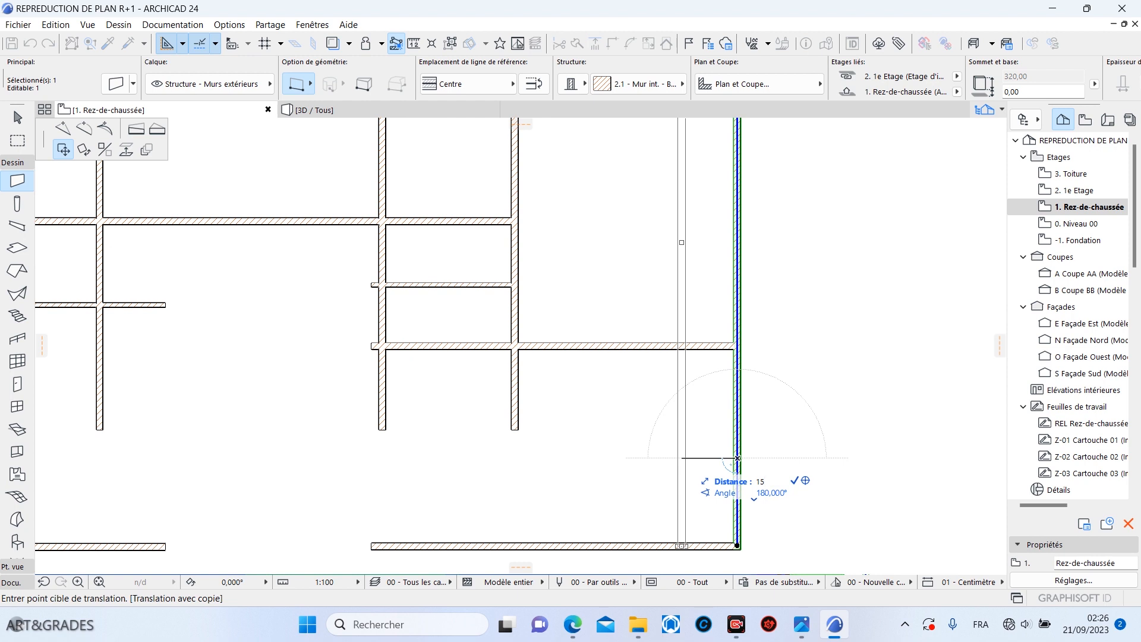
{"action": "key", "text": "Return"}
{"action": "scroll", "coordinate": [727, 479], "scroll_direction": "up", "scroll_amount": 10}
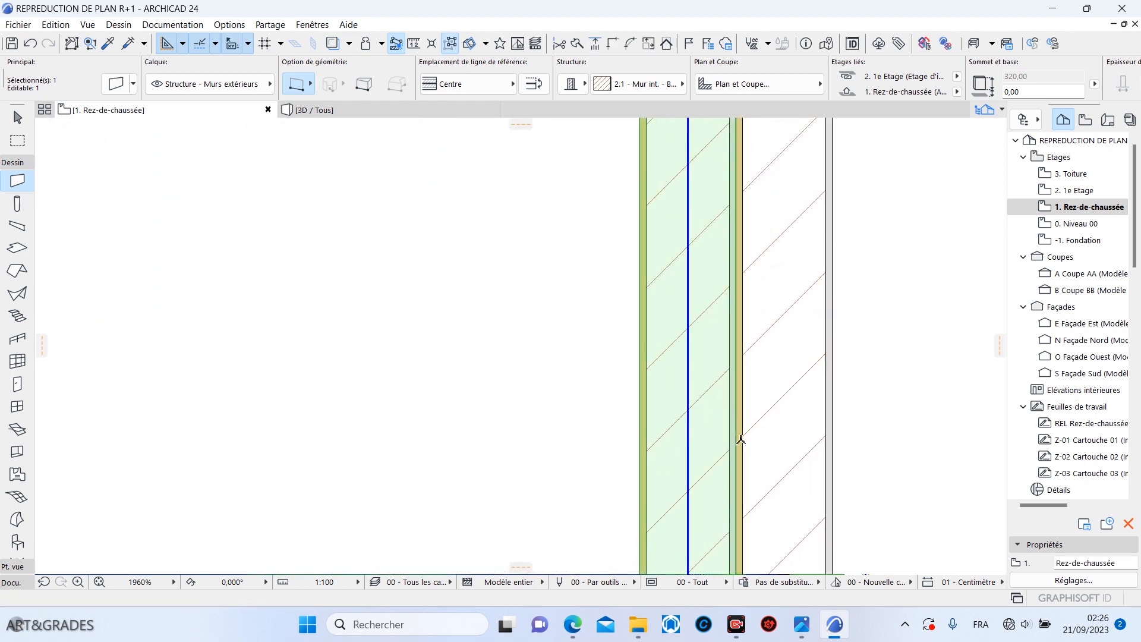
Step: Move the vertical copy 430 cm horizontally to the left
{"action": "left_click", "coordinate": [736, 431]}
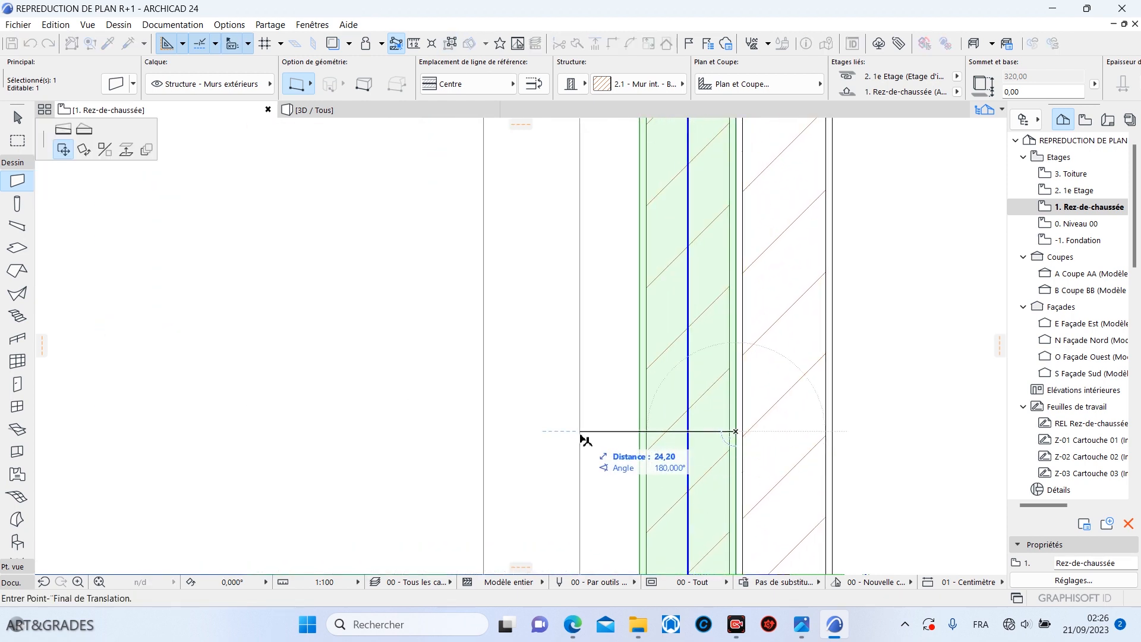
{"action": "type", "text": "430"}
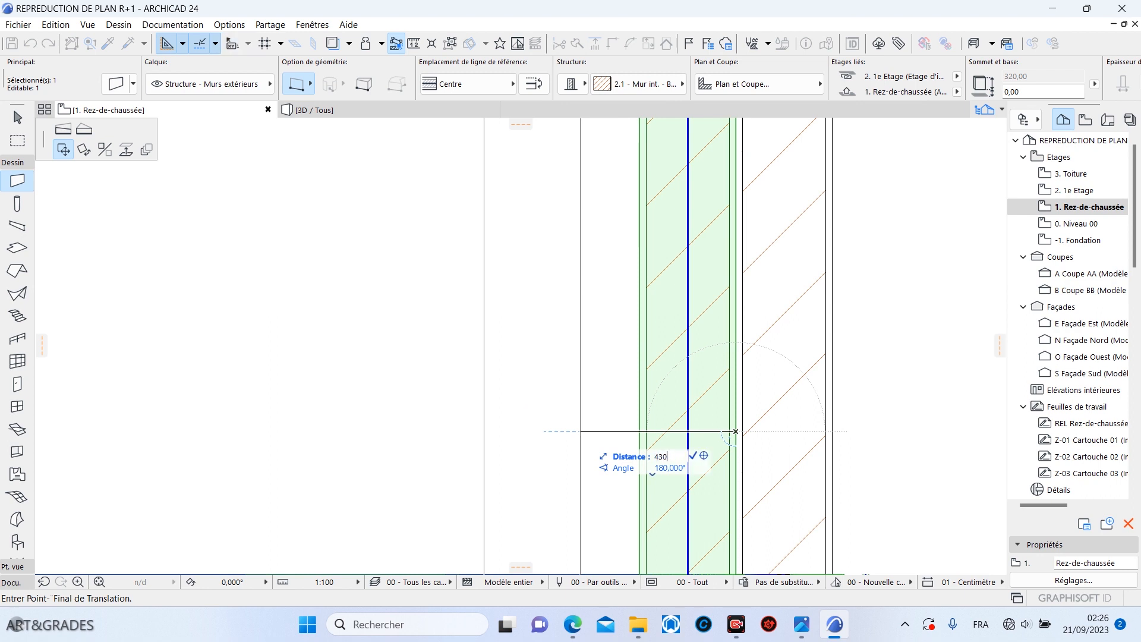
{"action": "key", "text": "Return"}
{"action": "scroll", "coordinate": [379, 382], "scroll_direction": "down", "scroll_amount": 15}
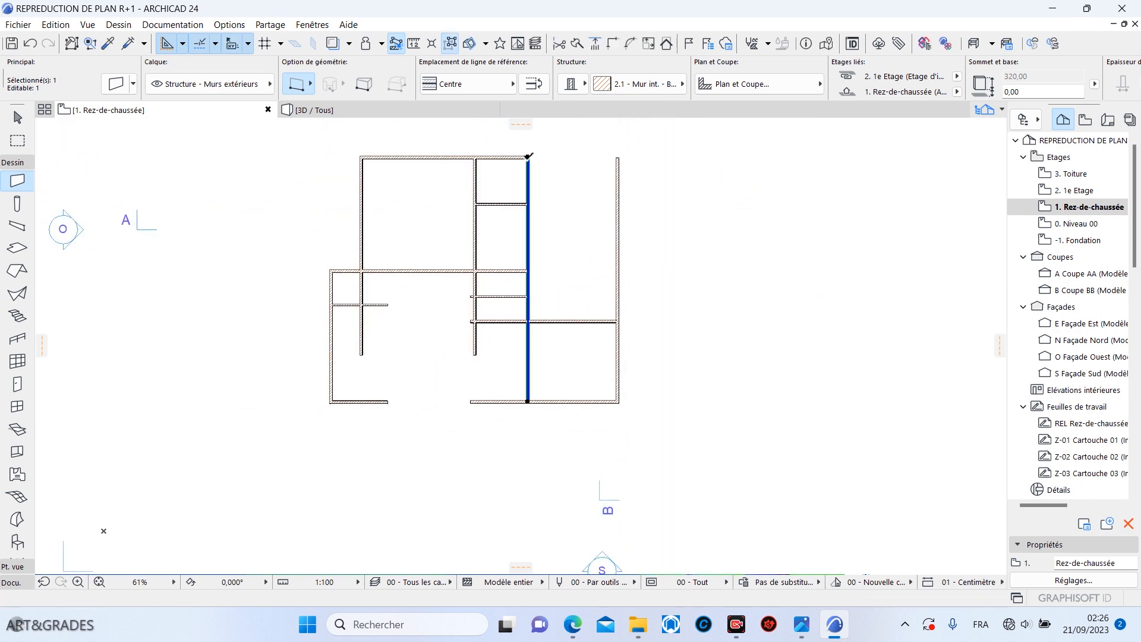
Step: Shorten the vertical copy to about 116 cm above the lowest wall and trim the original vertical wall's lower end to the kitchen's upper wall
{"action": "left_click", "coordinate": [528, 156]}
{"action": "scroll", "coordinate": [528, 333], "scroll_direction": "up", "scroll_amount": 3}
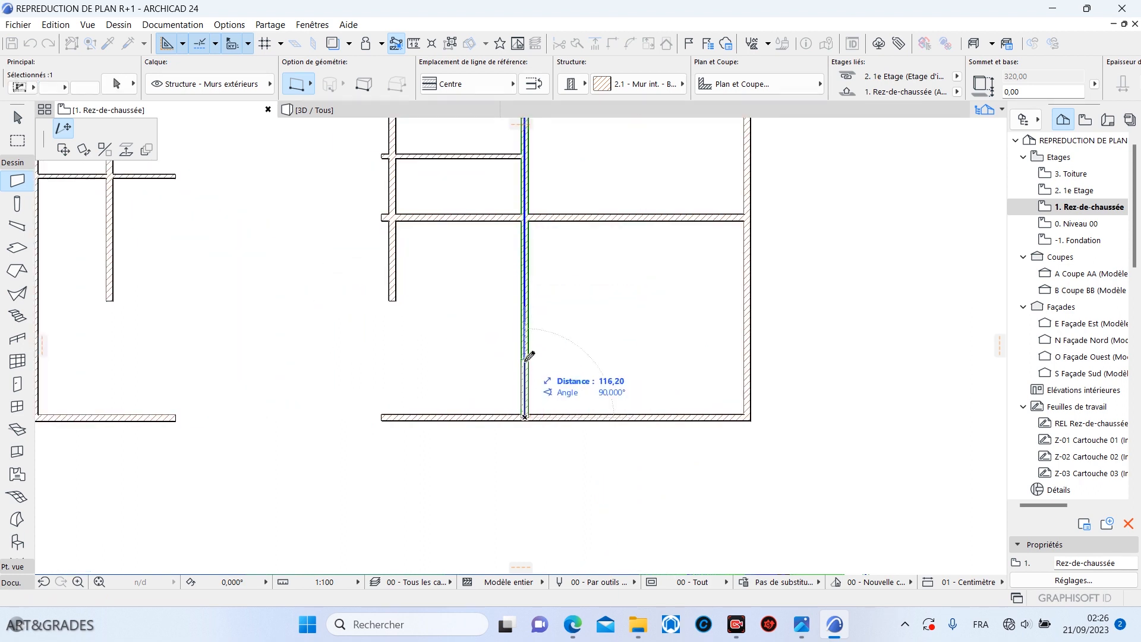
{"action": "left_click", "coordinate": [529, 357]}
{"action": "left_click", "coordinate": [527, 297]}
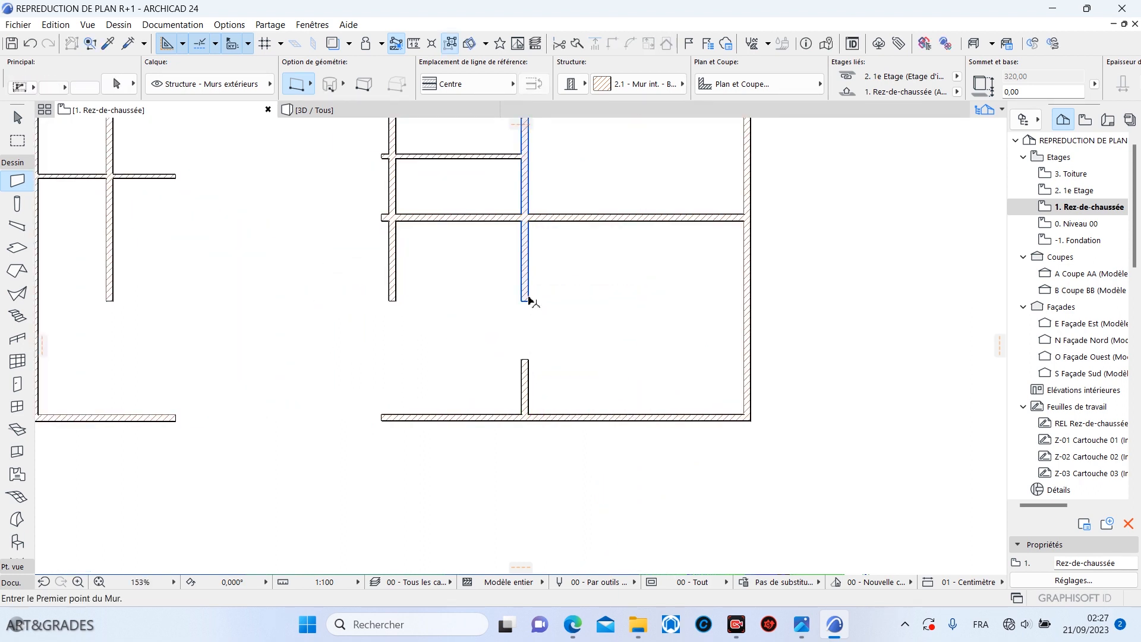
{"action": "left_click", "coordinate": [524, 300]}
{"action": "left_click", "coordinate": [529, 218]}
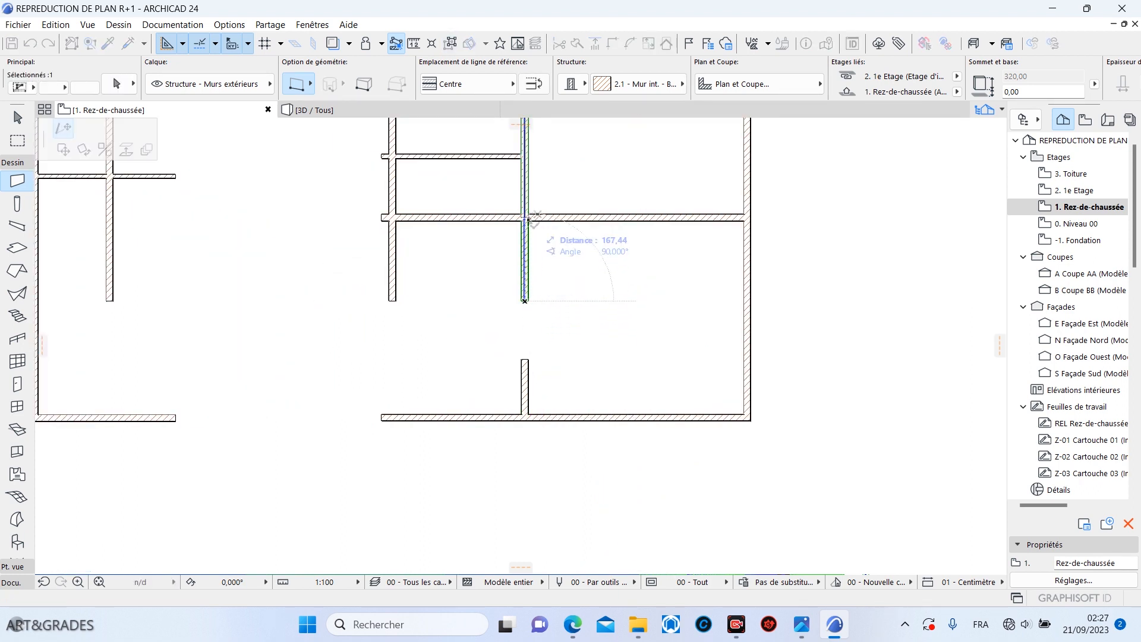
Step: Stretch the short vertical wall's upper end up to the kitchen's upper wall
{"action": "left_click", "coordinate": [526, 383]}
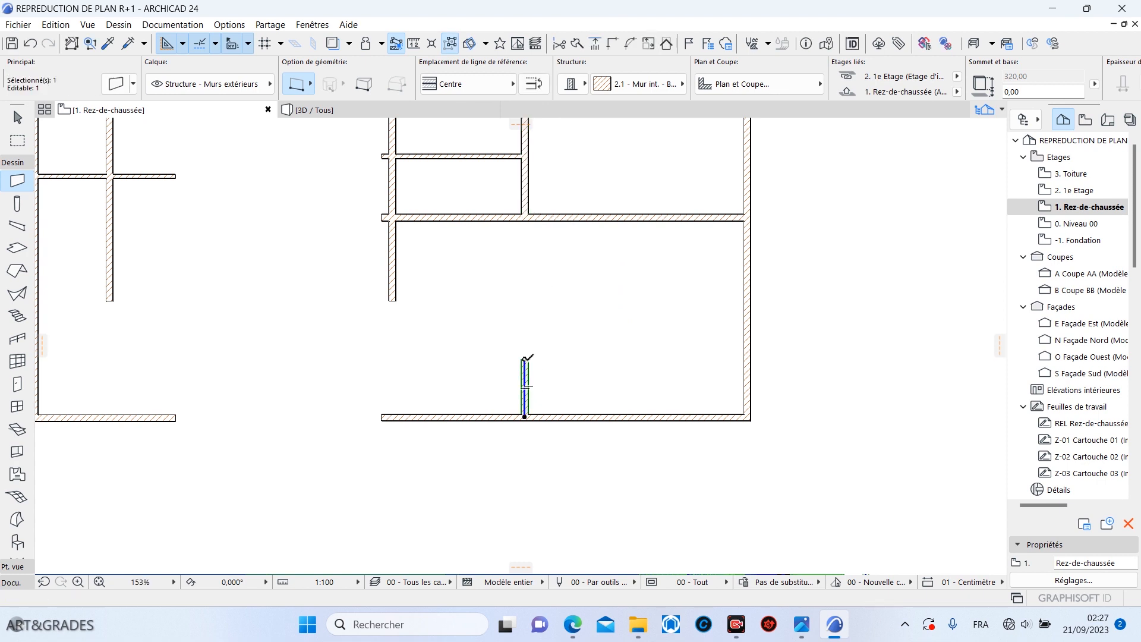
{"action": "left_click", "coordinate": [526, 359]}
{"action": "left_click", "coordinate": [528, 217]}
{"action": "key", "text": "Escape"}
Step: Shorten the far right vertical wall from its upper end and intersect it with the kitchen's upper wall to form a corner
{"action": "middle_click_drag", "start_coordinate": [589, 320], "coordinate": [535, 422]}
{"action": "scroll", "coordinate": [523, 333], "scroll_direction": "down", "scroll_amount": 5}
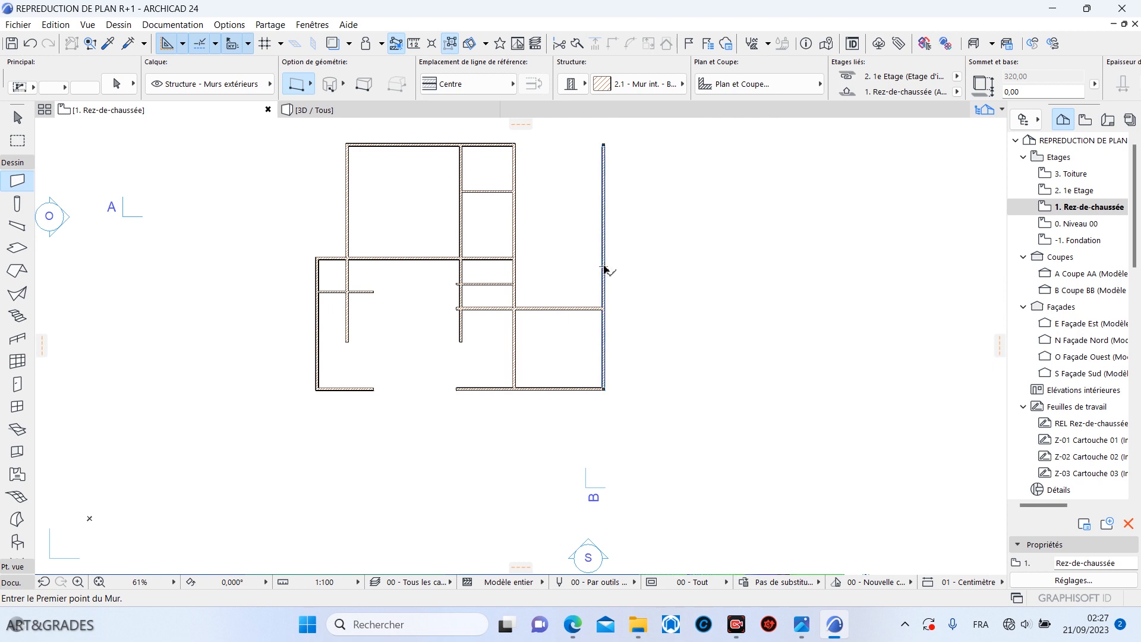
{"action": "left_click", "coordinate": [605, 269]}
{"action": "left_click", "coordinate": [604, 143]}
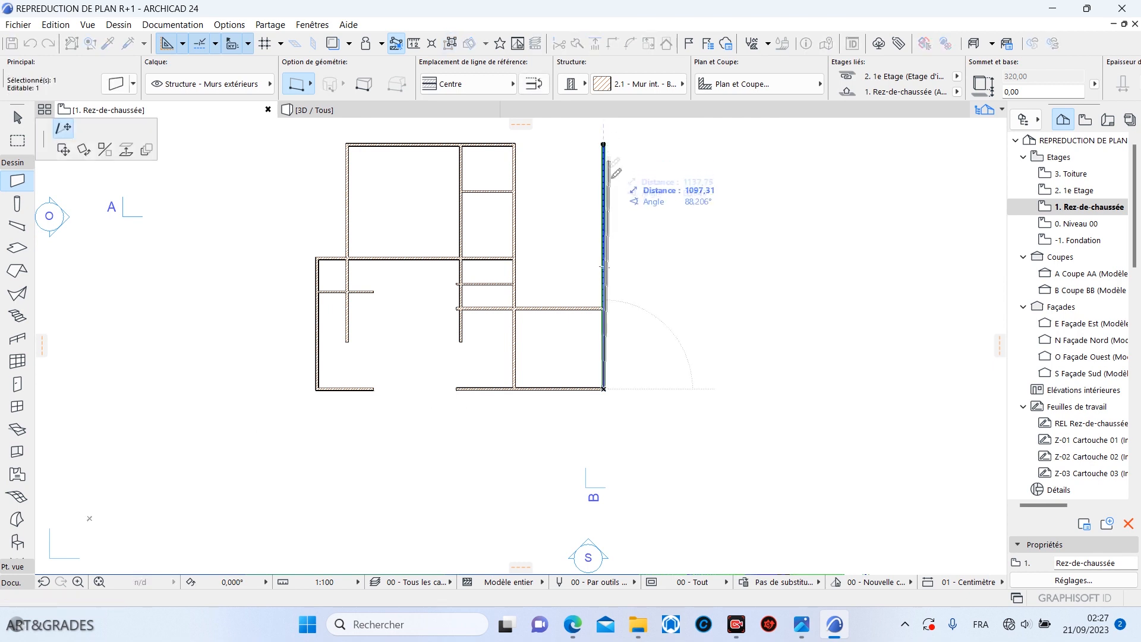
{"action": "left_click", "coordinate": [603, 291]}
{"action": "left_click", "coordinate": [600, 317], "text": "shift"}
{"action": "scroll", "coordinate": [595, 275], "scroll_direction": "up", "scroll_amount": 1}
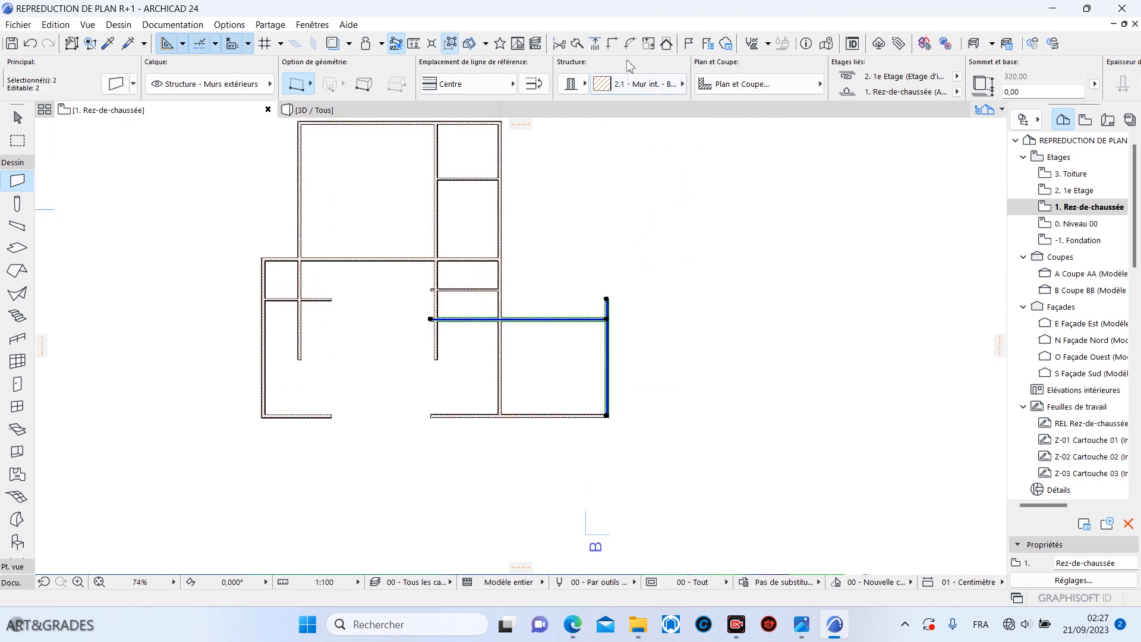
{"action": "key", "text": "Escape"}
Step: Check the stairwell dimensions on page 3 of the R+1 HAUTE STANDING PDF and return to ARCHICAD
{"action": "middle_click_drag", "start_coordinate": [527, 415], "coordinate": [637, 382]}
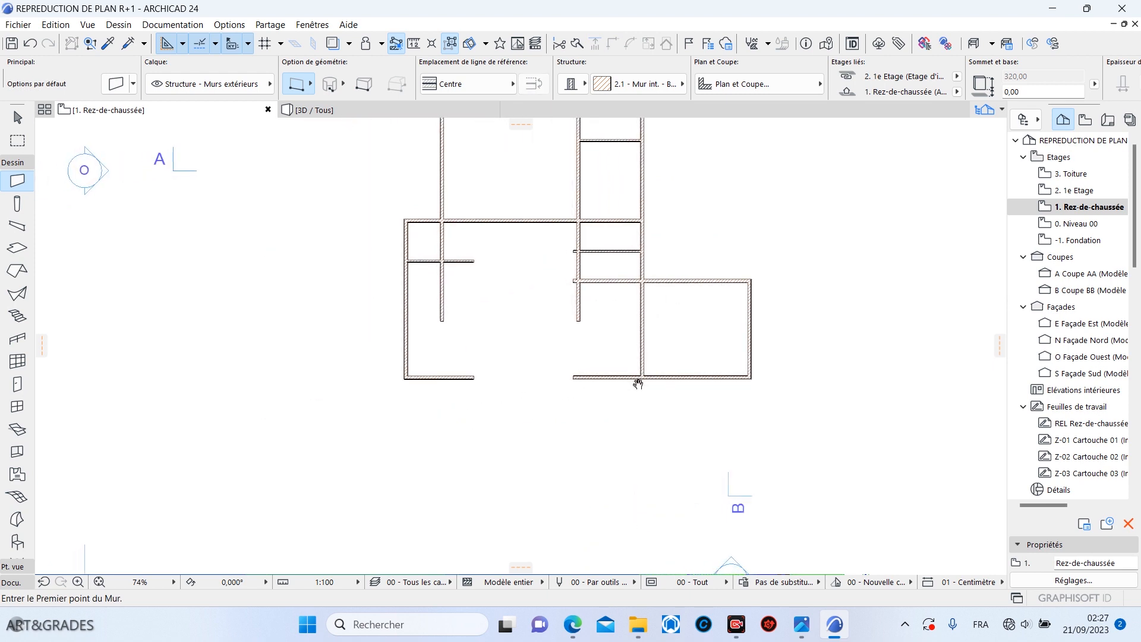
{"action": "mouse_move", "coordinate": [811, 632]}
{"action": "mouse_move", "coordinate": [573, 624]}
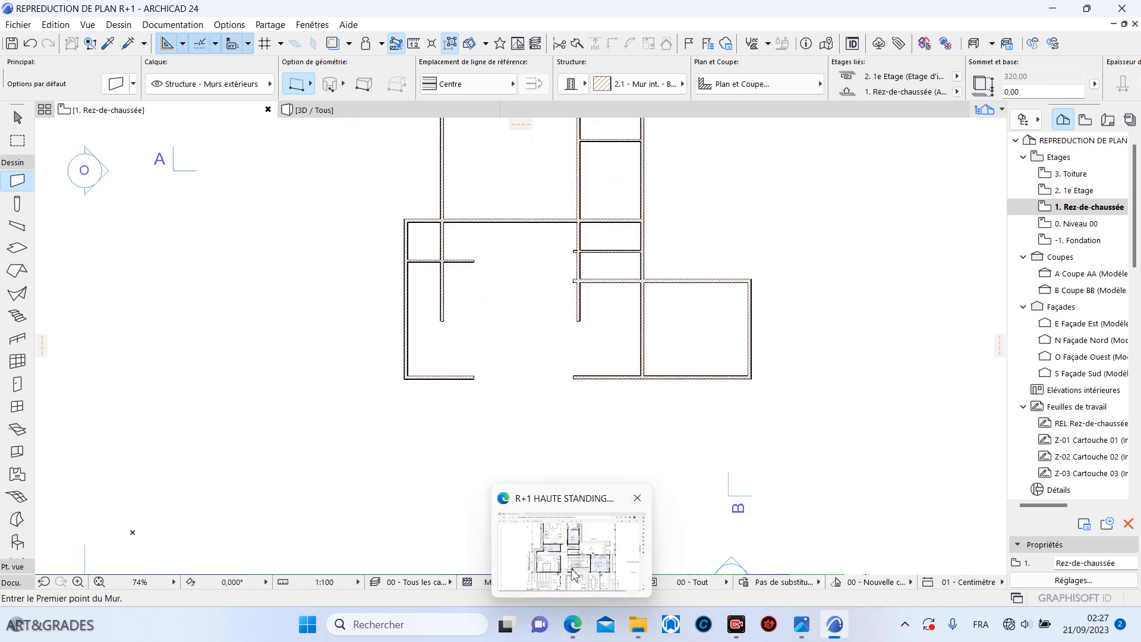
{"action": "left_click", "coordinate": [574, 571]}
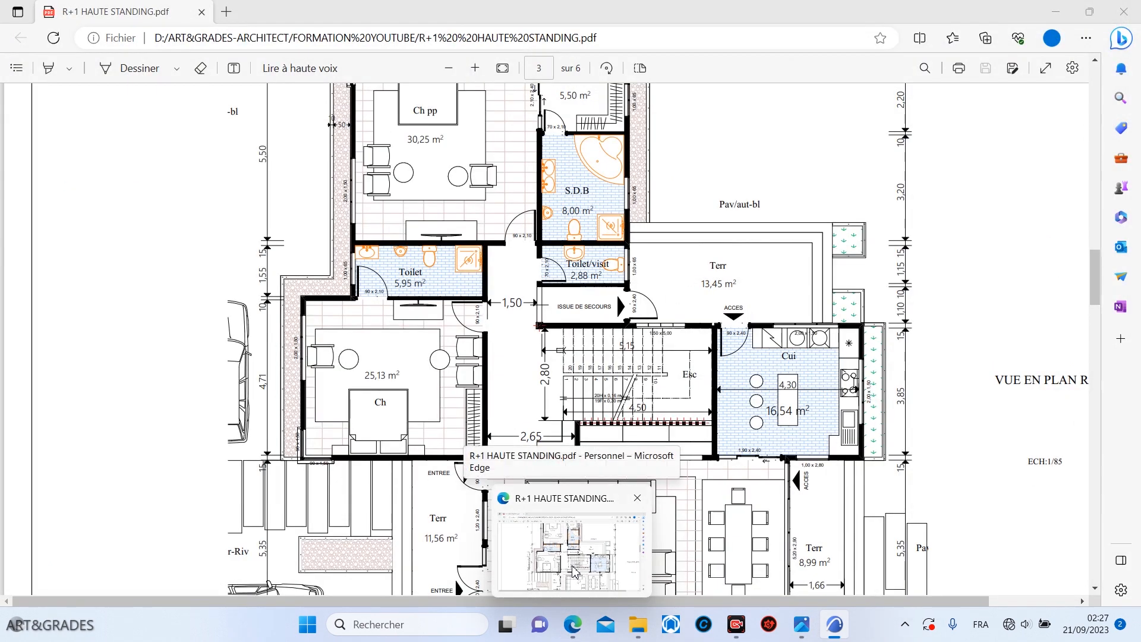
{"action": "left_click", "coordinate": [573, 570]}
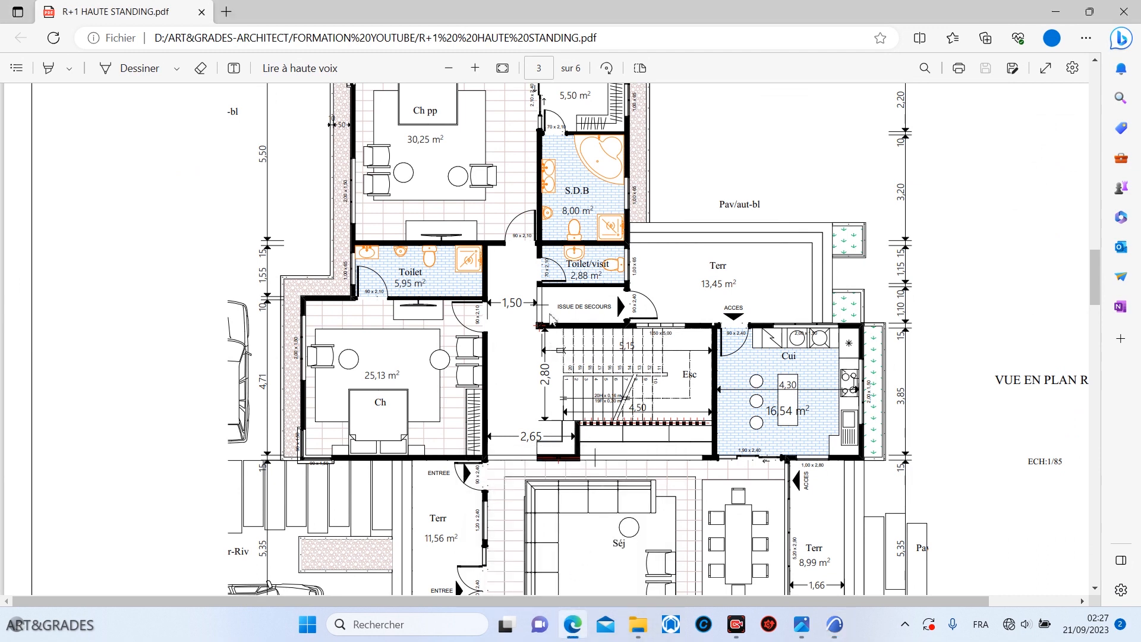
{"action": "mouse_move", "coordinate": [835, 627]}
{"action": "left_click", "coordinate": [834, 624]}
Step: Copy the kitchen's upper horizontal wall directly below itself and move the copy 280 cm down
{"action": "scroll", "coordinate": [618, 283], "scroll_direction": "up", "scroll_amount": 5}
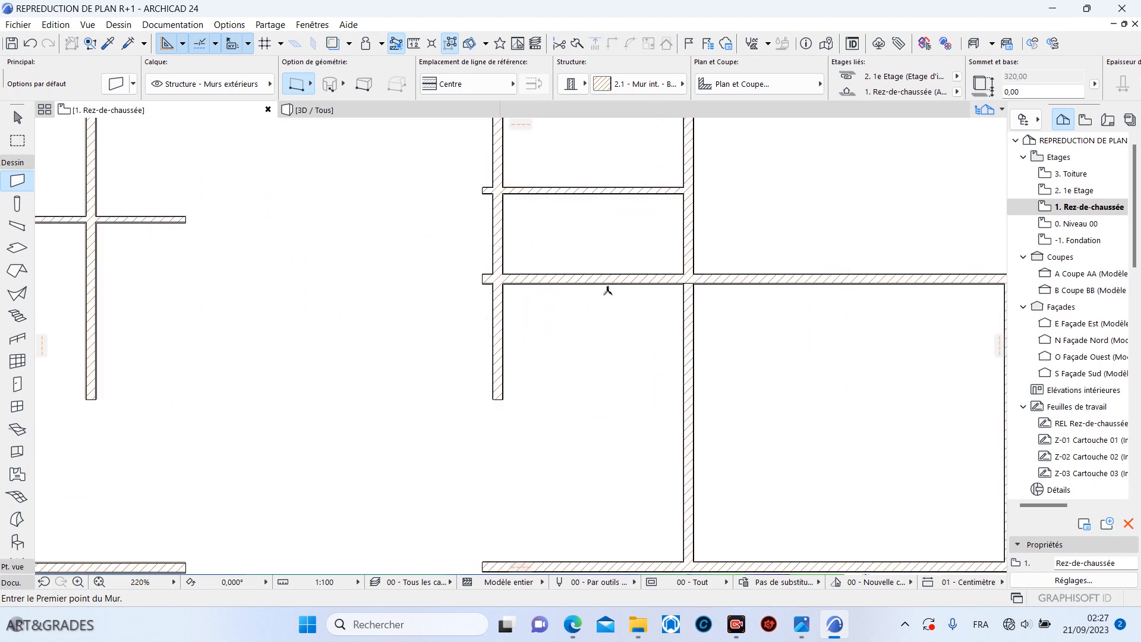
{"action": "left_click", "coordinate": [609, 268], "text": "shift"}
{"action": "left_click", "coordinate": [610, 264]}
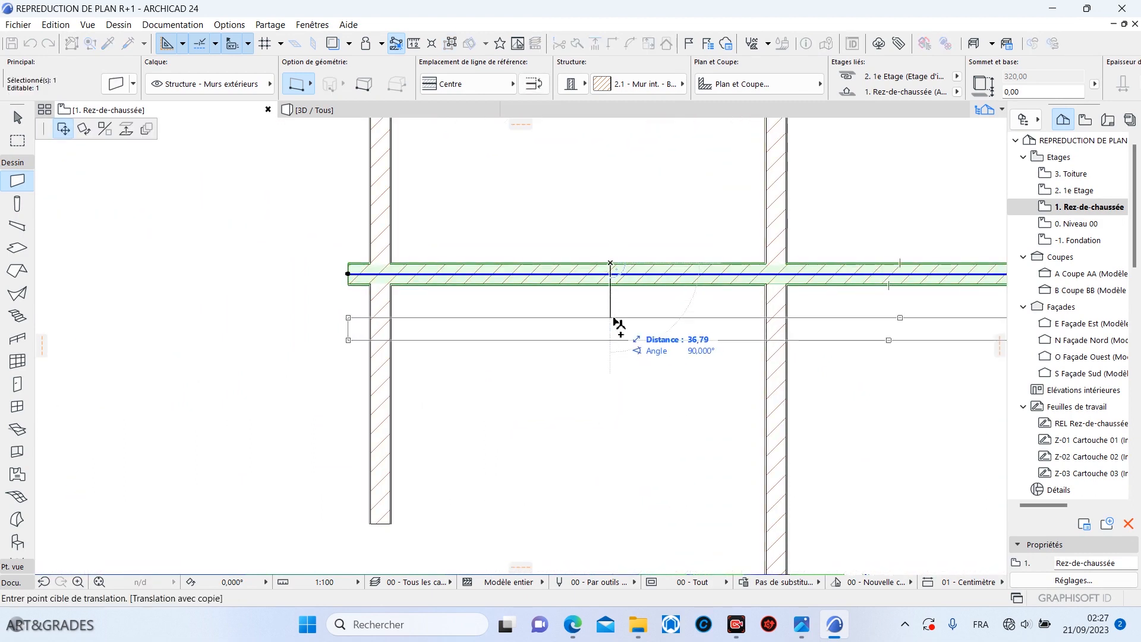
{"action": "left_click", "coordinate": [610, 285]}
{"action": "left_click", "coordinate": [611, 285]}
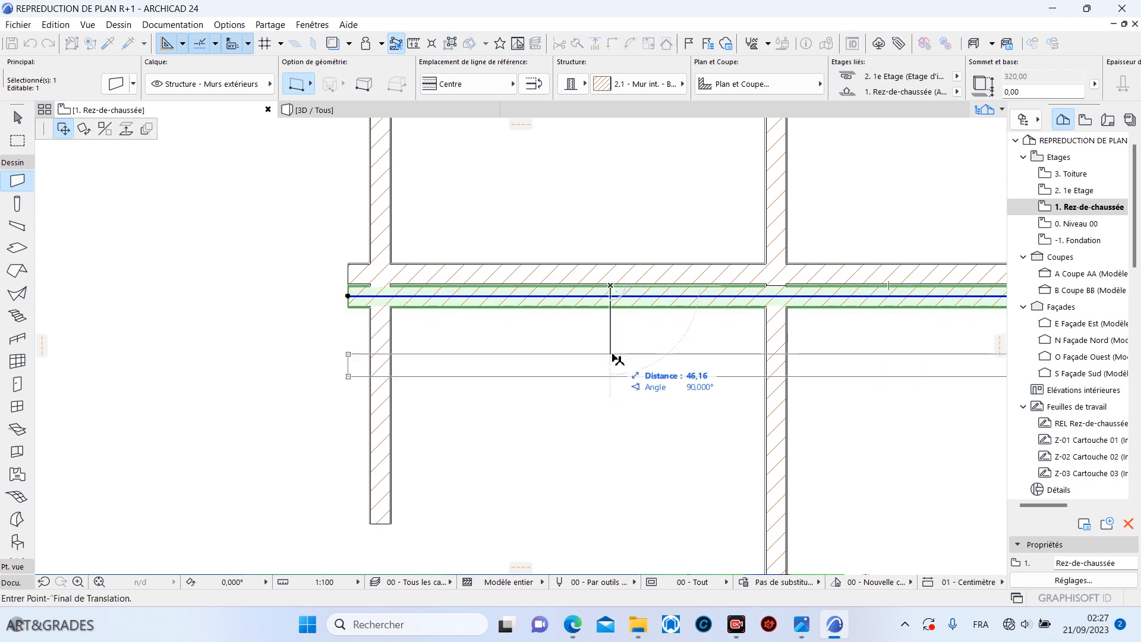
{"action": "type", "text": "280"}
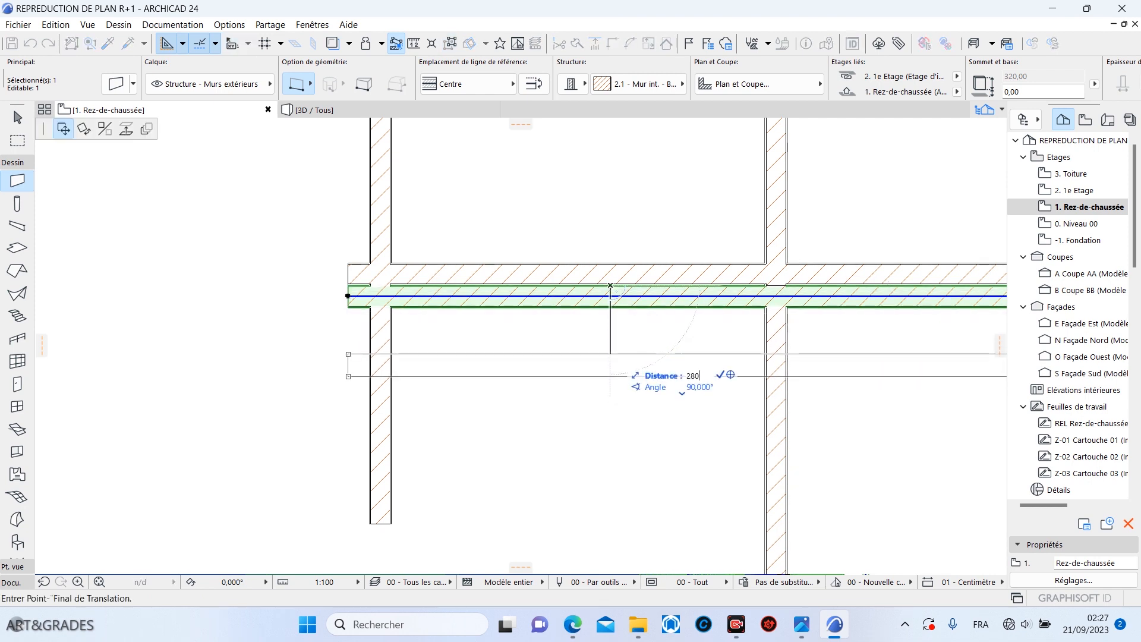
{"action": "key", "text": "Return"}
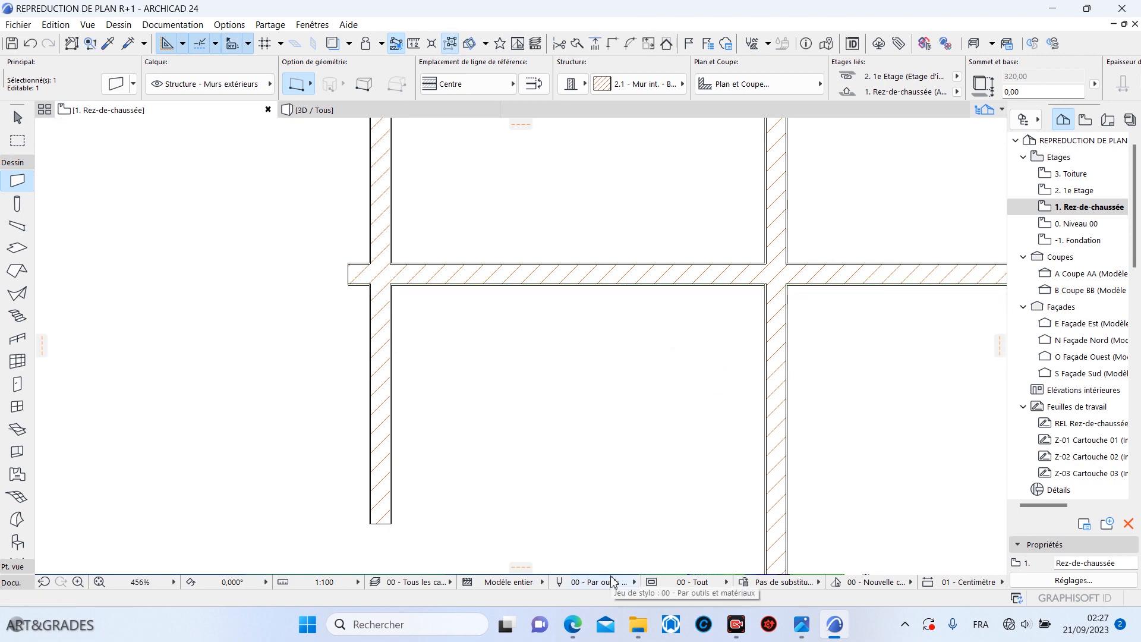
Step: Shorten the copied wall's right end to the vertical wall between the stairwell and the kitchen
{"action": "scroll", "coordinate": [602, 385], "scroll_direction": "down", "scroll_amount": 5}
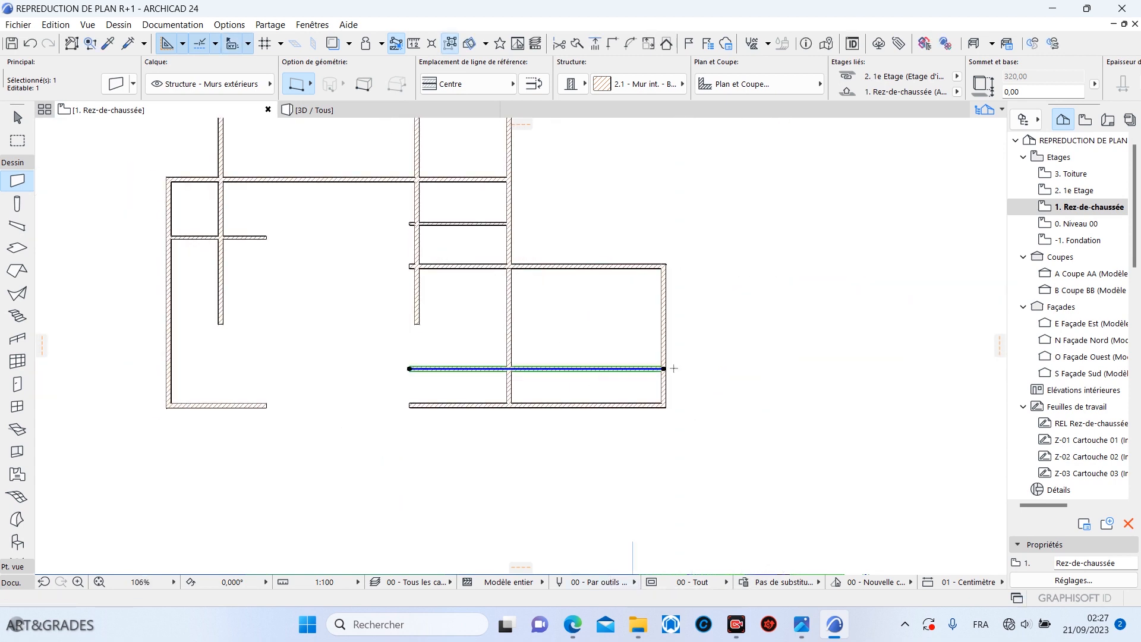
{"action": "left_click", "coordinate": [664, 367]}
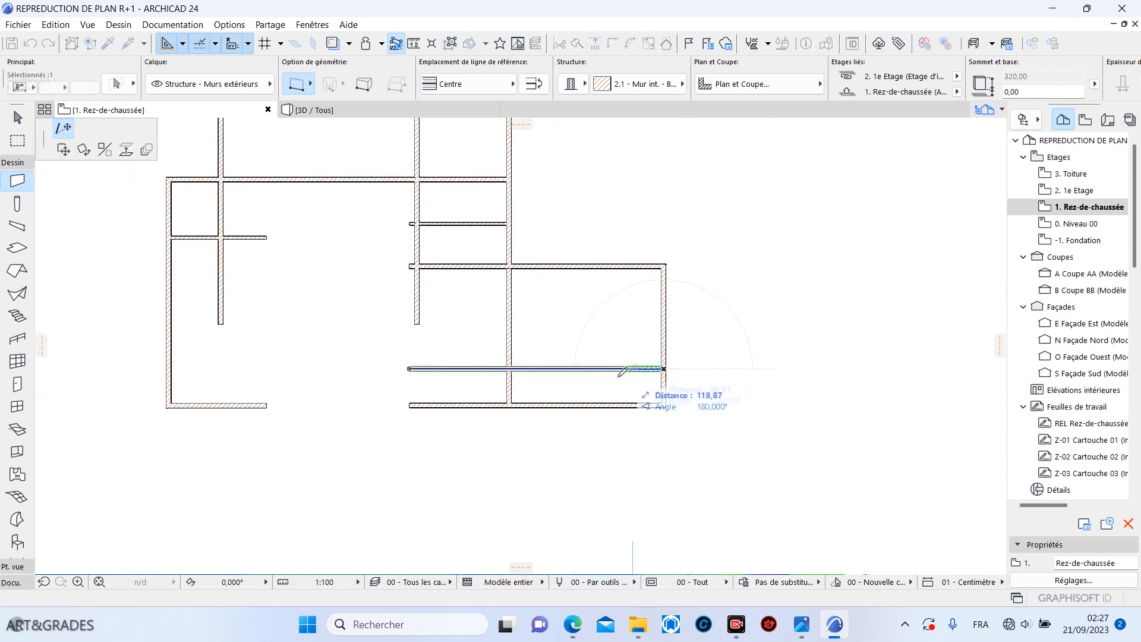
{"action": "left_click", "coordinate": [510, 364]}
Step: Intersect the vertical wall on the corridor's right side with the kitchen's upper wall to form a corner
{"action": "left_click", "coordinate": [417, 314]}
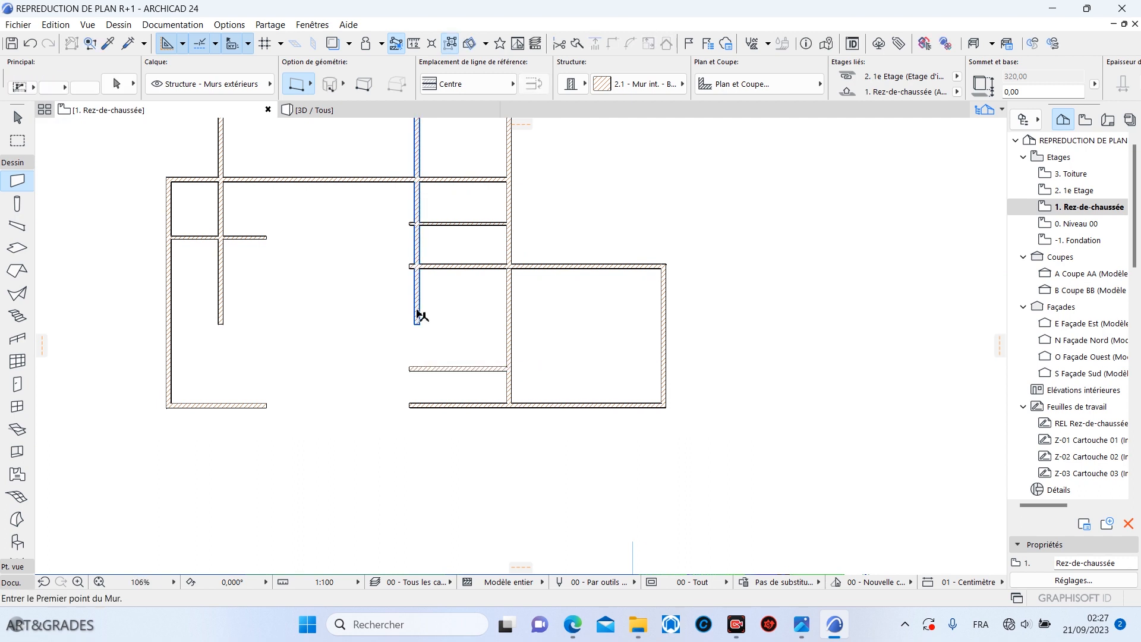
{"action": "left_click", "coordinate": [436, 269], "text": "shift"}
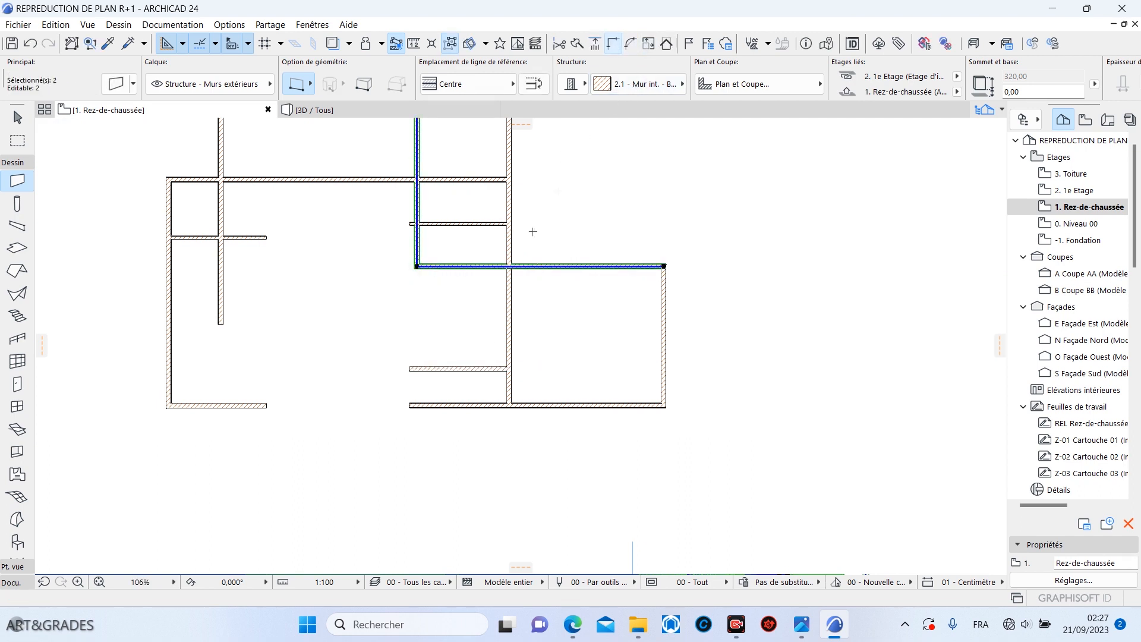
{"action": "key", "text": "Escape"}
Step: Trim the left end of the thin partition below the visitor toilet to the corridor's right vertical wall
{"action": "scroll", "coordinate": [429, 209], "scroll_direction": "up", "scroll_amount": 6}
{"action": "left_click", "coordinate": [432, 262], "text": "shift"}
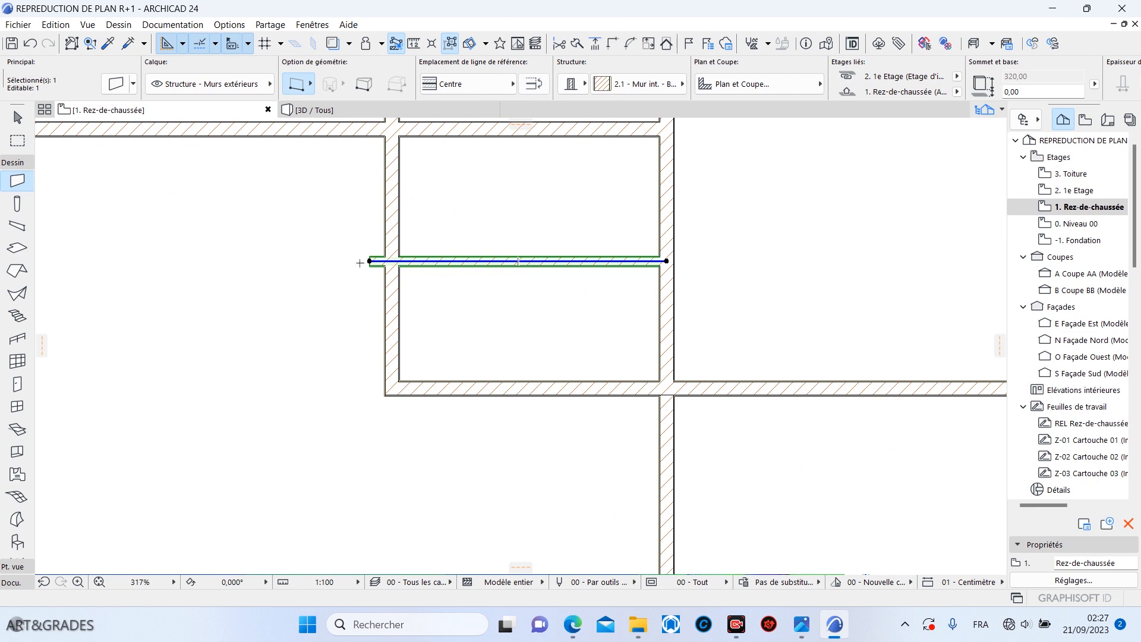
{"action": "left_click", "coordinate": [371, 261]}
{"action": "left_click", "coordinate": [393, 261]}
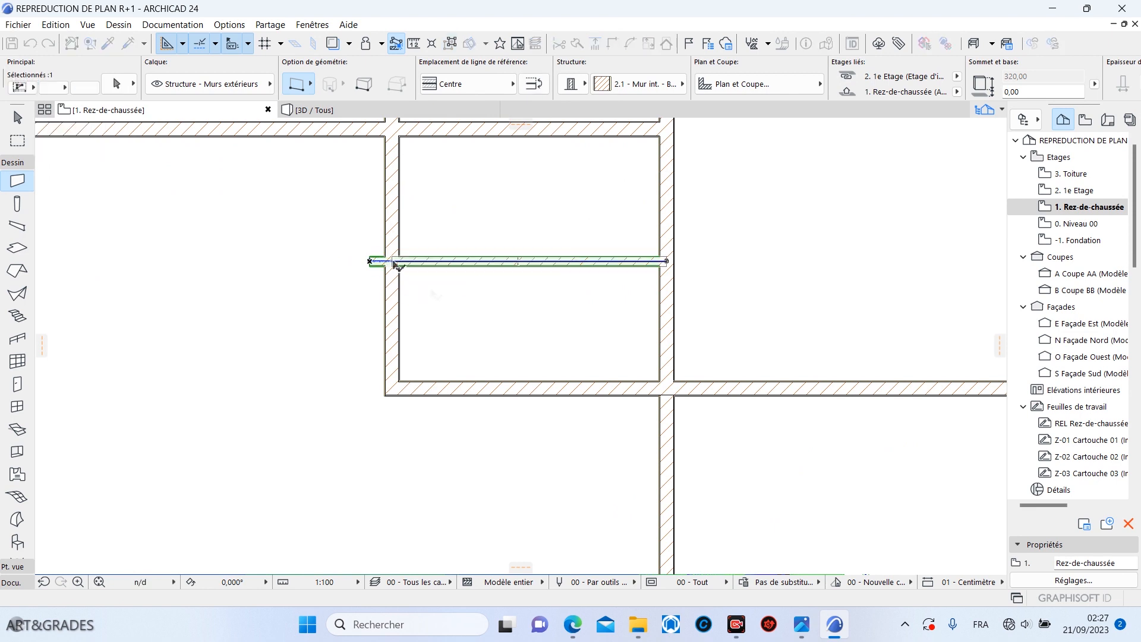
{"action": "key", "text": "Escape"}
{"action": "scroll", "coordinate": [571, 268], "scroll_direction": "down", "scroll_amount": 6}
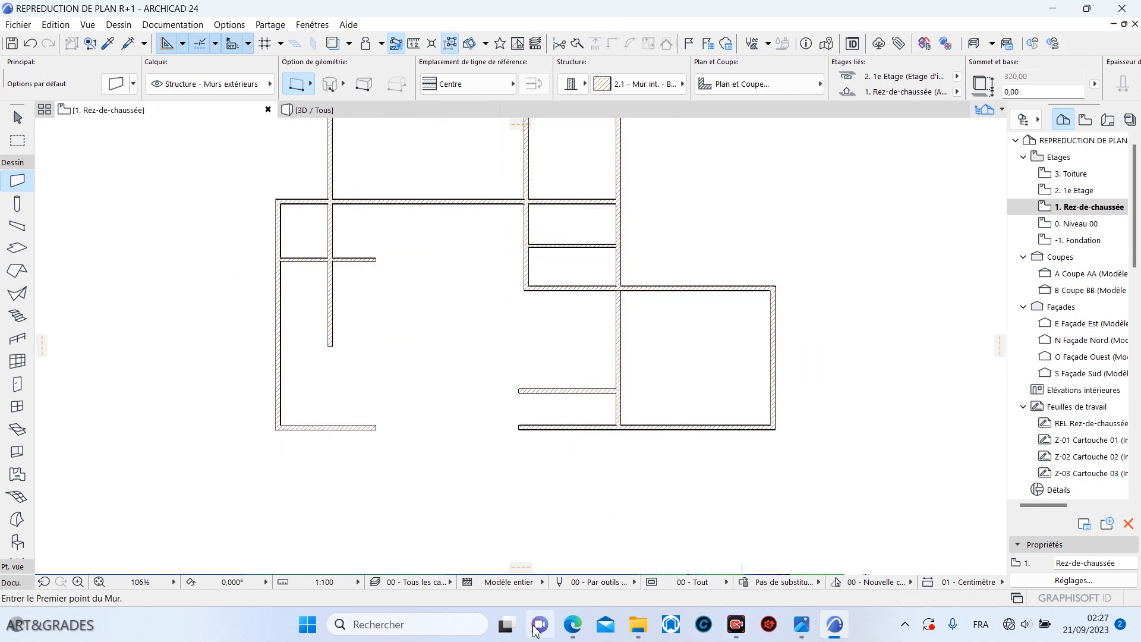
Step: Examine the corridor, bedroom and living room dimensions in the R+1 HAUTE STANDING PDF plan
{"action": "mouse_move", "coordinate": [563, 629]}
{"action": "left_click", "coordinate": [572, 574]}
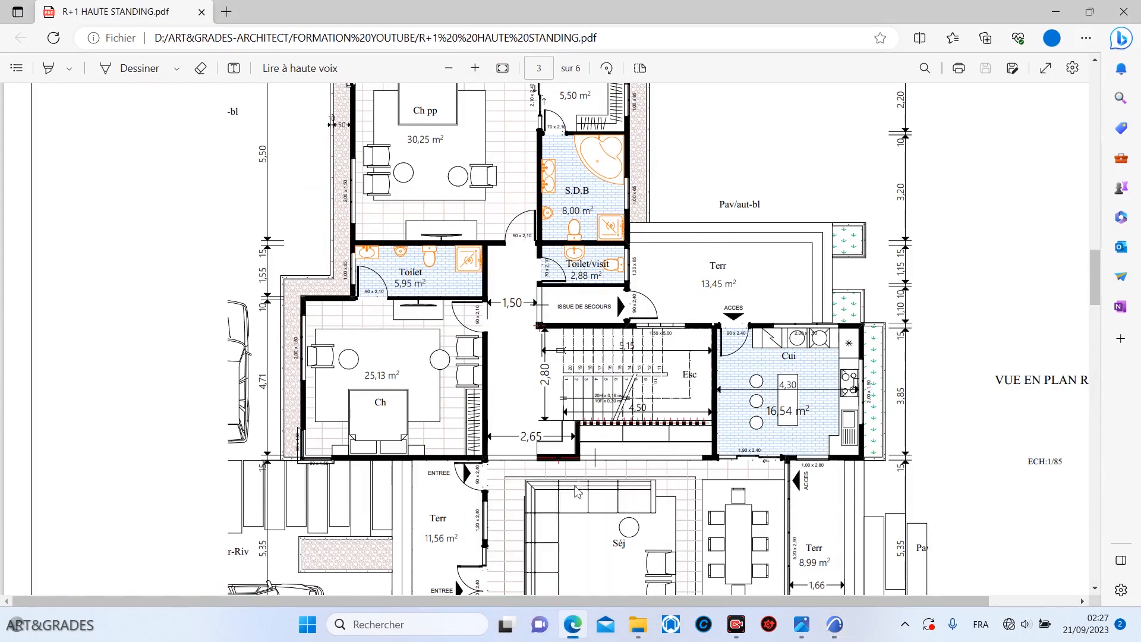
{"action": "scroll", "coordinate": [581, 476], "scroll_direction": "up", "scroll_amount": 6}
{"action": "scroll", "coordinate": [581, 479], "scroll_direction": "down", "scroll_amount": 4}
{"action": "scroll", "coordinate": [581, 479], "scroll_direction": "down", "scroll_amount": 4}
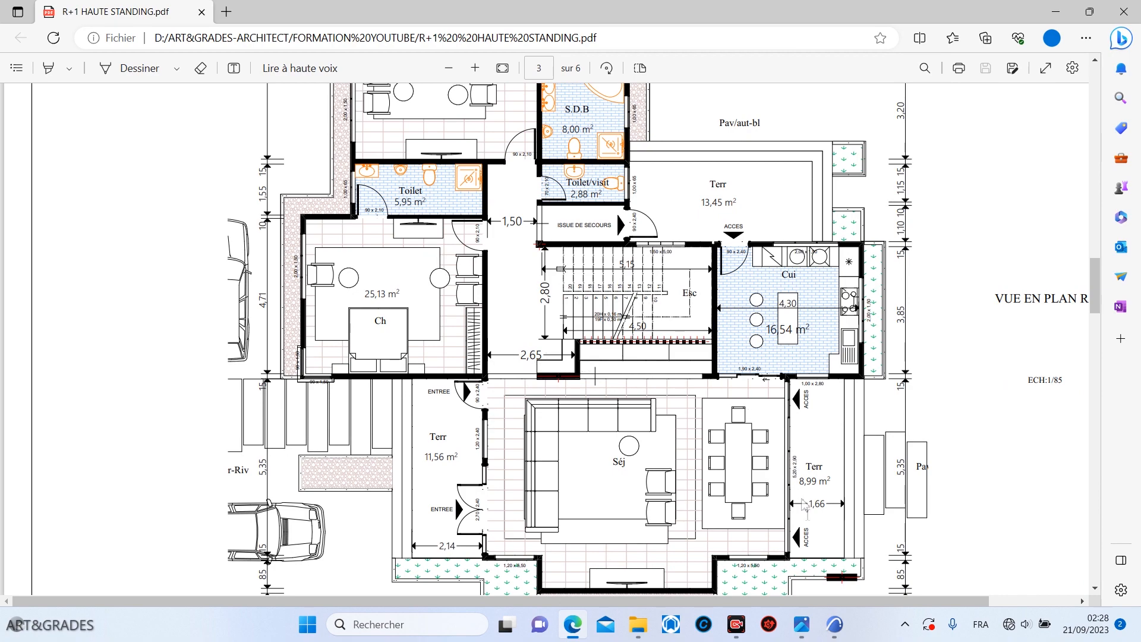
Step: In ARCHICAD, copy the corridor's right vertical wall 15 cm to the left and move the copy a further 150 cm left
{"action": "scroll", "coordinate": [529, 252], "scroll_direction": "up", "scroll_amount": 4}
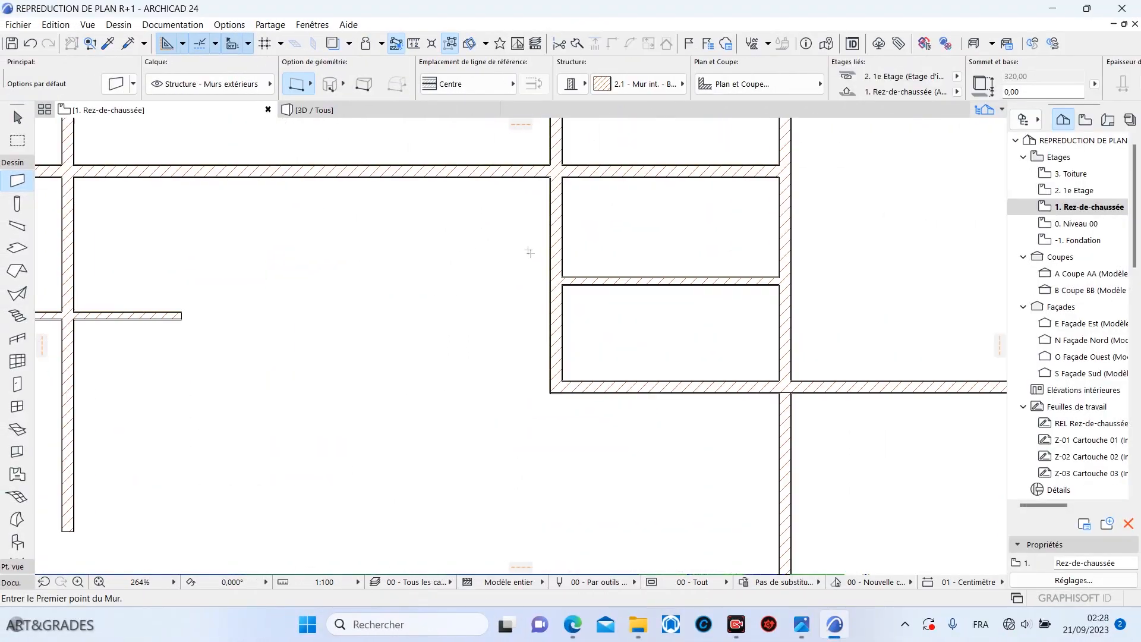
{"action": "left_click", "coordinate": [551, 258], "text": "shift"}
{"action": "left_click", "coordinate": [563, 244]}
{"action": "key", "text": "ctrl"}
{"action": "type", "text": "15,00"}
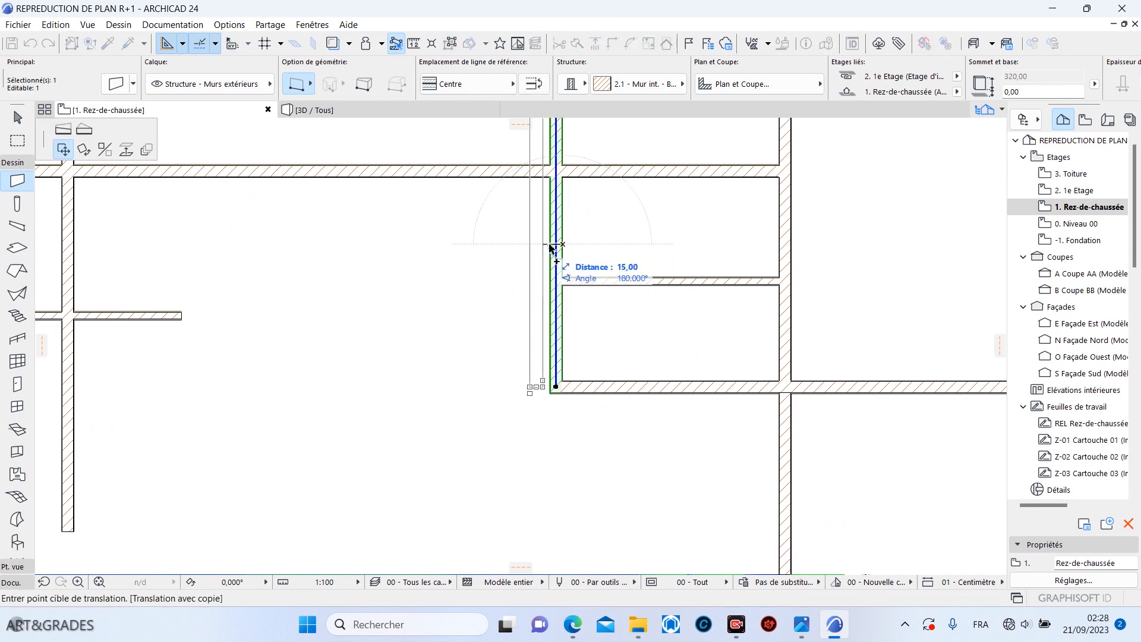
{"action": "key", "text": "Return"}
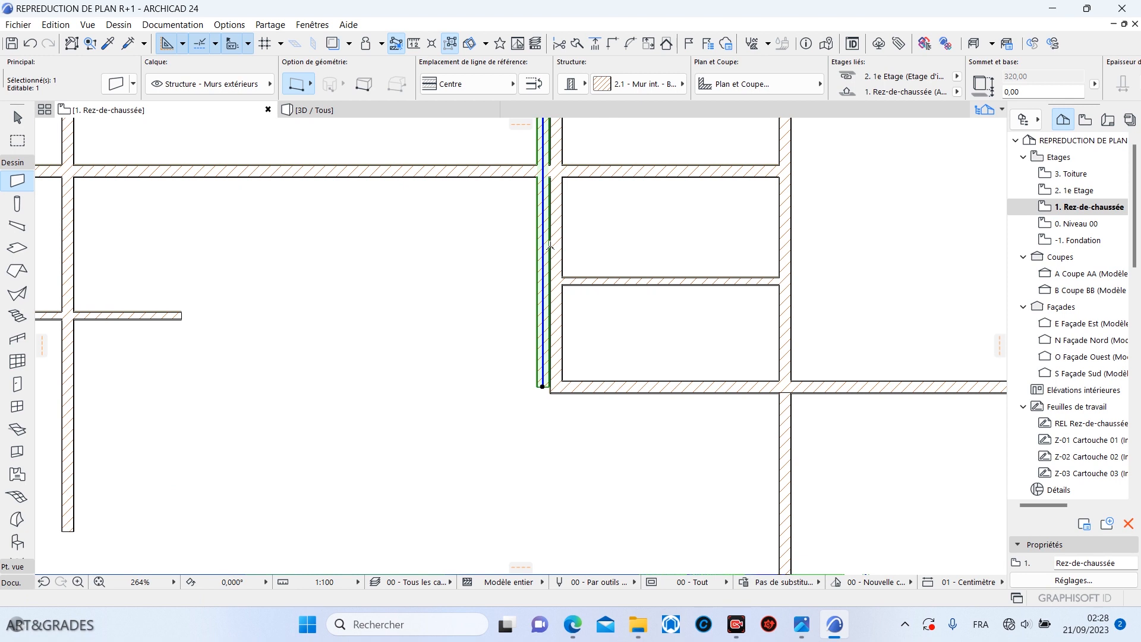
{"action": "left_click", "coordinate": [550, 245]}
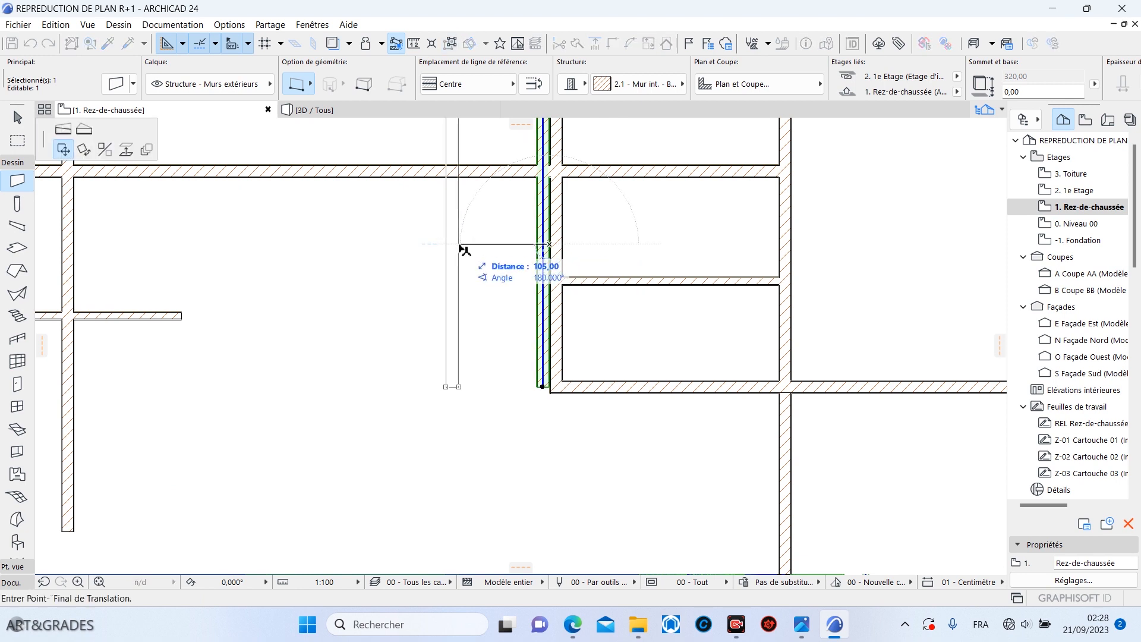
{"action": "type", "text": "150"}
{"action": "key", "text": "Return"}
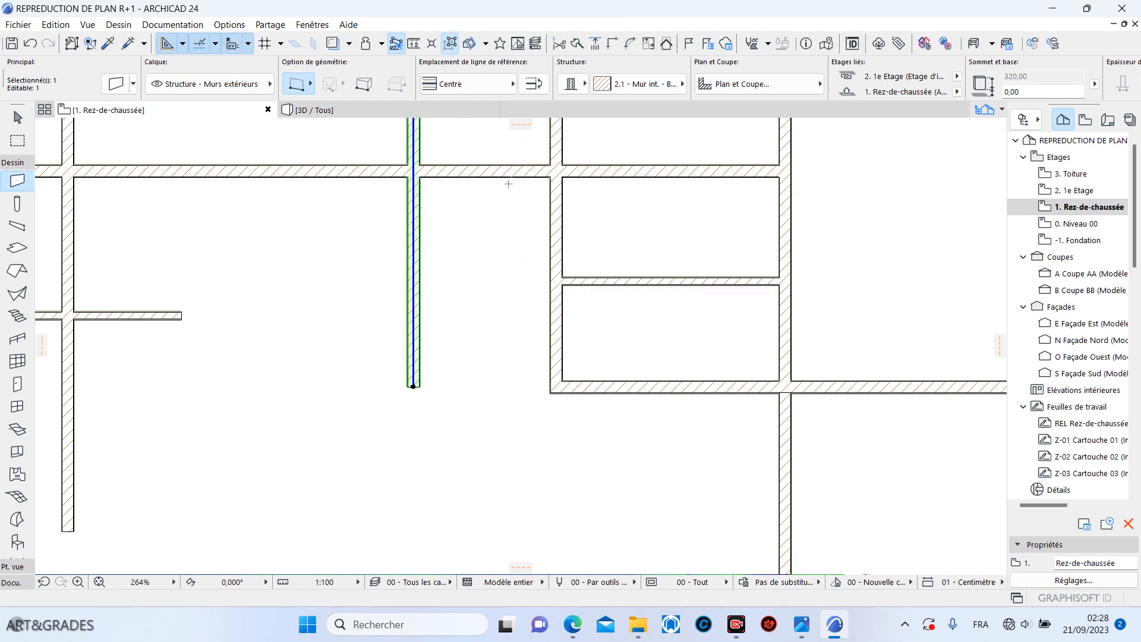
Step: Shorten the new corridor wall's upper end to the long horizontal wall and stretch its lower end slightly below the lowest walls
{"action": "scroll", "coordinate": [529, 331], "scroll_direction": "down", "scroll_amount": 3}
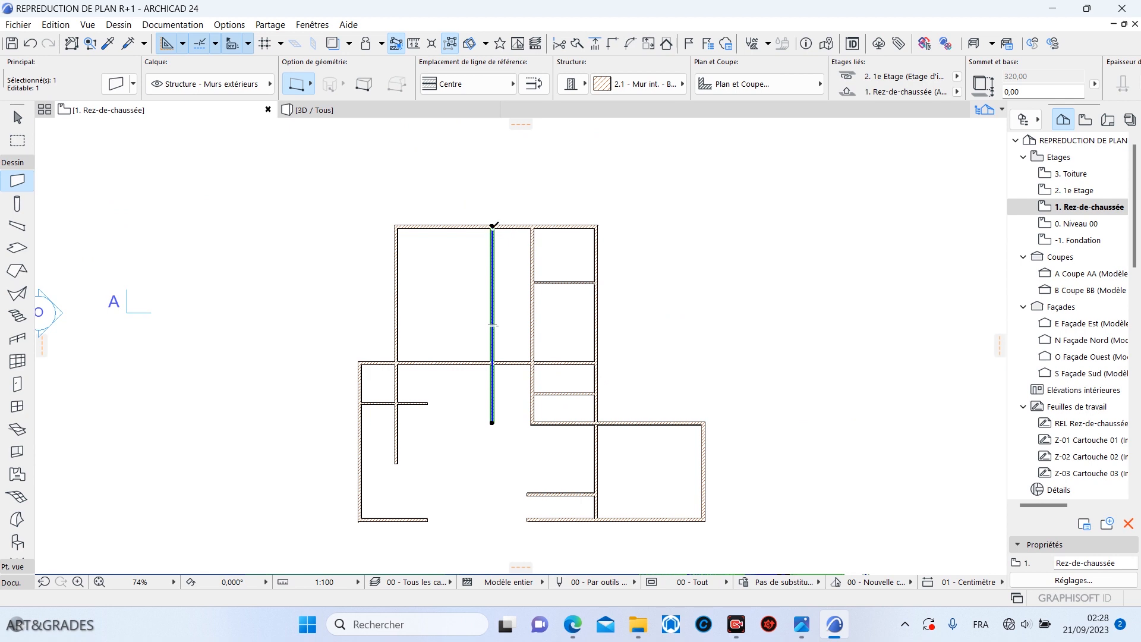
{"action": "left_click", "coordinate": [493, 226]}
{"action": "scroll", "coordinate": [484, 380], "scroll_direction": "up", "scroll_amount": 4}
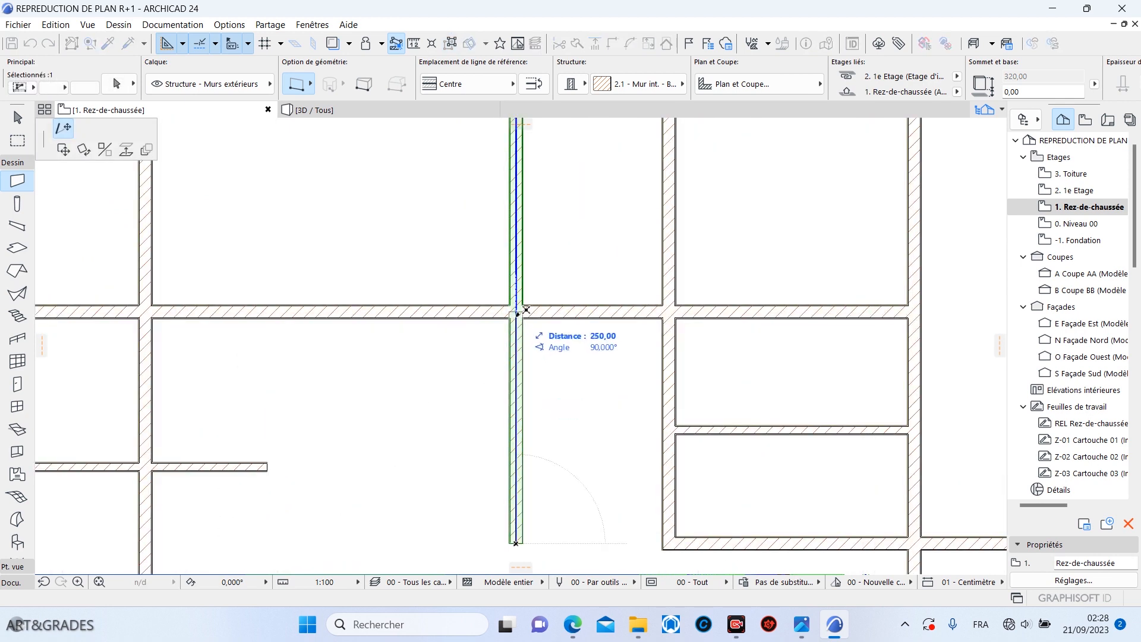
{"action": "left_click", "coordinate": [526, 310]}
{"action": "scroll", "coordinate": [492, 369], "scroll_direction": "down", "scroll_amount": 4}
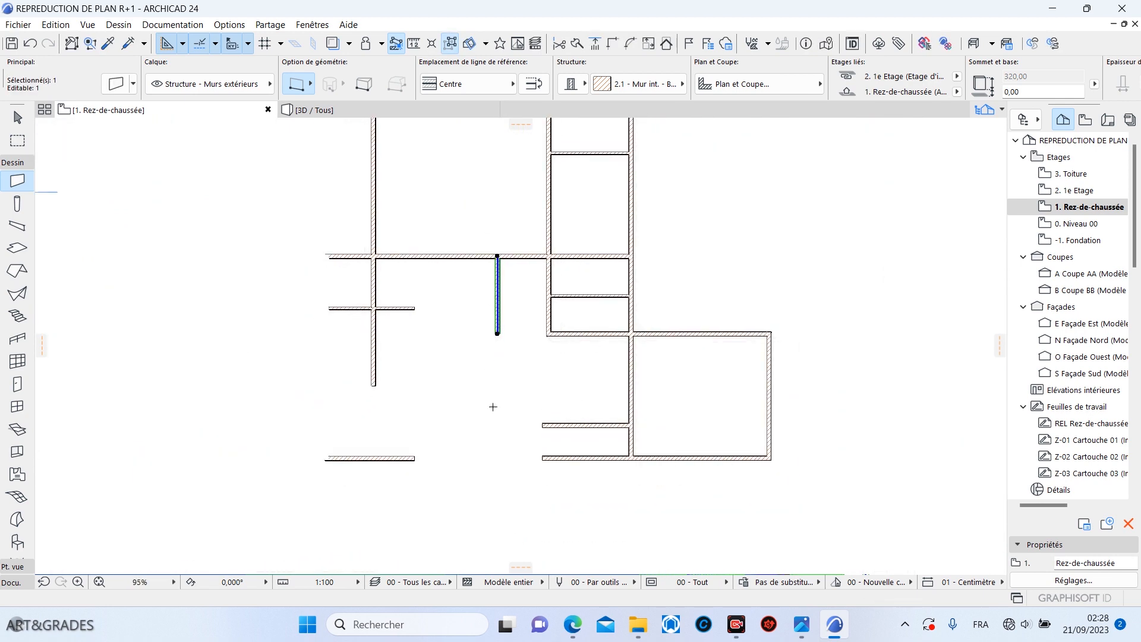
{"action": "left_click", "coordinate": [499, 333]}
{"action": "left_click", "coordinate": [523, 479]}
{"action": "key", "text": "Escape"}
Step: Extend the thin partition between the left toilet and bedroom rightward to the new corridor wall
{"action": "left_click", "coordinate": [405, 308], "text": "shift"}
{"action": "left_click", "coordinate": [414, 308]}
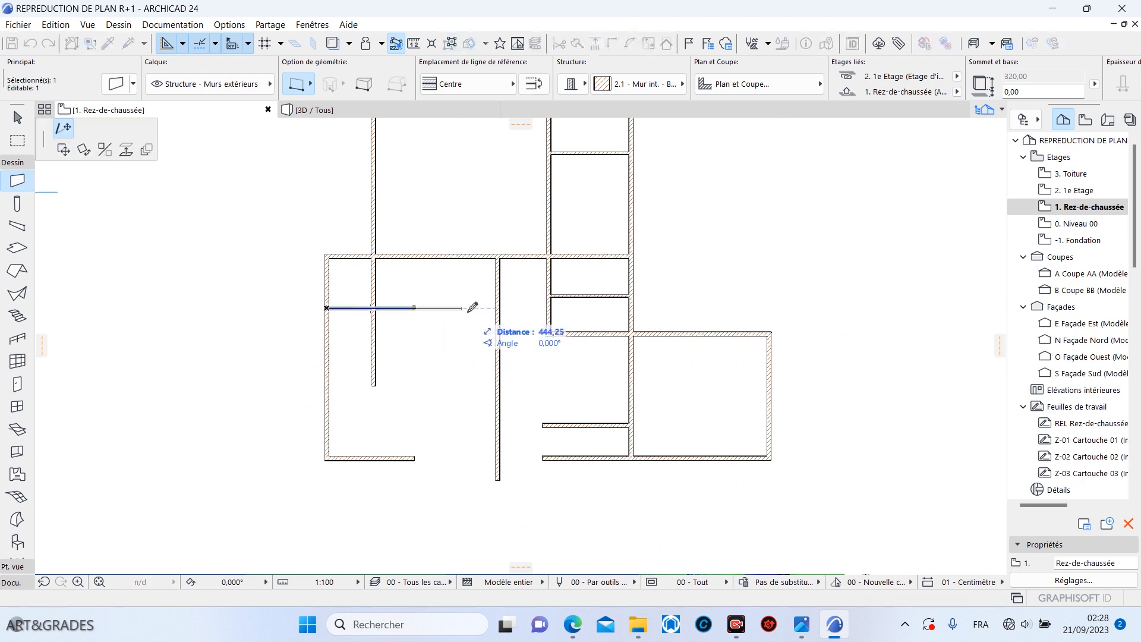
{"action": "left_click", "coordinate": [498, 308]}
{"action": "key", "text": "Escape"}
Step: Shorten the main bedroom's left vertical wall from its lower end up to the toilet's upper horizontal wall
{"action": "left_click", "coordinate": [375, 388], "text": "shift"}
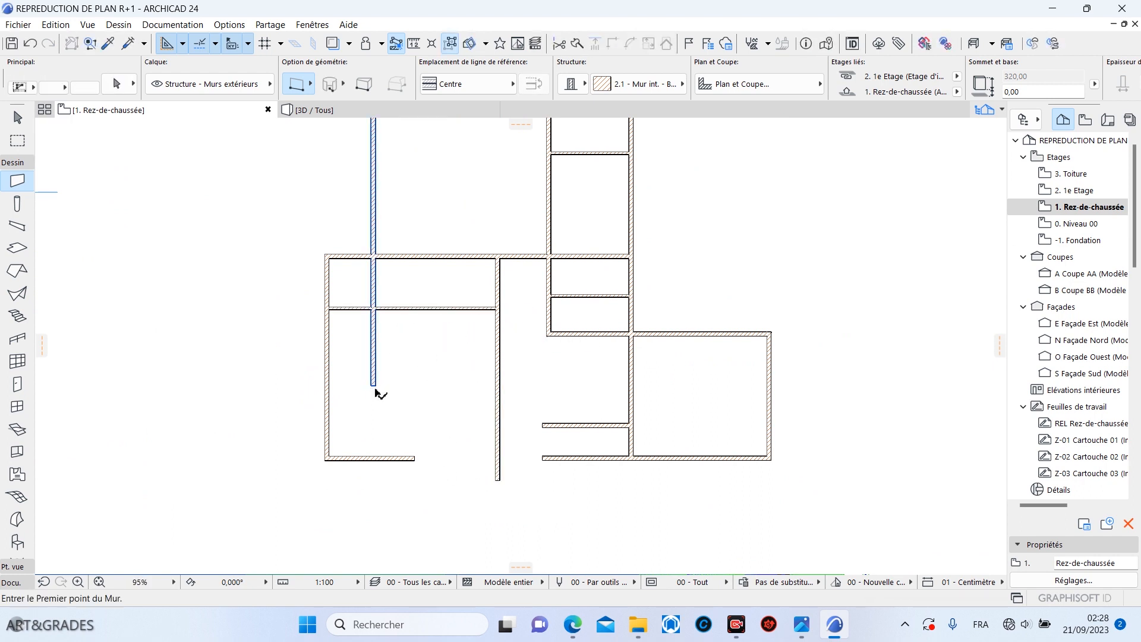
{"action": "left_click", "coordinate": [374, 385]}
{"action": "left_click", "coordinate": [375, 257]}
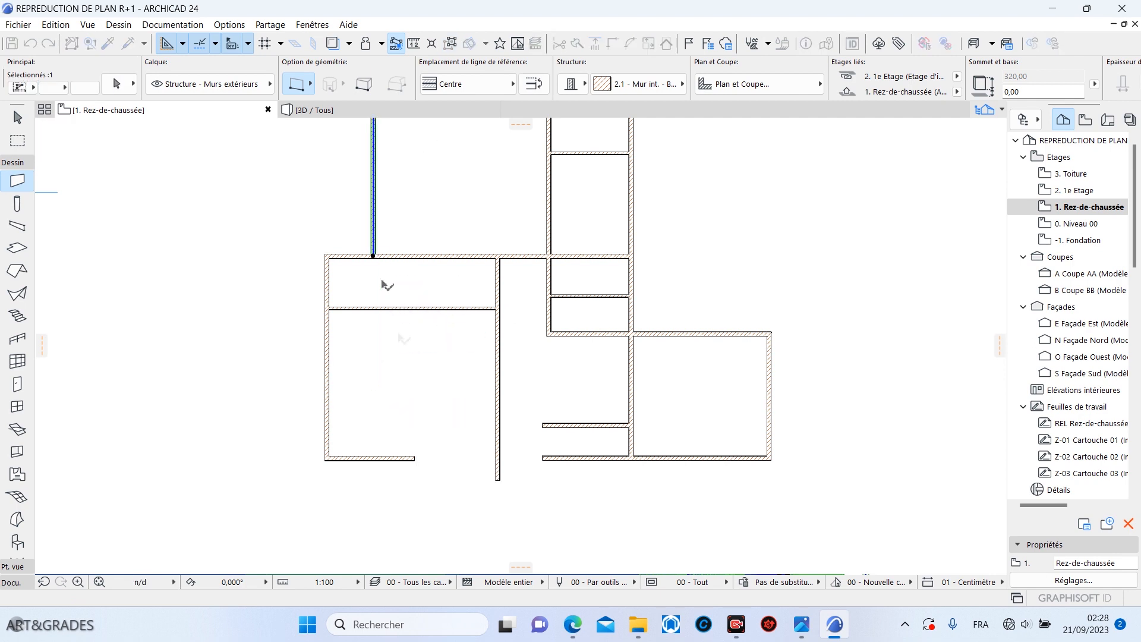
{"action": "key", "text": "Escape"}
Step: Extend the lower-left bedroom's bottom wall rightward to the new corridor wall
{"action": "left_click", "coordinate": [410, 458], "text": "shift"}
{"action": "left_click", "coordinate": [414, 458]}
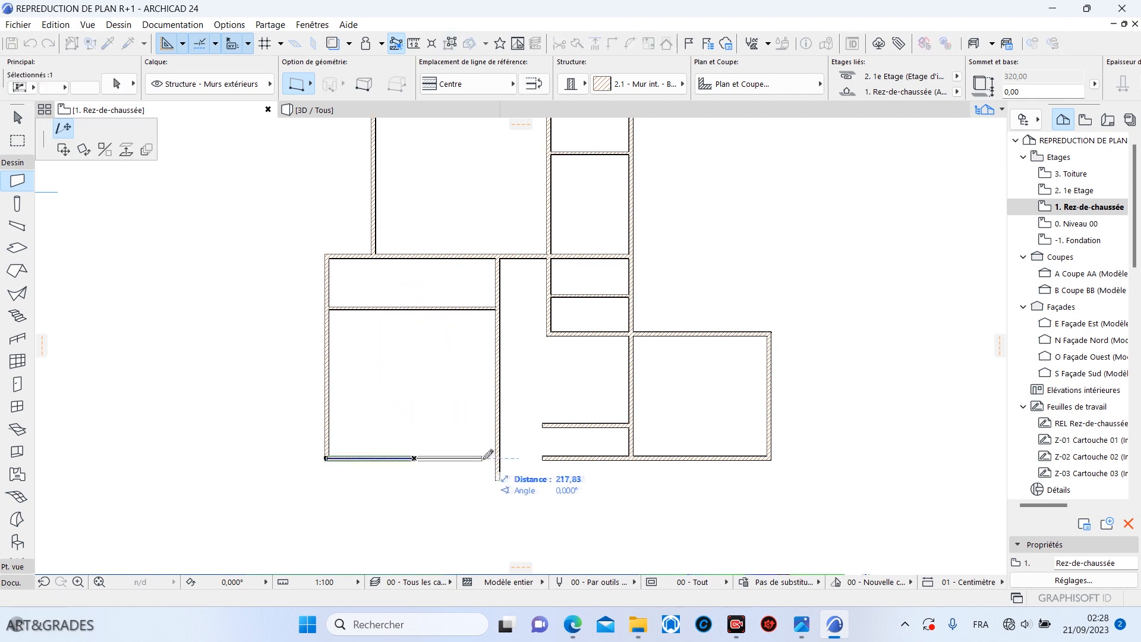
{"action": "left_click", "coordinate": [499, 458]}
{"action": "key", "text": "Escape"}
{"action": "scroll", "coordinate": [526, 473], "scroll_direction": "up", "scroll_amount": 4}
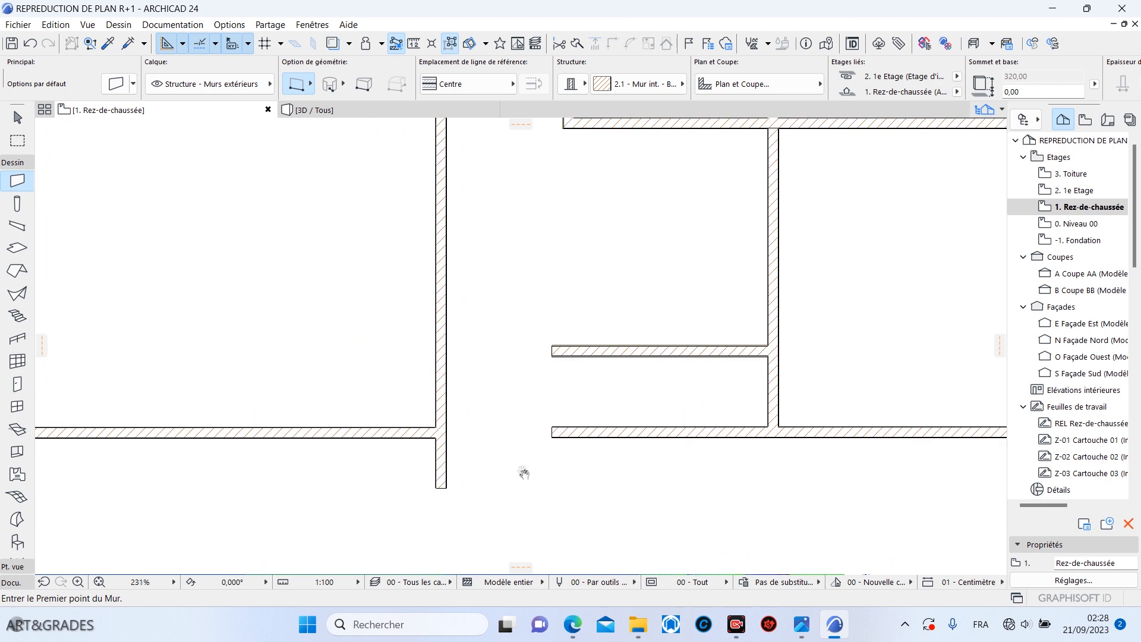
{"action": "scroll", "coordinate": [516, 465], "scroll_direction": "up", "scroll_amount": 3}
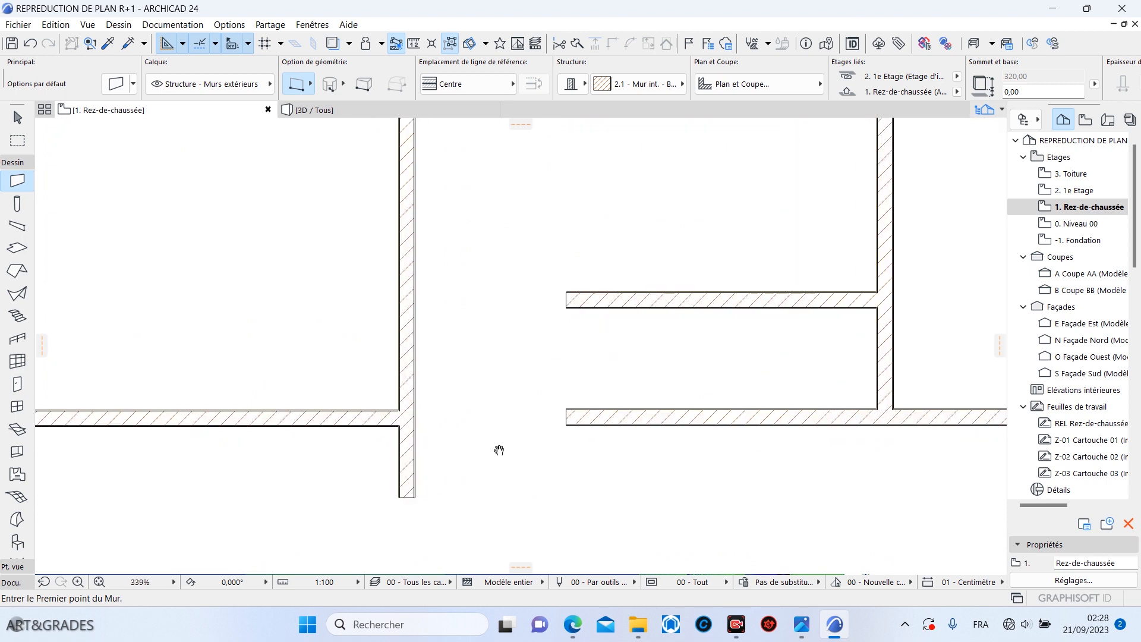
{"action": "left_click", "coordinate": [420, 312], "text": "shift"}
{"action": "scroll", "coordinate": [505, 426], "scroll_direction": "down", "scroll_amount": 10}
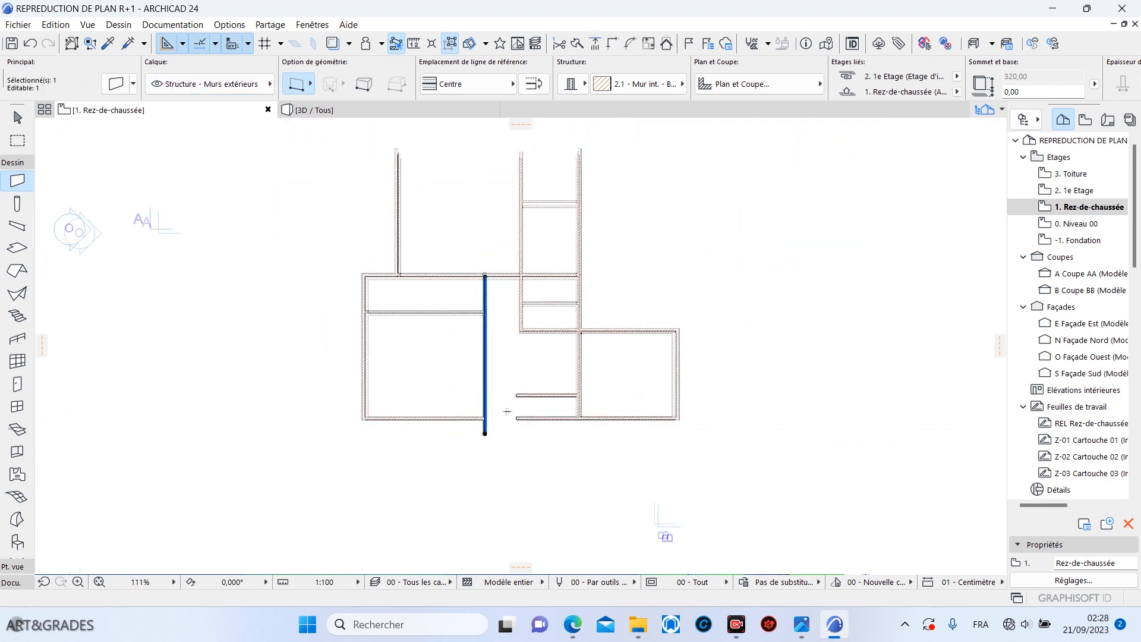
{"action": "scroll", "coordinate": [520, 367], "scroll_direction": "up", "scroll_amount": 2}
{"action": "key", "text": "Escape"}
Step: Stretch the toilet block's left wall slightly below the bottom wall and split it at the stairwell's upper horizontal wall
{"action": "left_click", "coordinate": [523, 294], "text": "shift"}
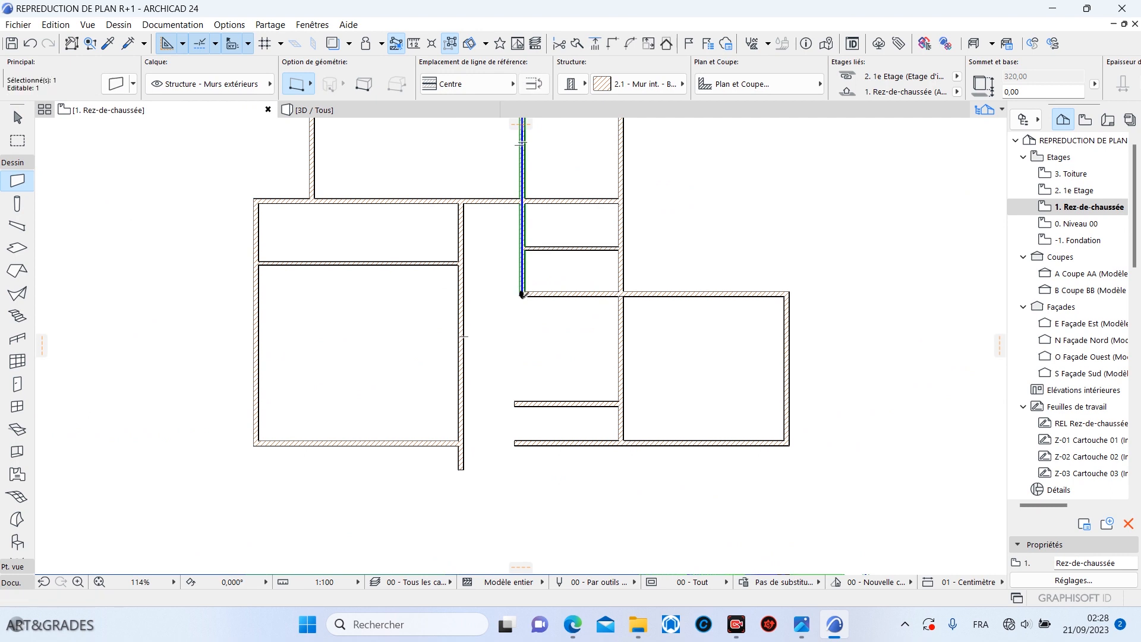
{"action": "left_click", "coordinate": [522, 294]}
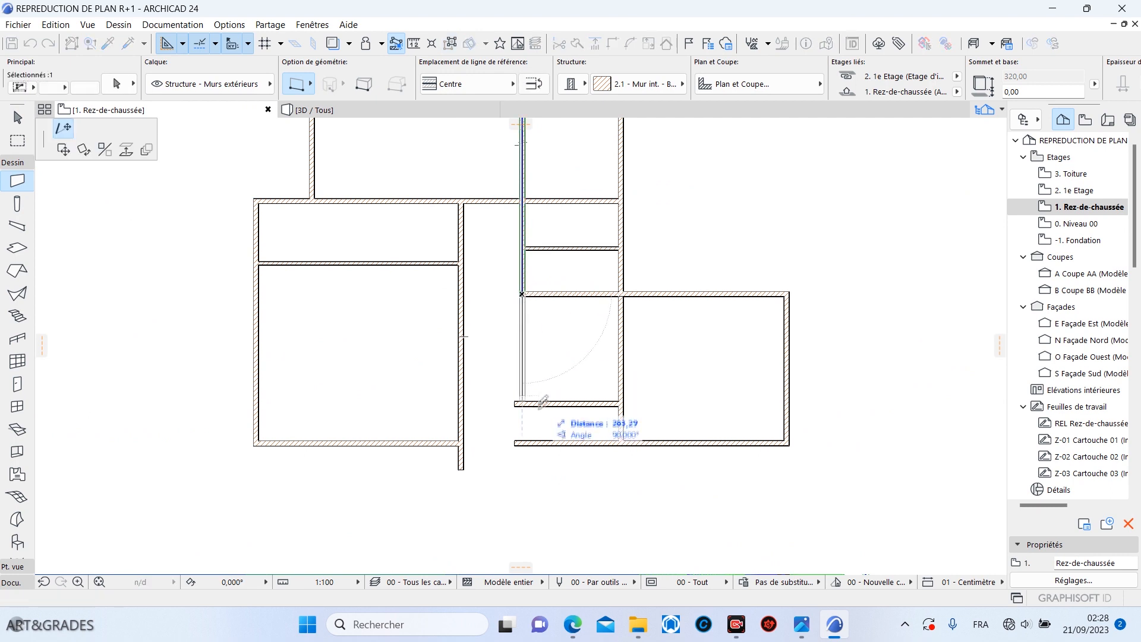
{"action": "left_click", "coordinate": [536, 458]}
{"action": "left_click", "coordinate": [578, 44]}
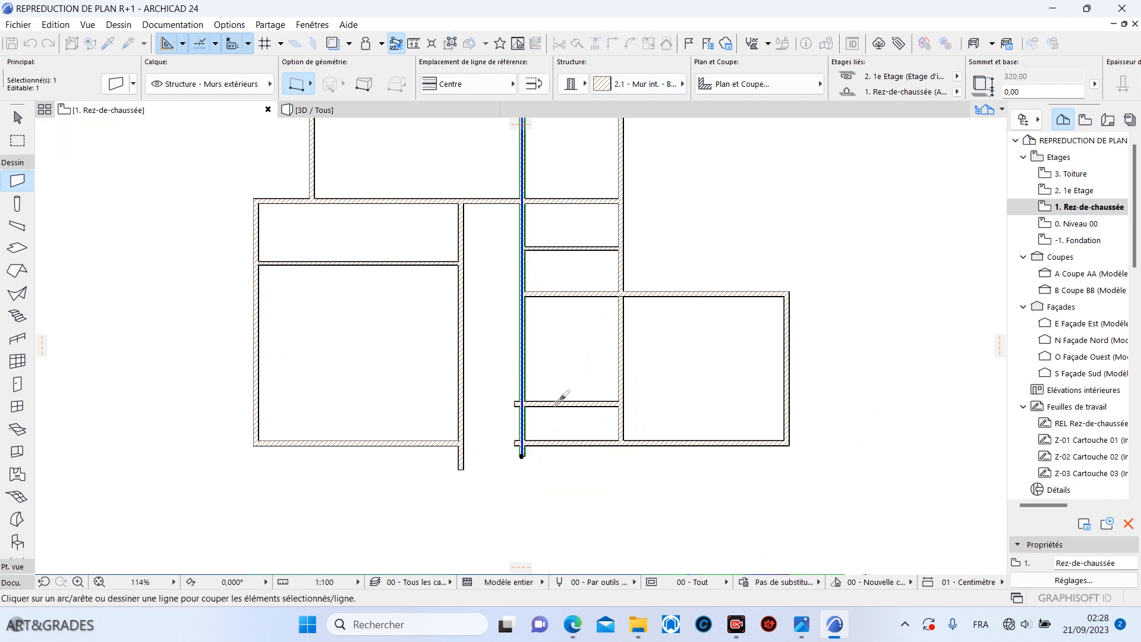
{"action": "scroll", "coordinate": [555, 404], "scroll_direction": "up", "scroll_amount": 3}
{"action": "left_click", "coordinate": [536, 171]}
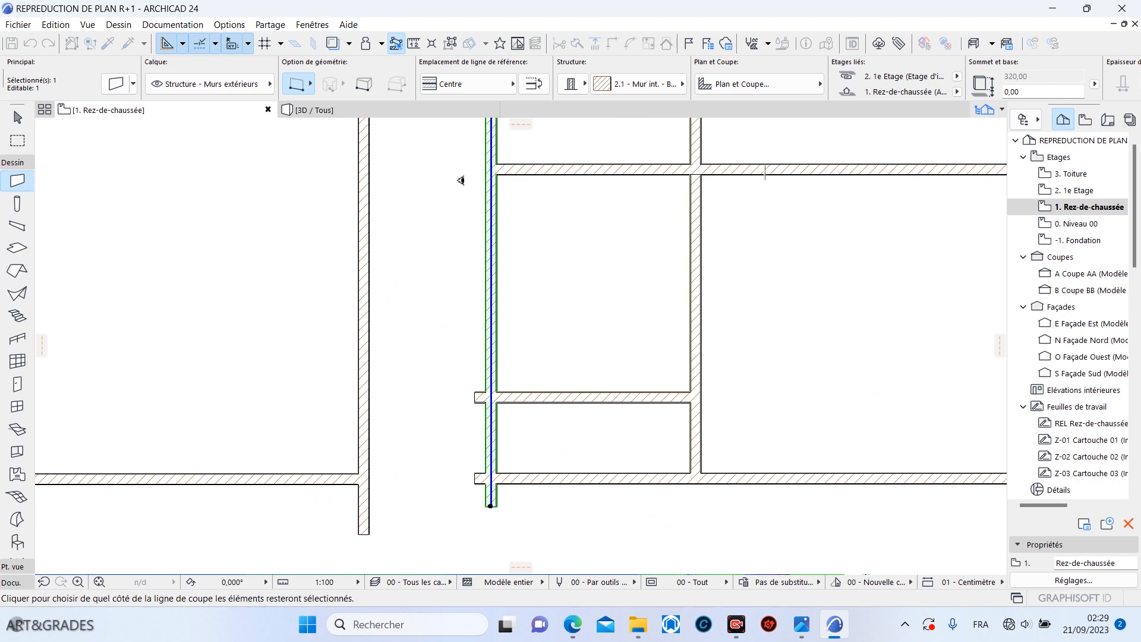
{"action": "left_click", "coordinate": [462, 180]}
{"action": "scroll", "coordinate": [409, 384], "scroll_direction": "up", "scroll_amount": 1}
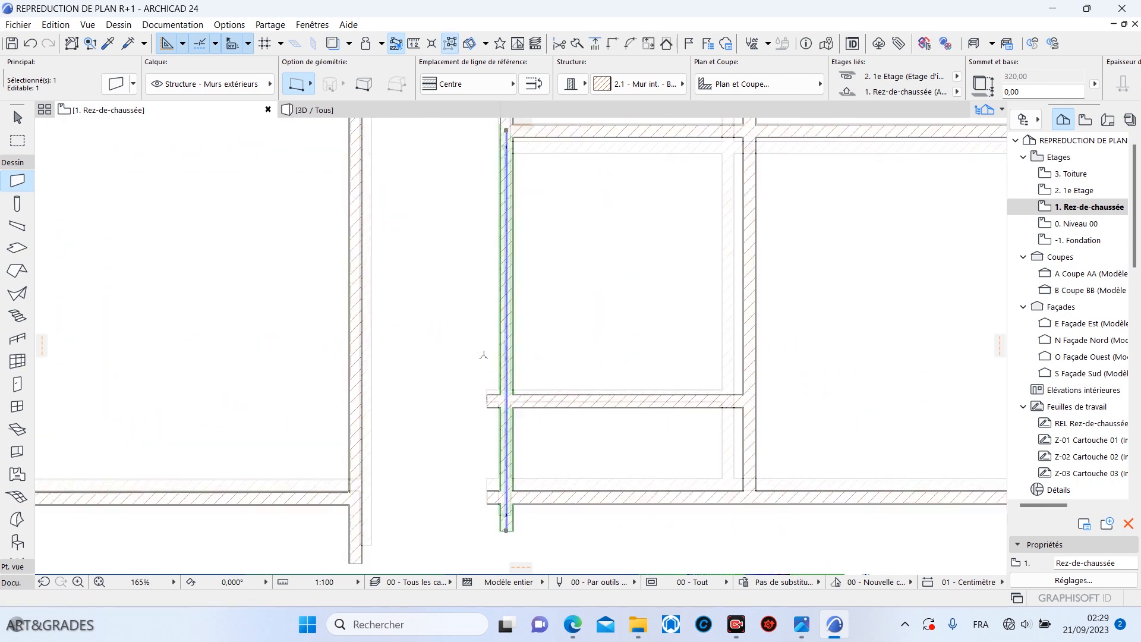
{"action": "scroll", "coordinate": [517, 238], "scroll_direction": "up", "scroll_amount": 1}
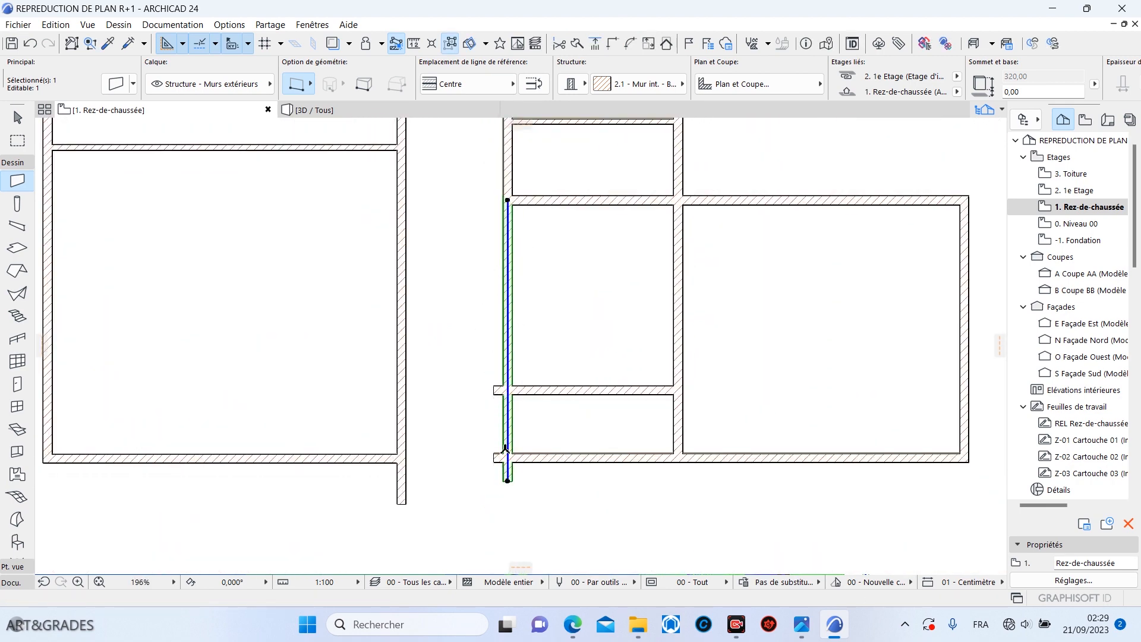
Step: Move the split-off lower wall segment against the corridor wall's right face, then shift it 265 cm to the right
{"action": "scroll", "coordinate": [506, 450], "scroll_direction": "up", "scroll_amount": 2}
{"action": "left_click", "coordinate": [501, 425]}
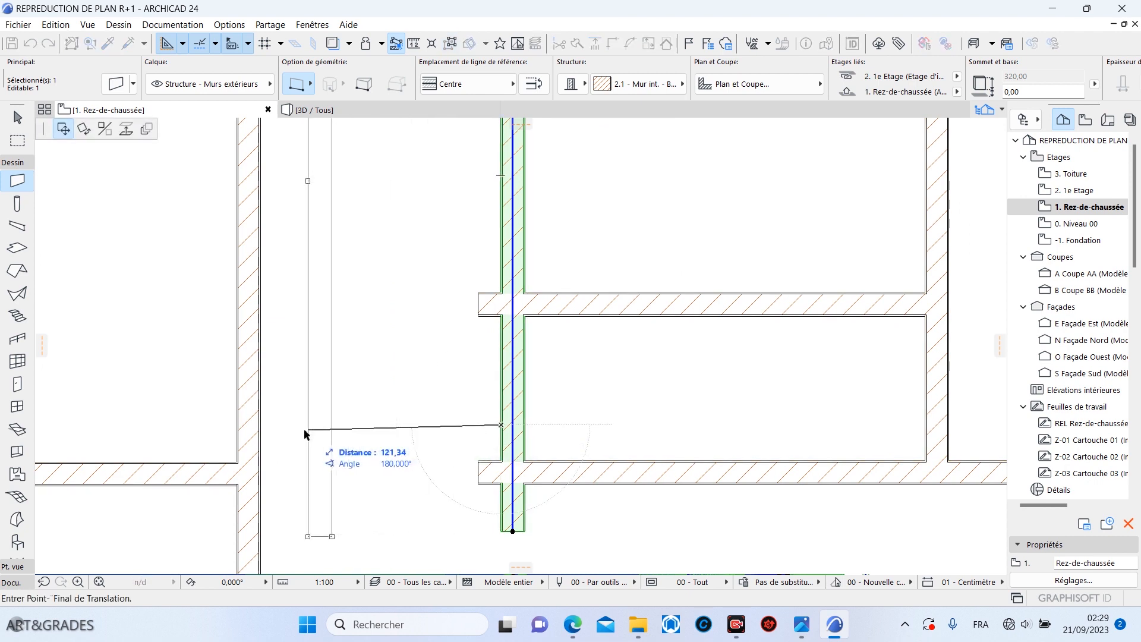
{"action": "left_click", "coordinate": [263, 425]}
{"action": "left_click", "coordinate": [262, 424]}
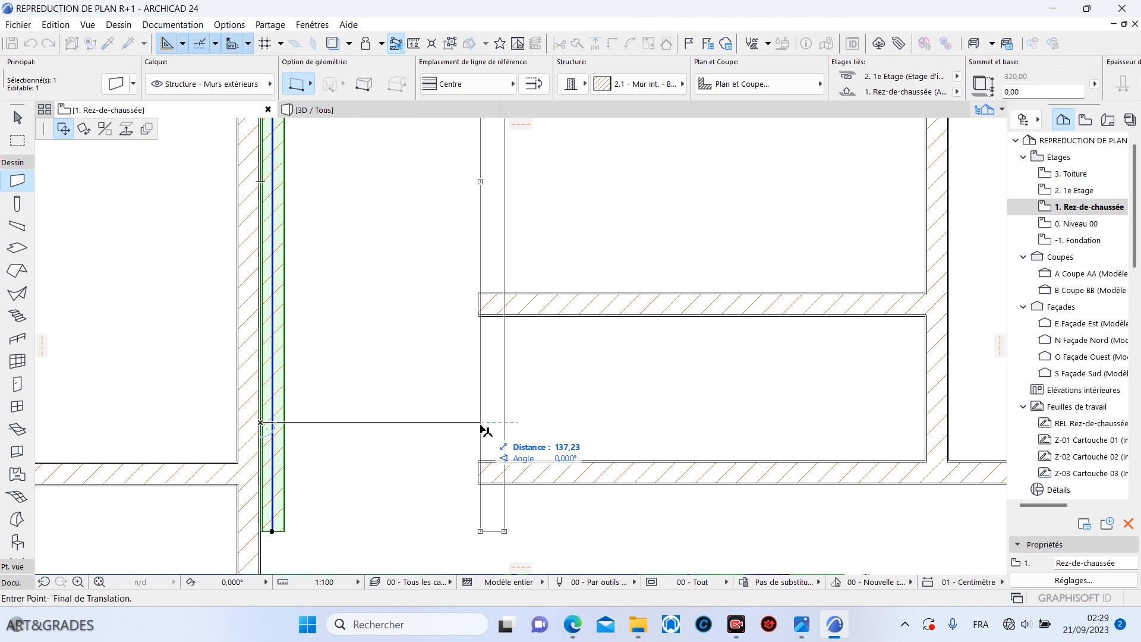
{"action": "type", "text": "265"}
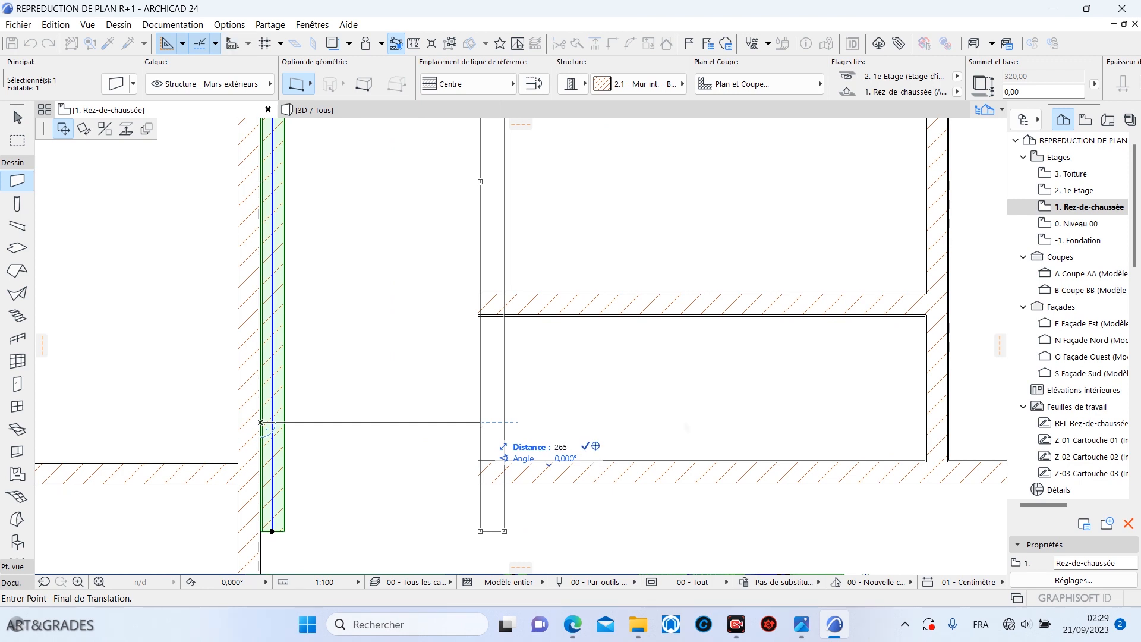
{"action": "key", "text": "Return"}
Step: Check the stairwell in the PDF plan and shorten the moved wall's upper end to the short horizontal wall
{"action": "mouse_move", "coordinate": [573, 624]}
{"action": "left_click", "coordinate": [569, 561]}
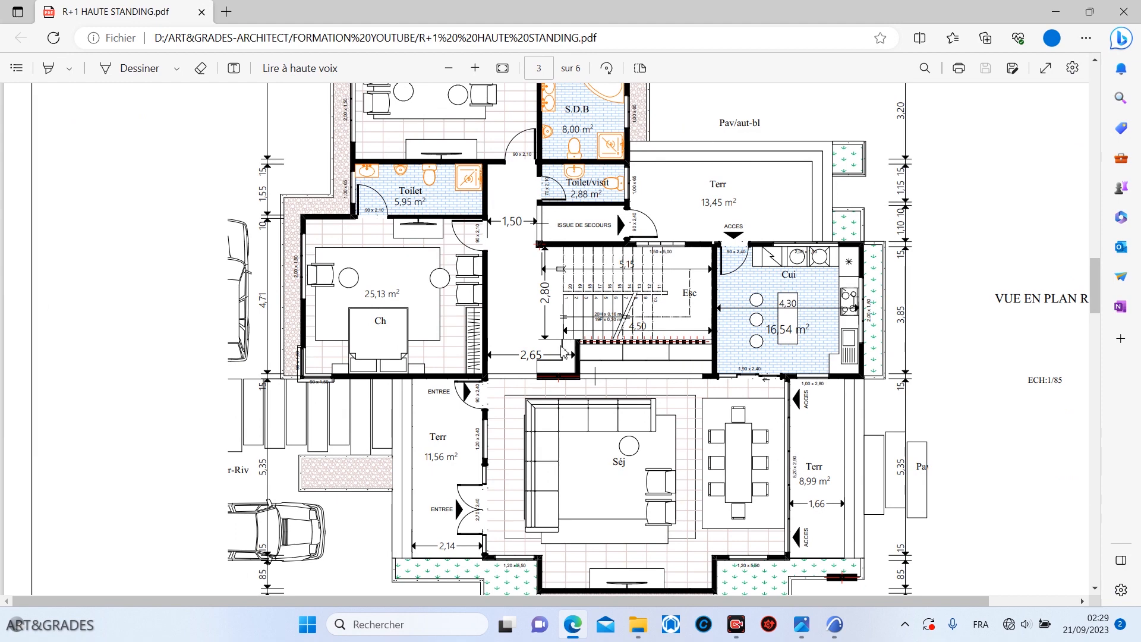
{"action": "left_click", "coordinate": [1057, 12]}
{"action": "scroll", "coordinate": [594, 315], "scroll_direction": "down", "scroll_amount": 8}
{"action": "left_click", "coordinate": [624, 205]}
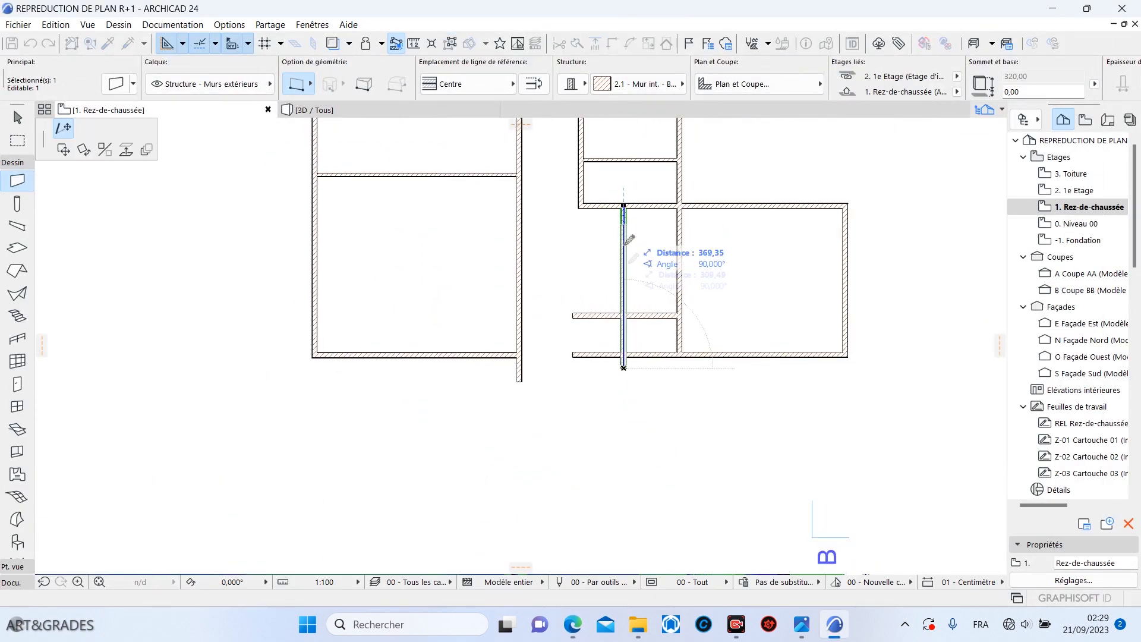
{"action": "scroll", "coordinate": [633, 346], "scroll_direction": "up", "scroll_amount": 2}
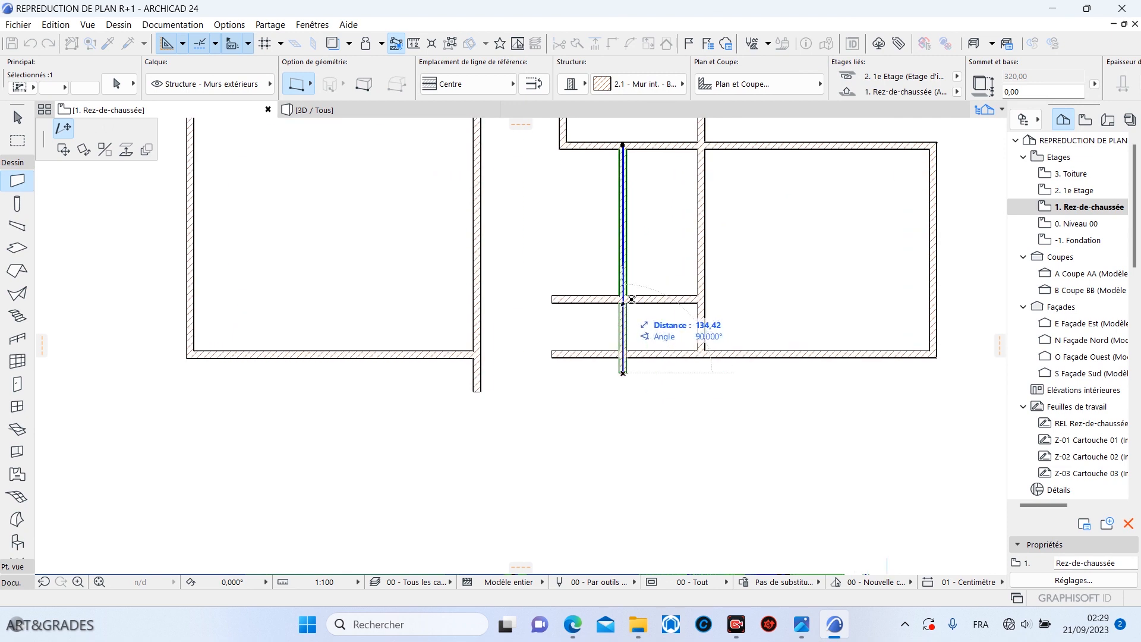
{"action": "left_click", "coordinate": [624, 302]}
{"action": "key", "text": "Escape"}
{"action": "middle_click_drag", "start_coordinate": [612, 371], "coordinate": [678, 408]}
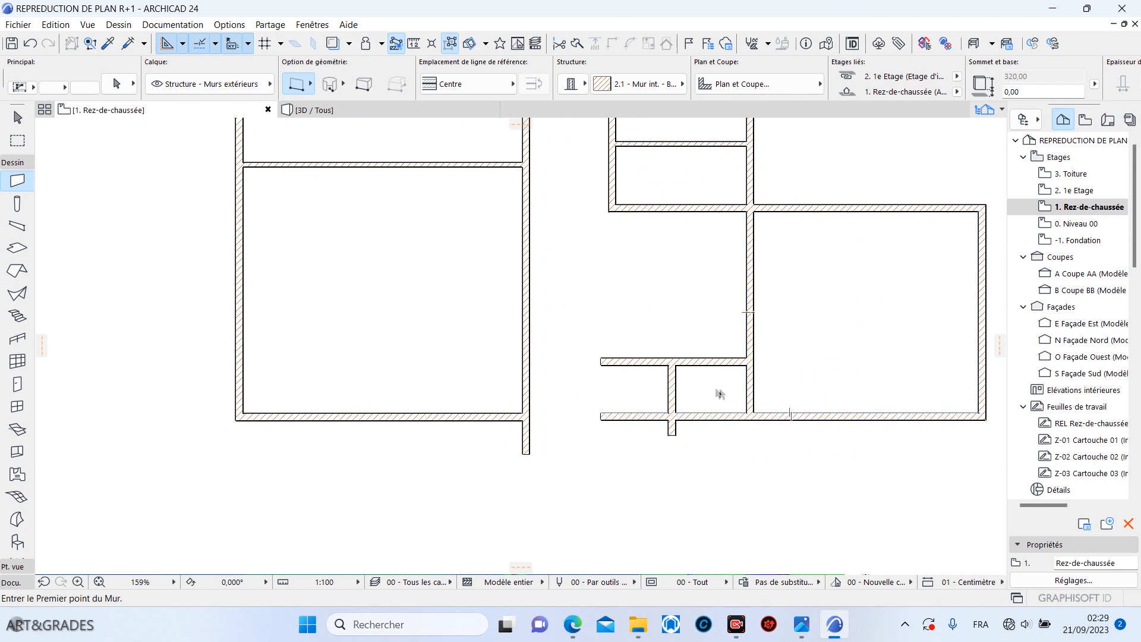
Step: Intersect the short horizontal wall with the moved vertical wall to form a clean corner
{"action": "mouse_move", "coordinate": [573, 624]}
{"action": "left_click", "coordinate": [571, 565]}
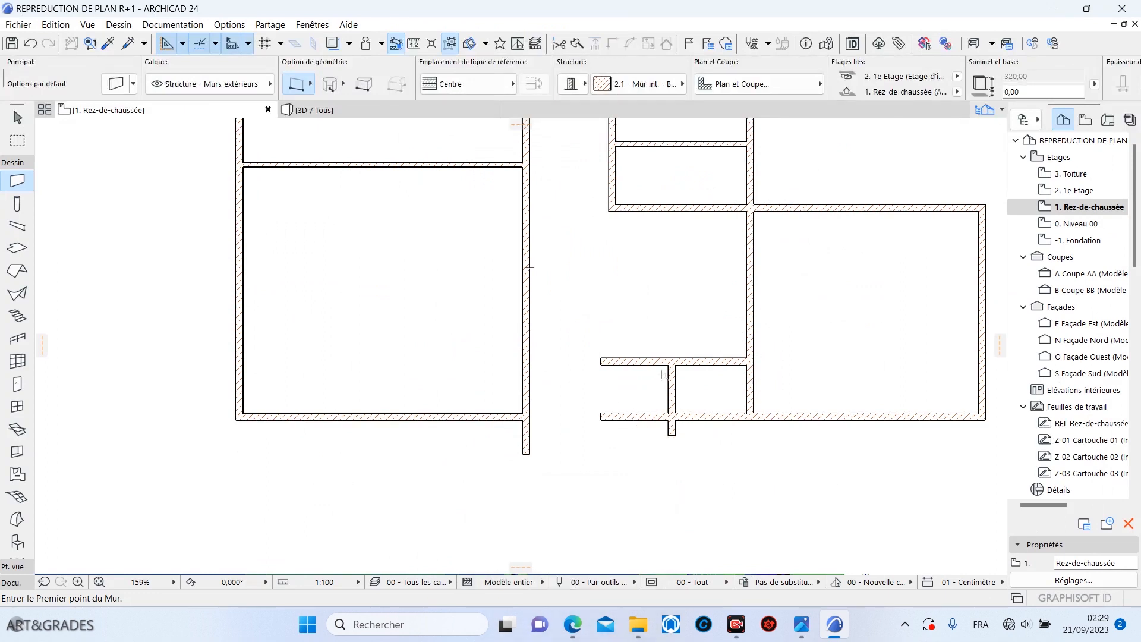
{"action": "left_click", "coordinate": [660, 365], "text": "shift"}
{"action": "left_click", "coordinate": [672, 387], "text": "shift"}
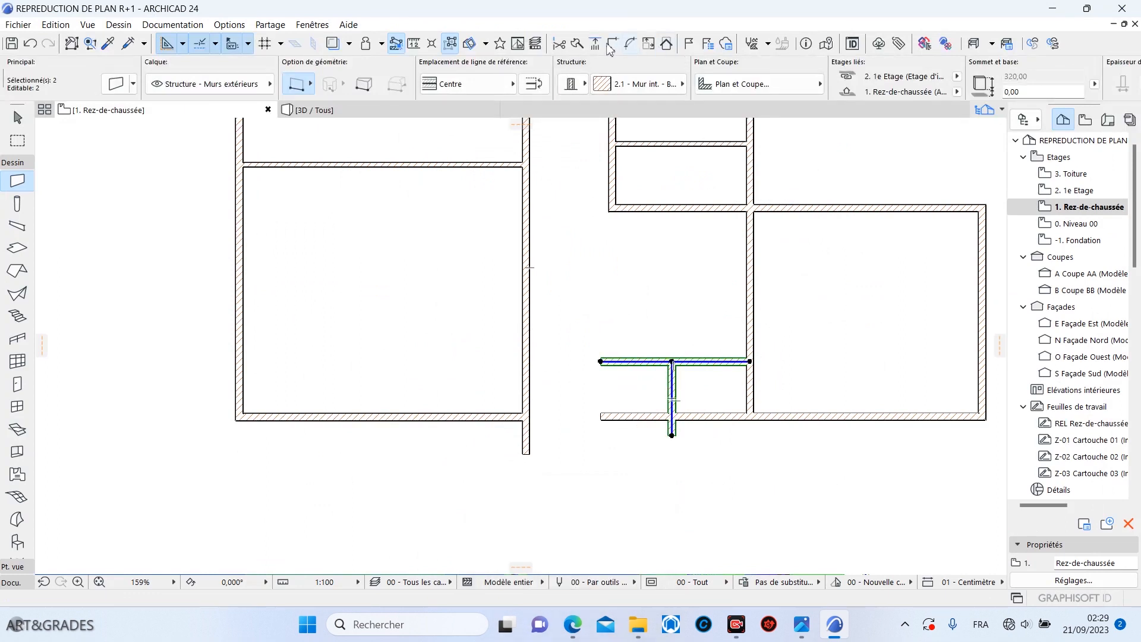
{"action": "left_click", "coordinate": [611, 46]}
{"action": "key", "text": "Escape"}
Step: Shorten the small vertical wall's lower end to the bottom horizontal wall
{"action": "left_click", "coordinate": [680, 434], "text": "shift"}
{"action": "scroll", "coordinate": [675, 436], "scroll_direction": "up", "scroll_amount": 3}
{"action": "left_click", "coordinate": [661, 430]}
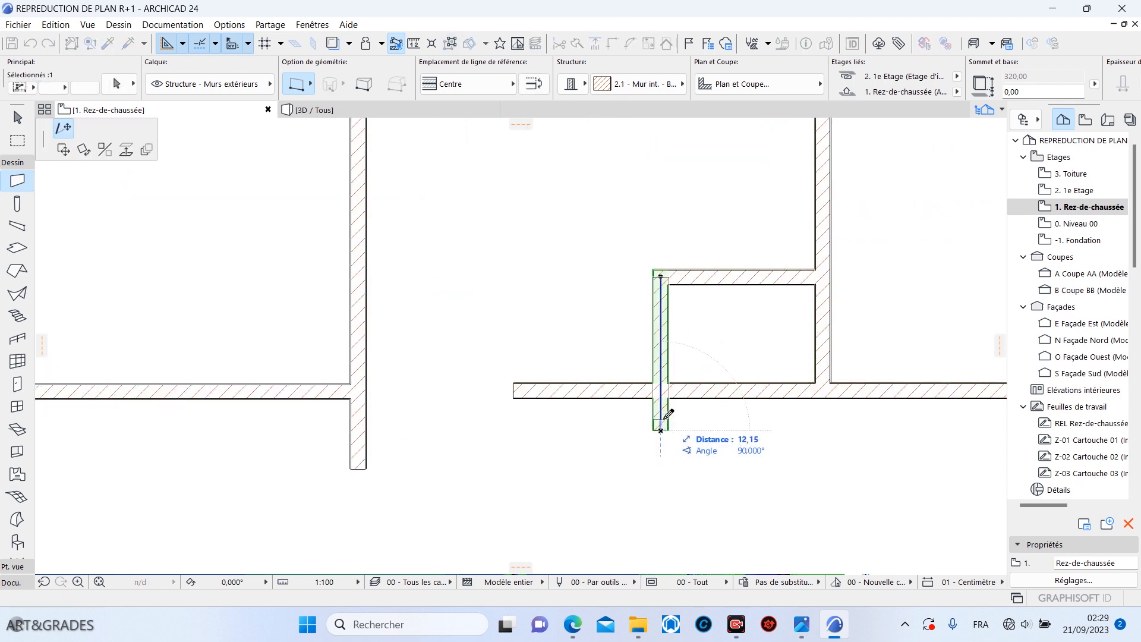
{"action": "left_click", "coordinate": [661, 390]}
{"action": "key", "text": "Escape"}
Step: Examine the stairwell dimensions in the enlarged R+1 HAUTE STANDING PDF plan, then return to ARCHICAD
{"action": "scroll", "coordinate": [590, 373], "scroll_direction": "down", "scroll_amount": 4}
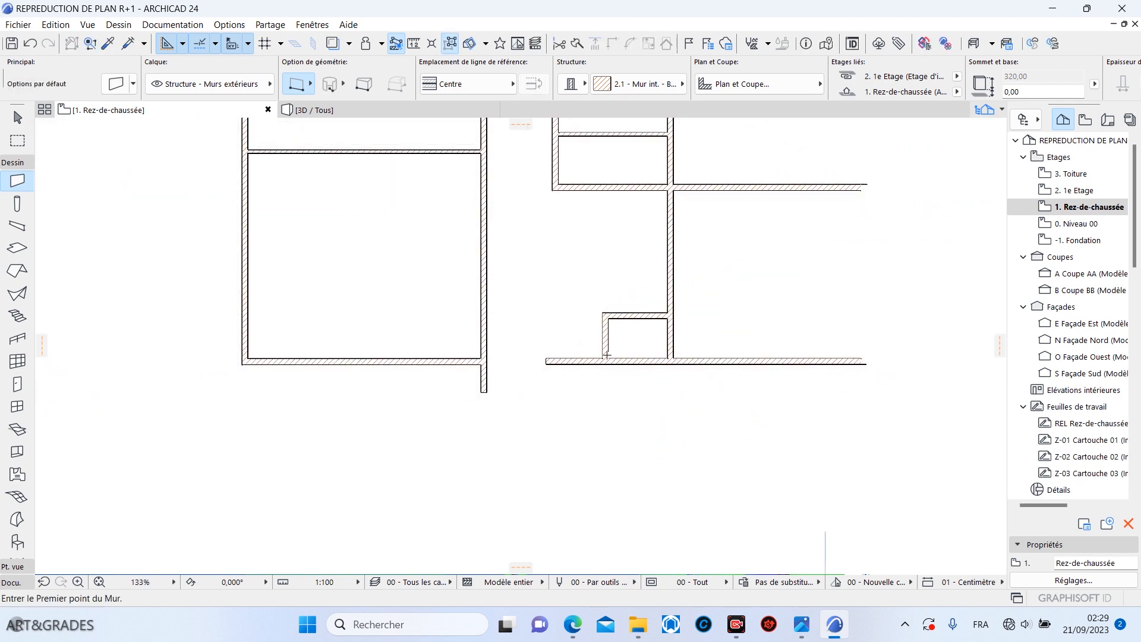
{"action": "left_click", "coordinate": [548, 345], "text": "shift"}
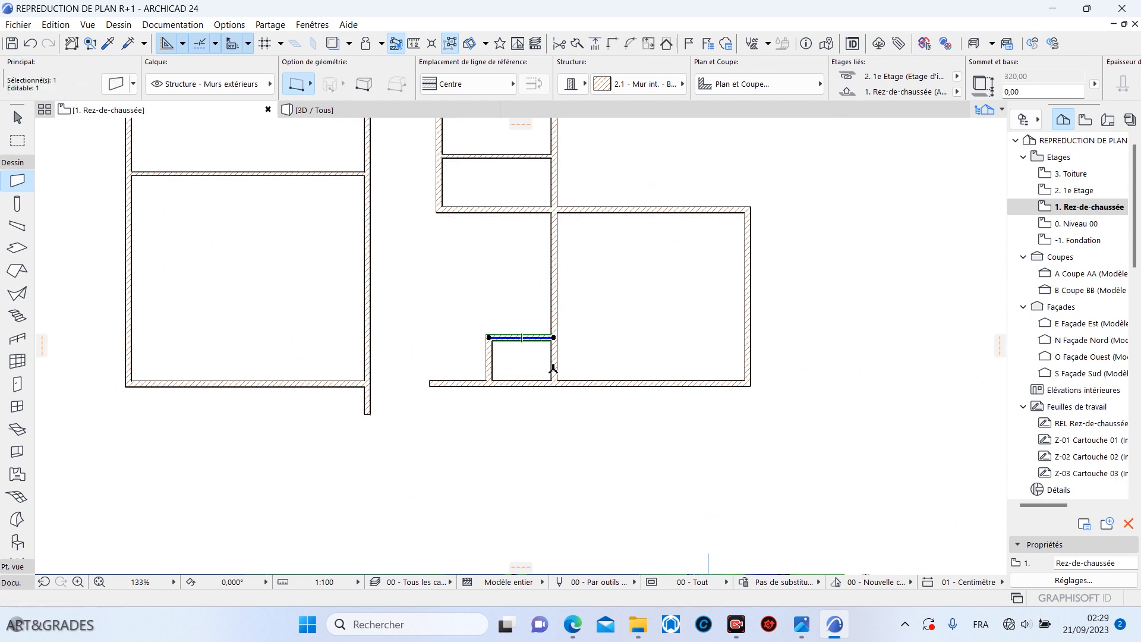
{"action": "scroll", "coordinate": [599, 436], "scroll_direction": "down", "scroll_amount": 3}
{"action": "mouse_move", "coordinate": [572, 624]}
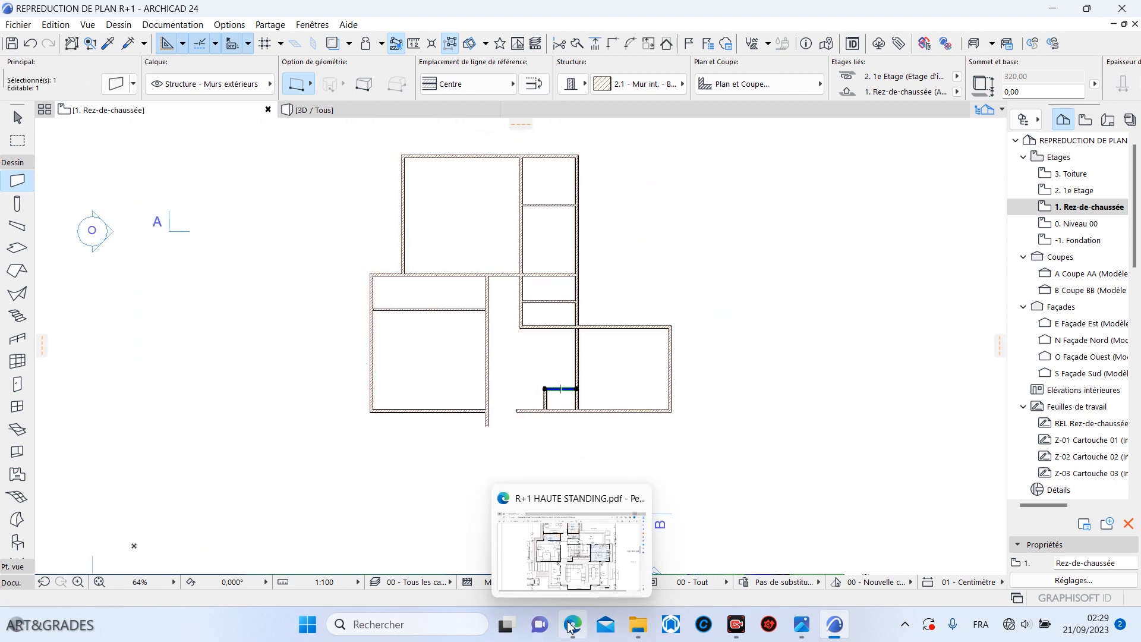
{"action": "left_click", "coordinate": [571, 564]}
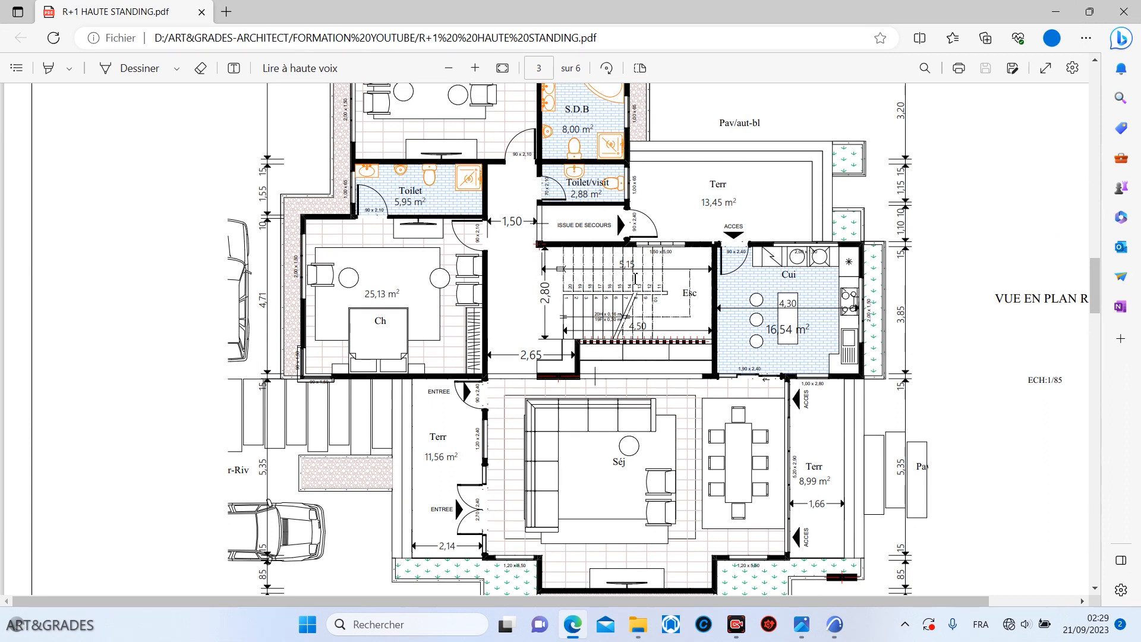
{"action": "left_click", "coordinate": [475, 69]}
{"action": "left_click", "coordinate": [475, 68]}
{"action": "left_click", "coordinate": [475, 68]}
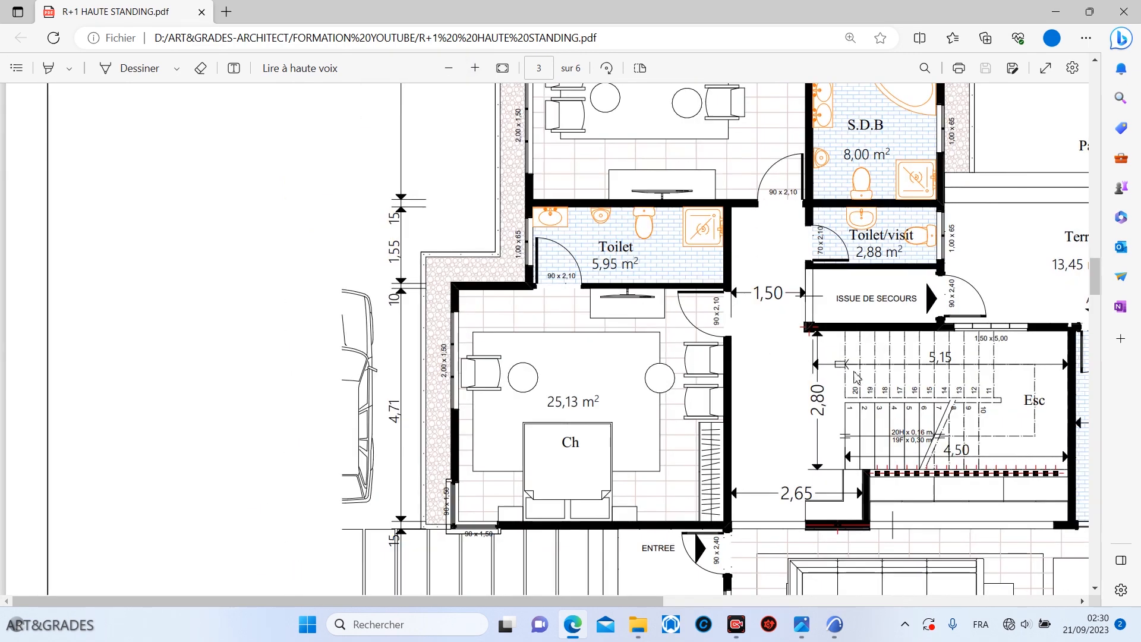
{"action": "mouse_move", "coordinate": [834, 624]}
{"action": "left_click", "coordinate": [790, 532]}
Step: Stretch the toilet block's left wall down to the level of the short horizontal wall below the stairwell
{"action": "scroll", "coordinate": [550, 362], "scroll_direction": "up", "scroll_amount": 6}
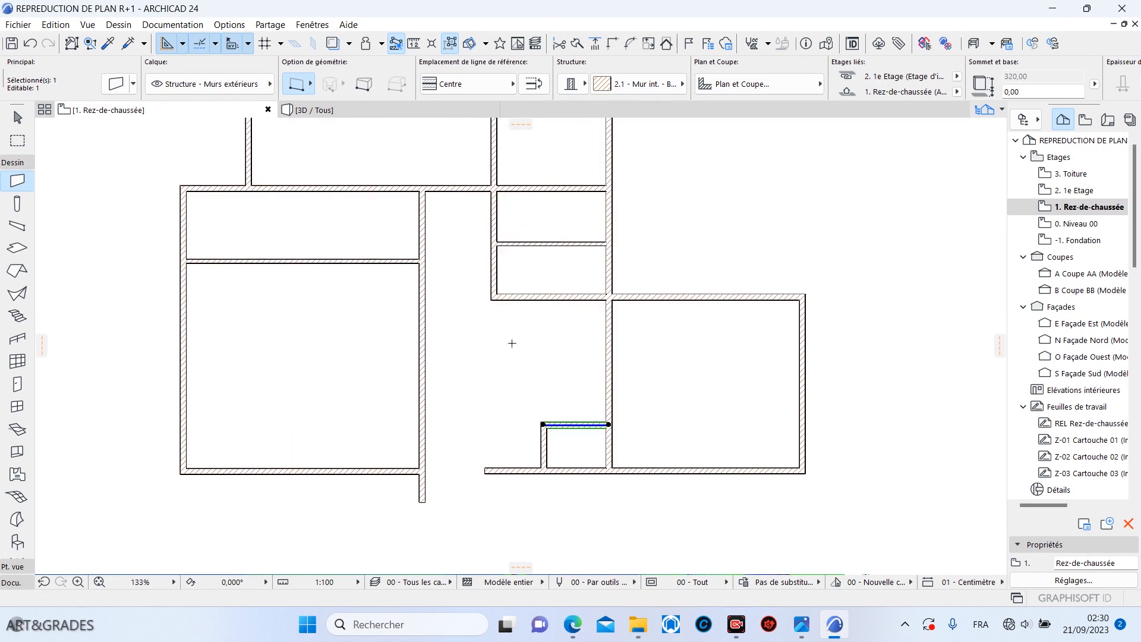
{"action": "key", "text": "Escape"}
{"action": "left_click", "coordinate": [497, 271], "text": "shift"}
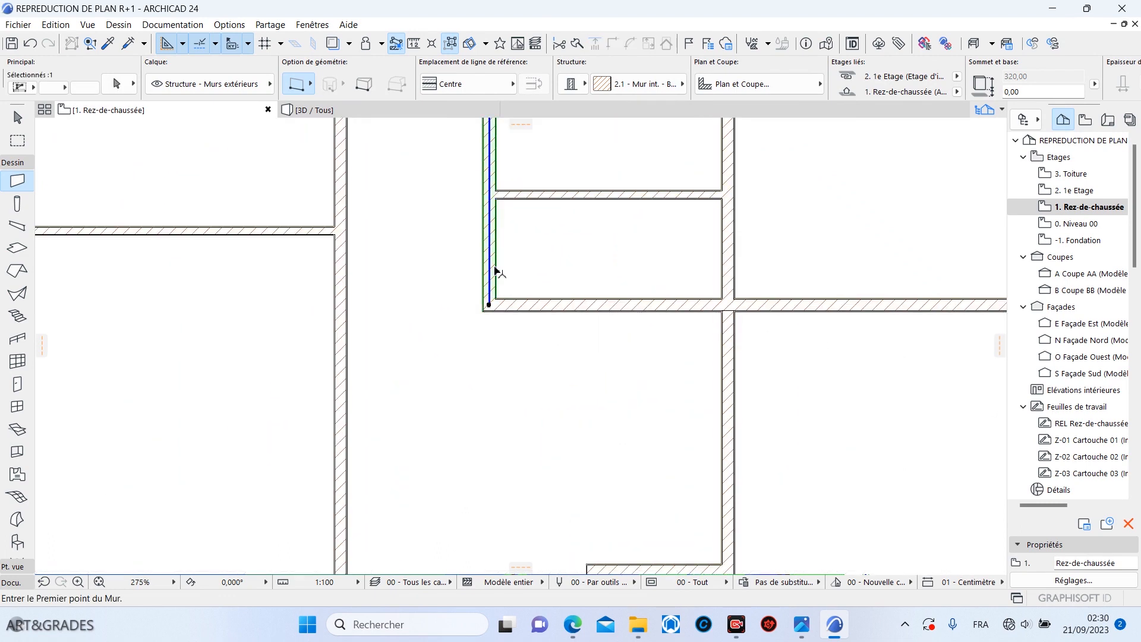
{"action": "scroll", "coordinate": [490, 350], "scroll_direction": "down", "scroll_amount": 3}
{"action": "left_click", "coordinate": [489, 337]}
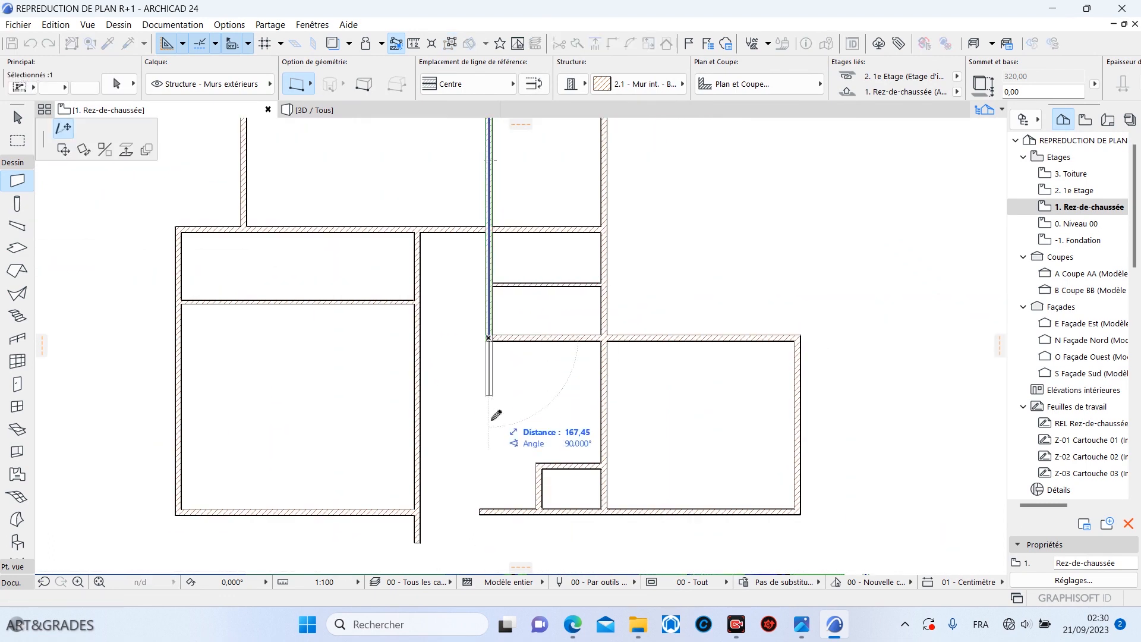
{"action": "left_click", "coordinate": [553, 463]}
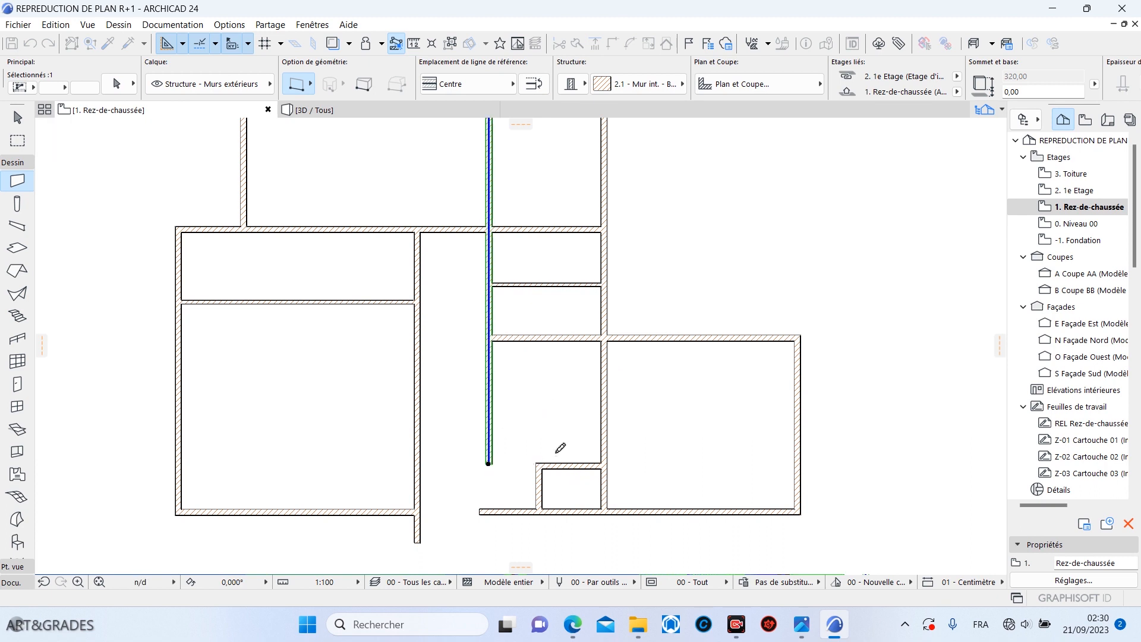
Step: Split the stretched wall at the stairwell's upper horizontal wall, keeping the lower segment selected
{"action": "left_click", "coordinate": [577, 46]}
{"action": "scroll", "coordinate": [528, 309], "scroll_direction": "up", "scroll_amount": 2}
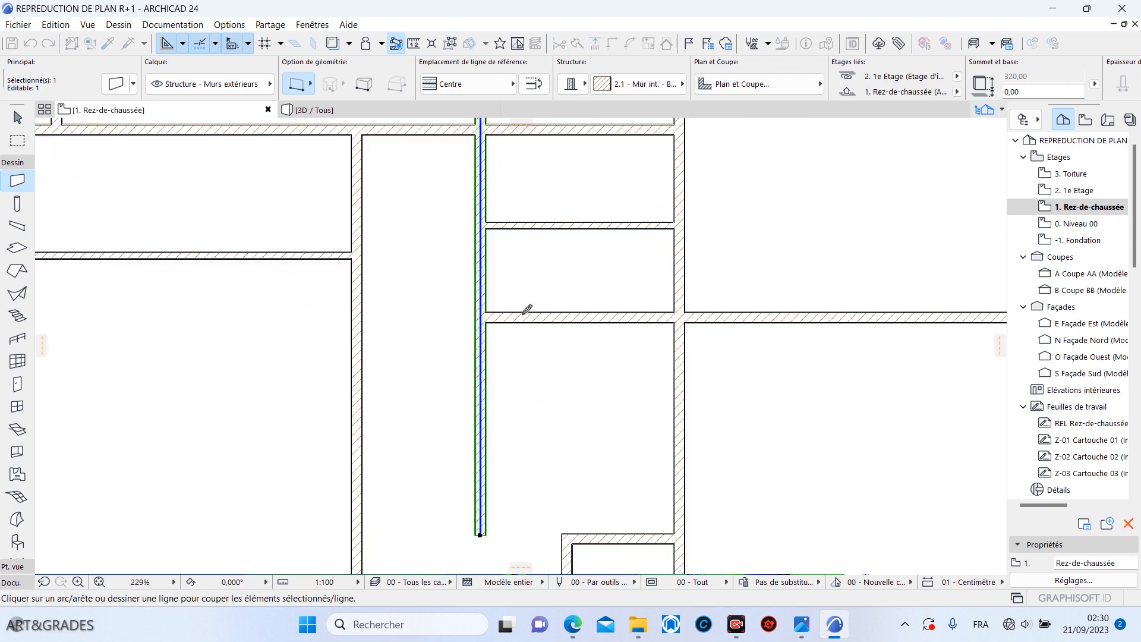
{"action": "left_click", "coordinate": [529, 317]}
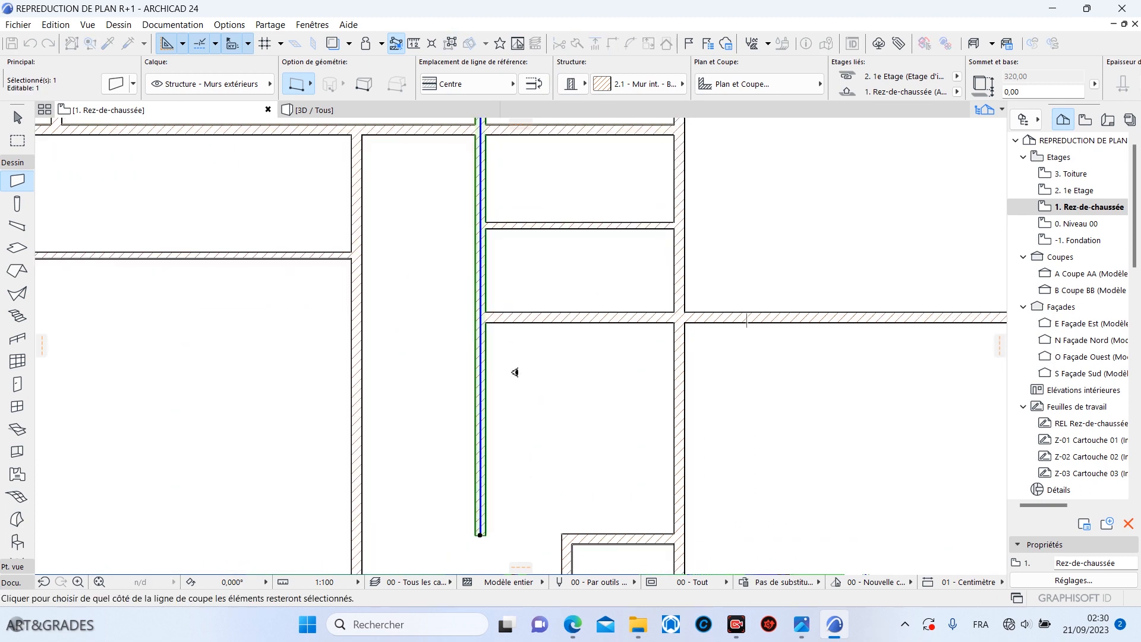
{"action": "left_click", "coordinate": [514, 369]}
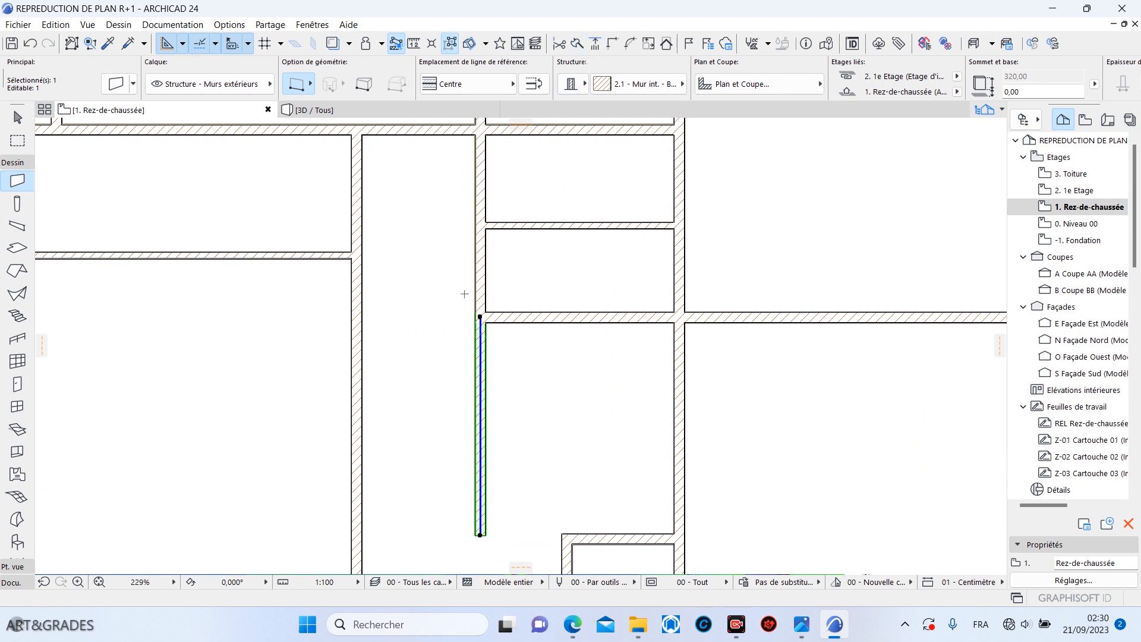
Step: Copy the lower segment flush against its own right face and move the copy 515 cm to the right
{"action": "scroll", "coordinate": [464, 294], "scroll_direction": "down", "scroll_amount": 3}
{"action": "scroll", "coordinate": [486, 346], "scroll_direction": "up", "scroll_amount": 3}
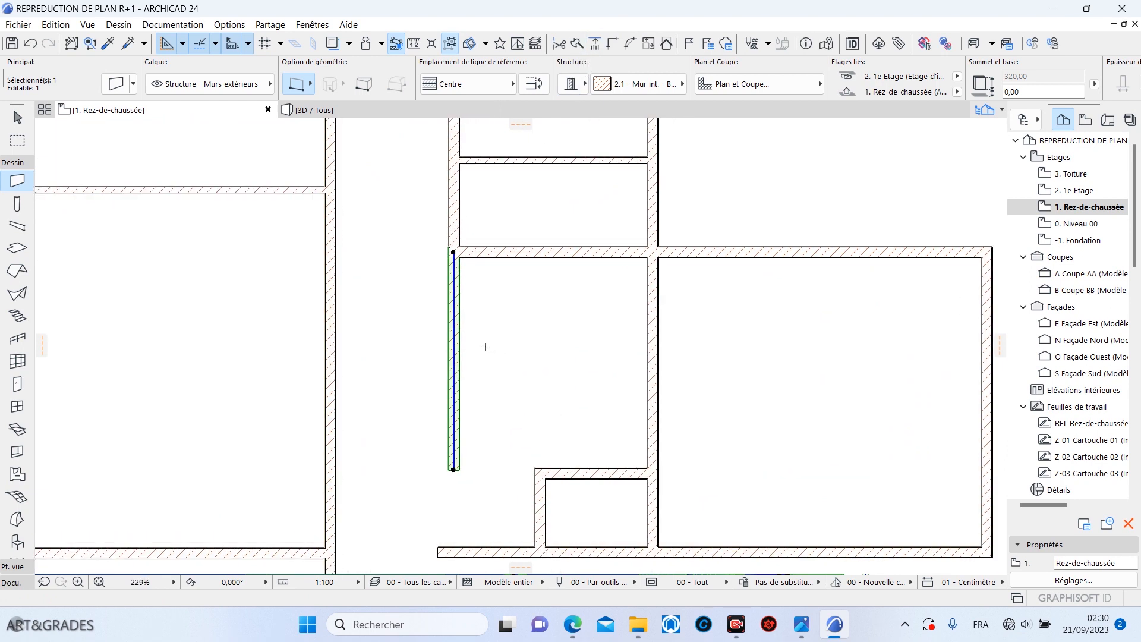
{"action": "left_click", "coordinate": [461, 328]}
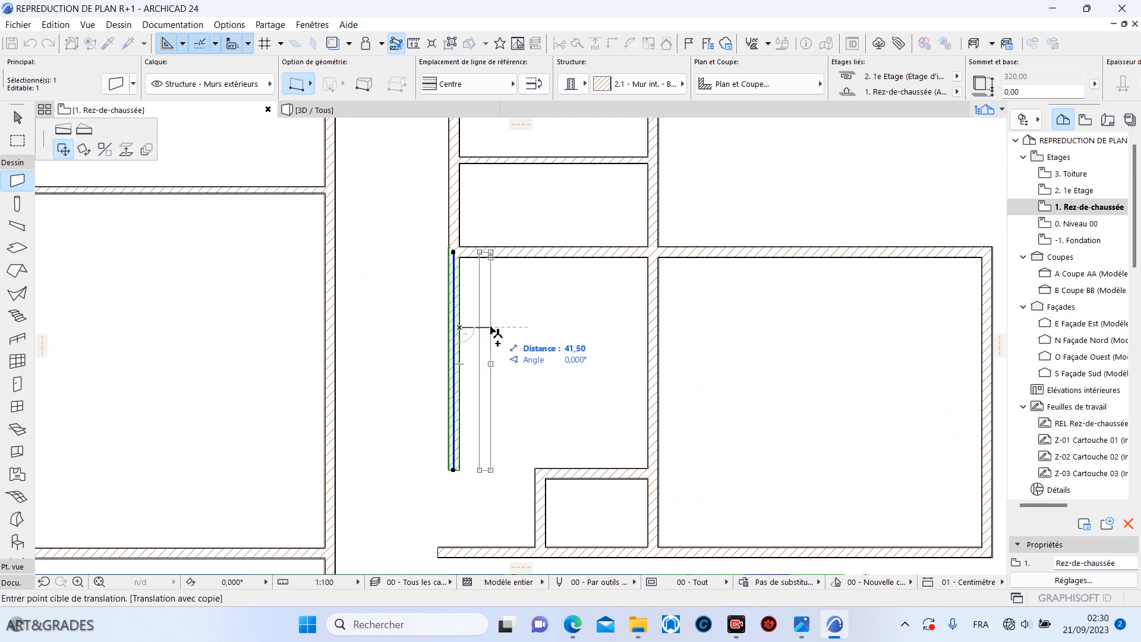
{"action": "left_click", "coordinate": [472, 328]}
{"action": "left_click", "coordinate": [472, 328]}
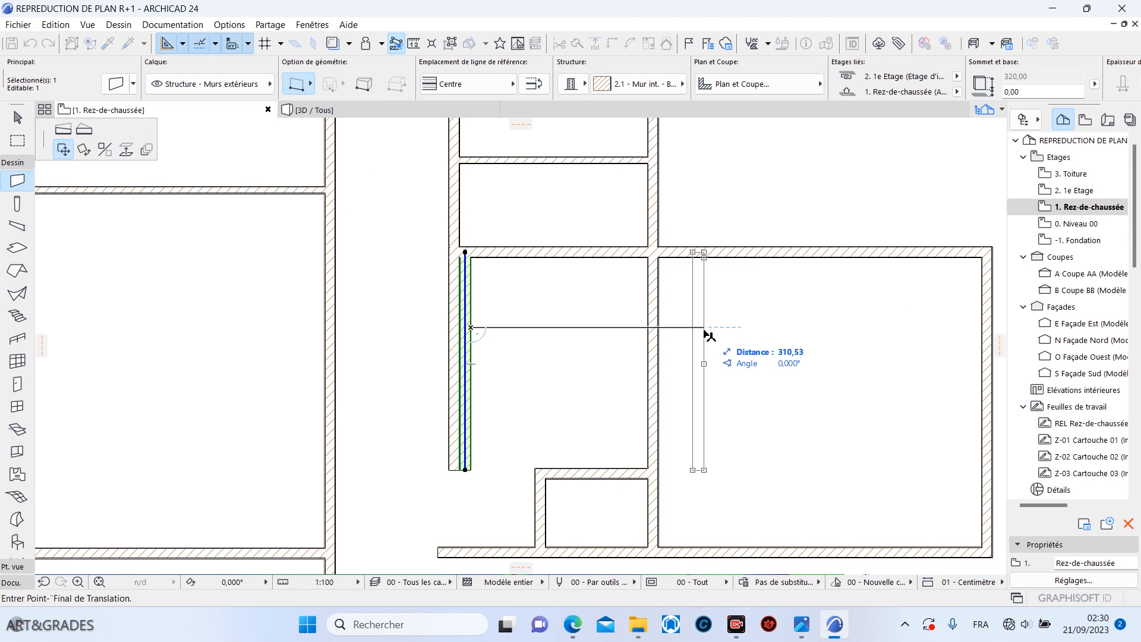
{"action": "type", "text": "15"}
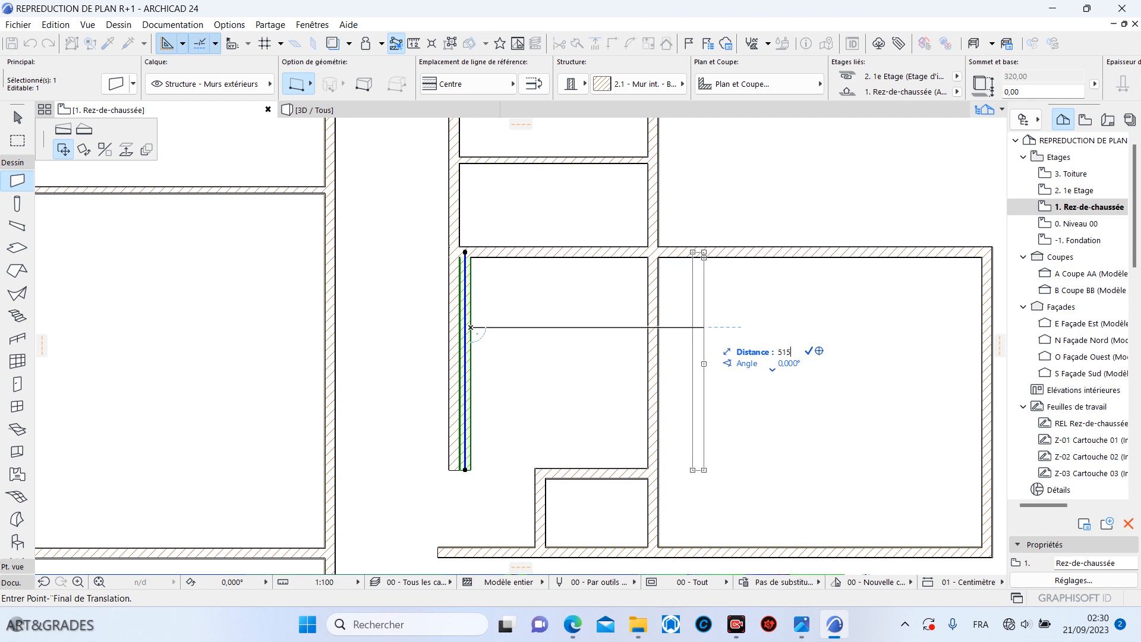
{"action": "left_click", "coordinate": [859, 329]}
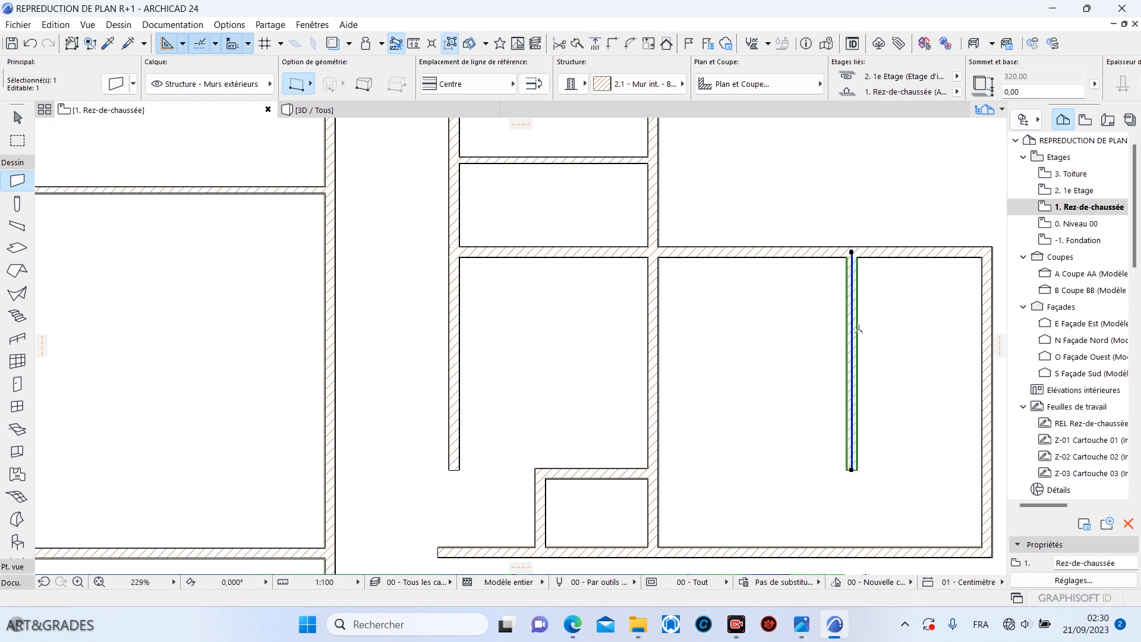
Step: Examine the horizontal dimension chain along the upper edge of the R+1 HAUTE STANDING PDF plan, then return to ARCHICAD
{"action": "scroll", "coordinate": [740, 340], "scroll_direction": "down", "scroll_amount": 5}
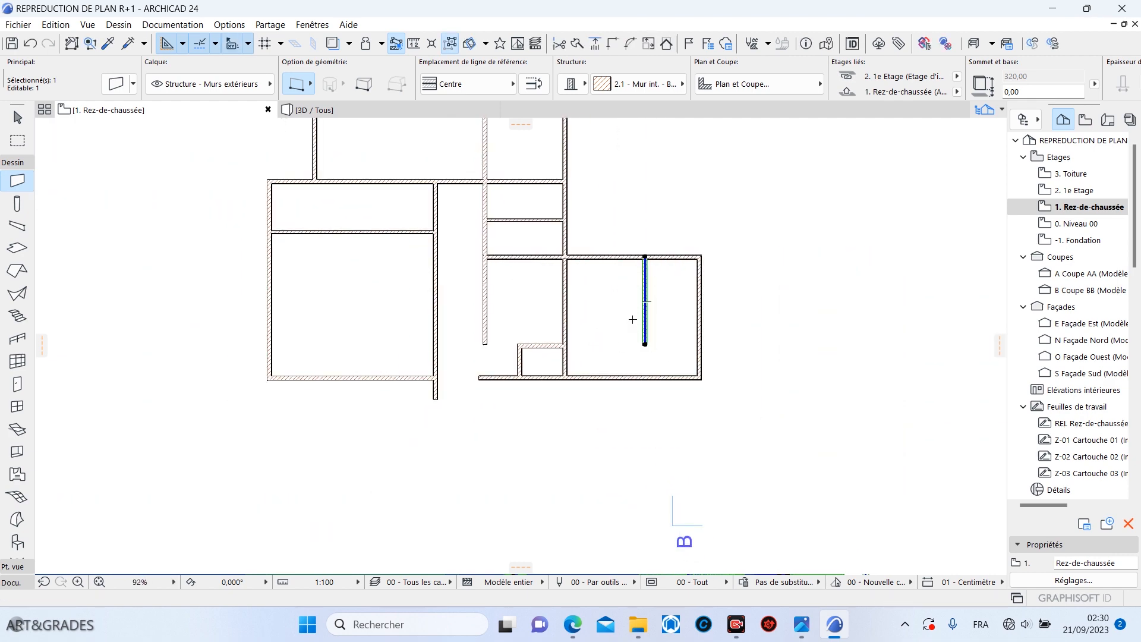
{"action": "scroll", "coordinate": [632, 319], "scroll_direction": "up", "scroll_amount": 1}
{"action": "mouse_move", "coordinate": [578, 620]}
{"action": "mouse_move", "coordinate": [570, 535]}
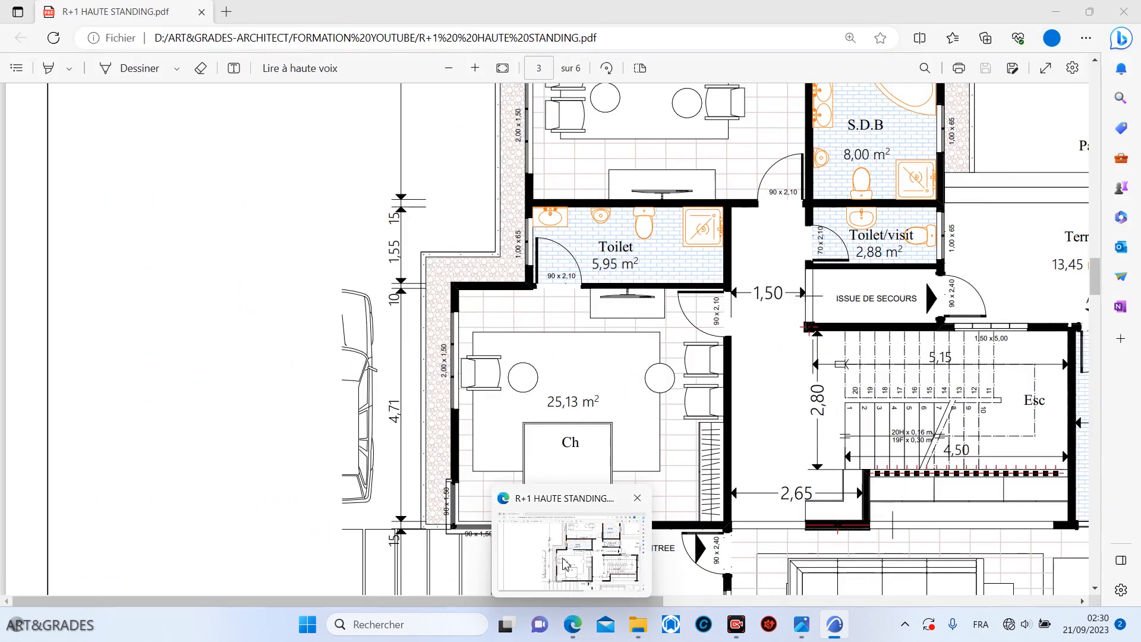
{"action": "left_click", "coordinate": [564, 563]}
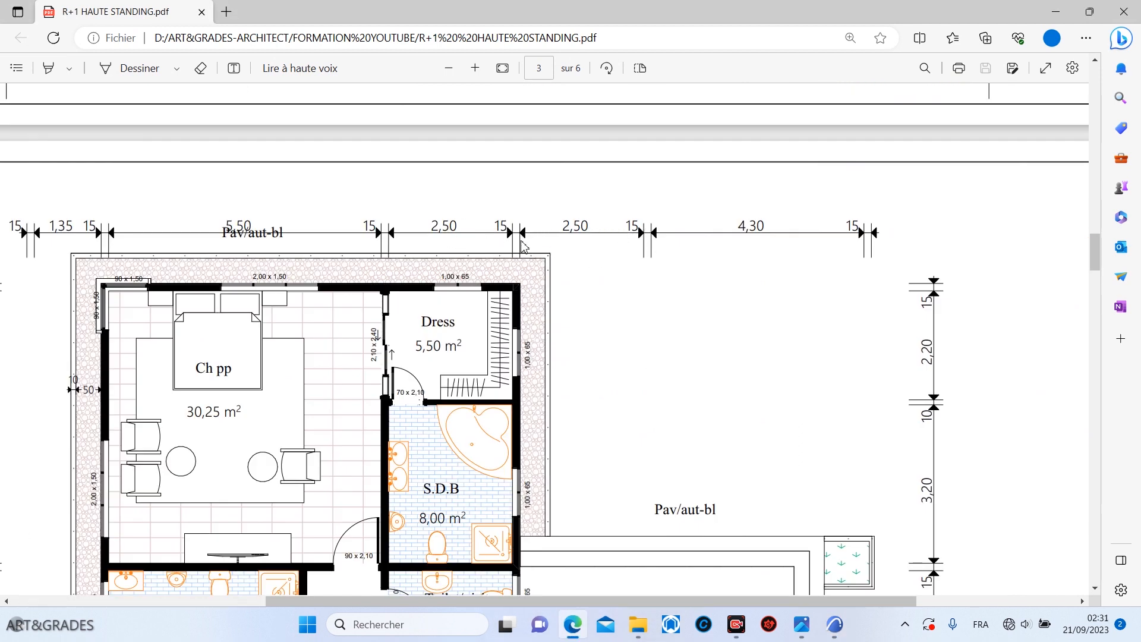
{"action": "left_click_drag", "start_coordinate": [465, 230], "coordinate": [439, 228]}
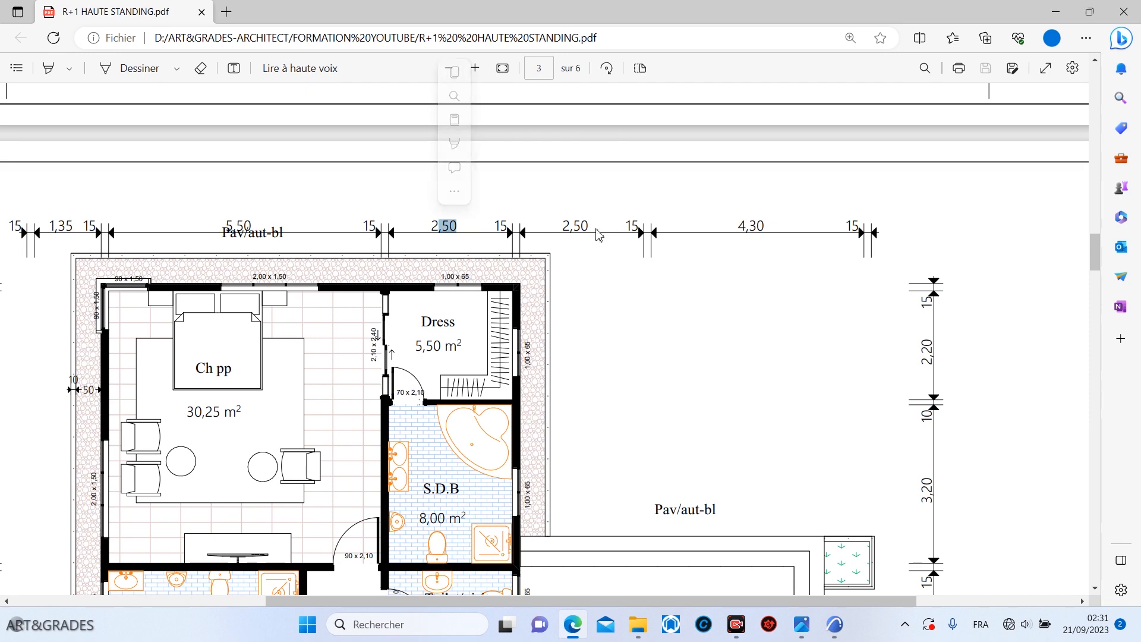
{"action": "left_click_drag", "start_coordinate": [600, 236], "coordinate": [566, 226]}
{"action": "left_click", "coordinate": [714, 407]}
{"action": "mouse_move", "coordinate": [835, 624]}
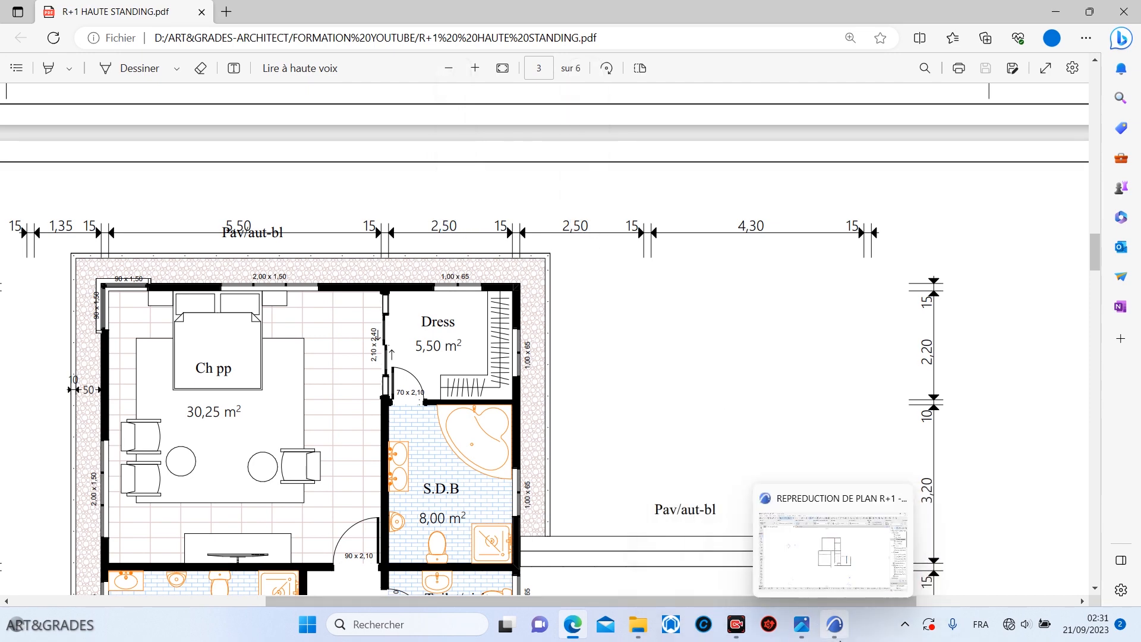
{"action": "left_click", "coordinate": [778, 530]}
{"action": "scroll", "coordinate": [647, 368], "scroll_direction": "up", "scroll_amount": 6}
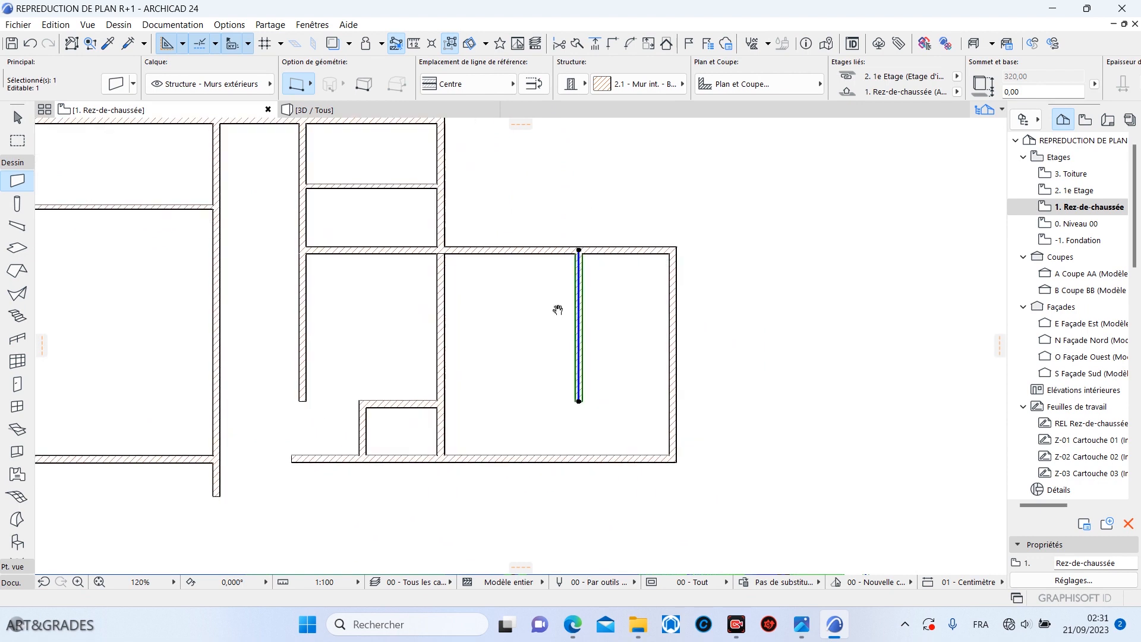
{"action": "key", "text": "Escape"}
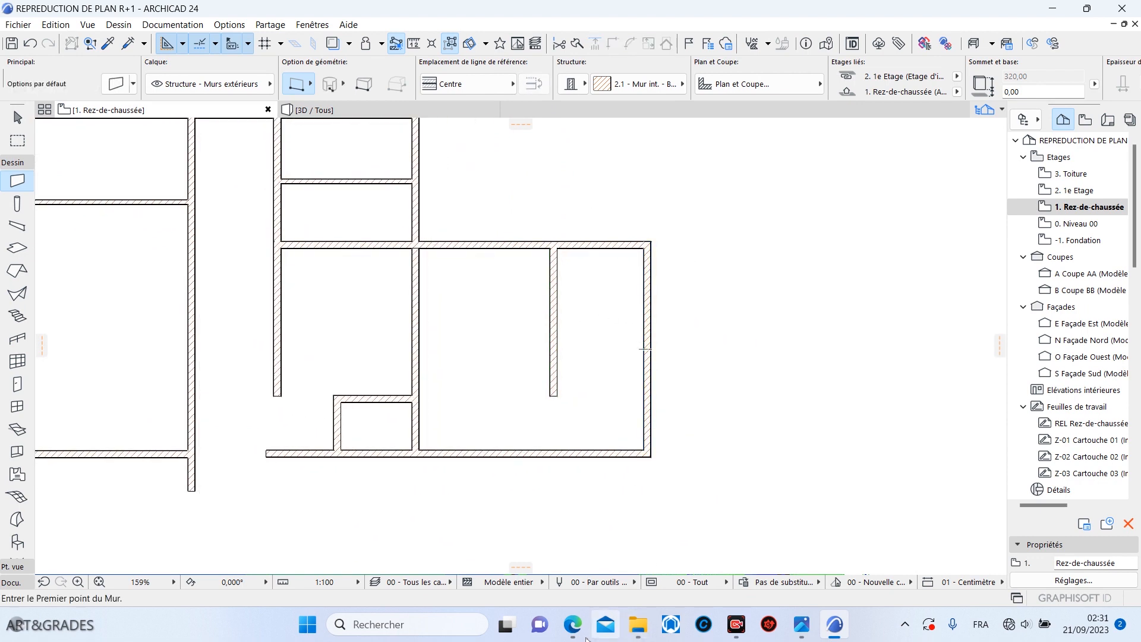
{"action": "mouse_move", "coordinate": [573, 624]}
{"action": "left_click", "coordinate": [573, 535]}
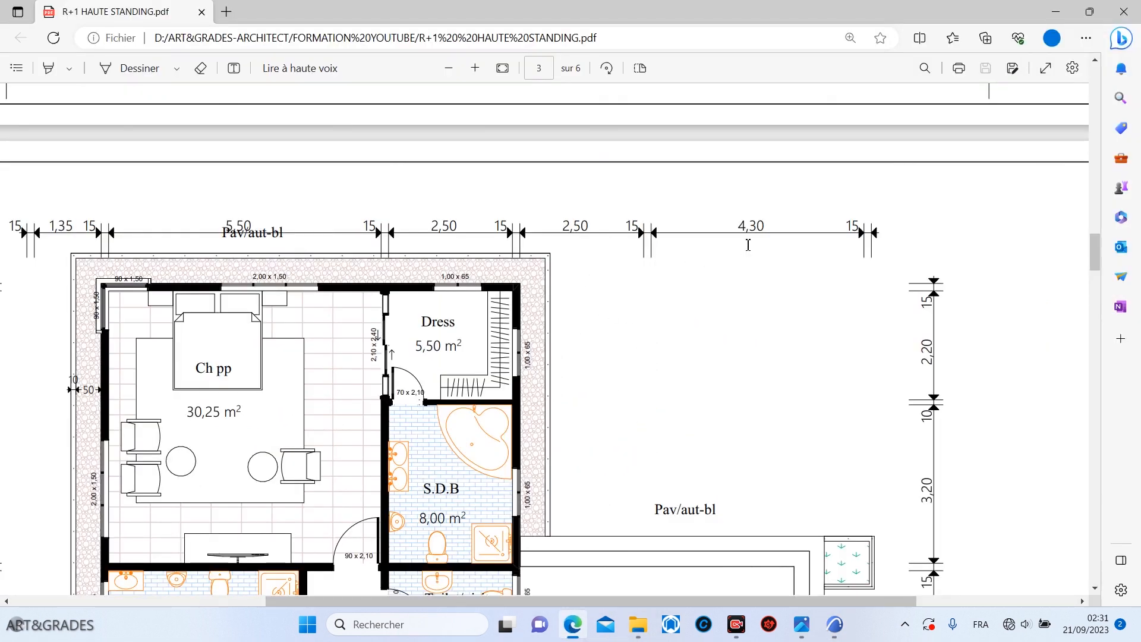
{"action": "left_click", "coordinate": [1056, 12]}
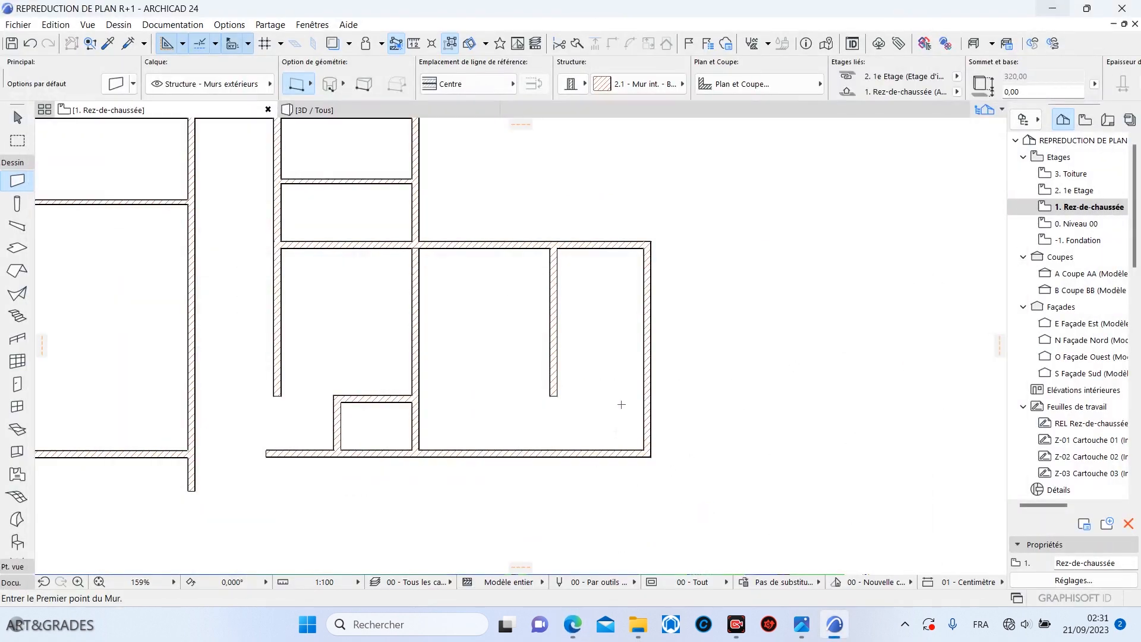
Step: Move the rightmost vertical wall flush against the right face of the stairwell's right wall, then offset it 430 cm to the right
{"action": "scroll", "coordinate": [654, 350], "scroll_direction": "up", "scroll_amount": 2}
{"action": "left_click", "coordinate": [654, 348]}
{"action": "scroll", "coordinate": [626, 359], "scroll_direction": "up", "scroll_amount": 4}
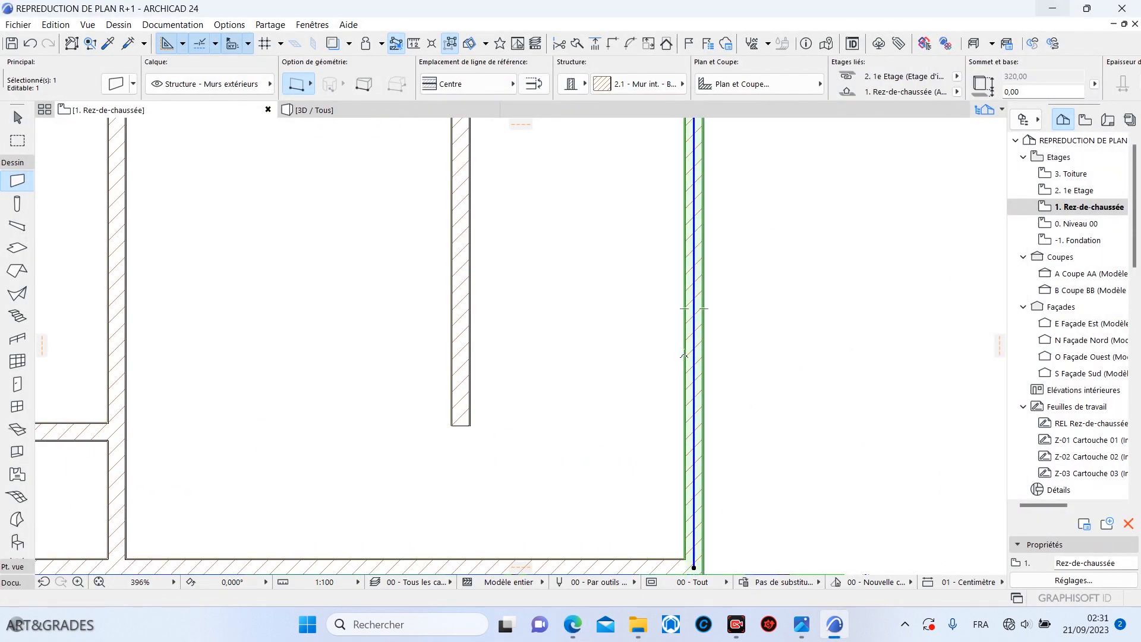
{"action": "left_click", "coordinate": [685, 355]}
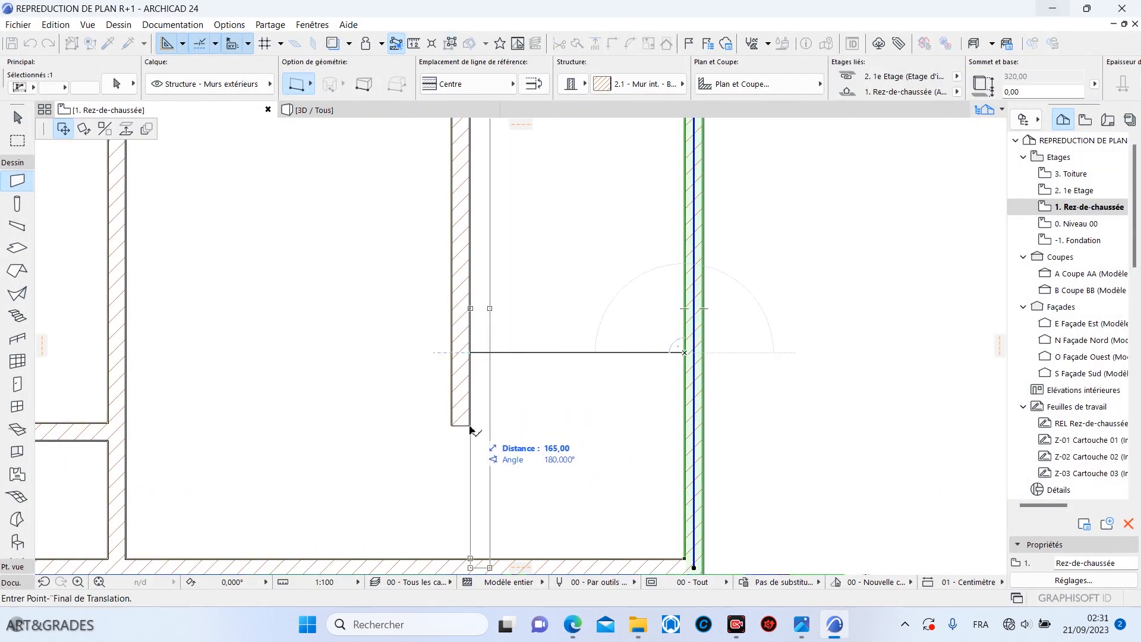
{"action": "left_click", "coordinate": [470, 426]}
{"action": "scroll", "coordinate": [469, 432], "scroll_direction": "up", "scroll_amount": 6}
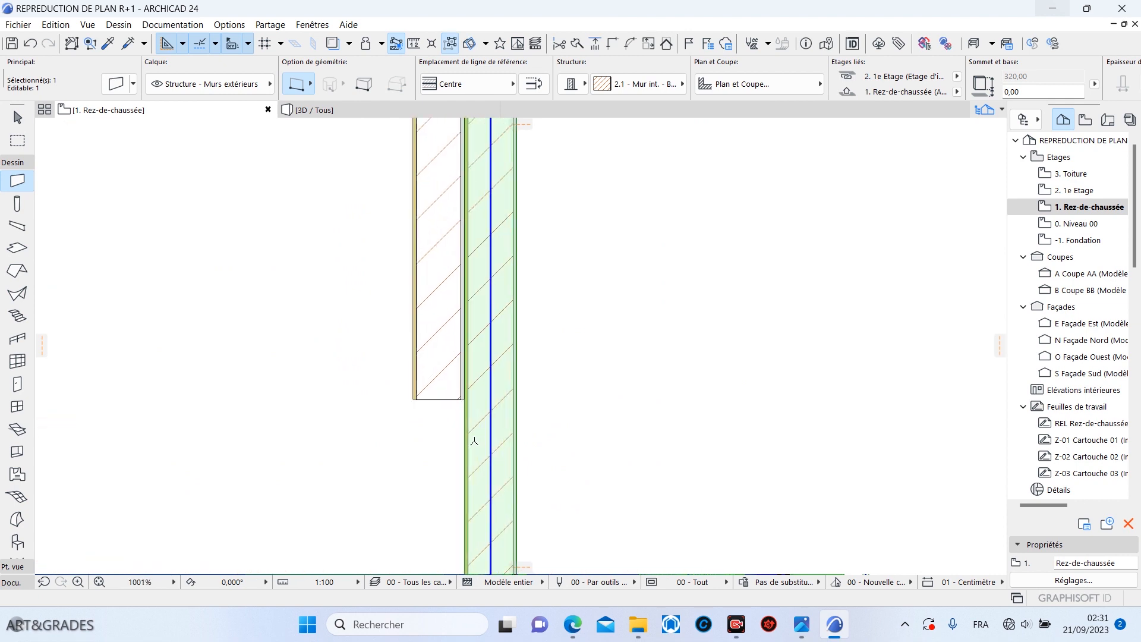
{"action": "left_click", "coordinate": [463, 413]}
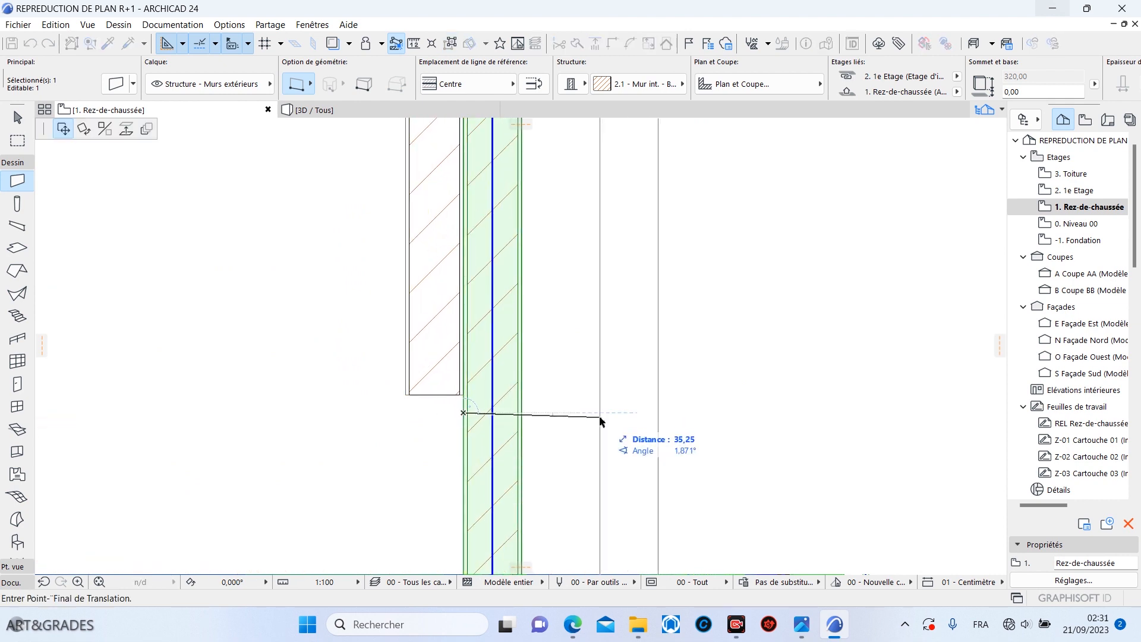
{"action": "type", "text": "4"}
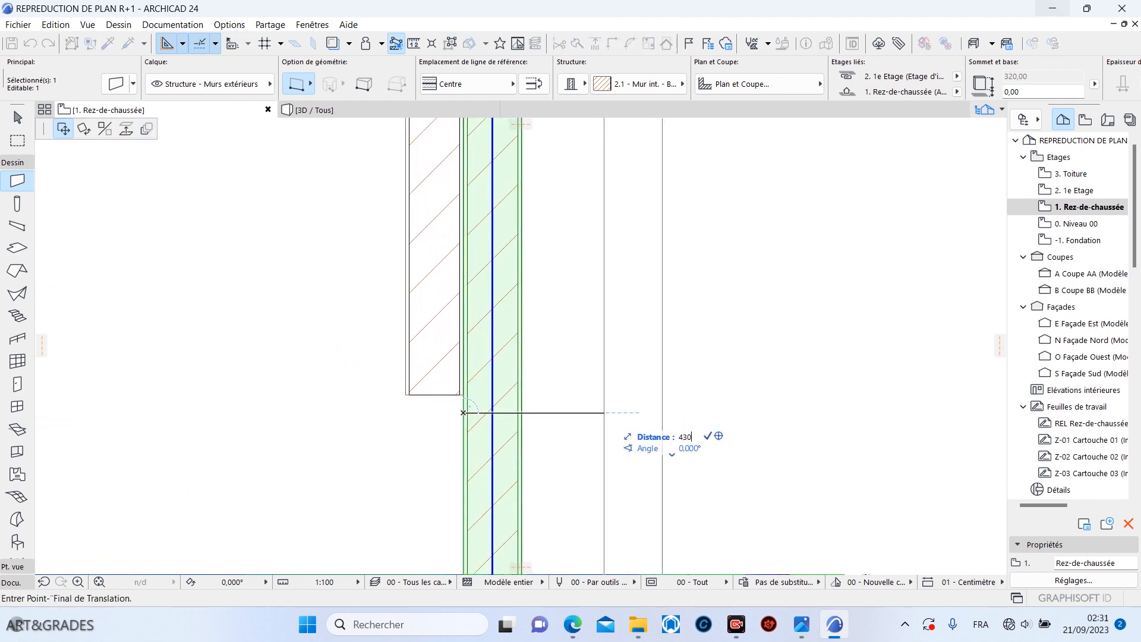
{"action": "type", "text": "30"}
{"action": "key", "text": "Return"}
Step: Extend the upper and lower horizontal walls to meet the relocated rightmost wall
{"action": "scroll", "coordinate": [682, 408], "scroll_direction": "down", "scroll_amount": 10}
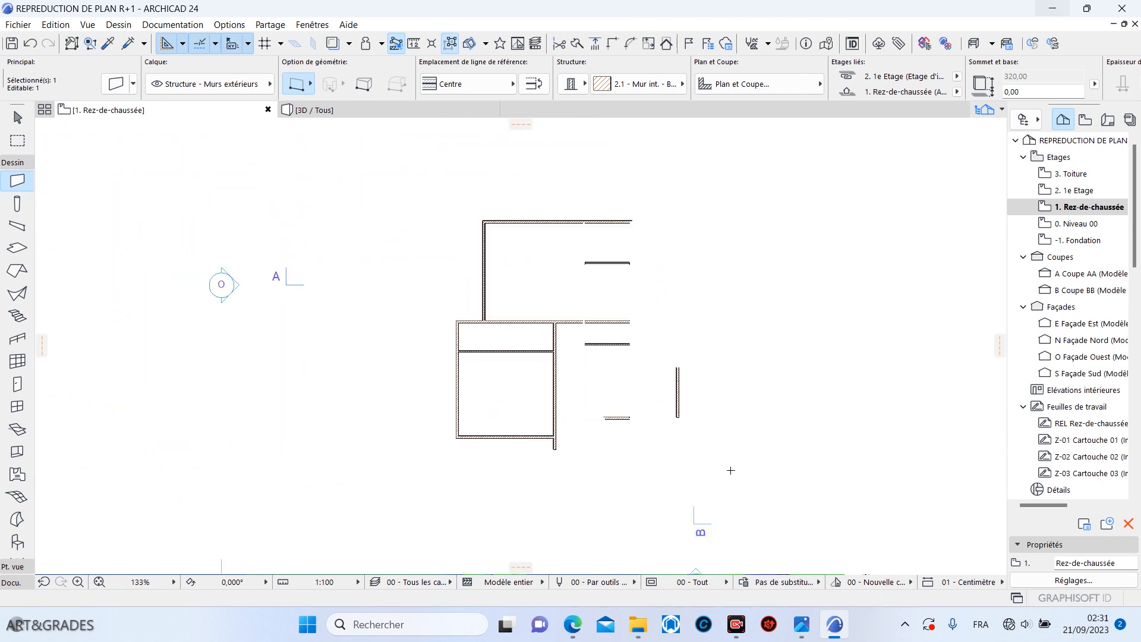
{"action": "left_click", "coordinate": [707, 437], "text": "shift"}
{"action": "left_click", "coordinate": [711, 367], "text": "shift"}
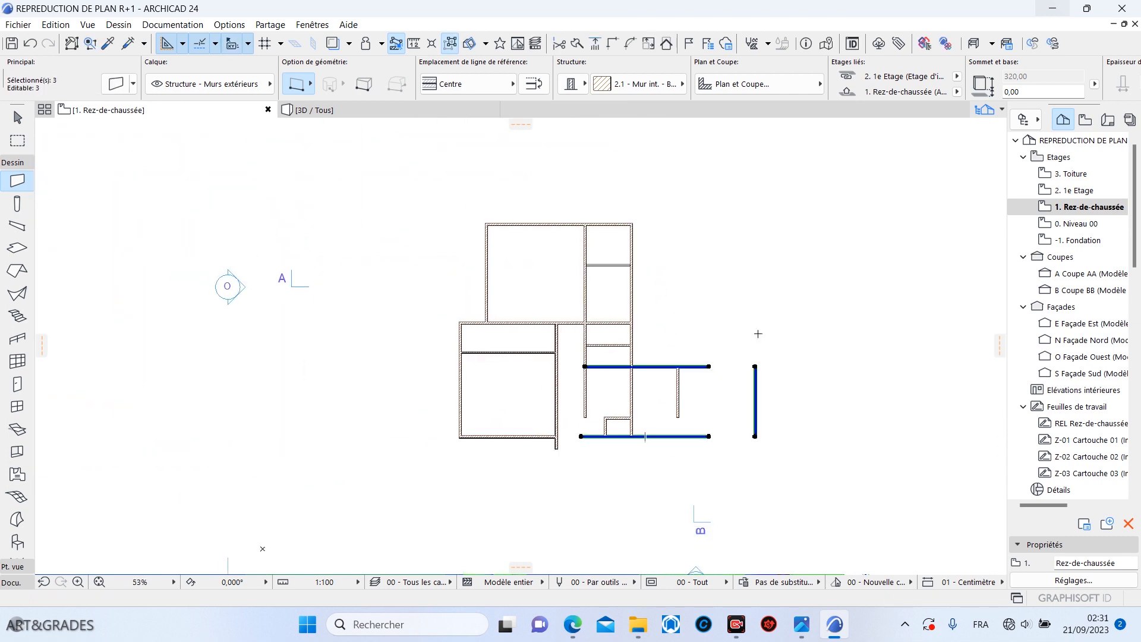
{"action": "key", "text": "Escape"}
Step: Join the short horizontal wall below the stairwell to the stairwell's right wall at a corner
{"action": "scroll", "coordinate": [712, 426], "scroll_direction": "up", "scroll_amount": 5}
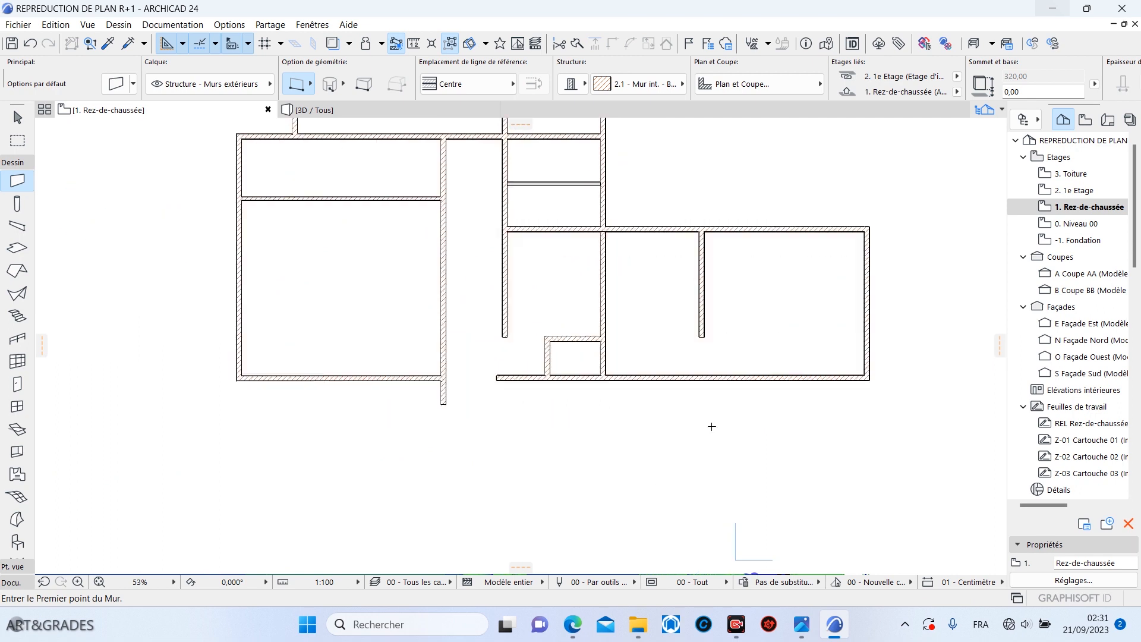
{"action": "left_click", "coordinate": [708, 306], "text": "shift"}
{"action": "left_click", "coordinate": [559, 313], "text": "shift"}
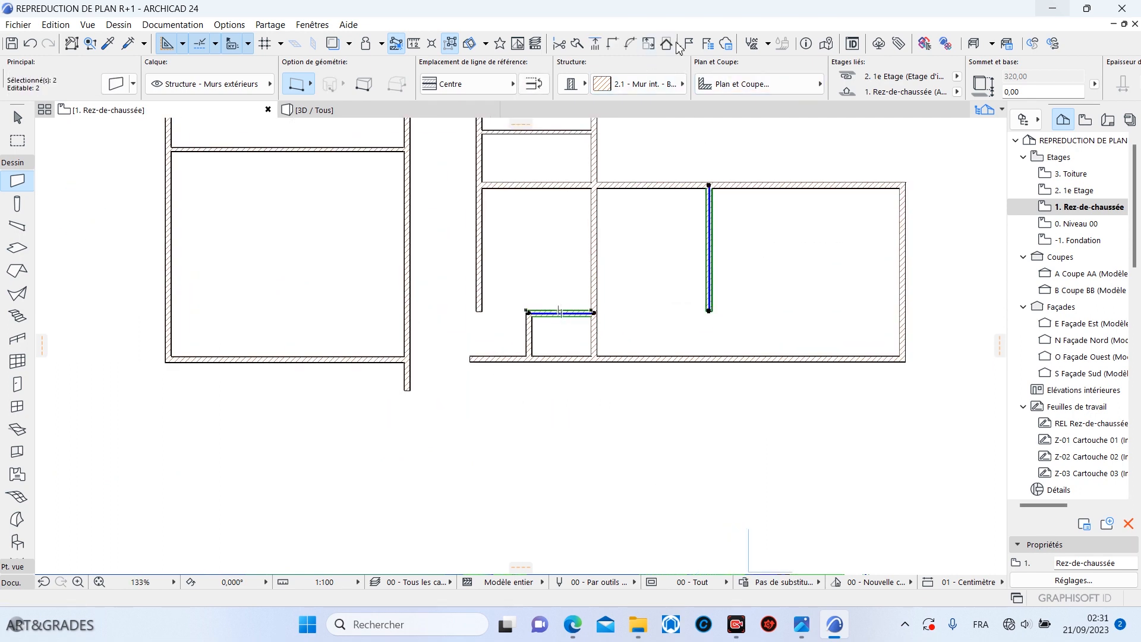
{"action": "left_click", "coordinate": [613, 43]}
{"action": "left_click", "coordinate": [790, 318]}
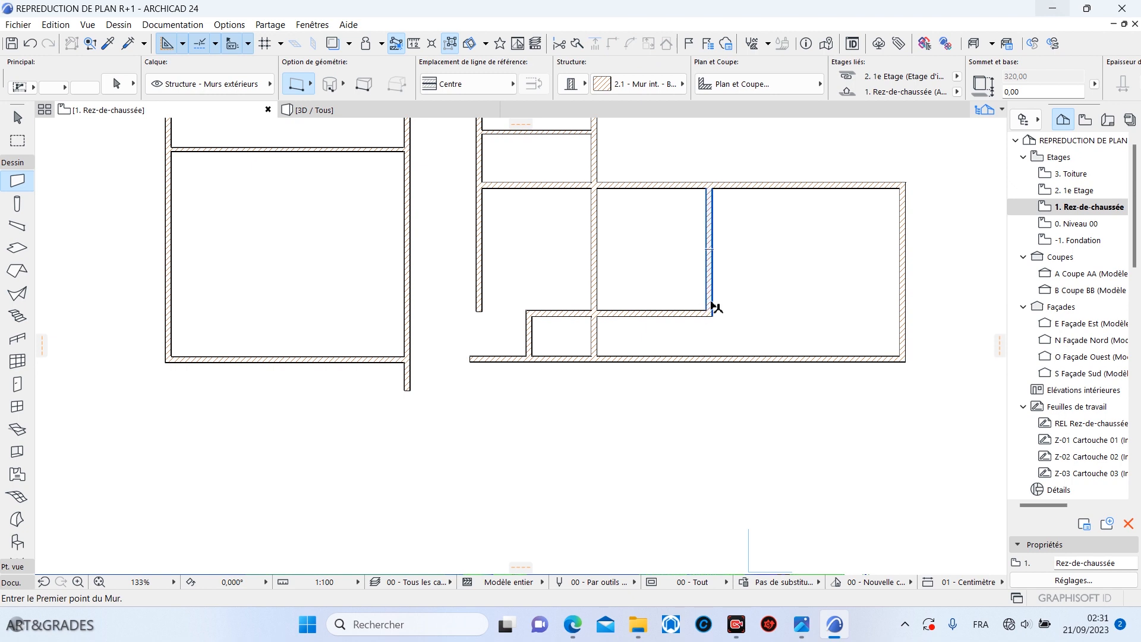
Step: Stretch the stairwell's right wall down to the long lower horizontal wall
{"action": "left_click", "coordinate": [710, 309]}
{"action": "left_click", "coordinate": [710, 311]}
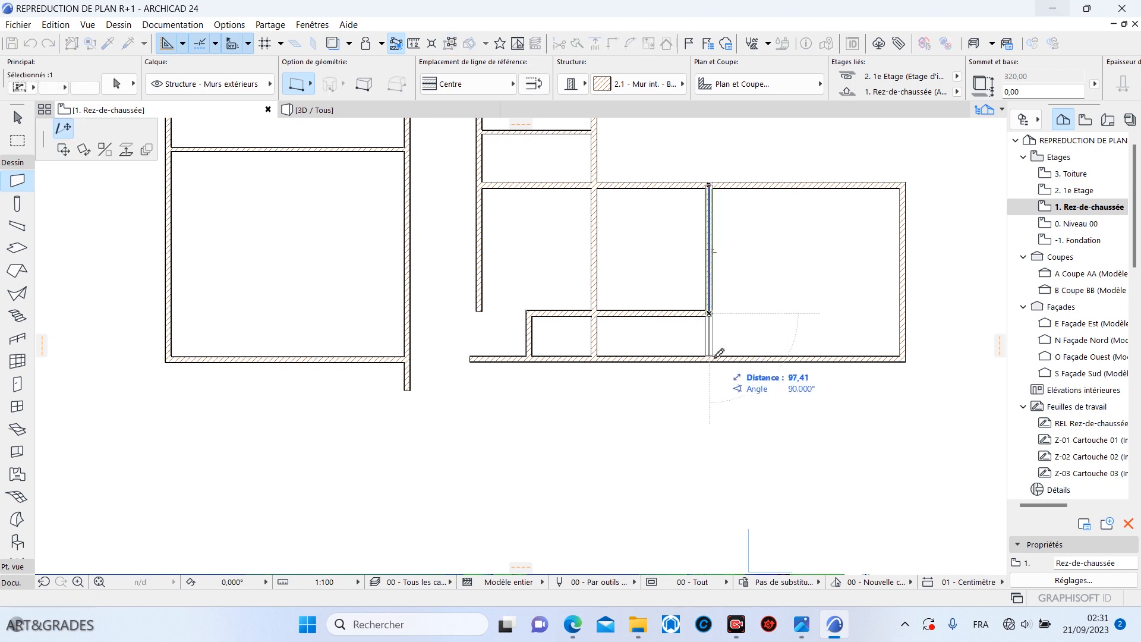
{"action": "left_click", "coordinate": [719, 354]}
{"action": "key", "text": "Escape"}
{"action": "scroll", "coordinate": [586, 332], "scroll_direction": "up", "scroll_amount": 3}
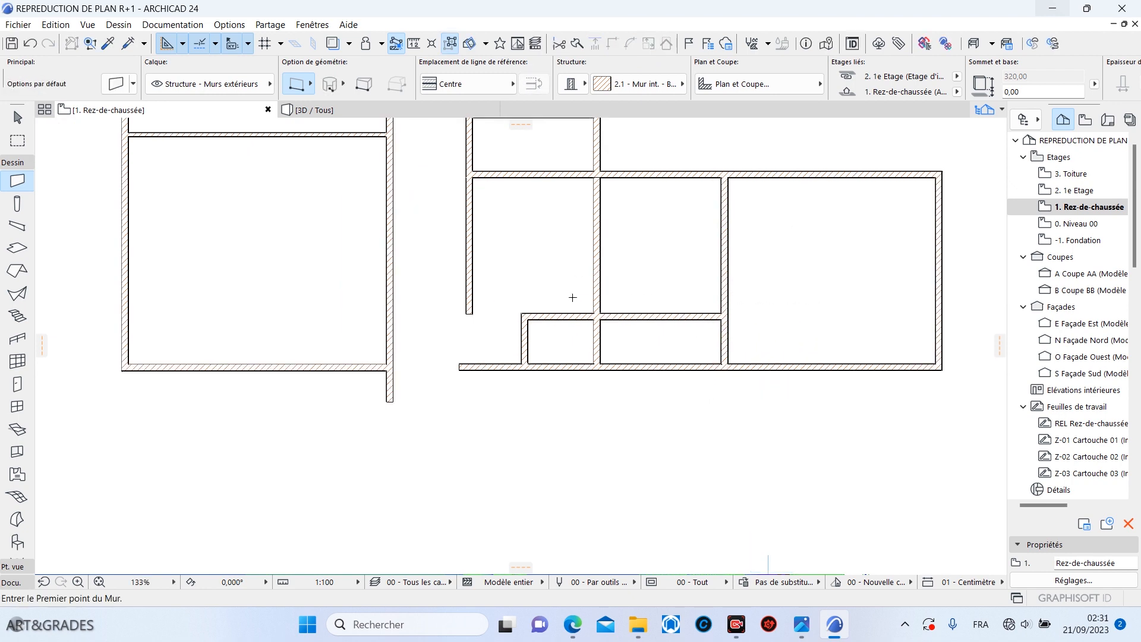
Step: Delete the vertical wall segment crossing the middle of the stairwell between the upper and lower horizontal walls
{"action": "left_click", "coordinate": [610, 392], "text": "shift"}
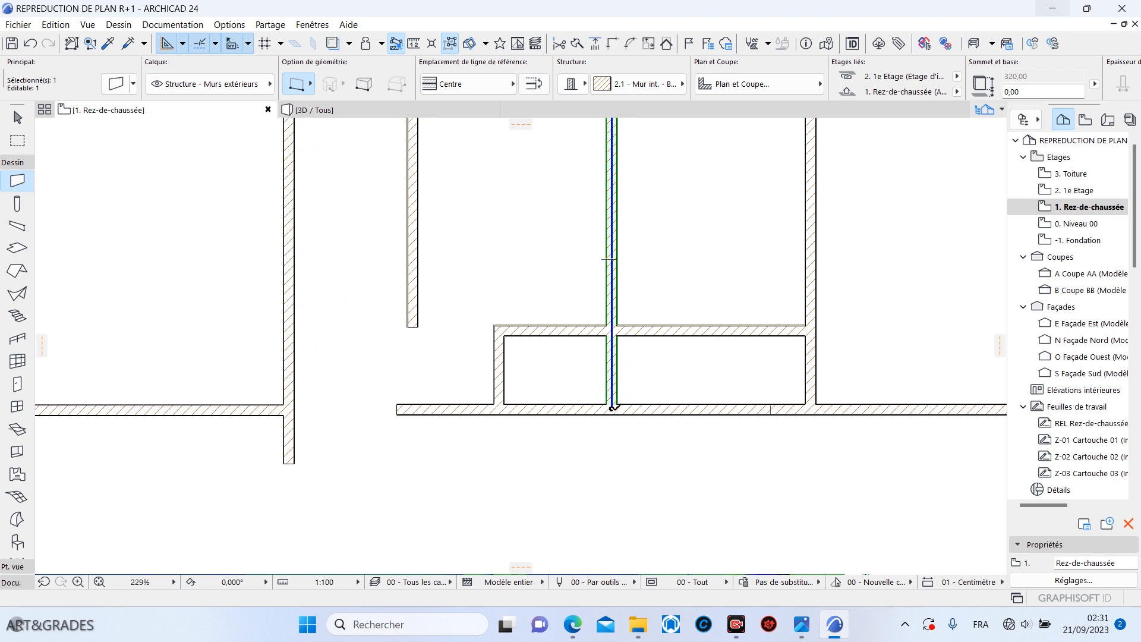
{"action": "left_click", "coordinate": [611, 409]}
{"action": "middle_click_drag", "start_coordinate": [613, 267], "coordinate": [636, 400]}
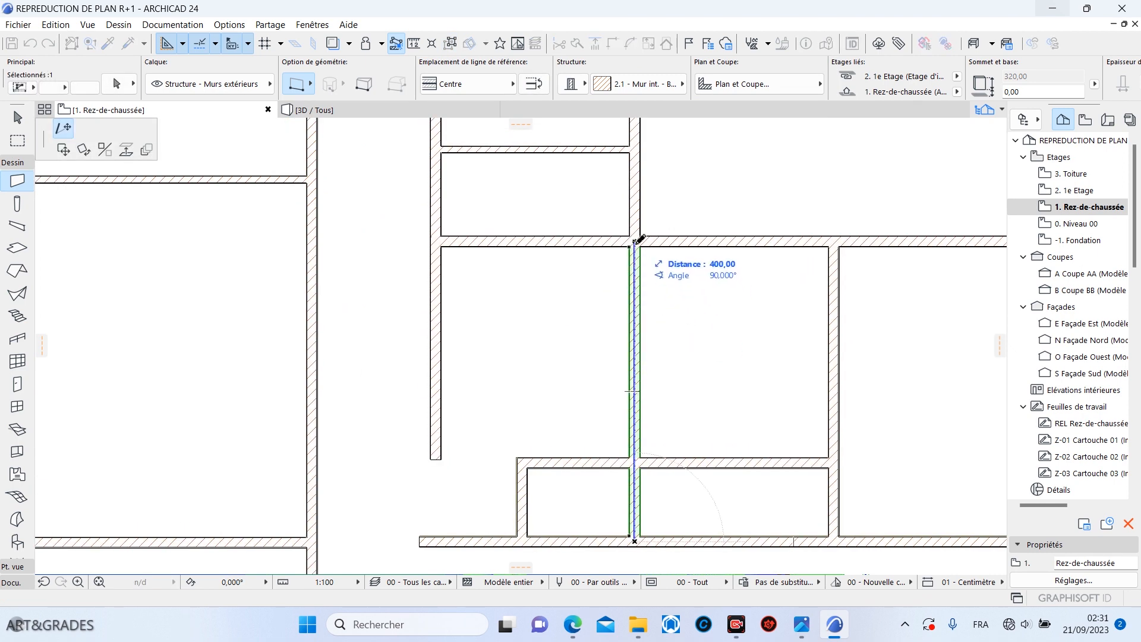
{"action": "left_click", "coordinate": [641, 239]}
{"action": "scroll", "coordinate": [677, 321], "scroll_direction": "down", "scroll_amount": 1}
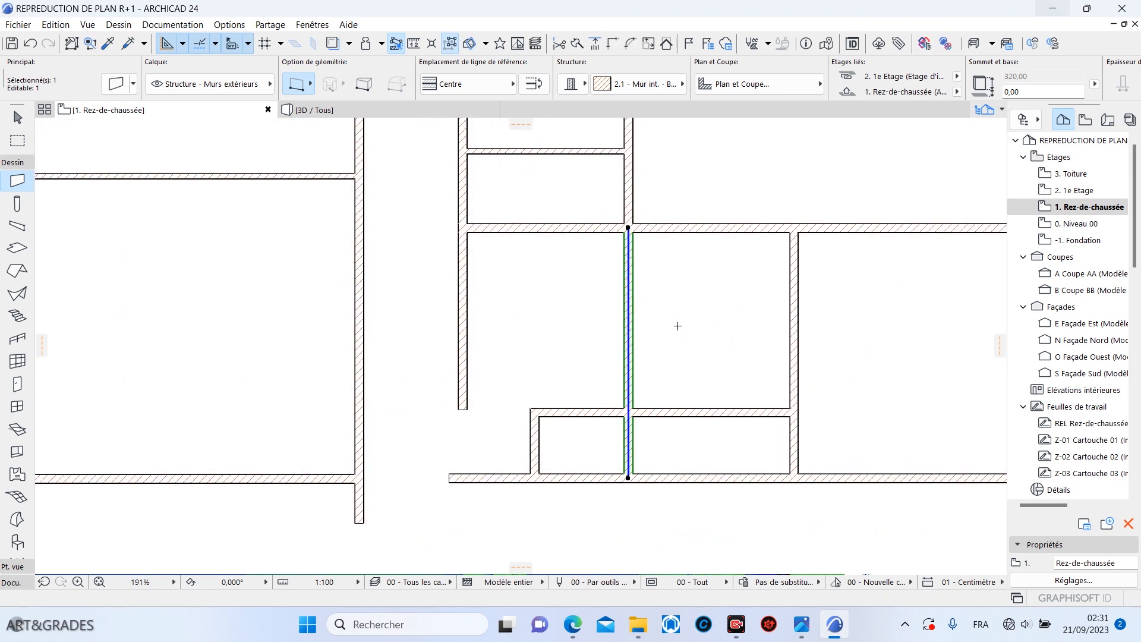
{"action": "key", "text": "Delete"}
{"action": "middle_click_drag", "start_coordinate": [601, 317], "coordinate": [684, 353]}
Step: Check the stairwell area in the PDF plan and delete the free-ending vertical wall on the stairwell's left side in ARCHICAD
{"action": "left_click", "coordinate": [547, 407]}
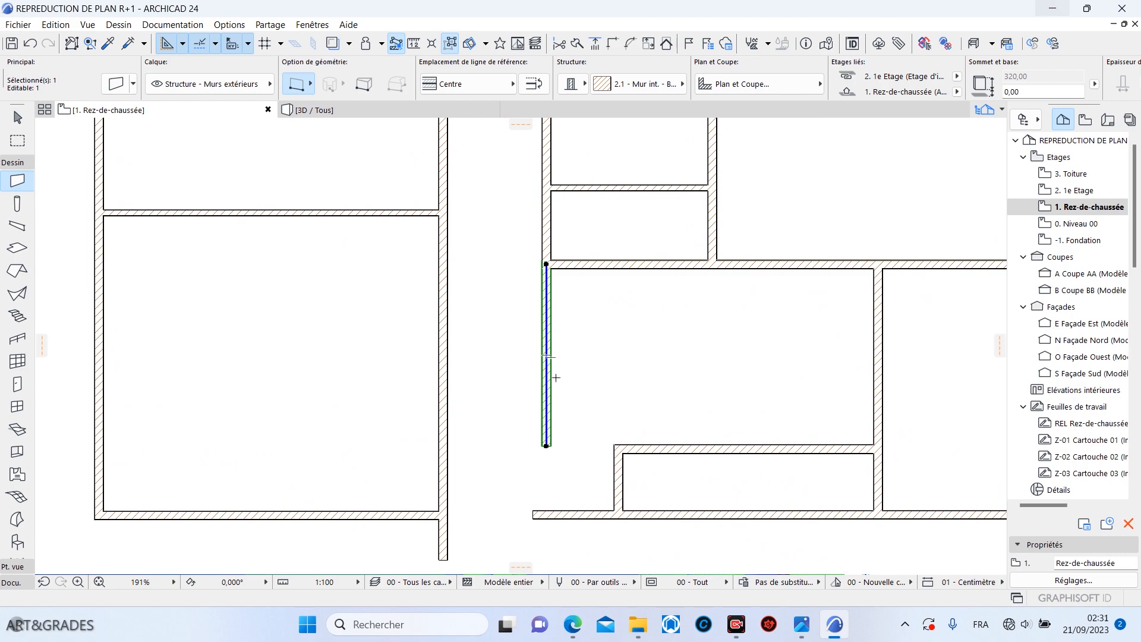
{"action": "mouse_move", "coordinate": [572, 623]}
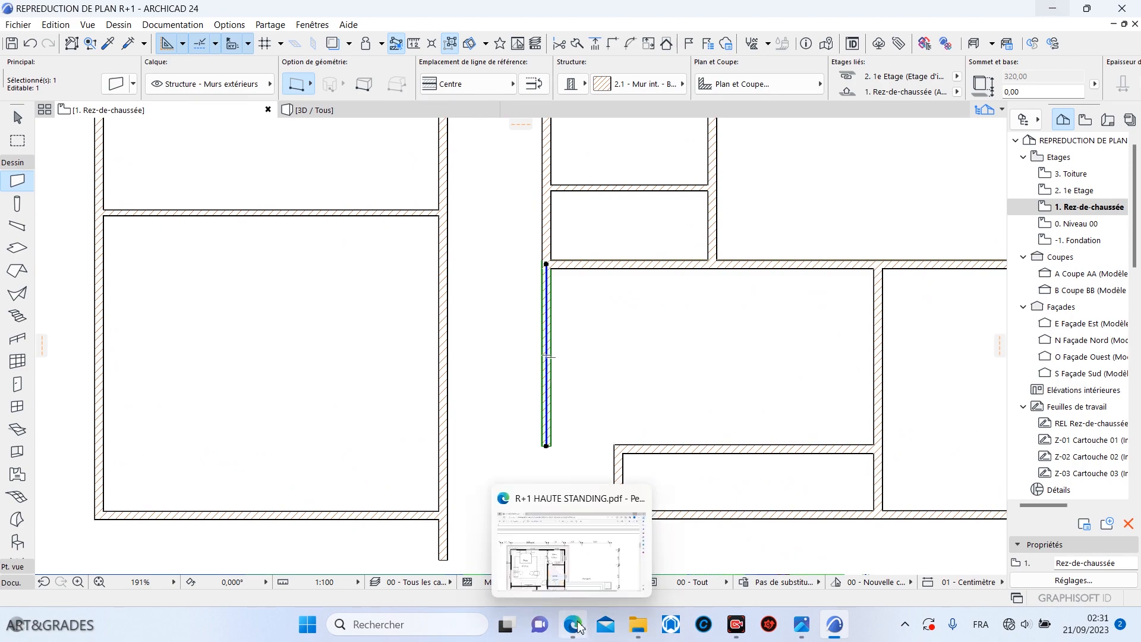
{"action": "left_click", "coordinate": [569, 574]}
{"action": "scroll", "coordinate": [1095, 271], "scroll_direction": "down", "scroll_amount": 10}
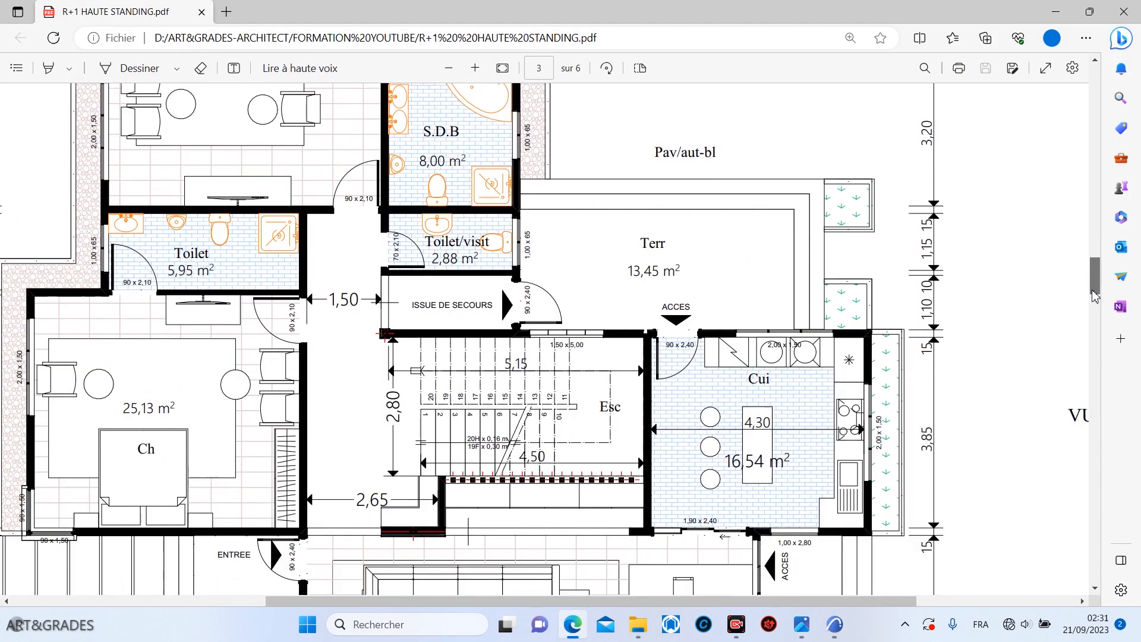
{"action": "left_click", "coordinate": [1055, 12]}
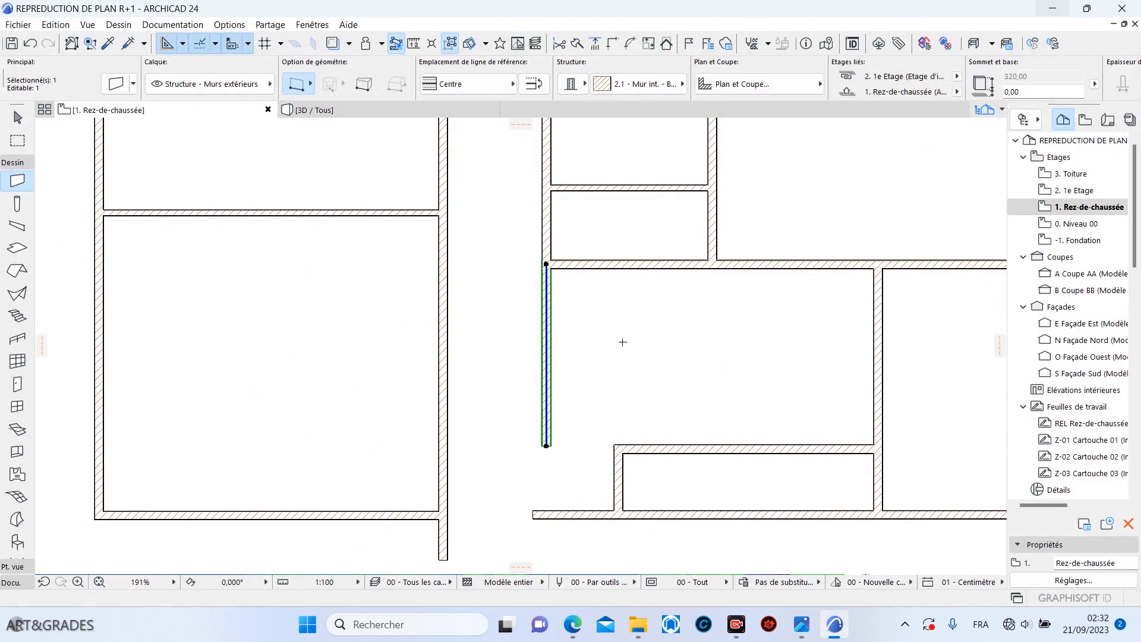
{"action": "key", "text": "Delete"}
Step: Check the PDF plan again and stretch the bedroom's right wall further down past the bedroom's lower wall
{"action": "middle_click_drag", "start_coordinate": [595, 460], "coordinate": [619, 321]}
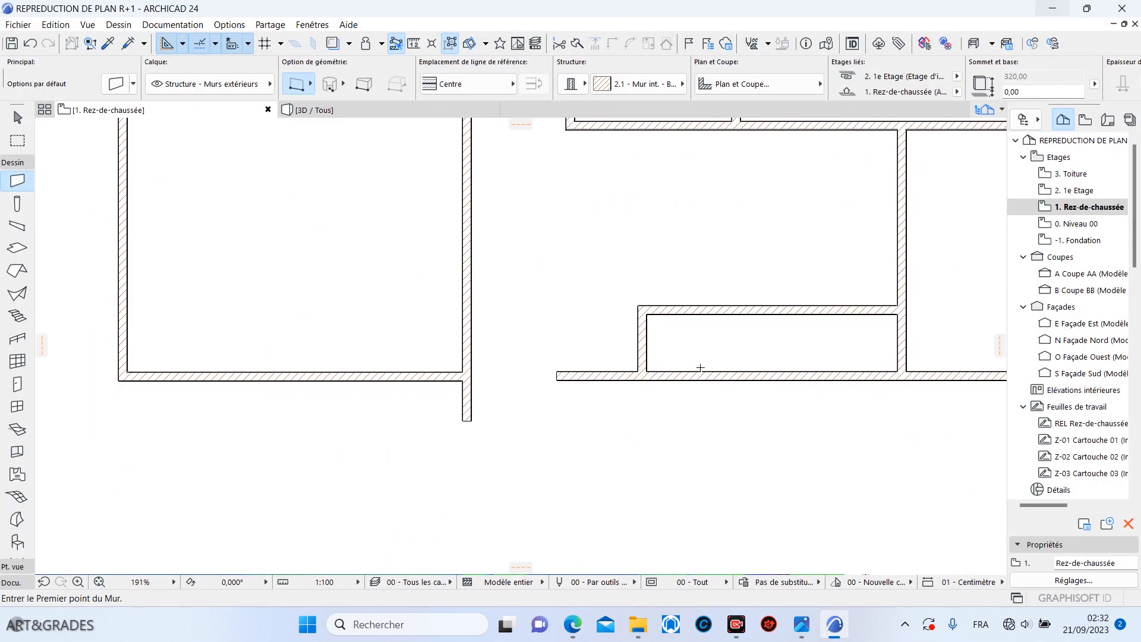
{"action": "middle_click_drag", "start_coordinate": [629, 373], "coordinate": [634, 443]}
{"action": "mouse_move", "coordinate": [581, 626]}
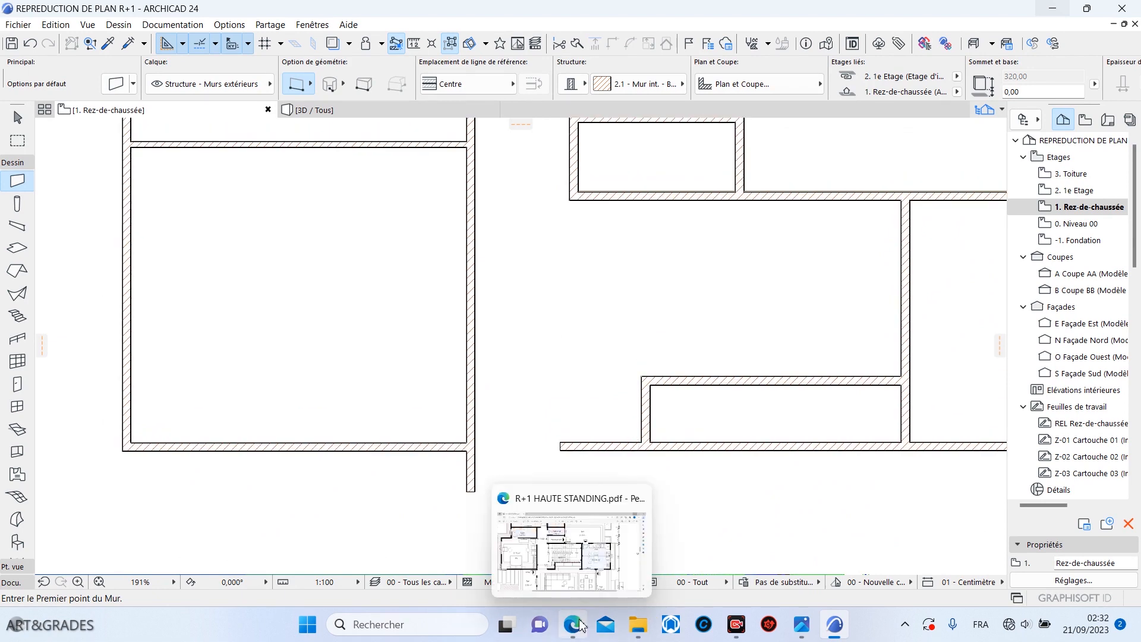
{"action": "left_click", "coordinate": [578, 546]}
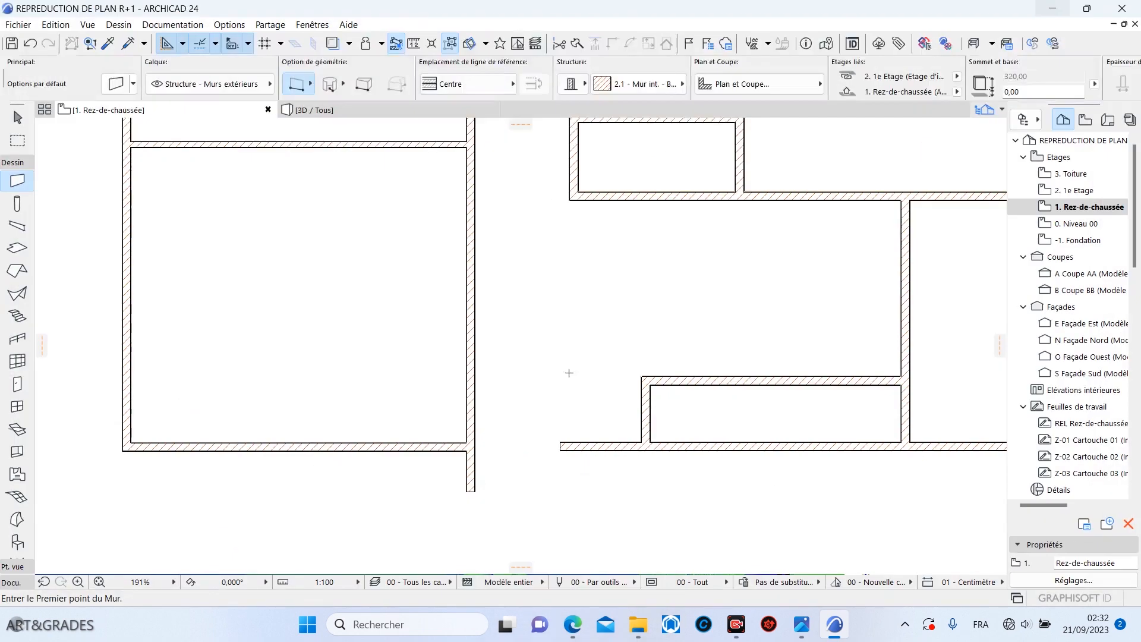
{"action": "middle_click_drag", "start_coordinate": [692, 440], "coordinate": [611, 353]}
{"action": "scroll", "coordinate": [555, 398], "scroll_direction": "down", "scroll_amount": 3}
{"action": "scroll", "coordinate": [625, 418], "scroll_direction": "up", "scroll_amount": 3}
{"action": "left_click", "coordinate": [564, 356], "text": "shift"}
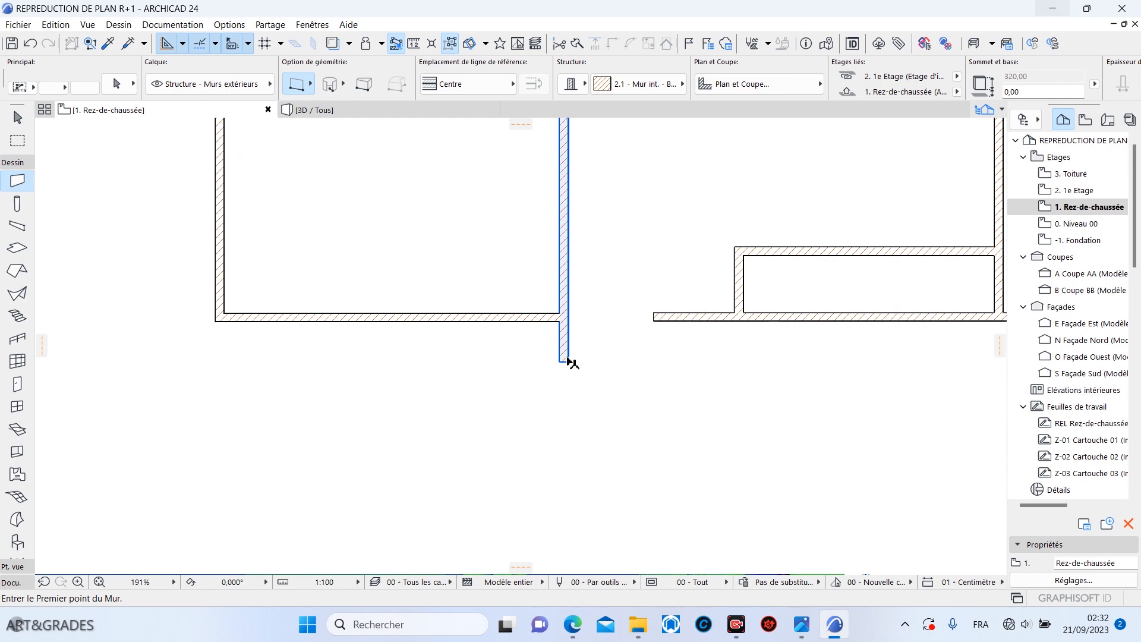
{"action": "left_click", "coordinate": [564, 362]}
{"action": "left_click", "coordinate": [589, 512]}
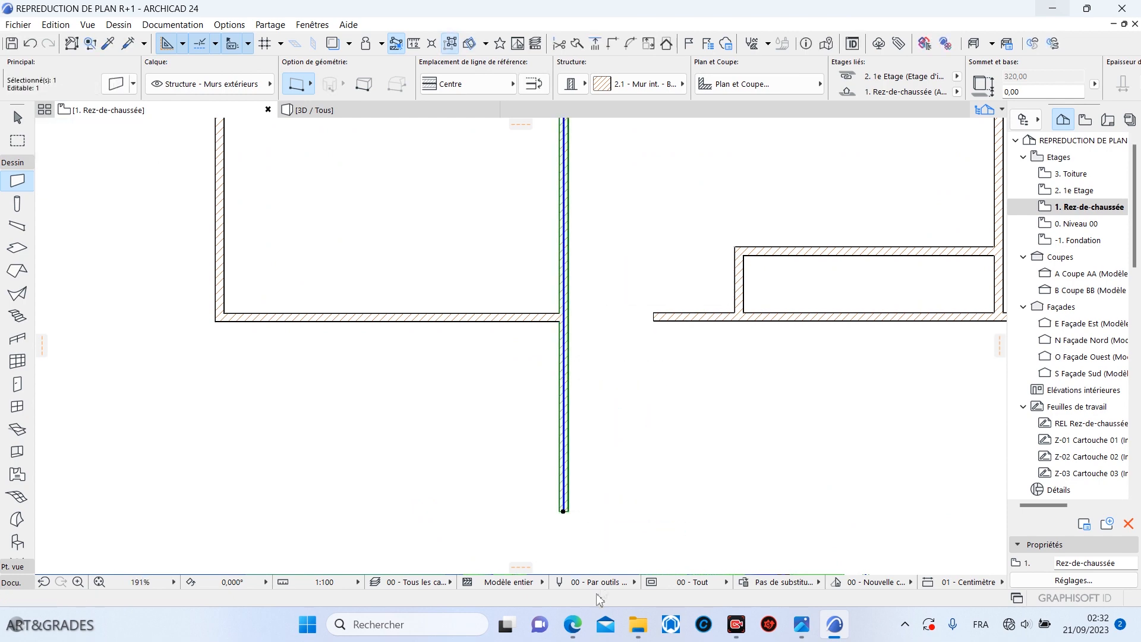
Step: Check the living-room dimensions in the PDF plan, and copy the bedroom's lower wall 550 cm downward in ARCHICAD
{"action": "mouse_move", "coordinate": [573, 624]}
{"action": "left_click", "coordinate": [585, 561]}
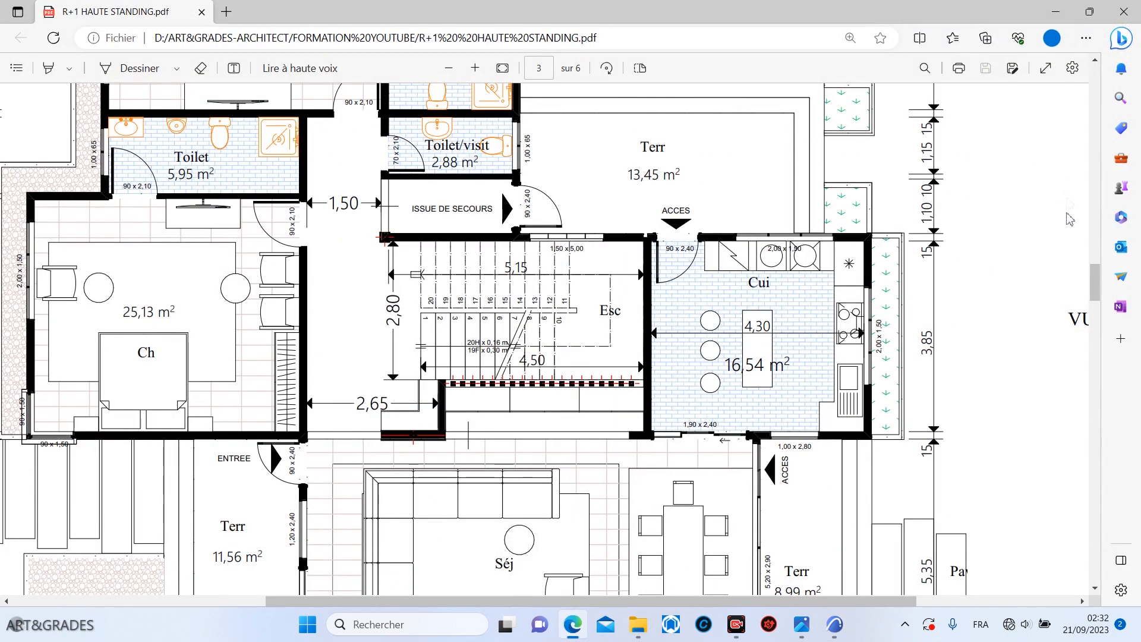
{"action": "scroll", "coordinate": [1087, 279], "scroll_direction": "down", "scroll_amount": 6}
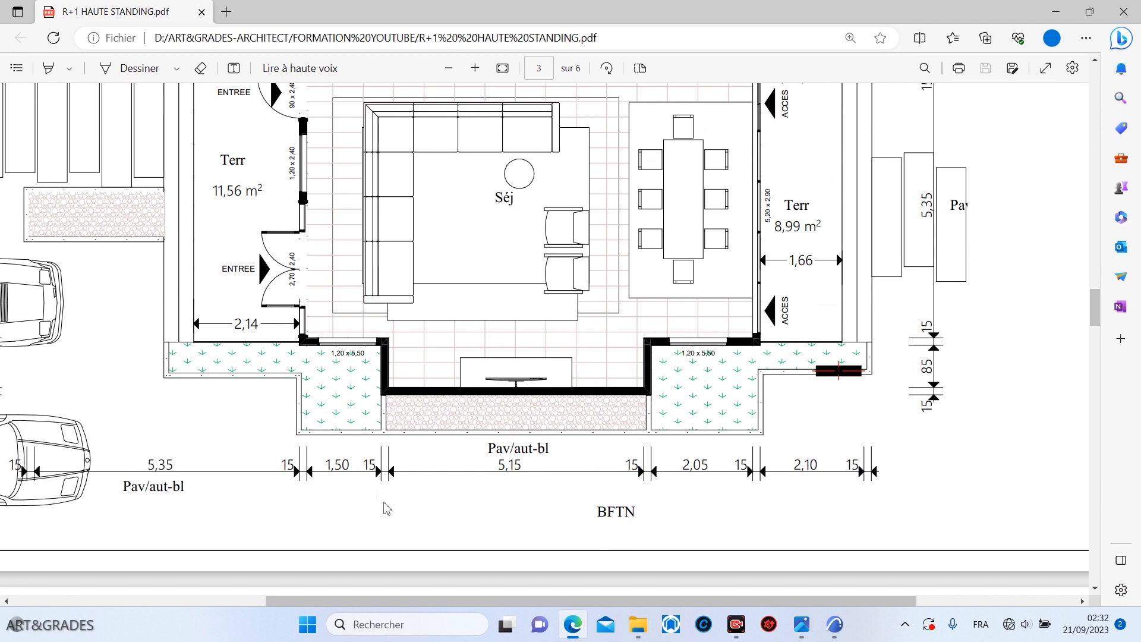
{"action": "scroll", "coordinate": [1096, 308], "scroll_direction": "up", "scroll_amount": 1}
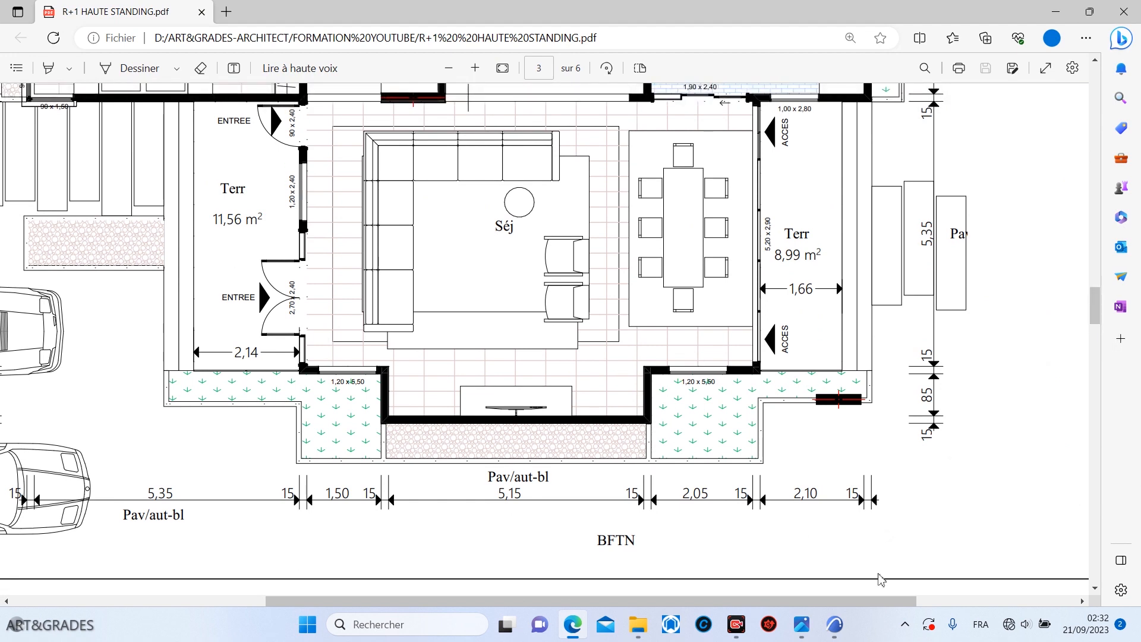
{"action": "left_click_drag", "start_coordinate": [881, 603], "coordinate": [730, 604]}
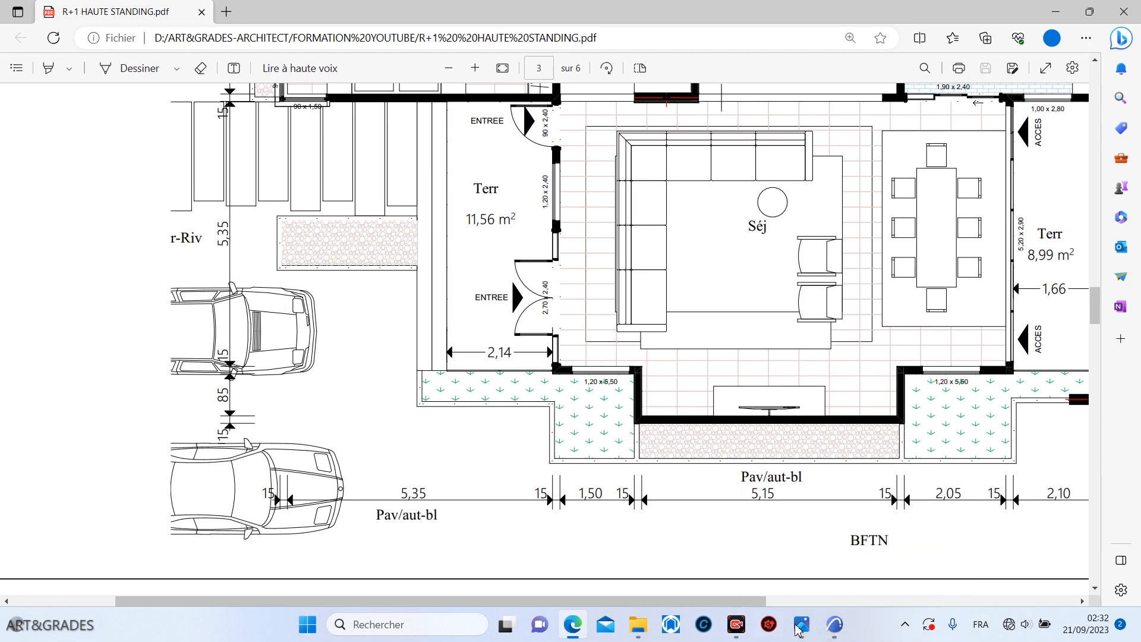
{"action": "left_click", "coordinate": [834, 624]}
{"action": "left_click", "coordinate": [407, 325], "text": "shift"}
{"action": "scroll", "coordinate": [385, 342], "scroll_direction": "up", "scroll_amount": 5}
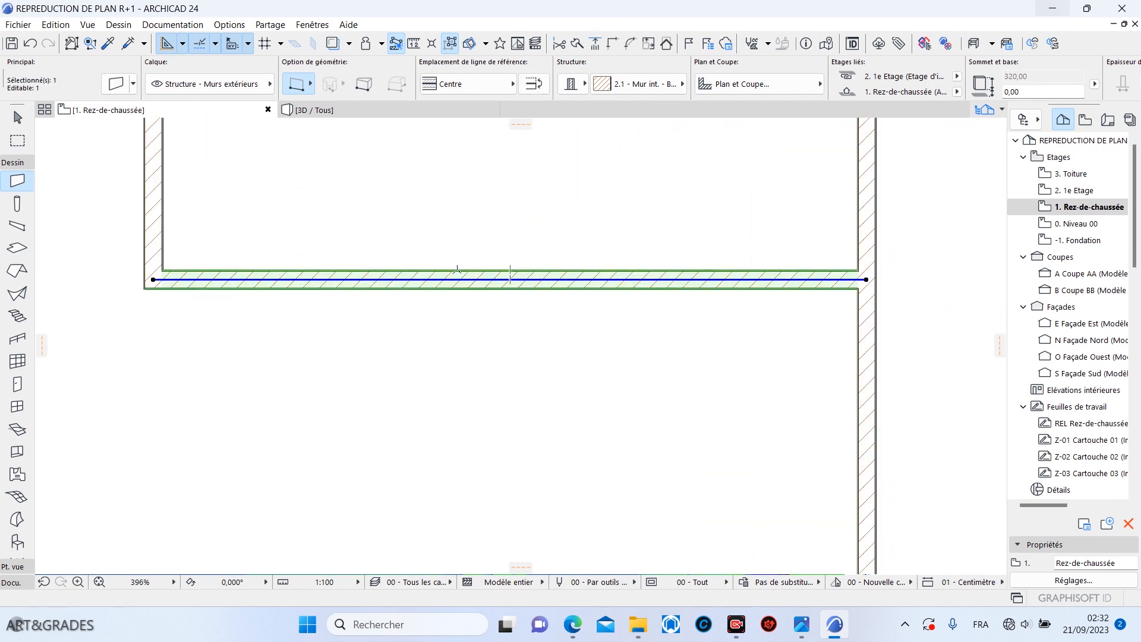
{"action": "left_click", "coordinate": [456, 270]}
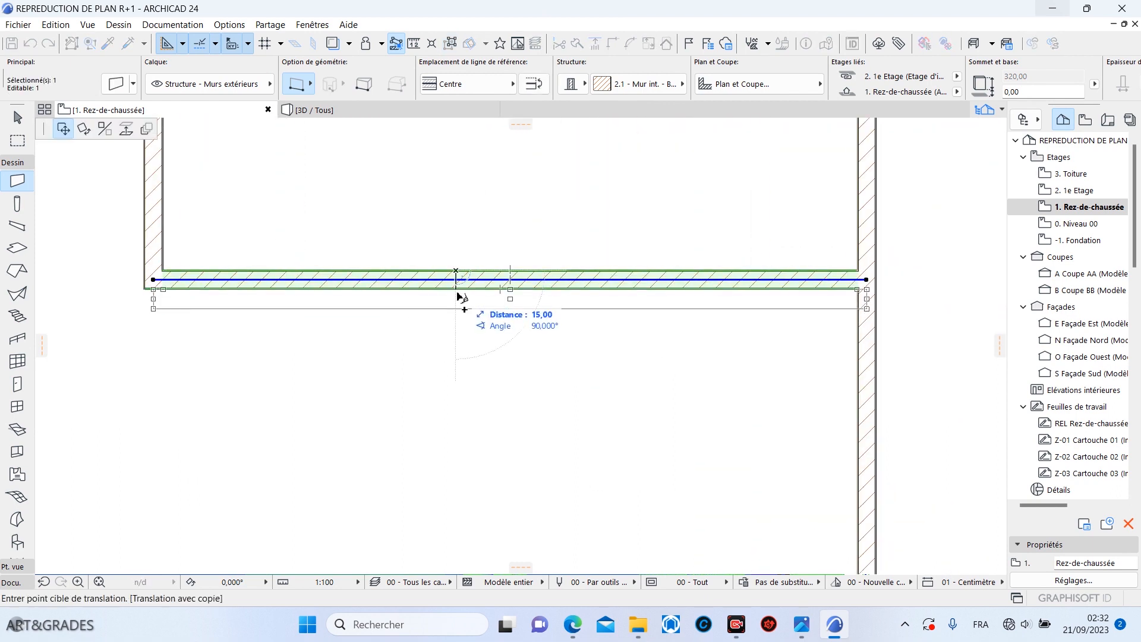
{"action": "type", "text": "550"}
{"action": "key", "text": "Return"}
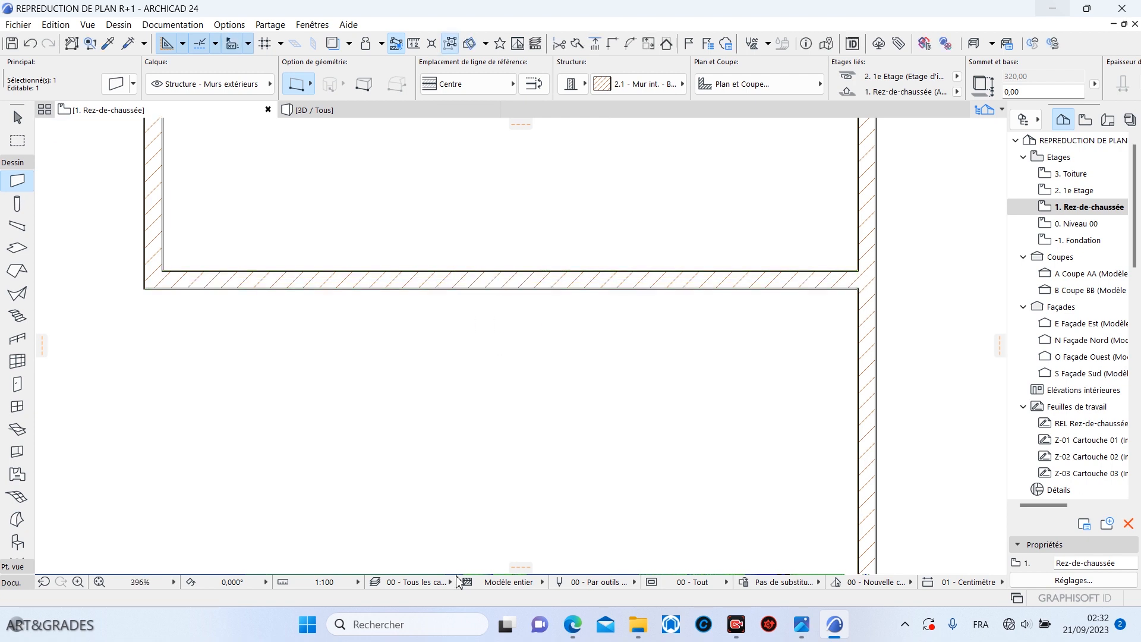
Step: Copy the new detached horizontal wall another 100 cm downward
{"action": "scroll", "coordinate": [500, 316], "scroll_direction": "down", "scroll_amount": 5}
{"action": "scroll", "coordinate": [526, 380], "scroll_direction": "up", "scroll_amount": 4}
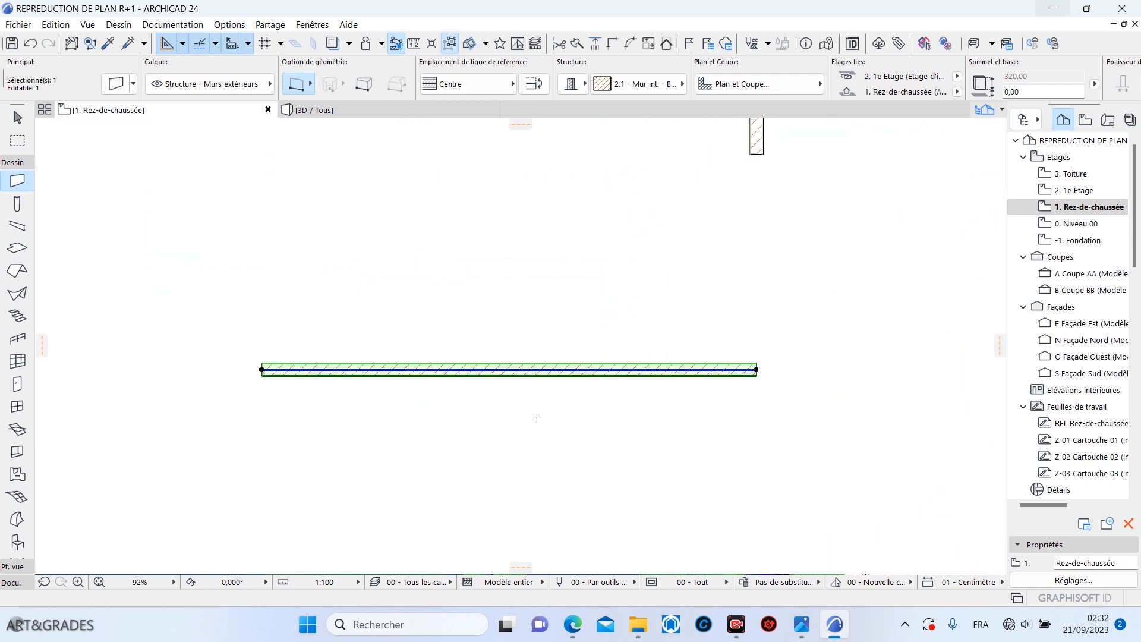
{"action": "left_click", "coordinate": [559, 363]}
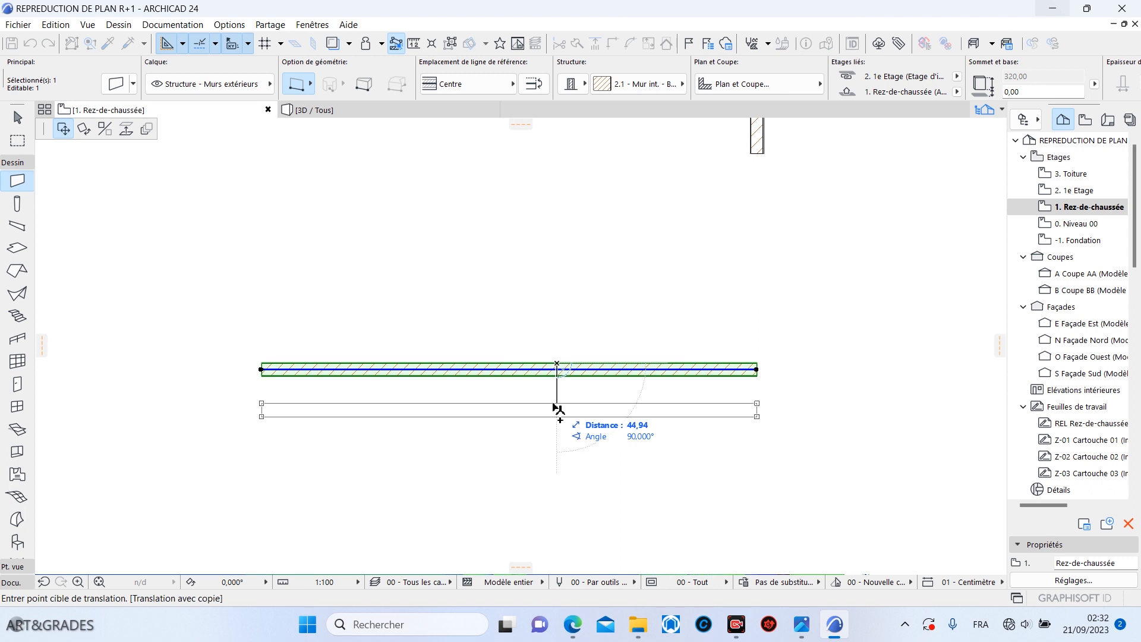
{"action": "type", "text": "100"}
{"action": "key", "text": "Return"}
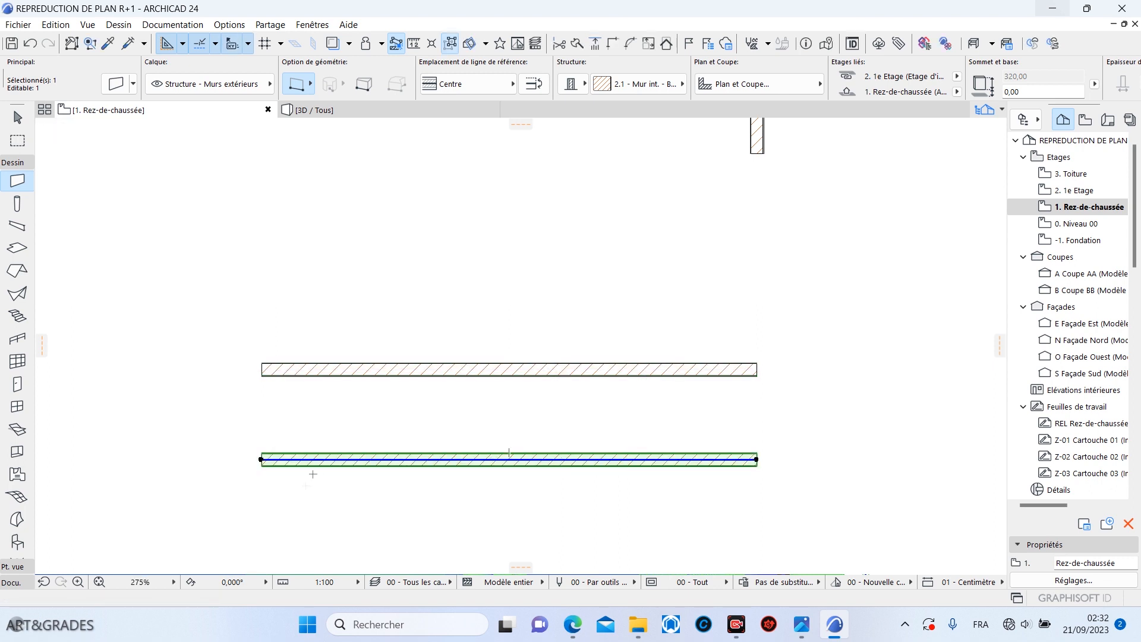
{"action": "scroll", "coordinate": [398, 376], "scroll_direction": "down", "scroll_amount": 5}
{"action": "key", "text": "Escape"}
Step: Move both detached horizontal walls horizontally to the right, so they lie below the living-room area
{"action": "left_click", "coordinate": [390, 434], "text": "shift"}
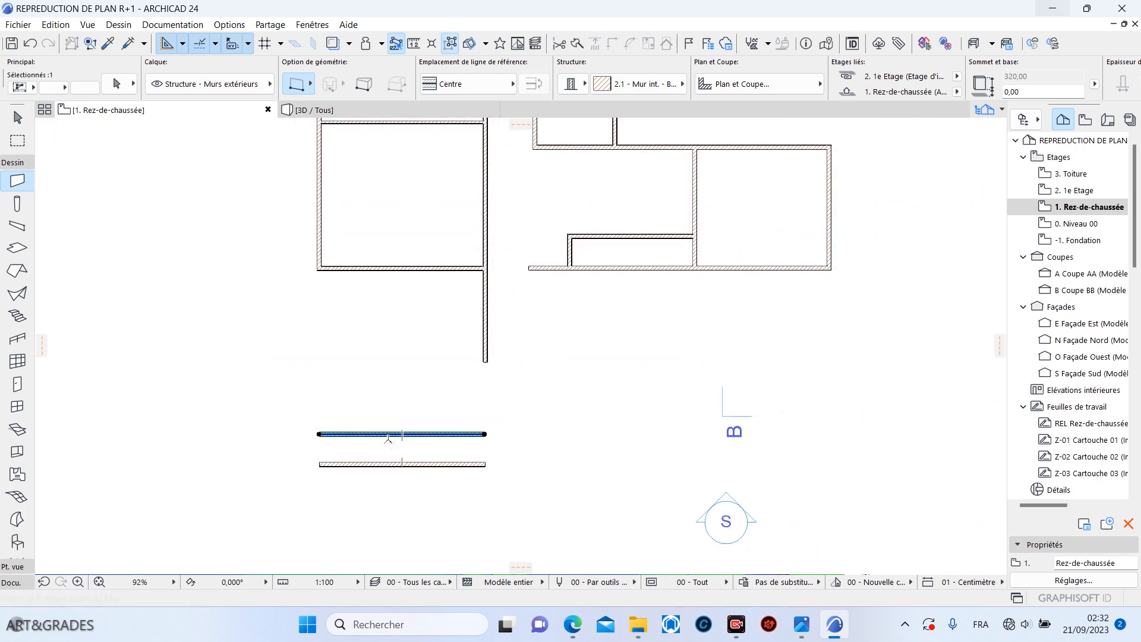
{"action": "left_click", "coordinate": [329, 464], "text": "shift"}
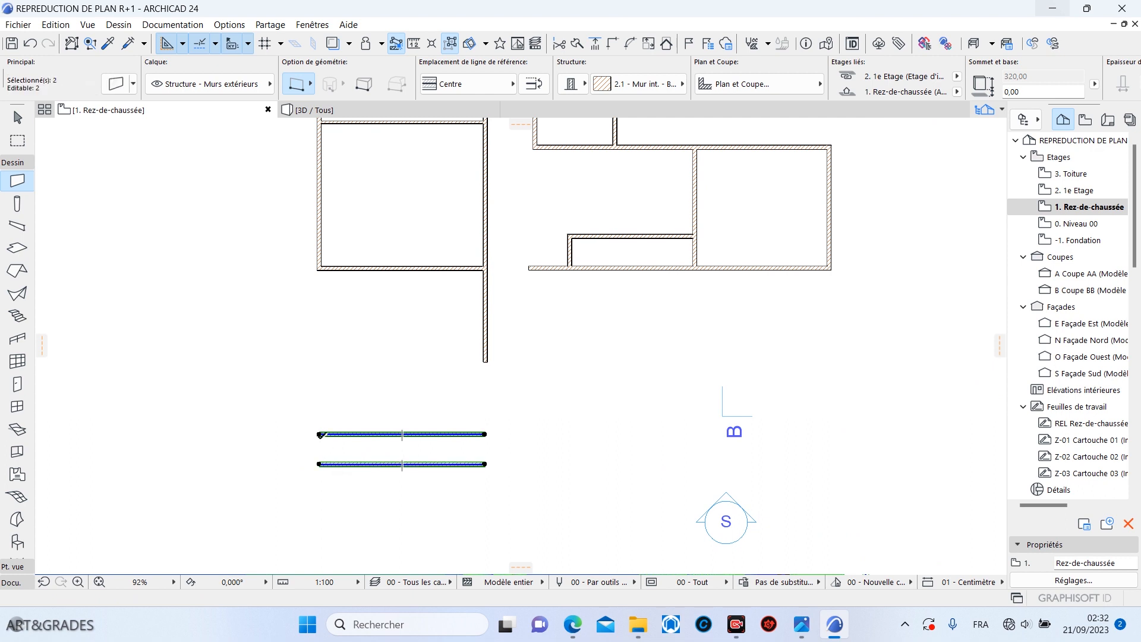
{"action": "left_click", "coordinate": [321, 435]}
{"action": "left_click", "coordinate": [63, 150]}
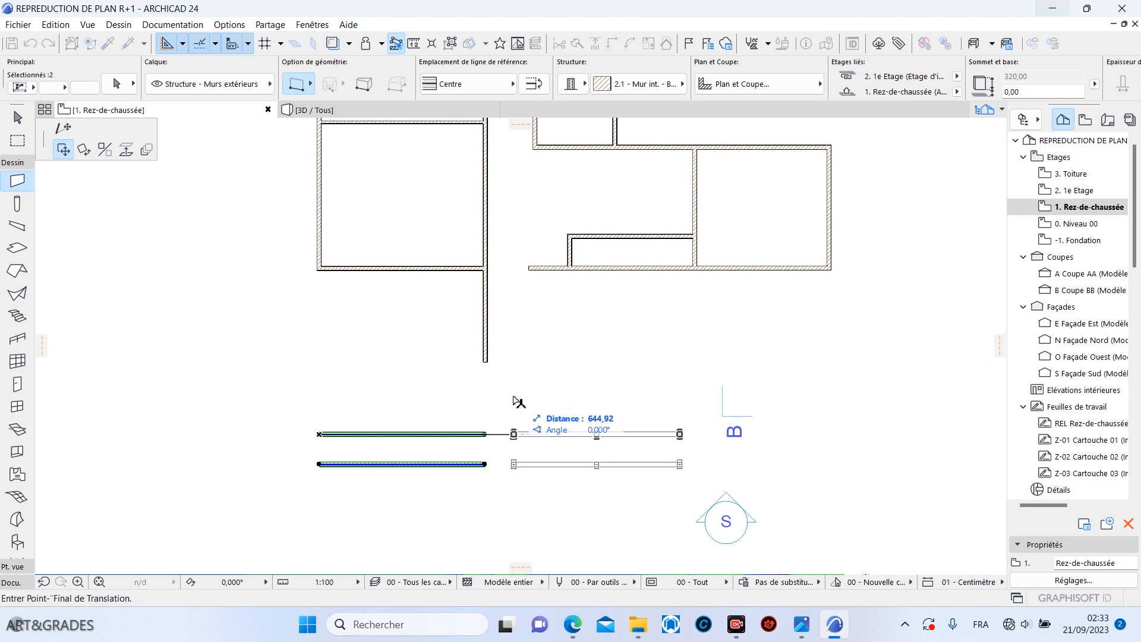
{"action": "left_click", "coordinate": [507, 400]}
Step: Intersect the upper detached wall with the bedroom's right wall and the stairwell's right wall to close the living room
{"action": "left_click", "coordinate": [537, 437], "text": "shift"}
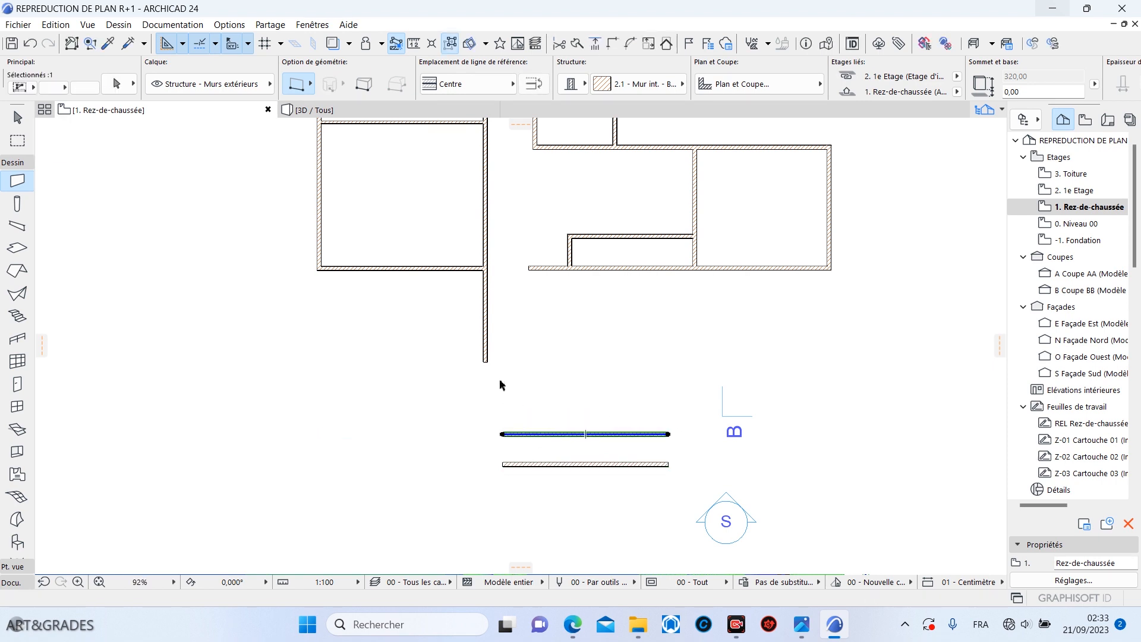
{"action": "left_click", "coordinate": [485, 360], "text": "shift"}
{"action": "left_click", "coordinate": [616, 43]}
{"action": "left_click", "coordinate": [696, 205], "text": "shift"}
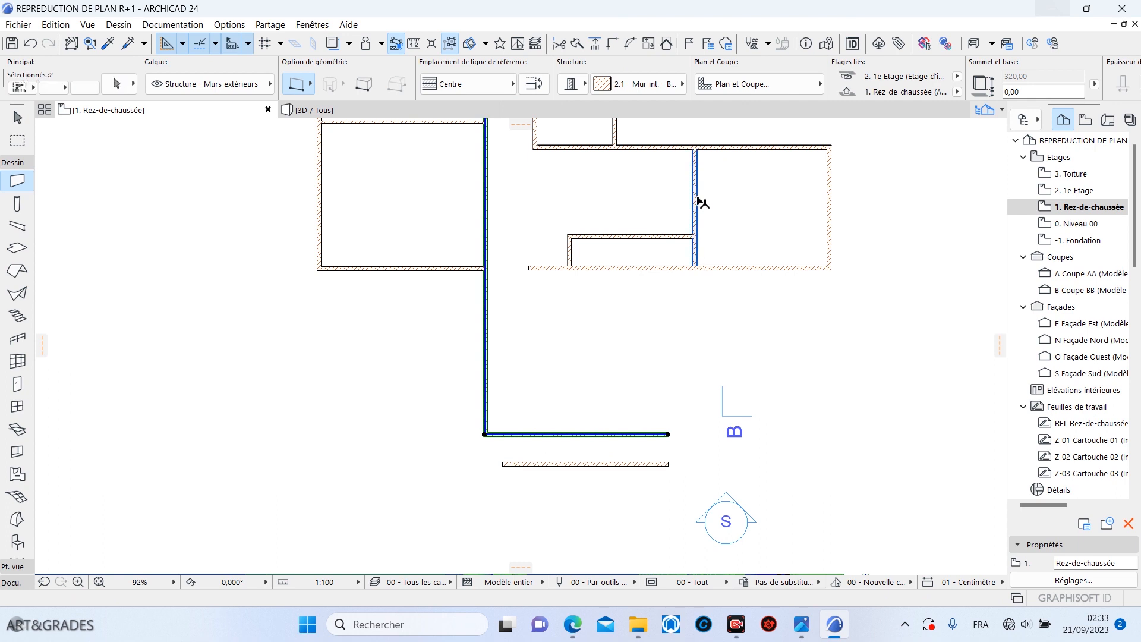
{"action": "left_click", "coordinate": [618, 44]}
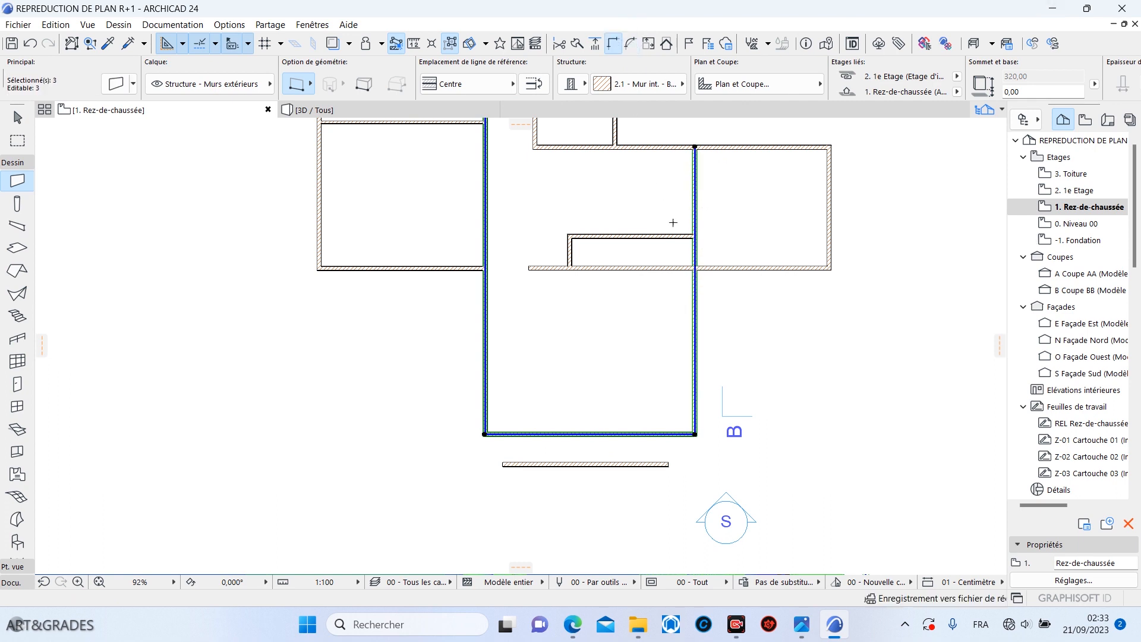
{"action": "key", "text": "Escape"}
Step: Check the living-room front dimensions in the PDF plan, and copy the living room's left wall 165 cm to the right
{"action": "key", "text": "alt+Tab"}
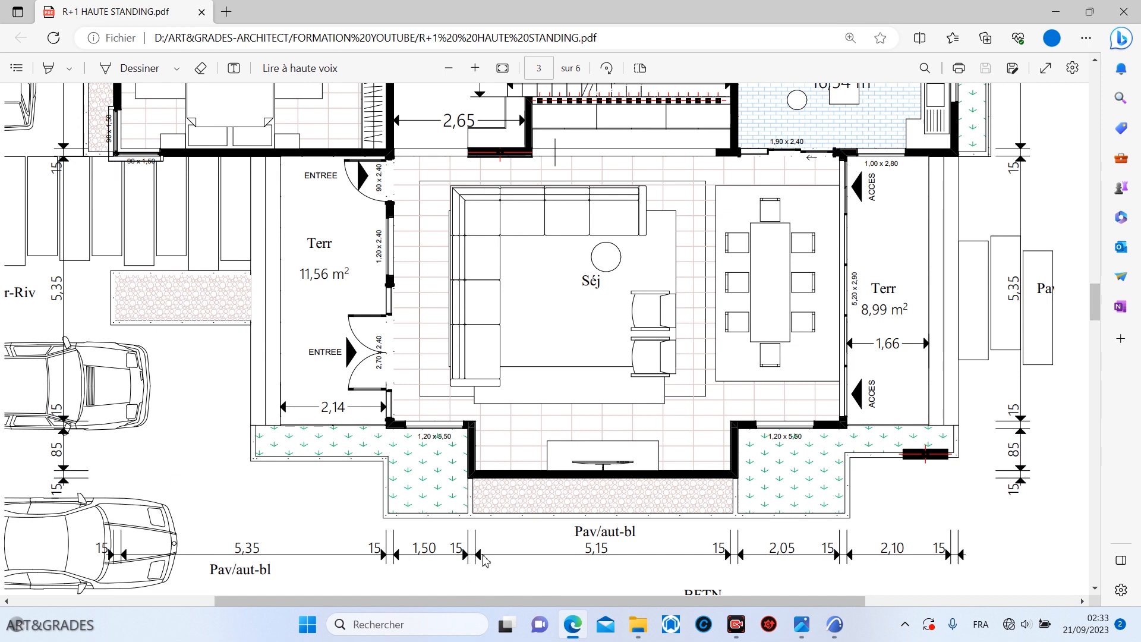
{"action": "left_click", "coordinate": [834, 624]}
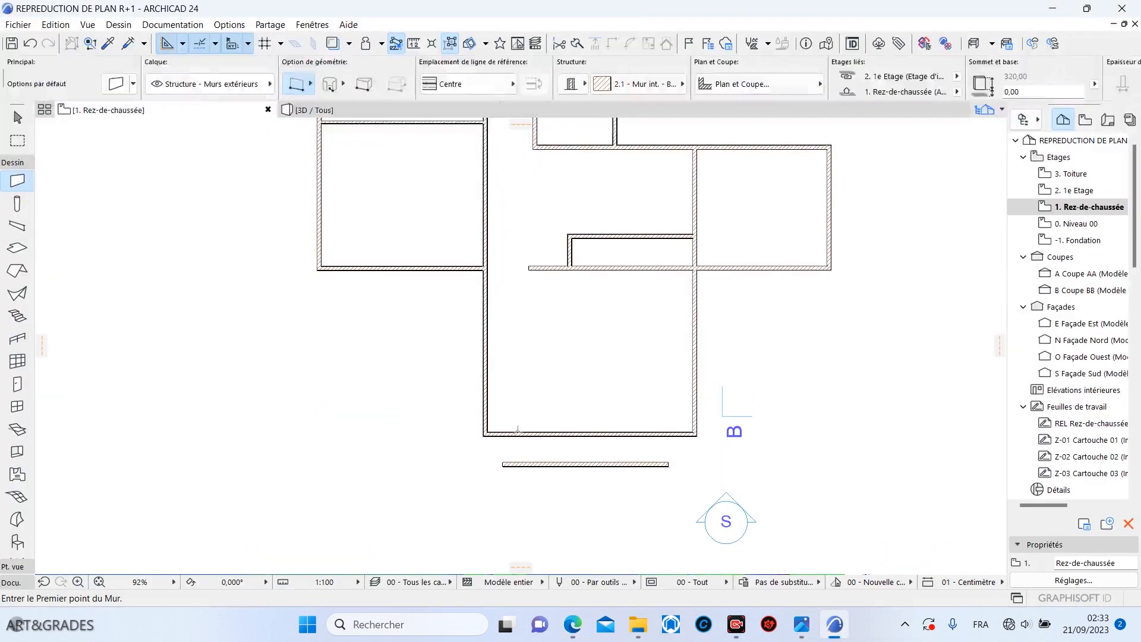
{"action": "scroll", "coordinate": [500, 451], "scroll_direction": "up", "scroll_amount": 4}
{"action": "left_click", "coordinate": [483, 387], "text": "shift"}
{"action": "scroll", "coordinate": [488, 387], "scroll_direction": "up", "scroll_amount": 6}
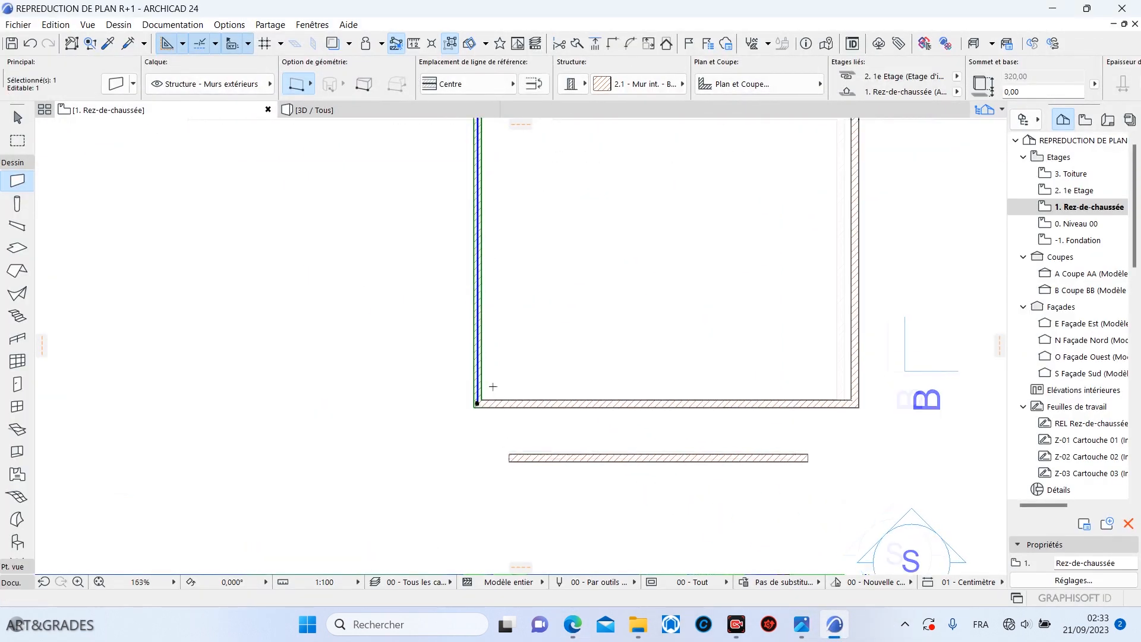
{"action": "left_click", "coordinate": [464, 396]}
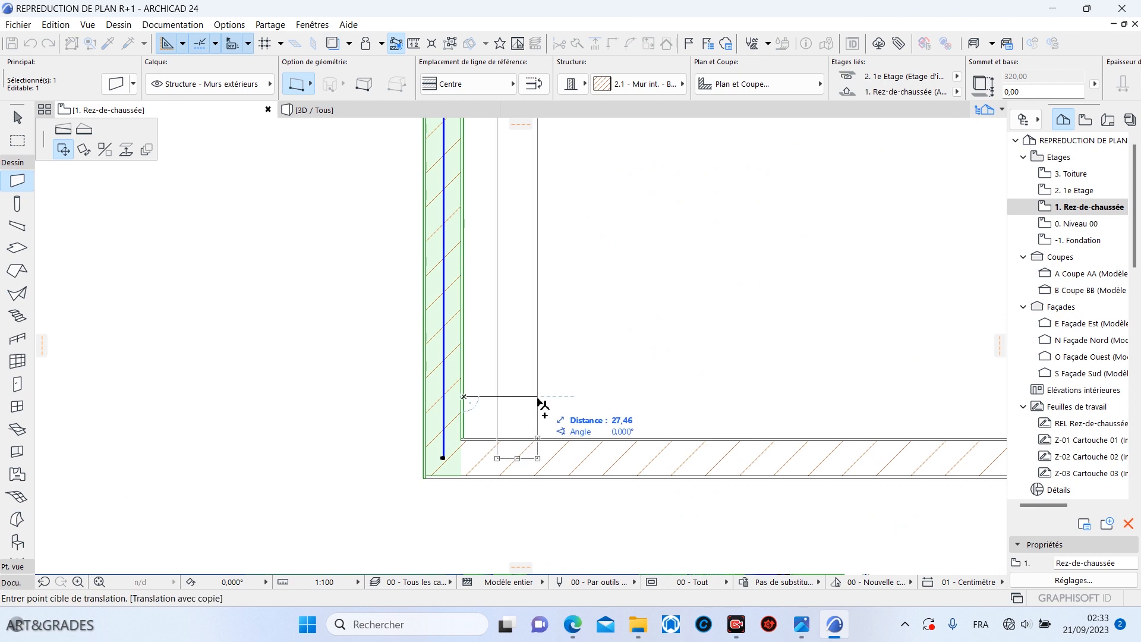
{"action": "type", "text": "165"}
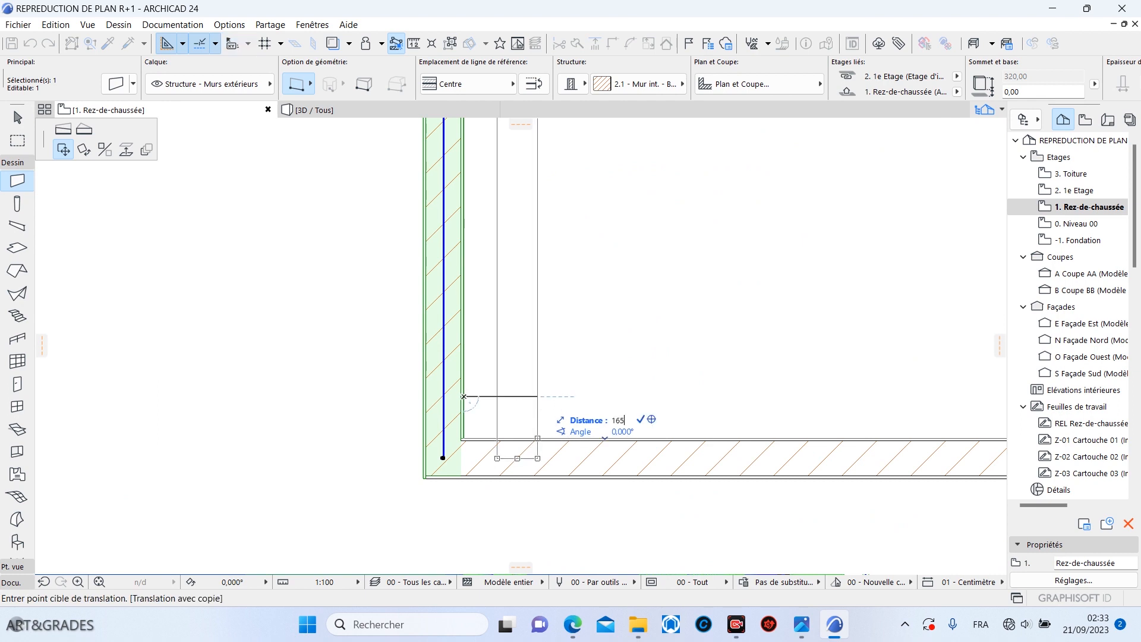
{"action": "key", "text": "Return"}
Step: Stretch the copied wall's upper end down to the detached lower wall and intersect the two walls into a corner
{"action": "scroll", "coordinate": [689, 153], "scroll_direction": "down", "scroll_amount": 9}
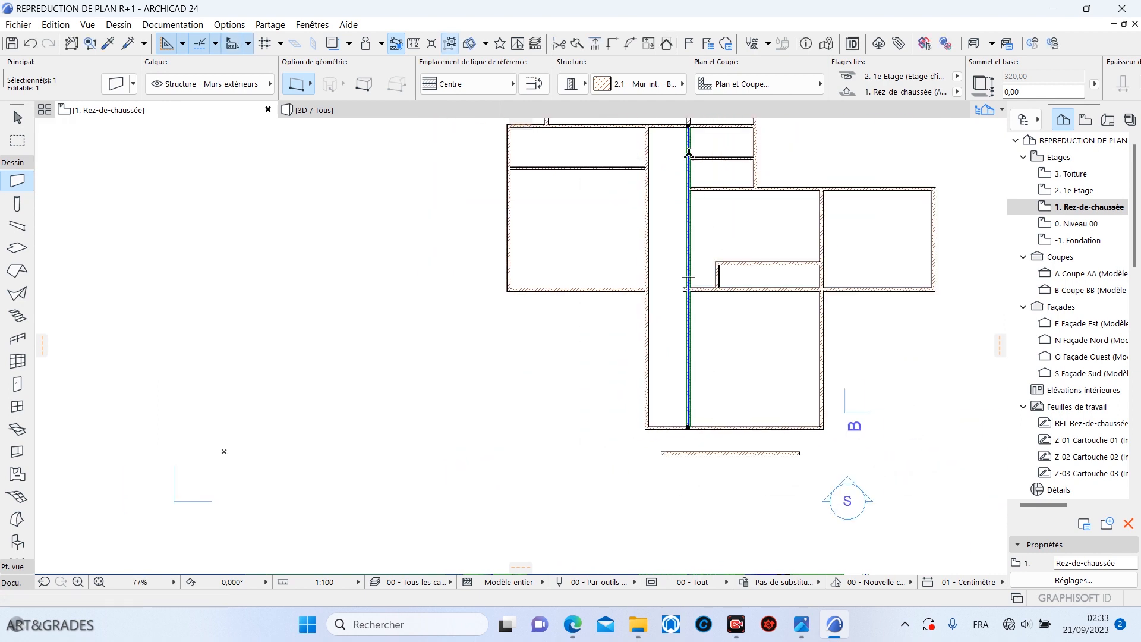
{"action": "left_click", "coordinate": [688, 126]}
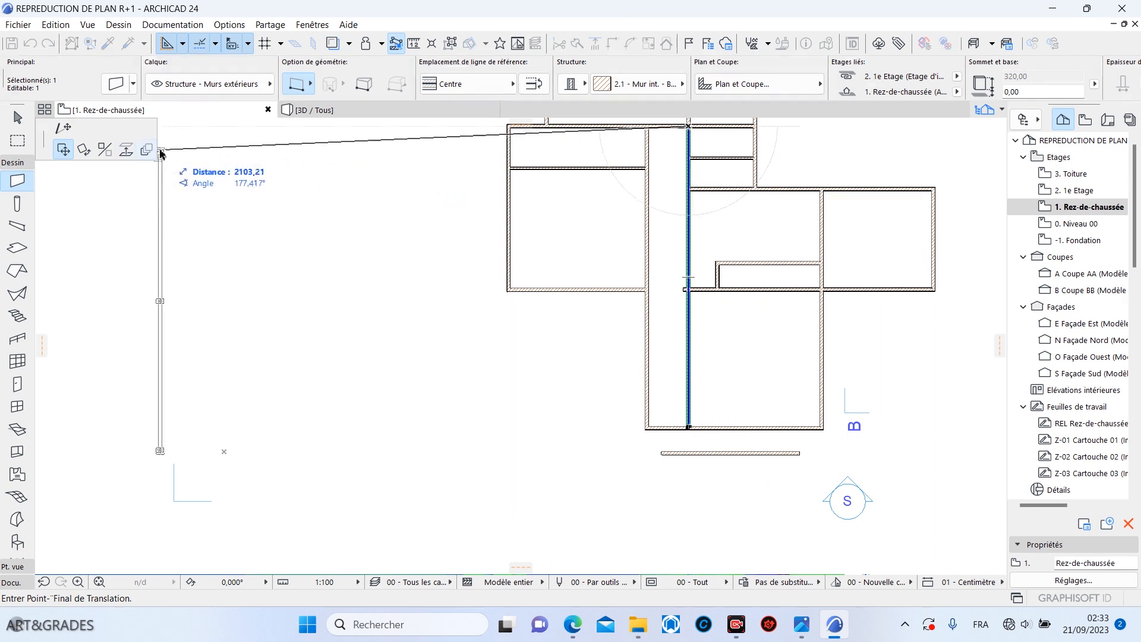
{"action": "left_click", "coordinate": [55, 128]}
{"action": "scroll", "coordinate": [689, 443], "scroll_direction": "up", "scroll_amount": 5}
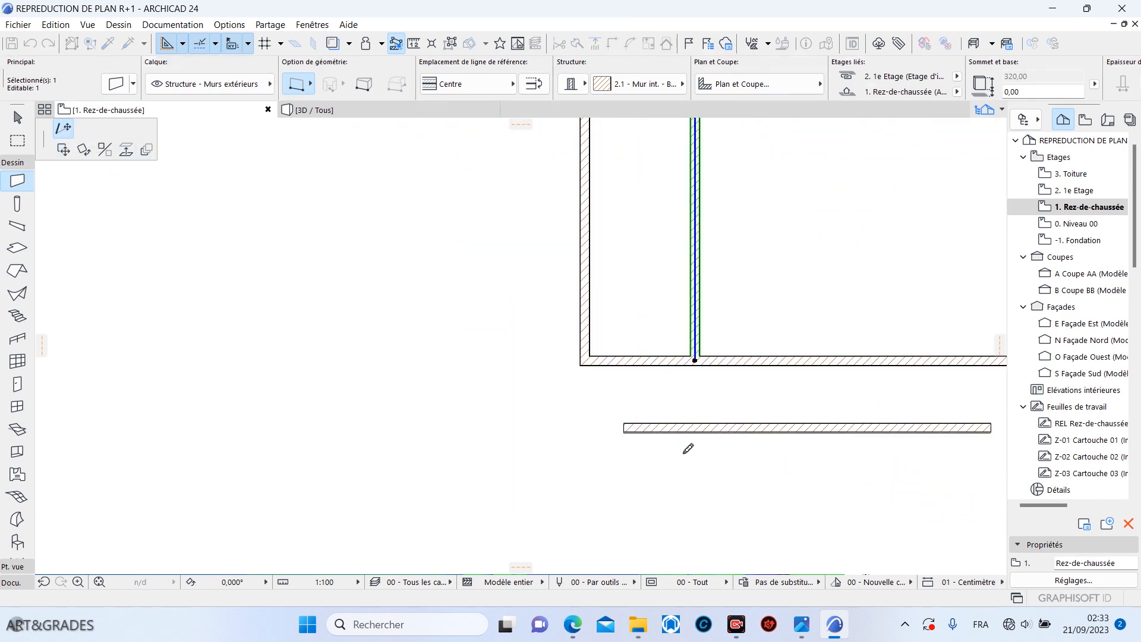
{"action": "left_click", "coordinate": [698, 411]}
{"action": "left_click", "coordinate": [634, 415], "text": "shift"}
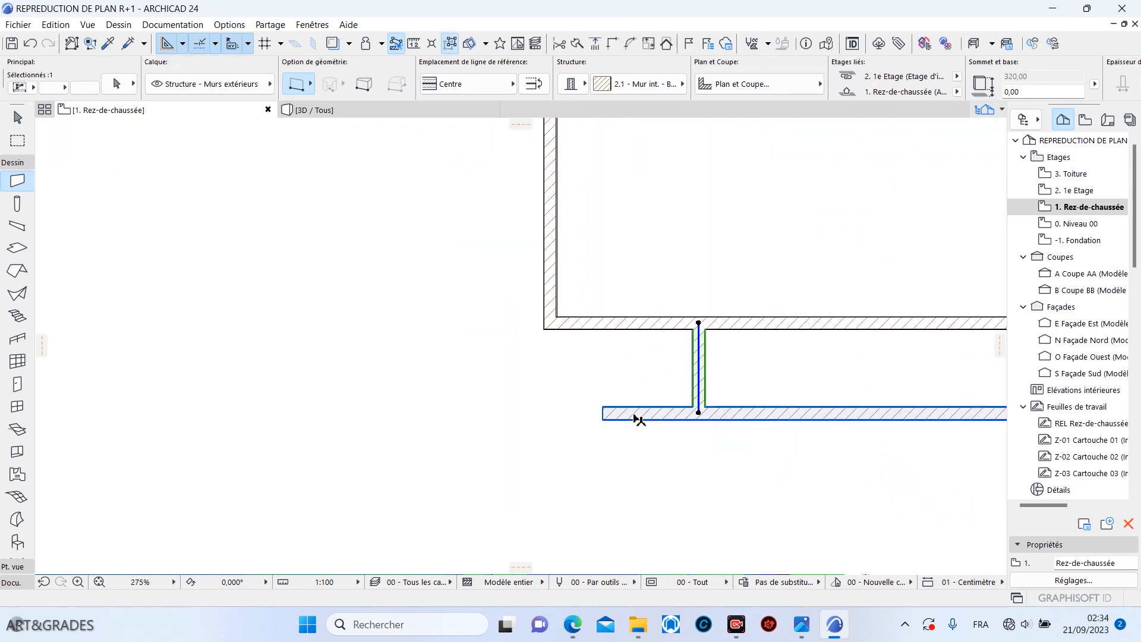
{"action": "left_click", "coordinate": [612, 43]}
{"action": "key", "text": "Escape"}
Step: Copy the short vertical wall of the living-room projection 530 cm to the right
{"action": "scroll", "coordinate": [570, 416], "scroll_direction": "down", "scroll_amount": 4}
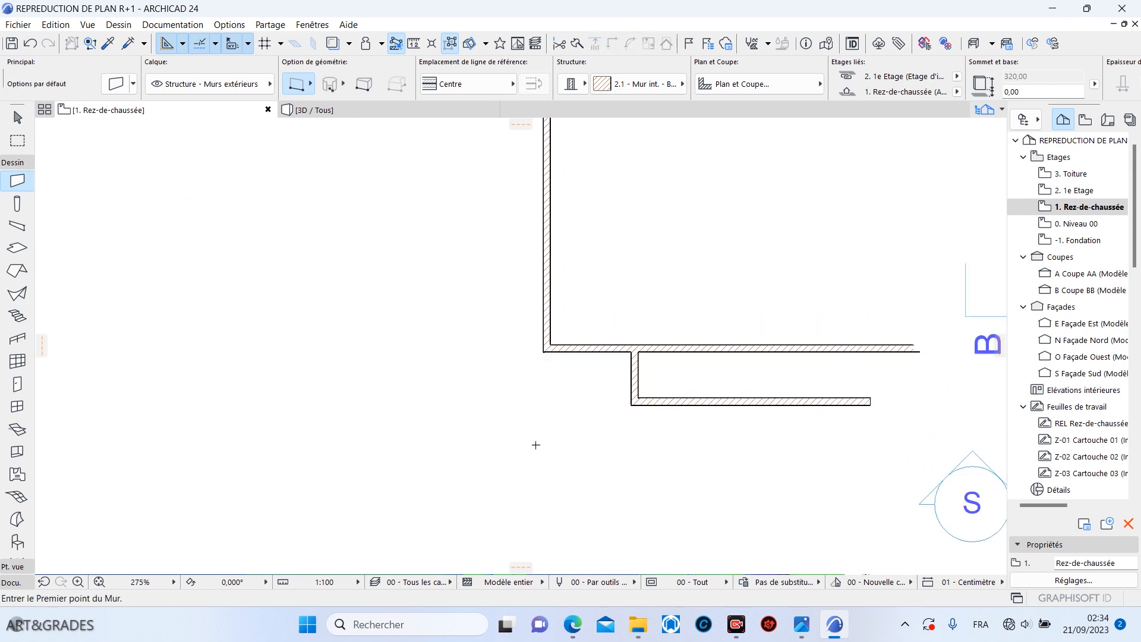
{"action": "scroll", "coordinate": [654, 410], "scroll_direction": "up", "scroll_amount": 7}
{"action": "left_click", "coordinate": [619, 386]}
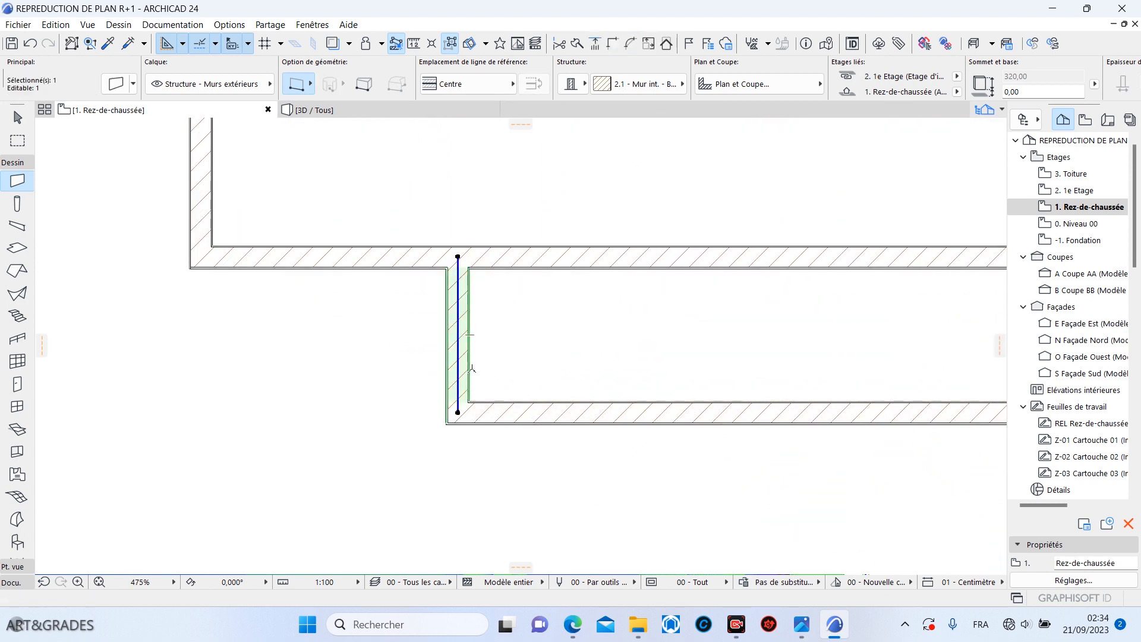
{"action": "left_click", "coordinate": [470, 362]}
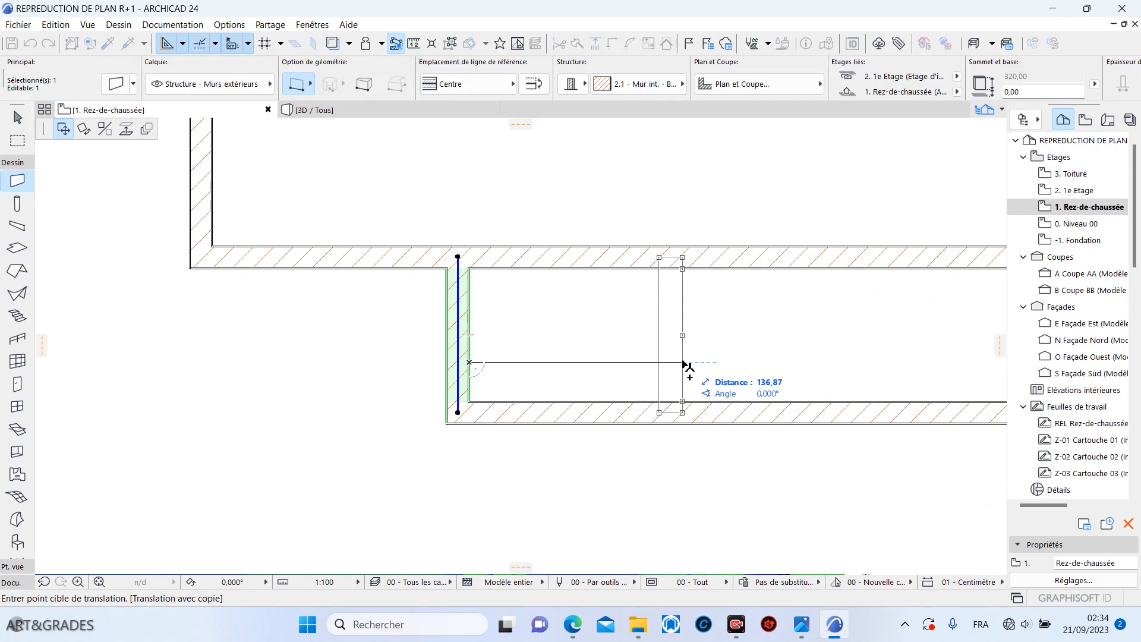
{"action": "type", "text": "530"}
{"action": "key", "text": "Return"}
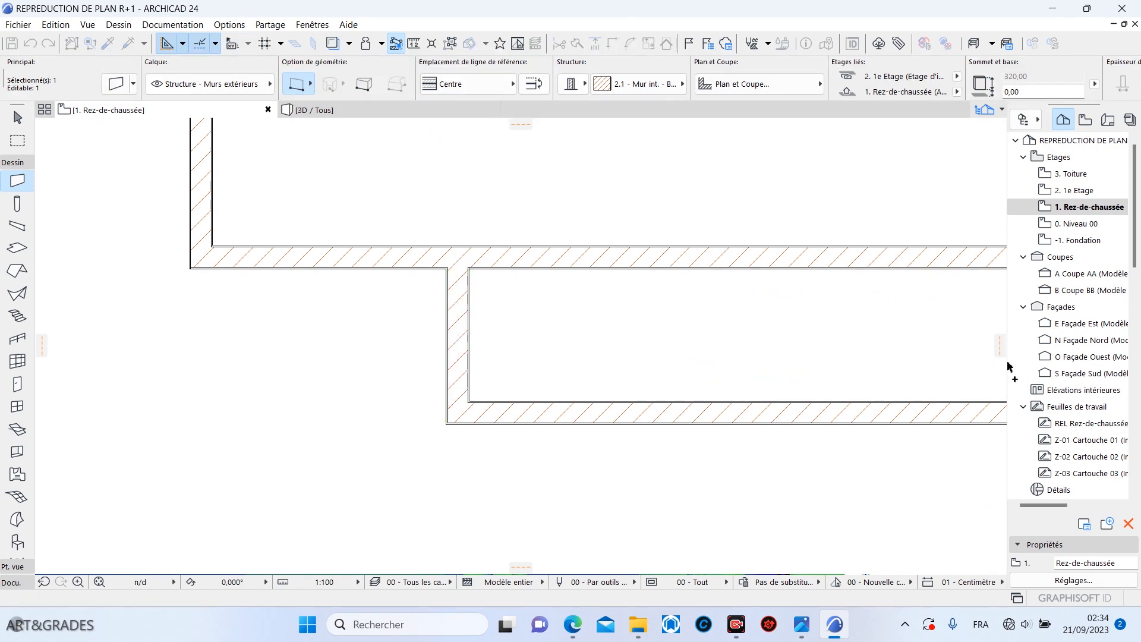
Step: Intersect the copied short wall with the projection's lower wall to close its right corner
{"action": "scroll", "coordinate": [736, 382], "scroll_direction": "down", "scroll_amount": 5}
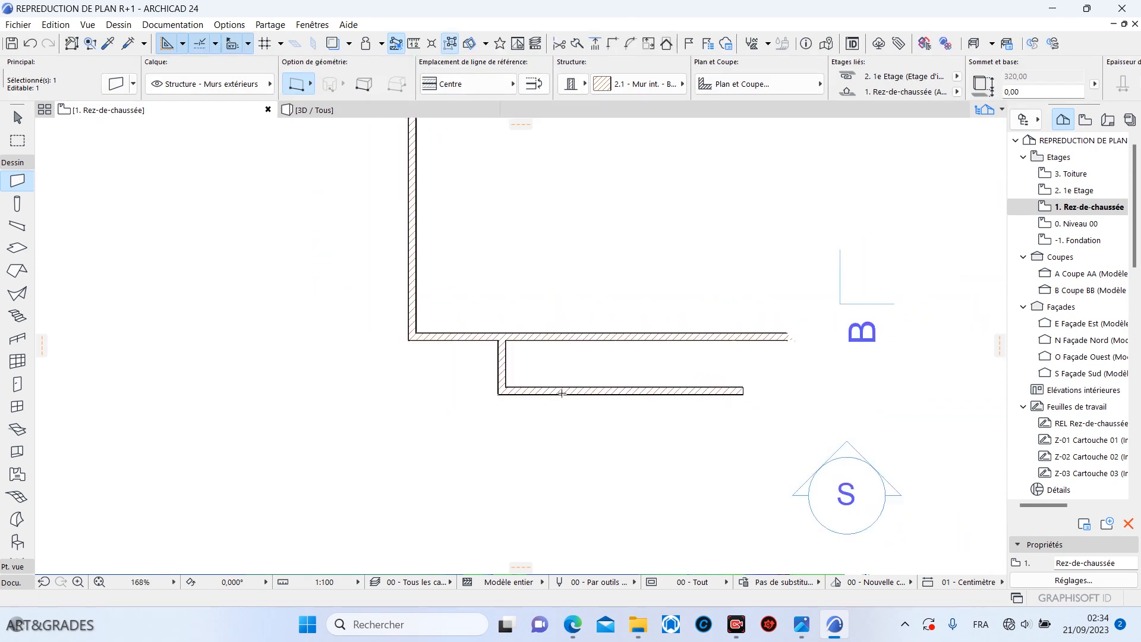
{"action": "left_click", "coordinate": [733, 390], "text": "shift"}
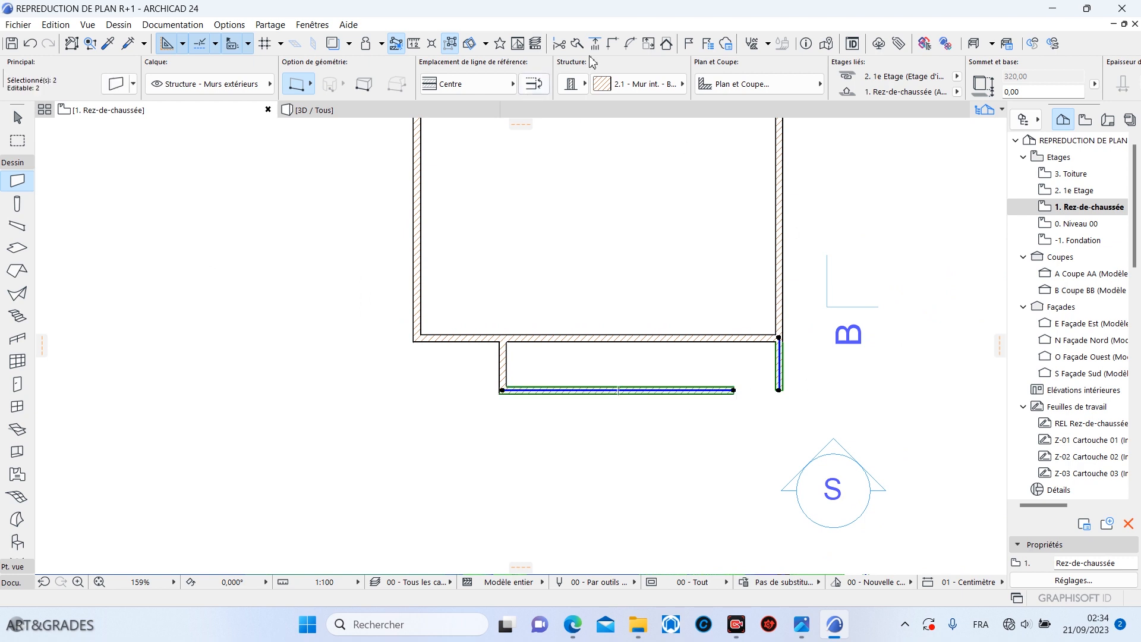
{"action": "left_click", "coordinate": [613, 44]}
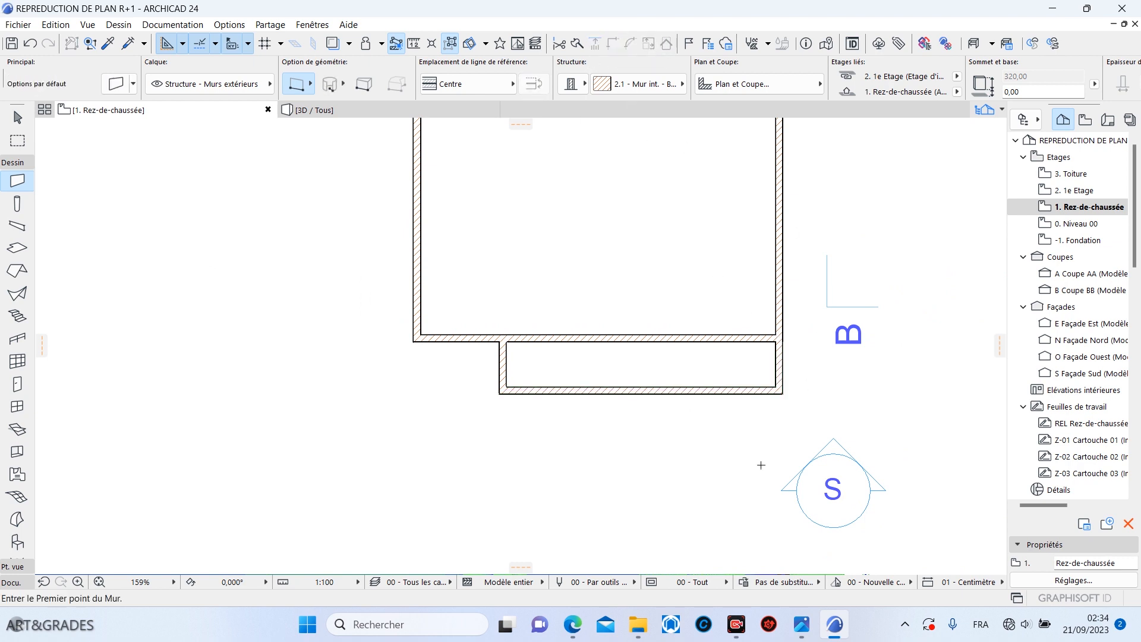
Step: Check the front dimensions right of the projection in the PDF plan, and move the projection's right short wall 205 cm to the right
{"action": "mouse_move", "coordinate": [574, 621]}
{"action": "left_click", "coordinate": [568, 542]}
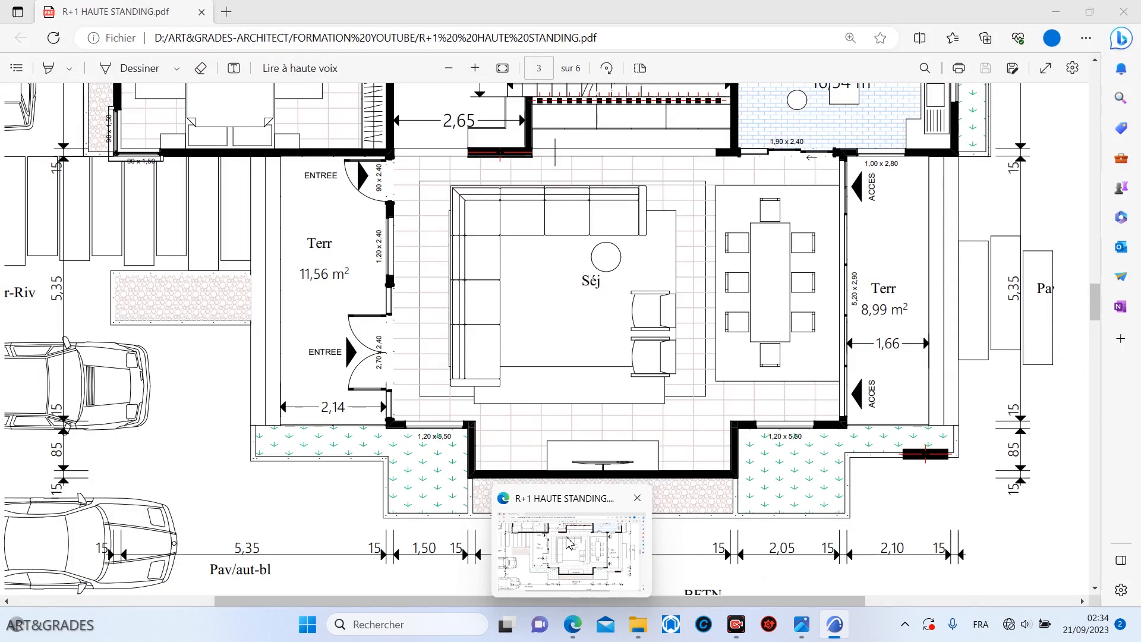
{"action": "left_click", "coordinate": [568, 543]}
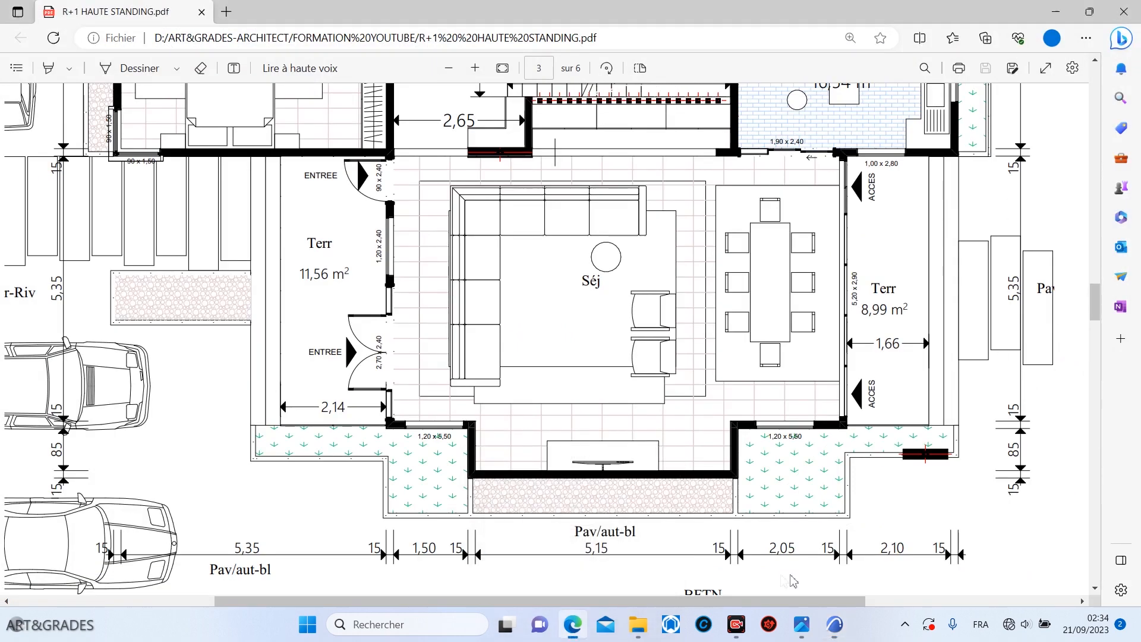
{"action": "left_click", "coordinate": [1056, 11]}
{"action": "left_click", "coordinate": [761, 416], "text": "shift"}
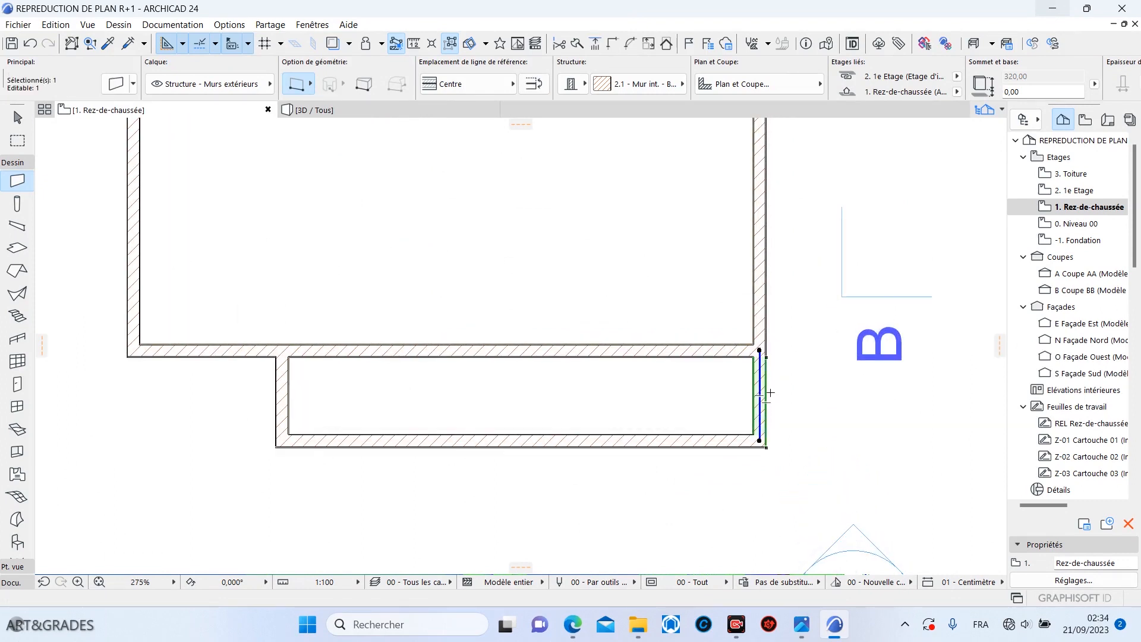
{"action": "left_click", "coordinate": [767, 393]}
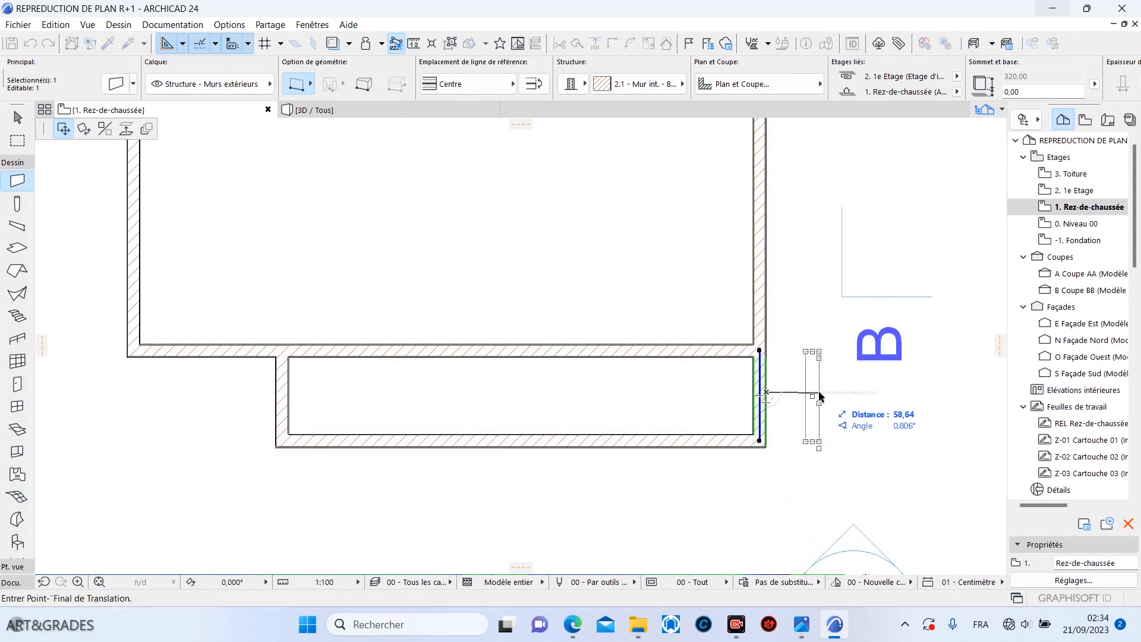
{"action": "type", "text": "20"}
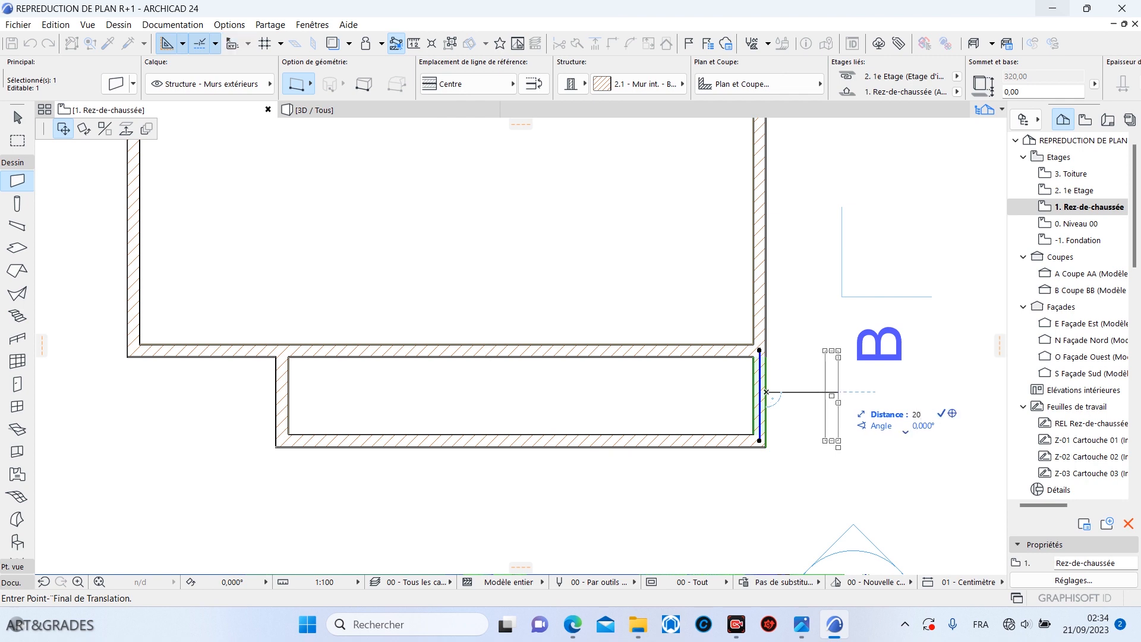
{"action": "key", "text": "Return"}
Step: Stretch the living room's right wall 100 cm down to the right end of the projection's lower wall
{"action": "left_click", "coordinate": [768, 355]}
{"action": "left_click", "coordinate": [763, 352]}
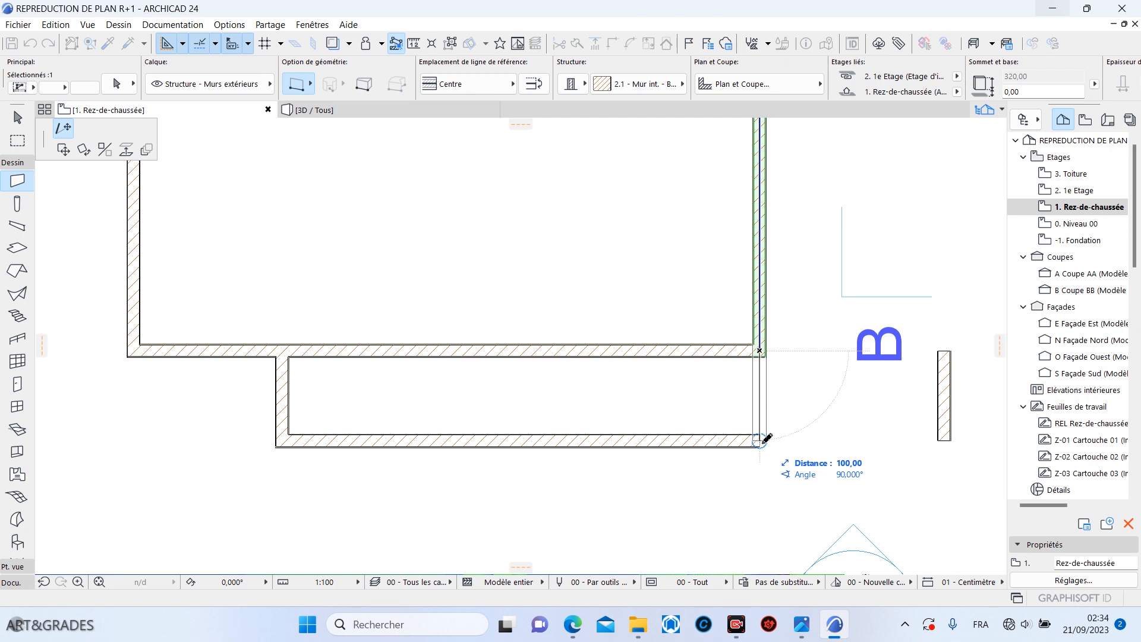
{"action": "left_click", "coordinate": [764, 440]}
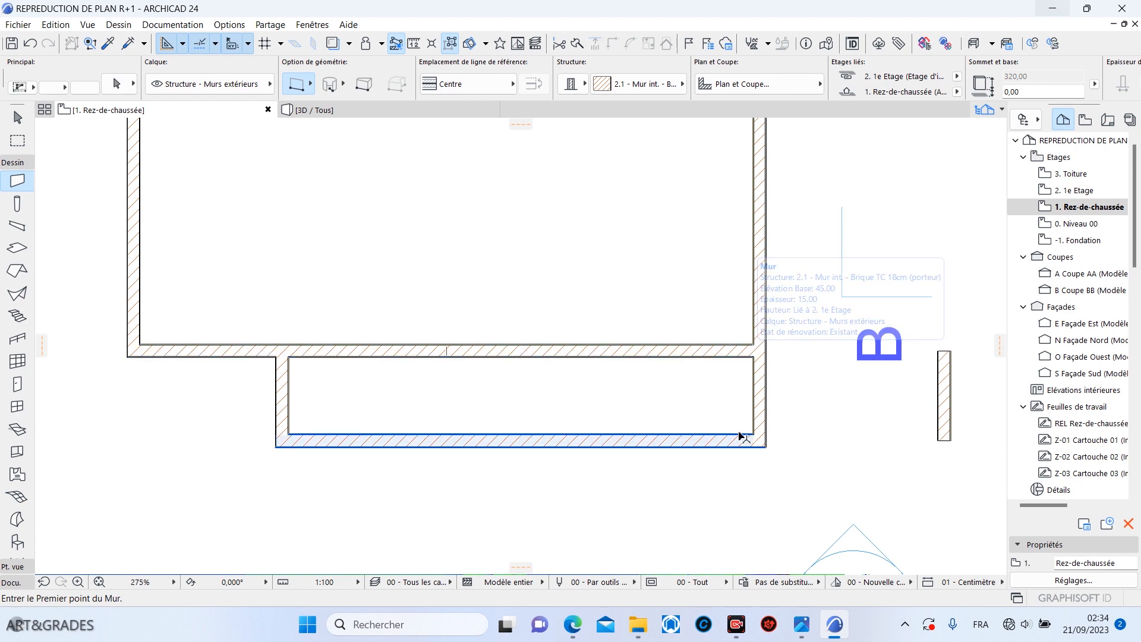
Step: Intersect the moved short wall with the living room's lower wall to form the new lower-right corner
{"action": "left_click", "coordinate": [944, 399]}
{"action": "left_click", "coordinate": [746, 353], "text": "shift"}
{"action": "left_click", "coordinate": [613, 44]}
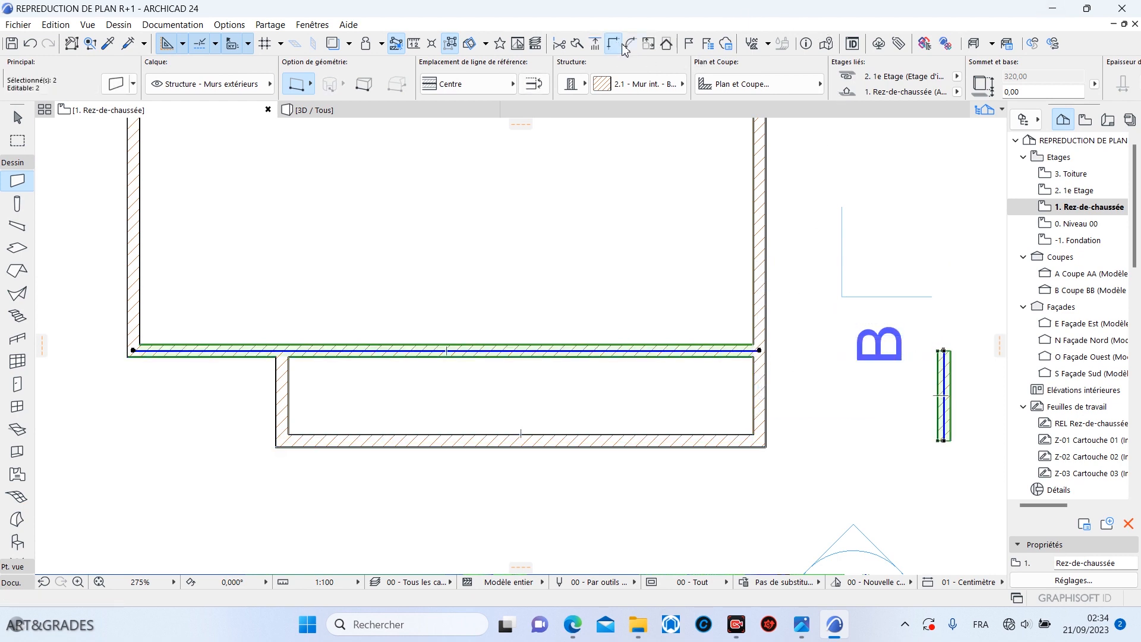
Step: Stretch the moved short wall's lower end upward to the kitchen's lower wall, checking its position in the PDF plan
{"action": "left_click", "coordinate": [946, 438]}
{"action": "left_click", "coordinate": [944, 441]}
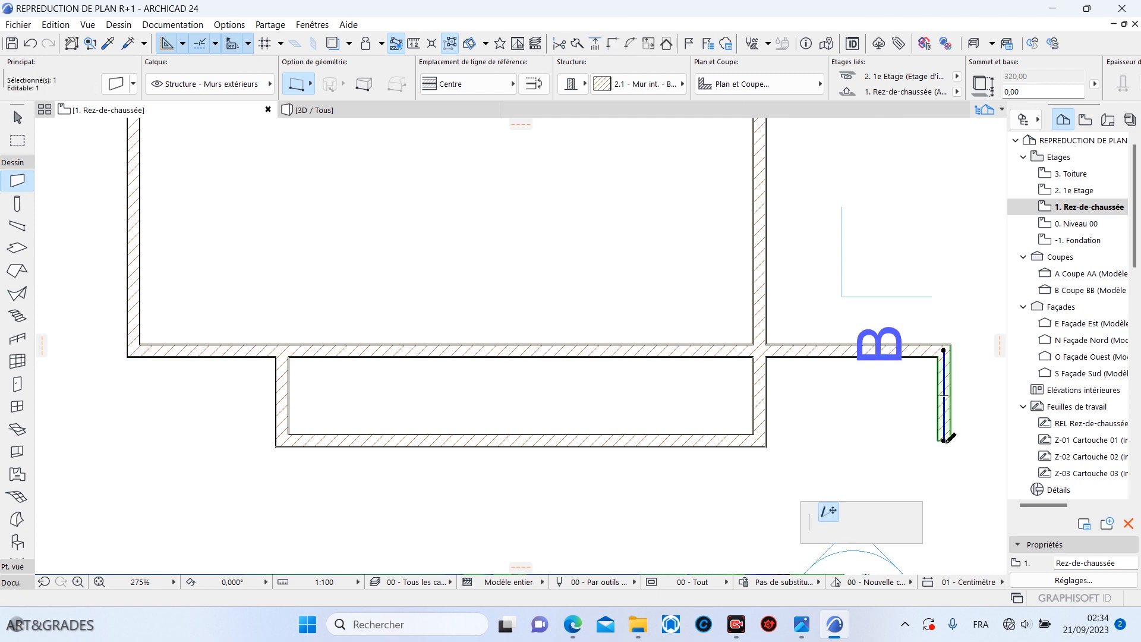
{"action": "middle_click_drag", "start_coordinate": [942, 252], "coordinate": [930, 452]}
{"action": "scroll", "coordinate": [841, 339], "scroll_direction": "down", "scroll_amount": 3}
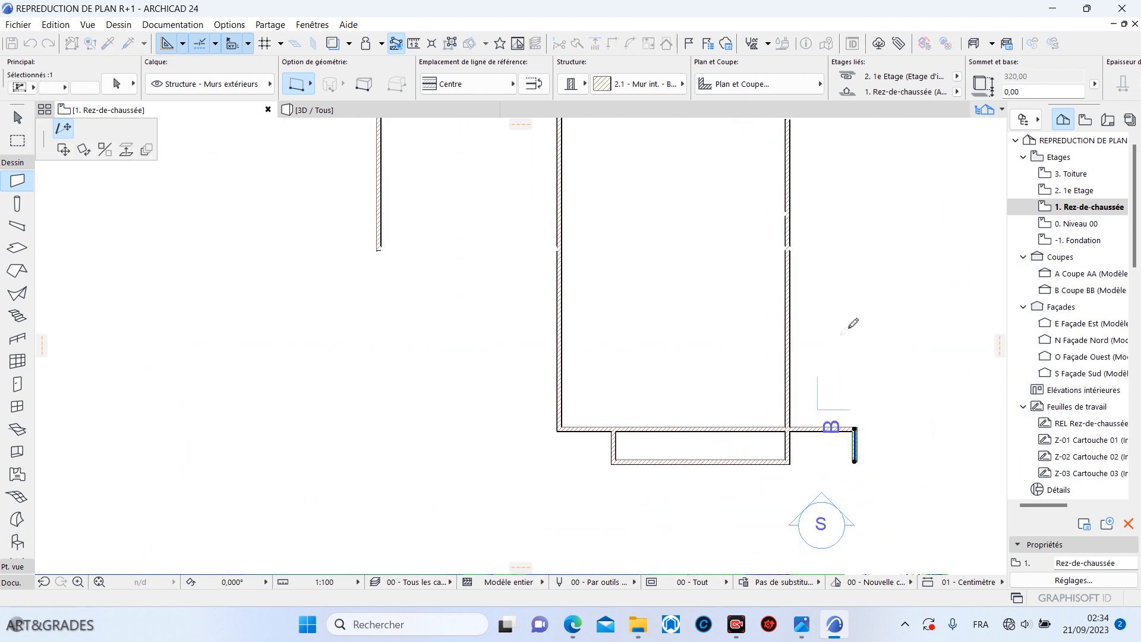
{"action": "left_click", "coordinate": [854, 289]}
{"action": "mouse_move", "coordinate": [574, 624]}
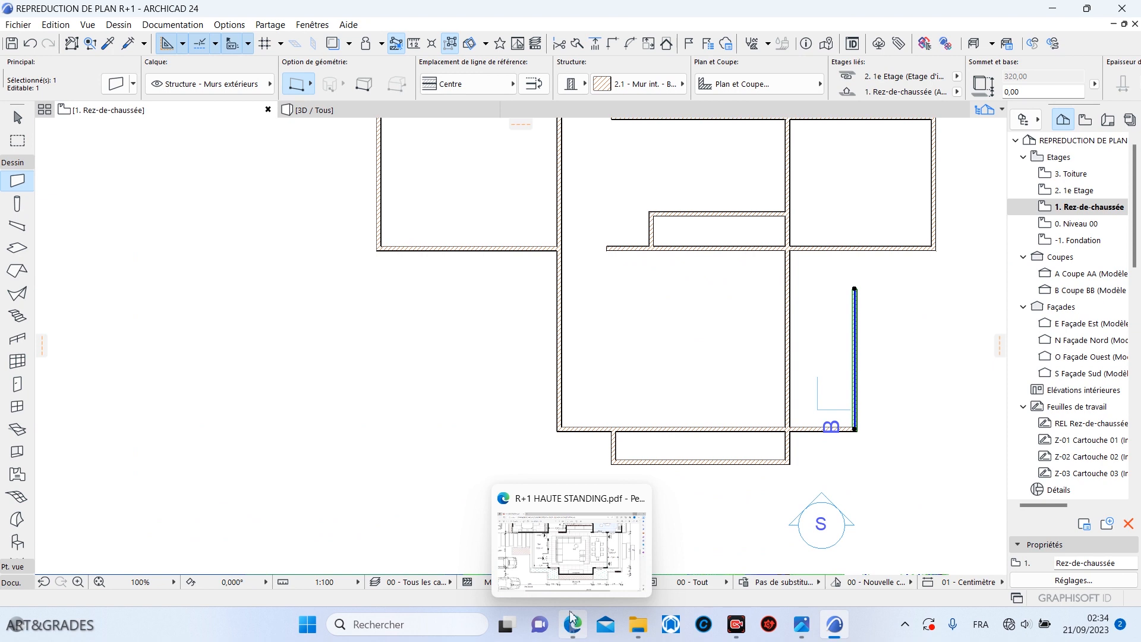
{"action": "left_click", "coordinate": [579, 563]}
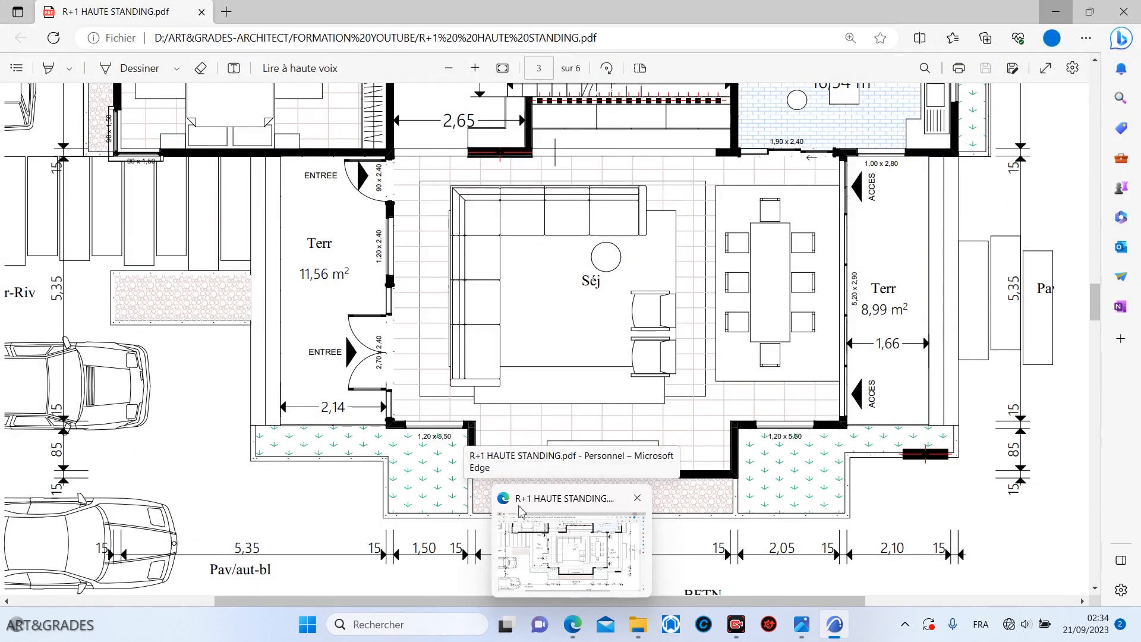
{"action": "scroll", "coordinate": [517, 338], "scroll_direction": "down", "scroll_amount": 3}
{"action": "scroll", "coordinate": [695, 284], "scroll_direction": "up", "scroll_amount": 4}
{"action": "left_click_drag", "start_coordinate": [738, 331], "coordinate": [736, 286]}
{"action": "key", "text": "Escape"}
Step: Trim away the former right wall segment inside the living room and the lower wall segment between the projection's side walls
{"action": "left_click", "coordinate": [654, 408], "text": "shift"}
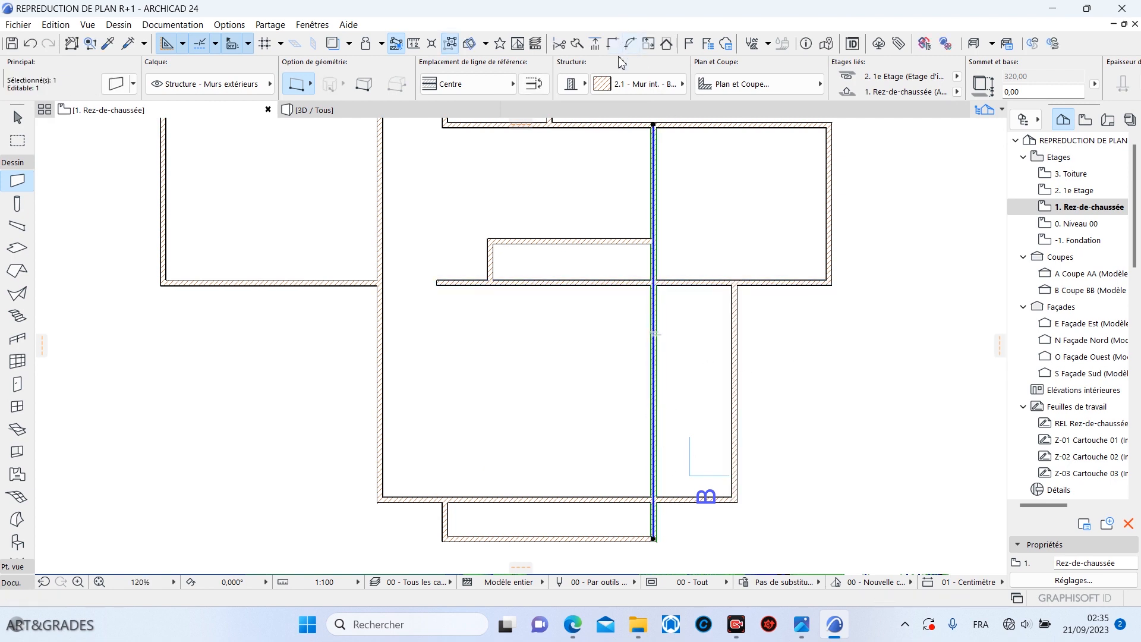
{"action": "key", "text": "Escape"}
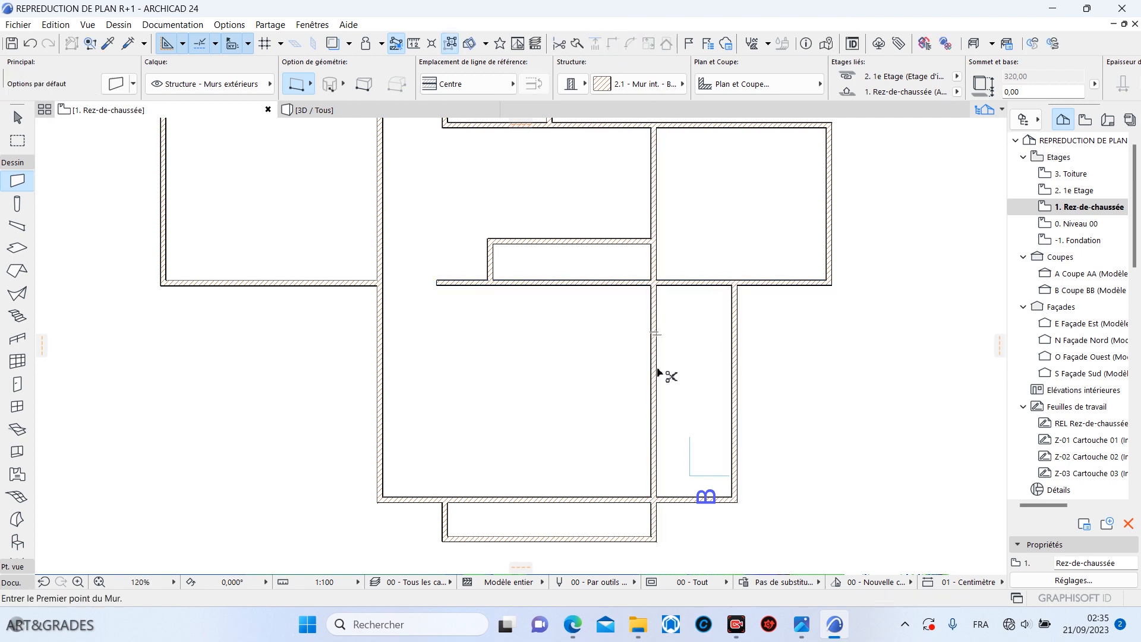
{"action": "left_click", "coordinate": [657, 369], "text": "ctrl"}
{"action": "middle_click_drag", "start_coordinate": [681, 449], "coordinate": [689, 326]}
{"action": "mouse_move", "coordinate": [750, 621]}
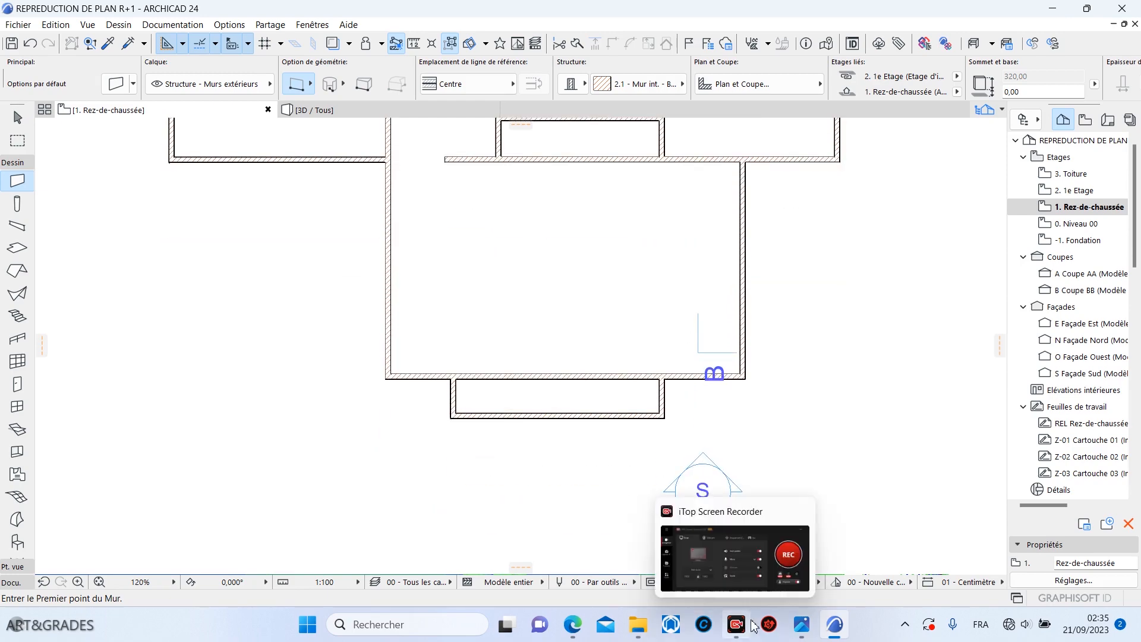
{"action": "left_click", "coordinate": [601, 381], "text": "ctrl"}
Step: Compare the drawn bedrooms, bathrooms, corridor and stair walls with the upper part of the PDF plan
{"action": "scroll", "coordinate": [602, 381], "scroll_direction": "down", "scroll_amount": 4}
{"action": "middle_click_drag", "start_coordinate": [599, 294], "coordinate": [662, 447]}
{"action": "scroll", "coordinate": [641, 316], "scroll_direction": "up", "scroll_amount": 2}
{"action": "mouse_move", "coordinate": [577, 626]}
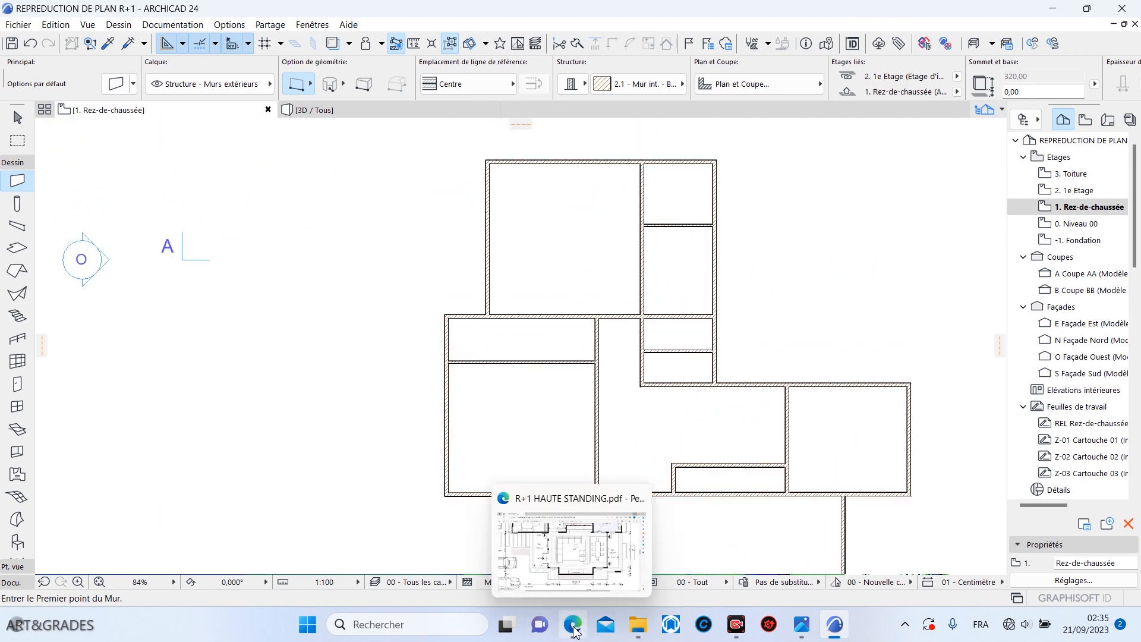
{"action": "left_click", "coordinate": [615, 502]}
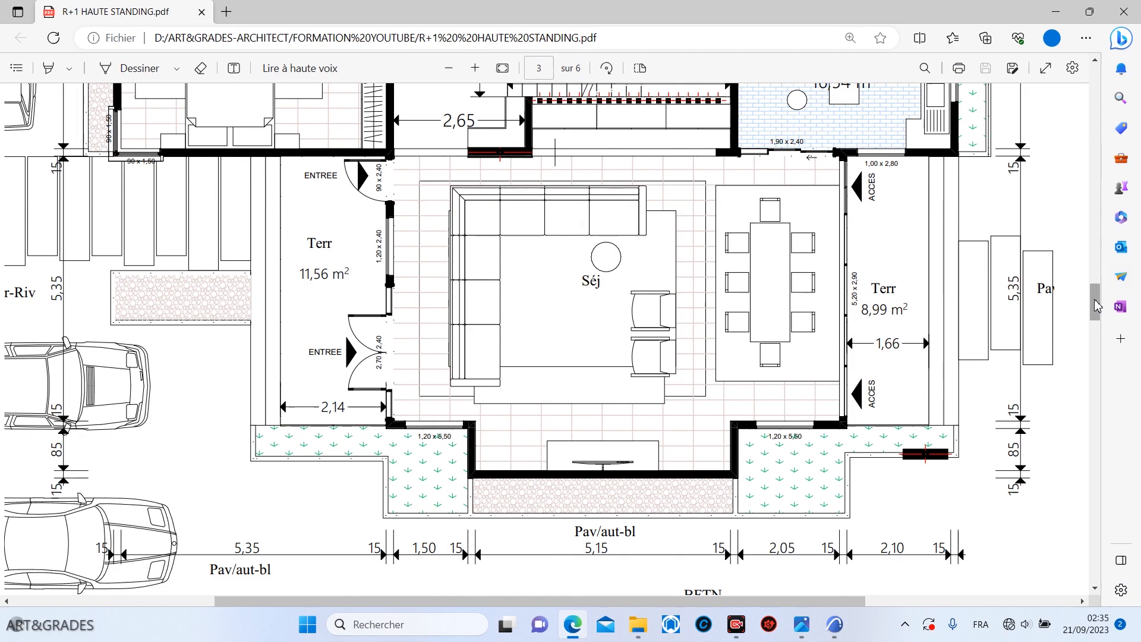
{"action": "scroll", "coordinate": [979, 410], "scroll_direction": "up", "scroll_amount": 8}
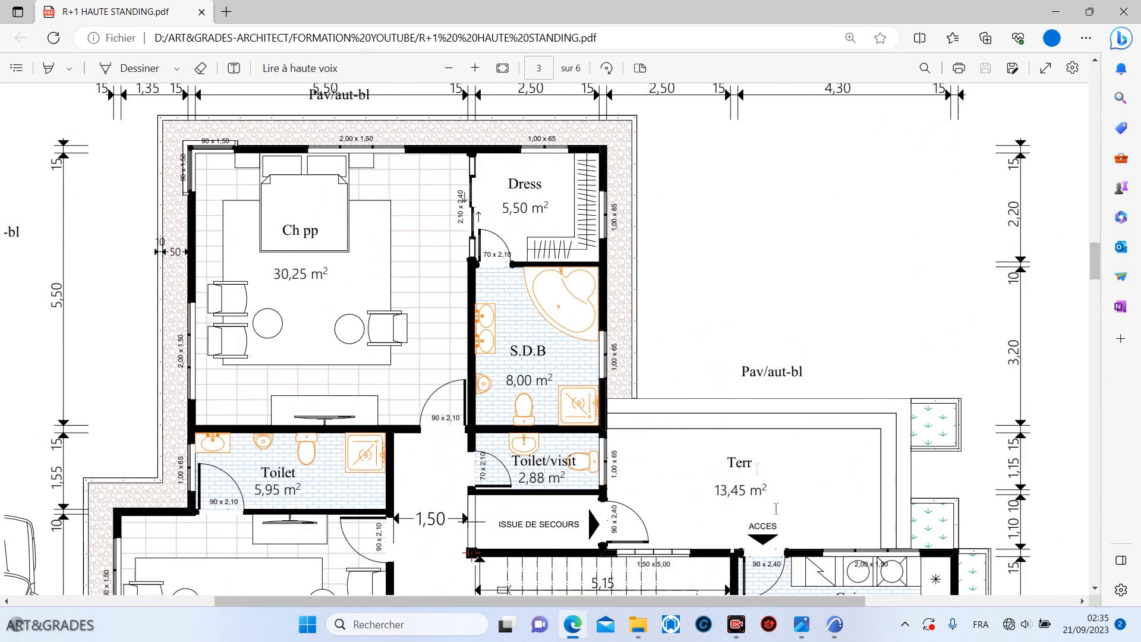
{"action": "mouse_move", "coordinate": [835, 624]}
{"action": "left_click", "coordinate": [832, 535]}
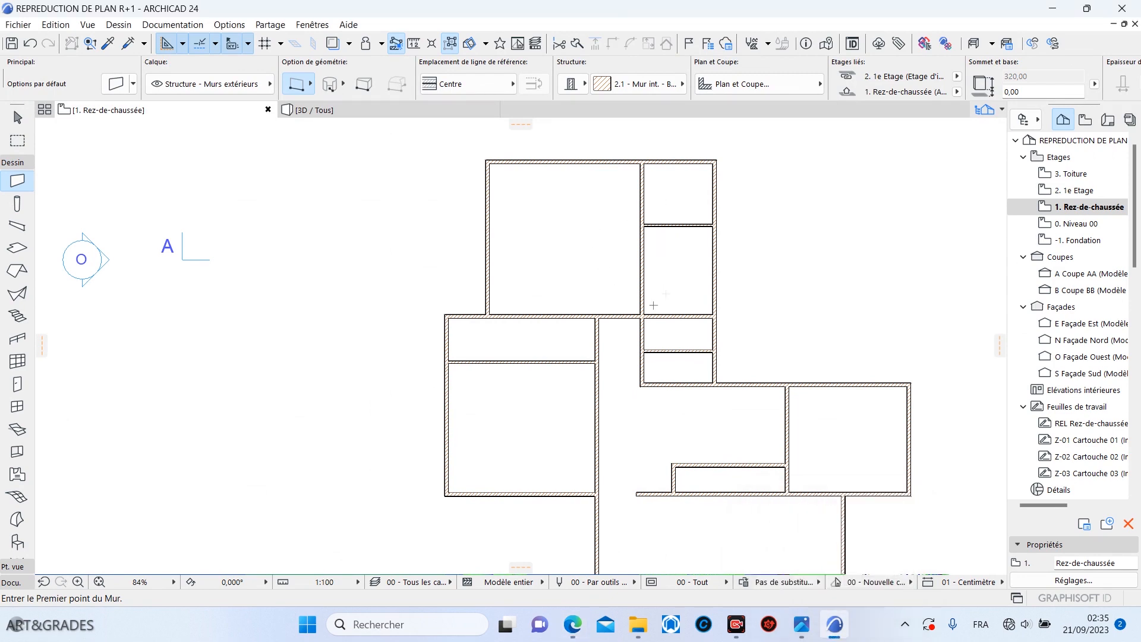
{"action": "mouse_move", "coordinate": [572, 624]}
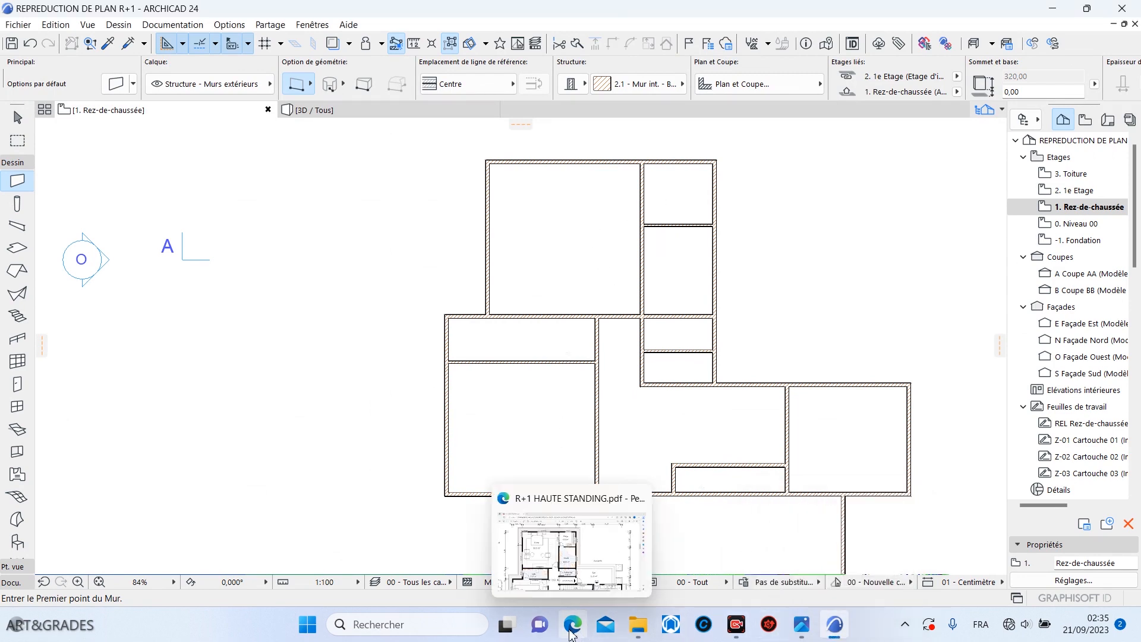
{"action": "left_click", "coordinate": [560, 572]}
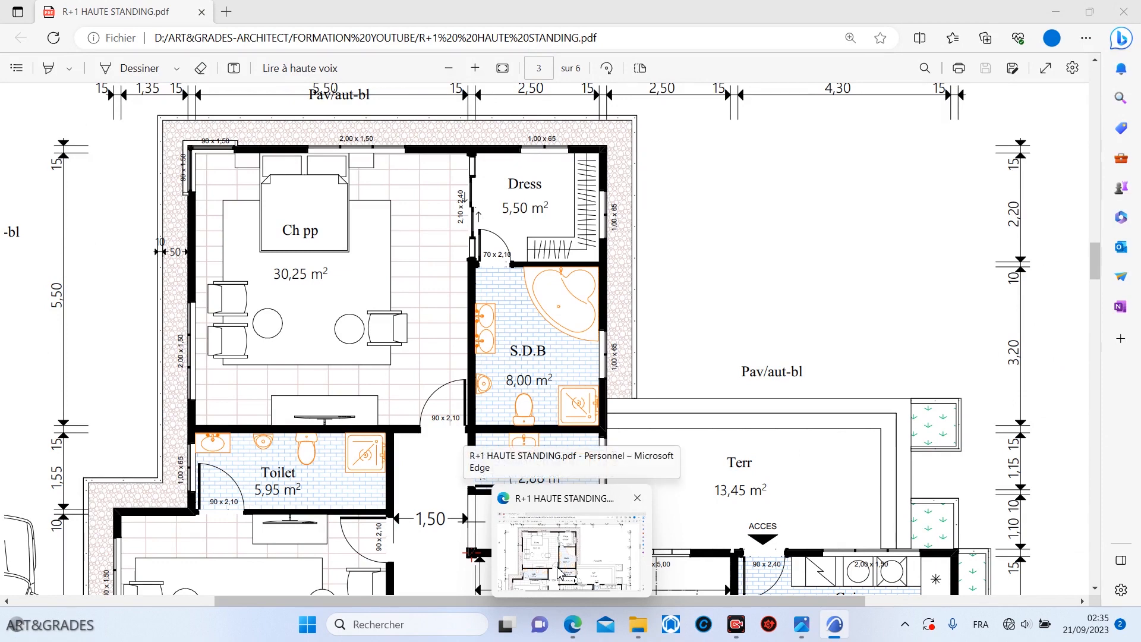
{"action": "left_click", "coordinate": [572, 567]}
{"action": "scroll", "coordinate": [569, 479], "scroll_direction": "down", "scroll_amount": 3}
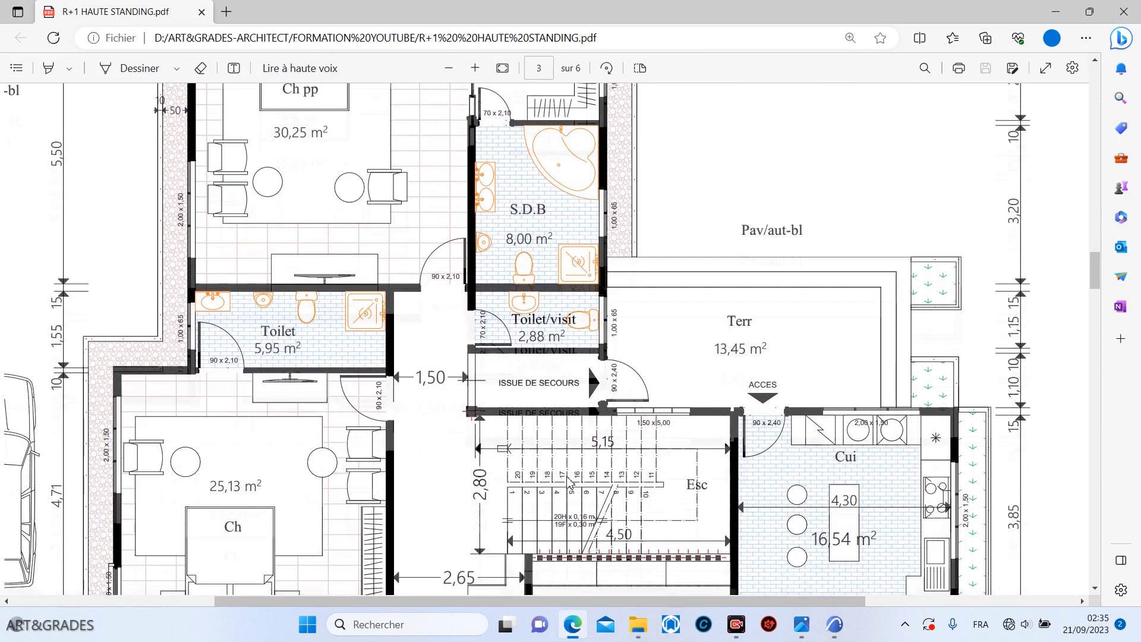
{"action": "left_click", "coordinate": [837, 621]}
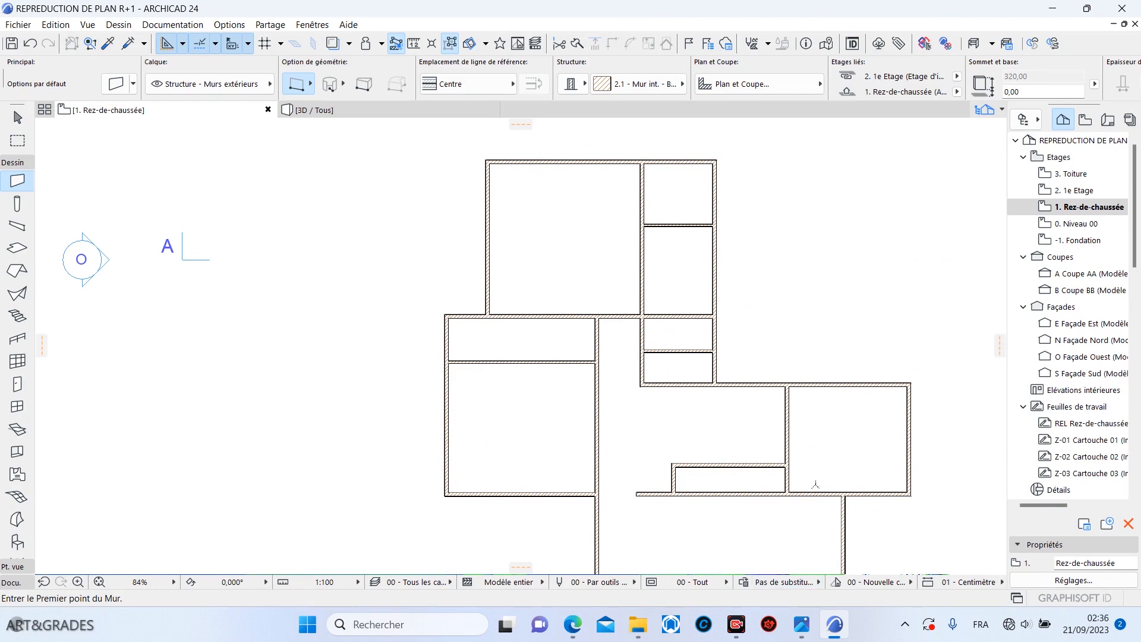
Step: Review the finished living-room outline, and examine the living room, terraces, staircase and kitchen in the PDF plan
{"action": "scroll", "coordinate": [815, 484], "scroll_direction": "down", "scroll_amount": 2}
{"action": "scroll", "coordinate": [812, 497], "scroll_direction": "up", "scroll_amount": 5}
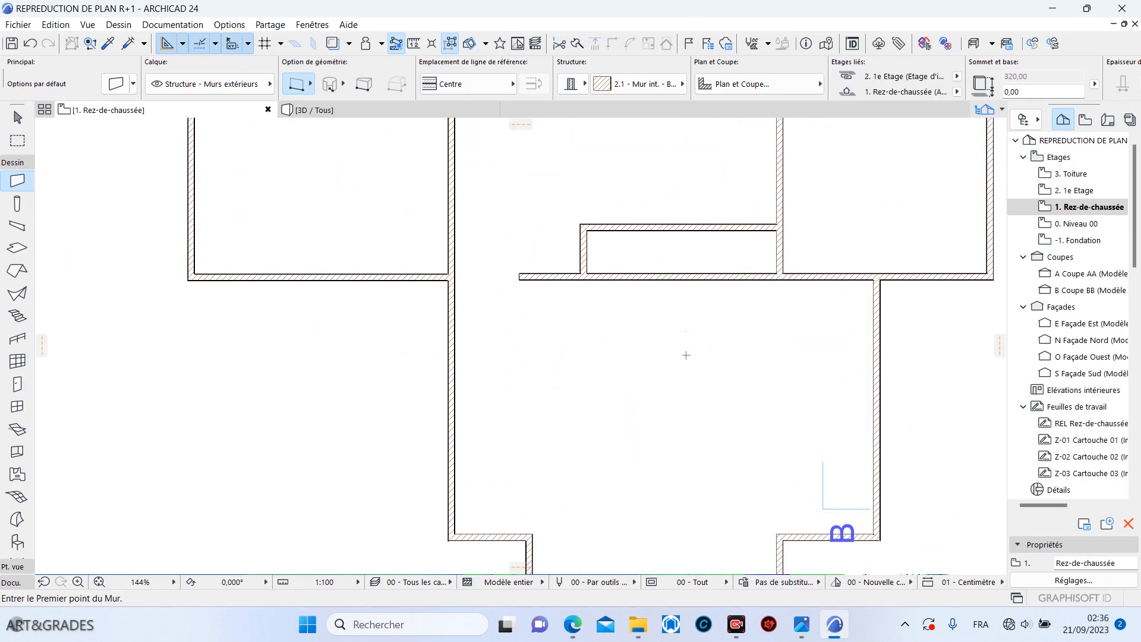
{"action": "scroll", "coordinate": [686, 355], "scroll_direction": "down", "scroll_amount": 4}
{"action": "mouse_move", "coordinate": [574, 621]}
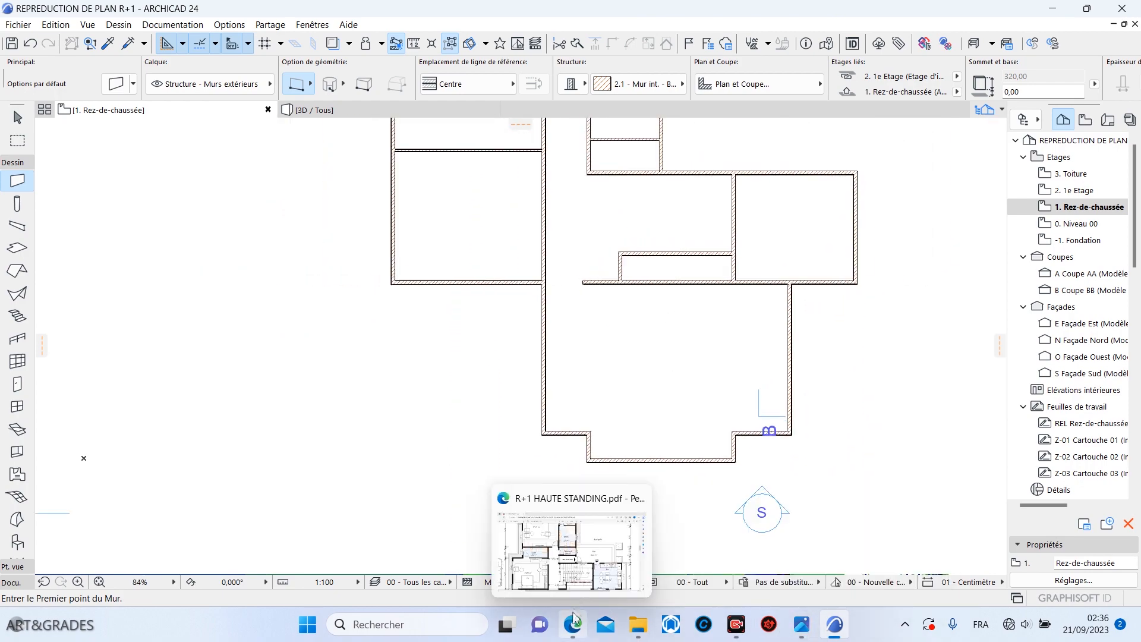
{"action": "left_click", "coordinate": [615, 499]}
{"action": "scroll", "coordinate": [638, 452], "scroll_direction": "down", "scroll_amount": 3}
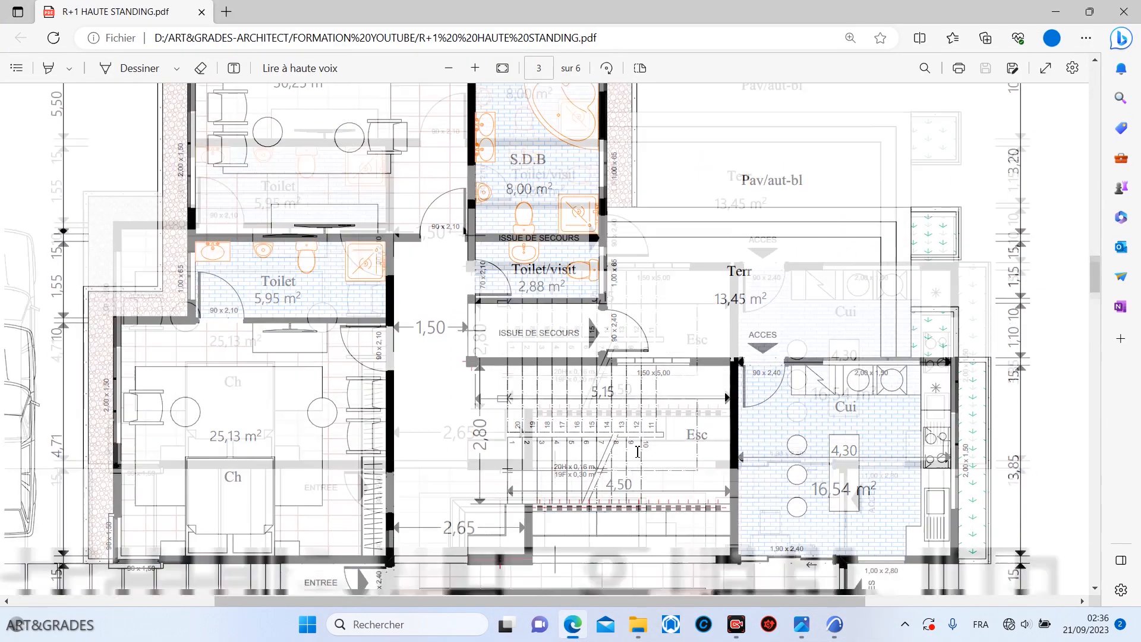
{"action": "scroll", "coordinate": [638, 452], "scroll_direction": "down", "scroll_amount": 5}
{"action": "scroll", "coordinate": [699, 432], "scroll_direction": "up", "scroll_amount": 4}
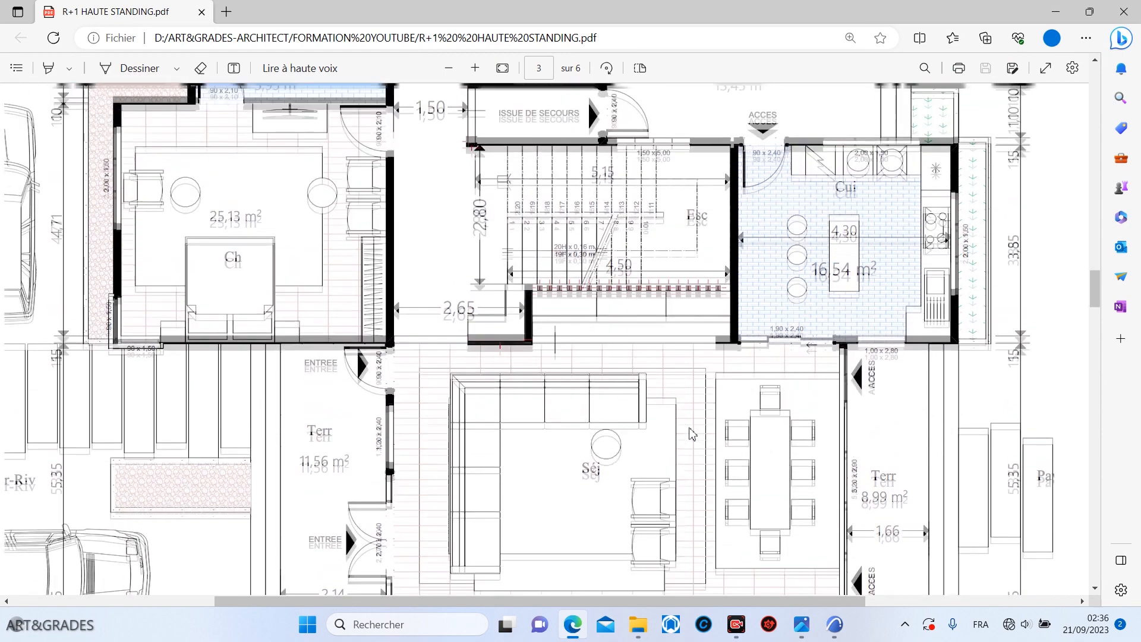
{"action": "scroll", "coordinate": [663, 420], "scroll_direction": "down", "scroll_amount": 5}
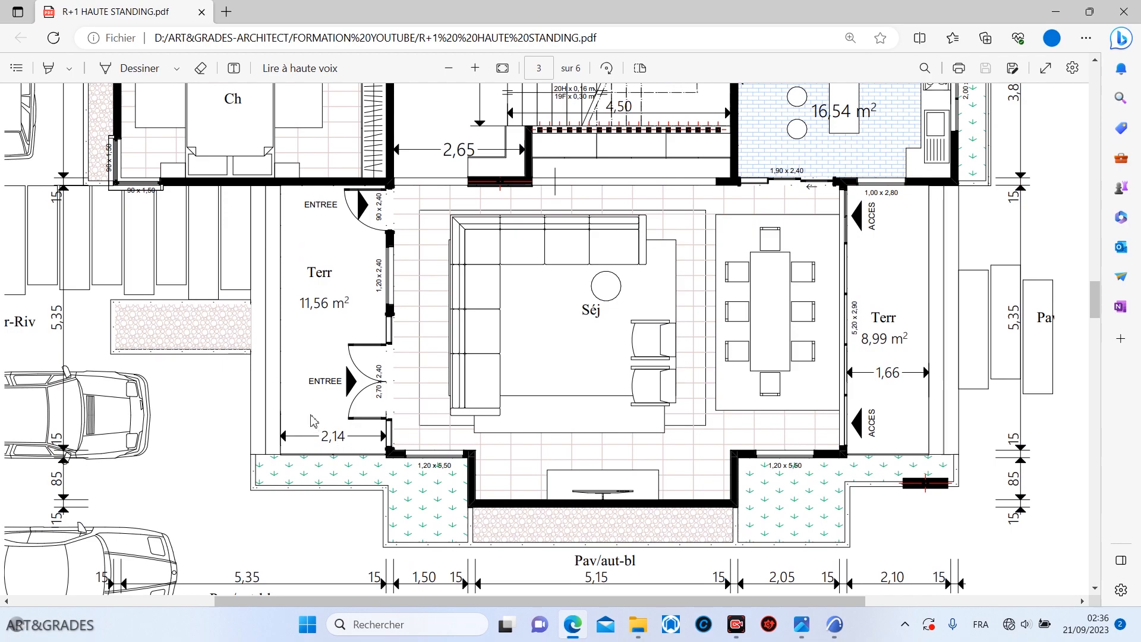
{"action": "scroll", "coordinate": [310, 369], "scroll_direction": "up", "scroll_amount": 1}
{"action": "scroll", "coordinate": [306, 416], "scroll_direction": "down", "scroll_amount": 3}
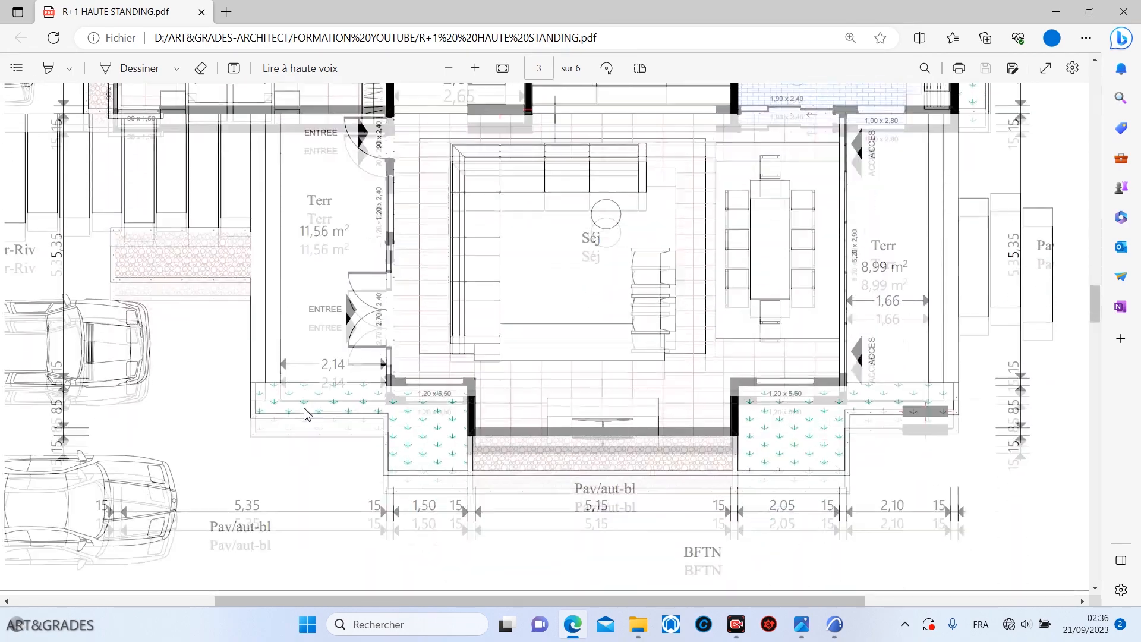
{"action": "scroll", "coordinate": [306, 343], "scroll_direction": "up", "scroll_amount": 2}
{"action": "scroll", "coordinate": [306, 343], "scroll_direction": "down", "scroll_amount": 1}
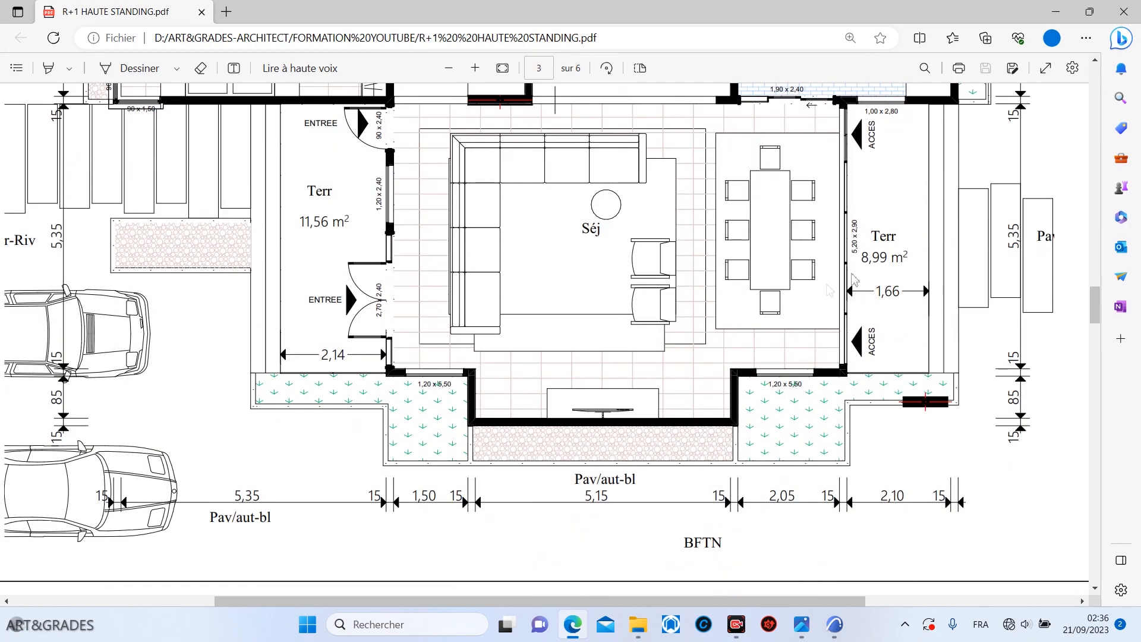
{"action": "scroll", "coordinate": [898, 384], "scroll_direction": "up", "scroll_amount": 3}
{"action": "scroll", "coordinate": [897, 387], "scroll_direction": "down", "scroll_amount": 1}
{"action": "scroll", "coordinate": [898, 387], "scroll_direction": "up", "scroll_amount": 3}
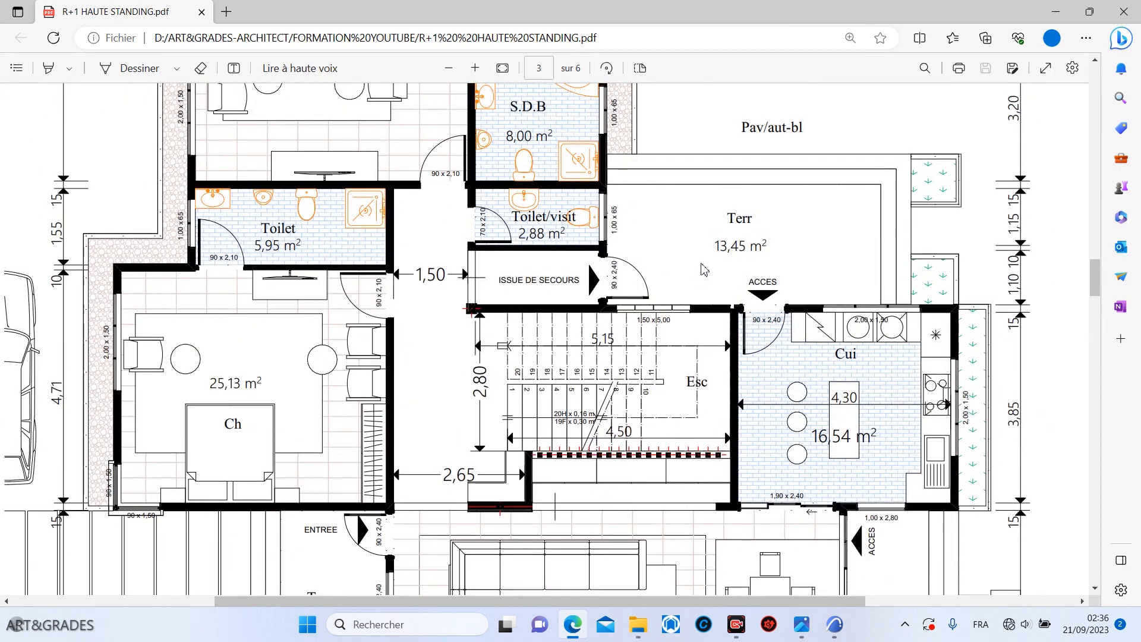
{"action": "scroll", "coordinate": [707, 257], "scroll_direction": "down", "scroll_amount": 2}
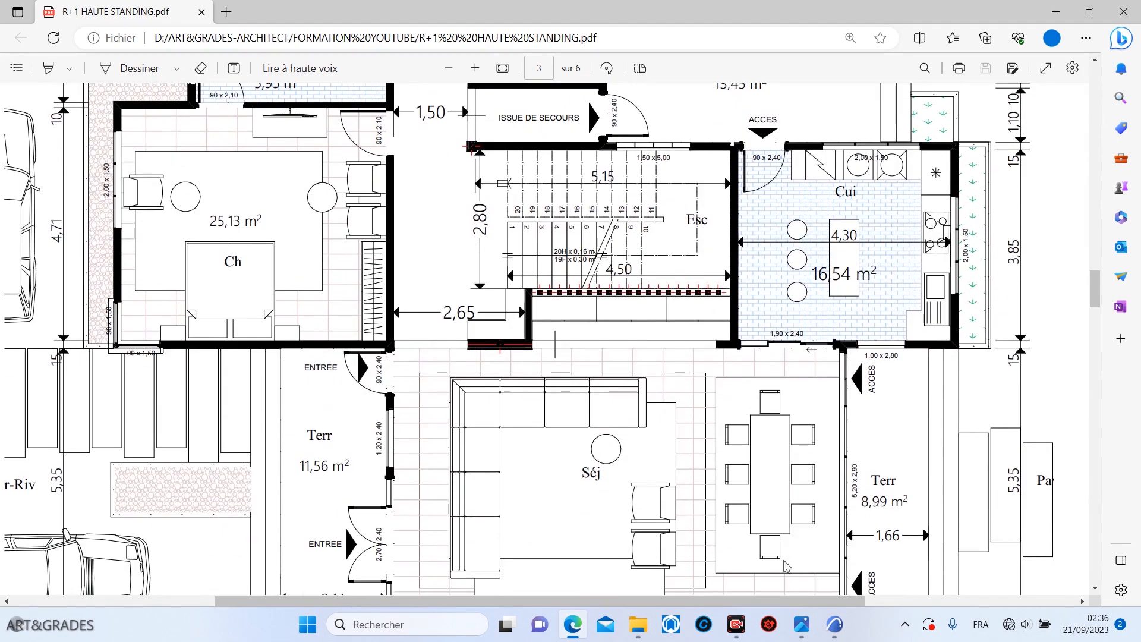
{"action": "left_click", "coordinate": [905, 624]}
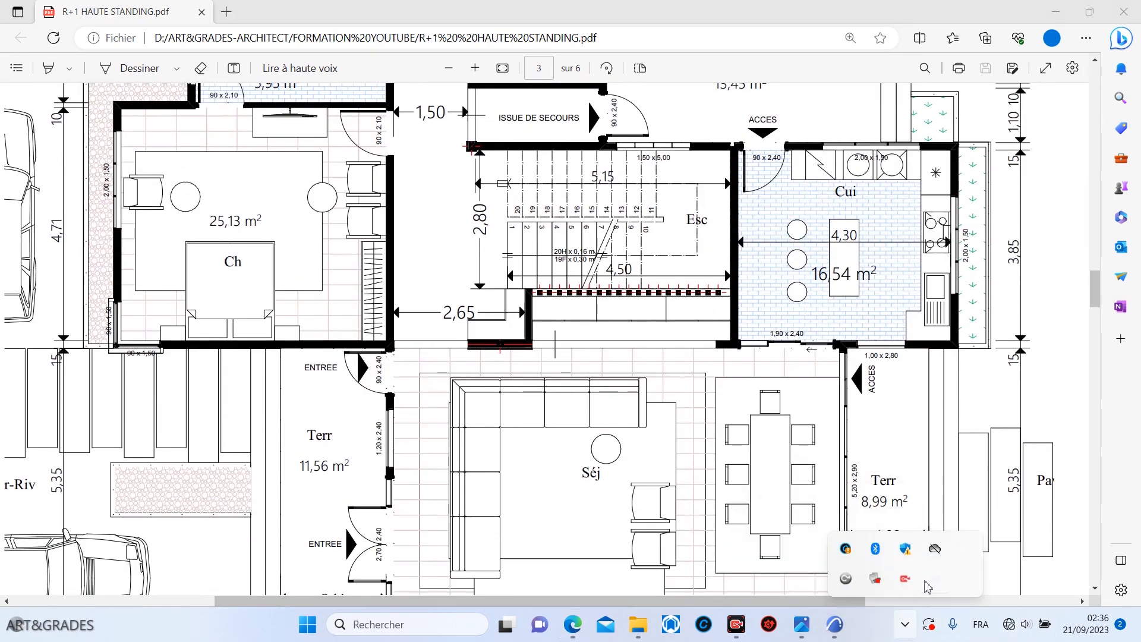
{"action": "left_click", "coordinate": [907, 580]}
{"action": "left_click", "coordinate": [964, 594]}
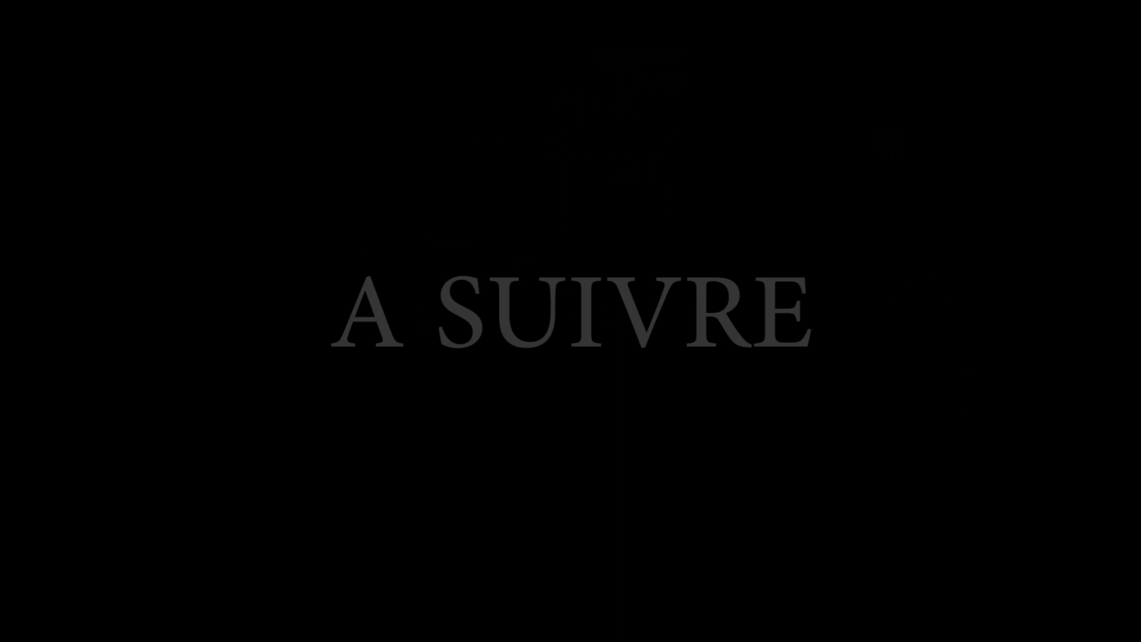